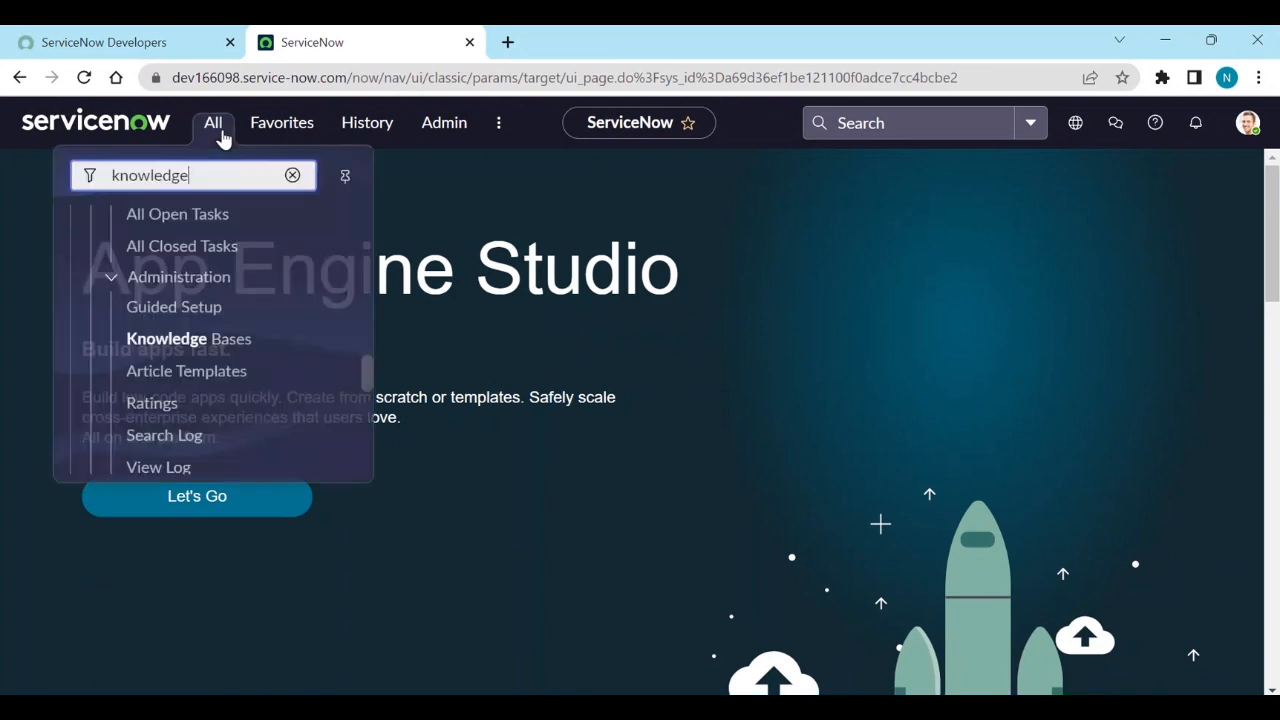
Find the Plugins module by filtering the application navigator for "plugins" and open it.
{"action": "double_click", "coordinate": [191, 177]}
{"action": "type", "text": "plugins"}
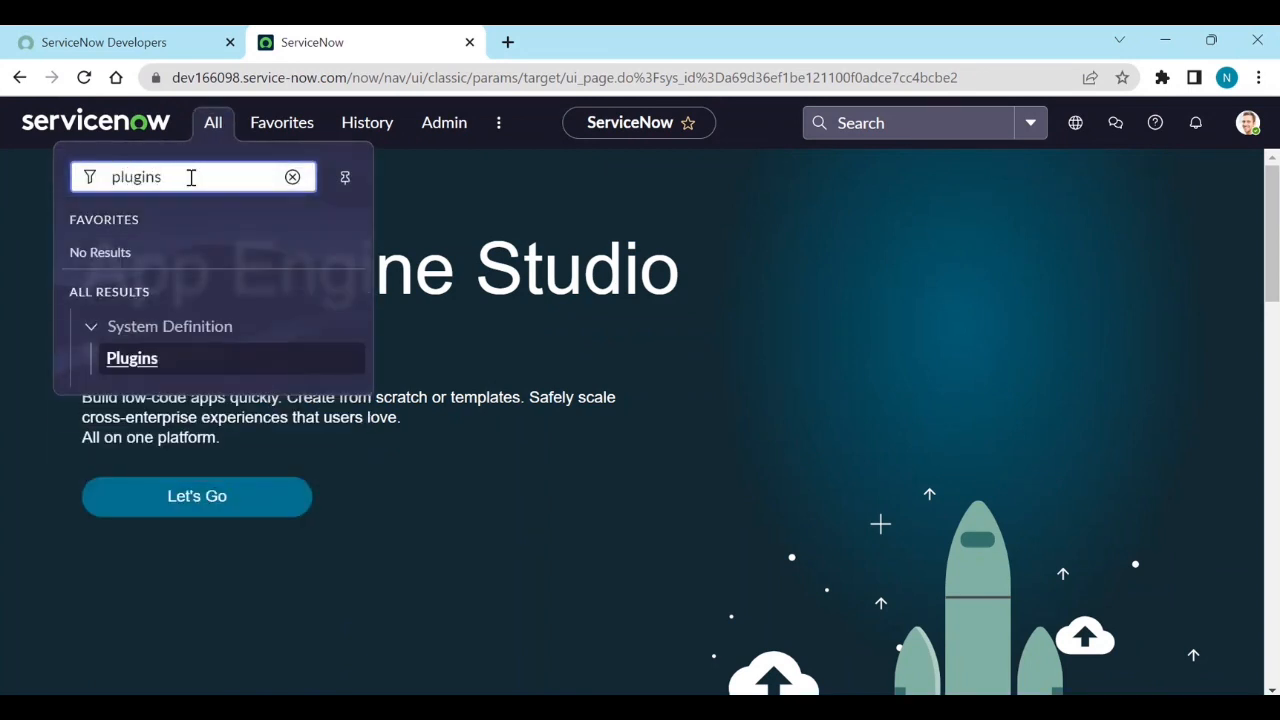
{"action": "left_click", "coordinate": [143, 368]}
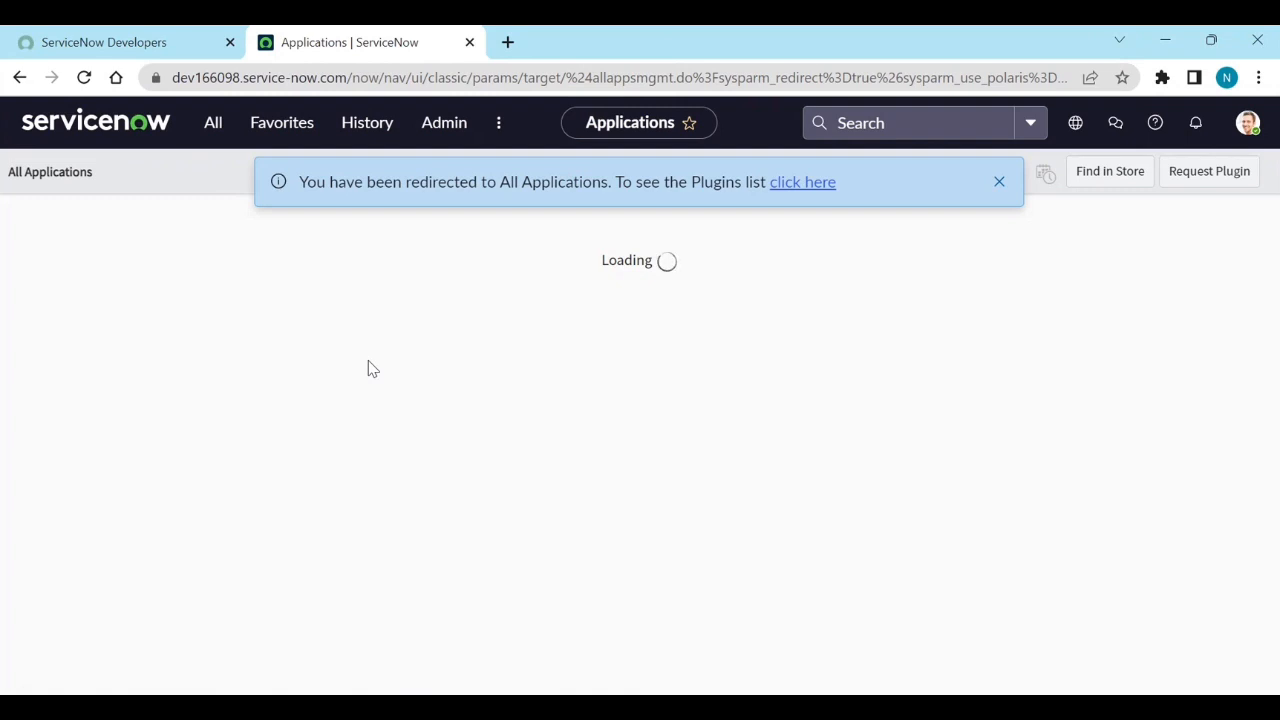
Search all applications for "internationalization".
{"action": "type", "text": "inter"}
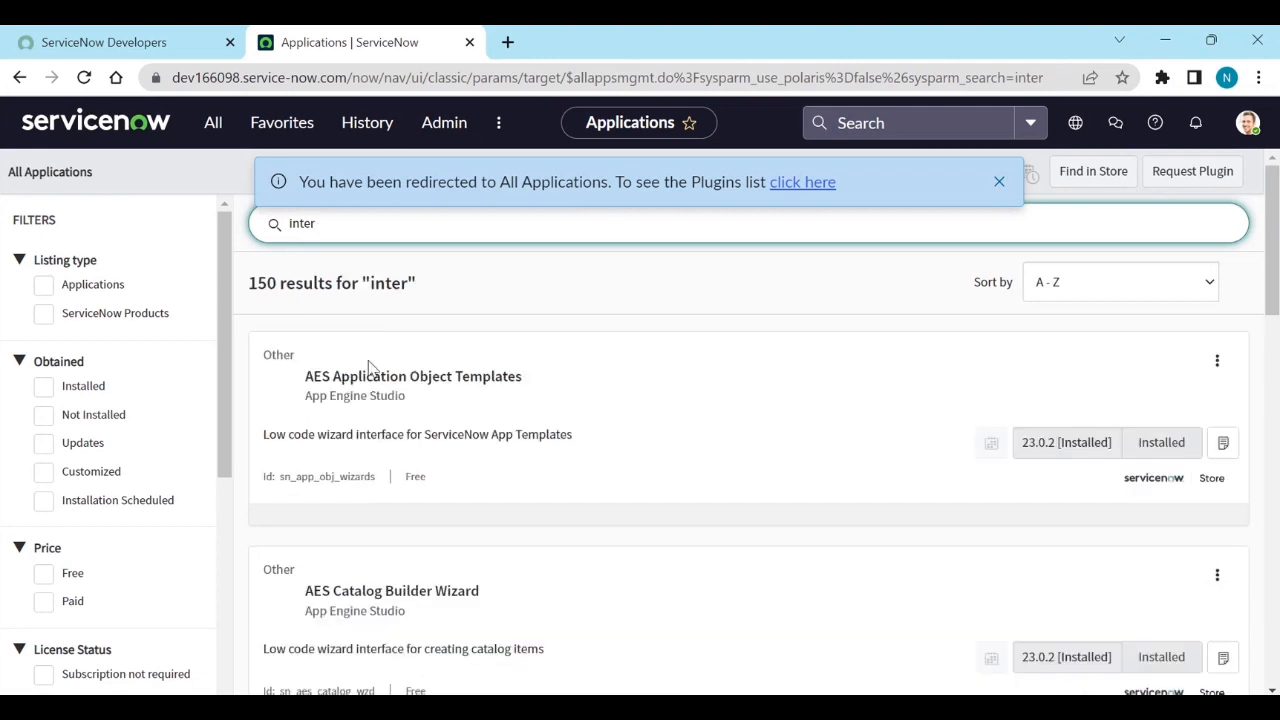
{"action": "type", "text": "nalization"}
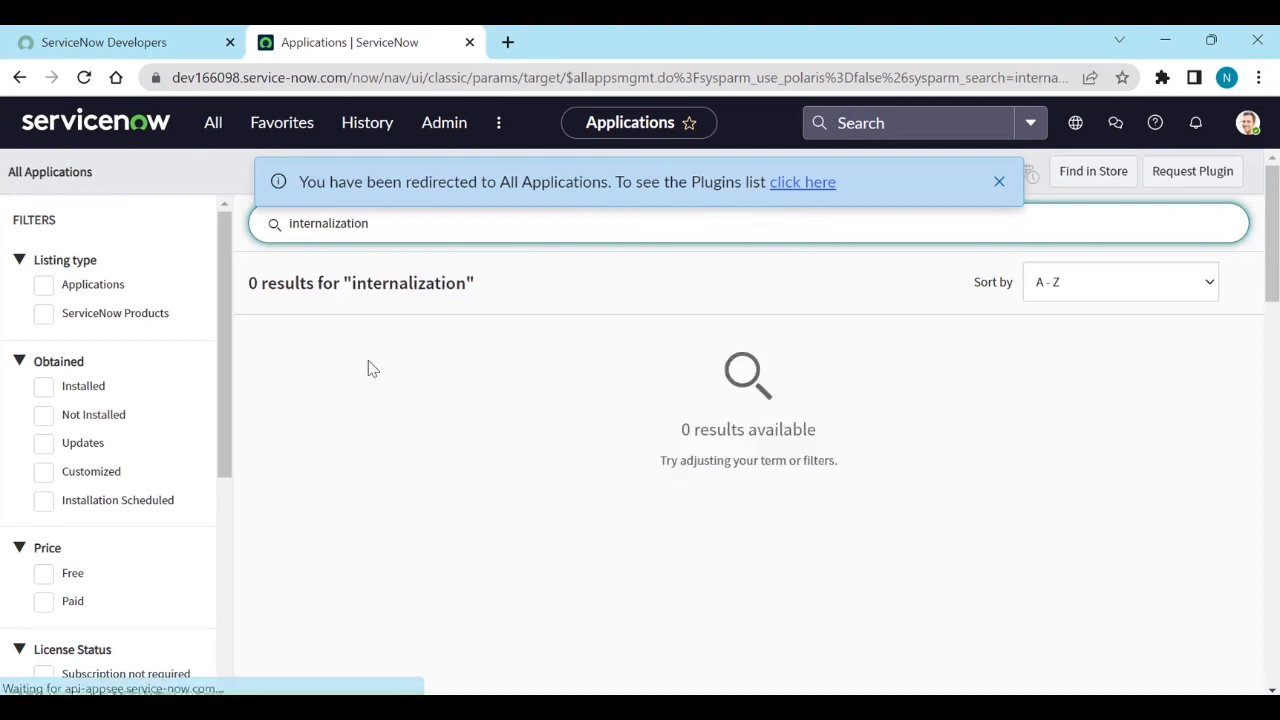
{"action": "key", "text": "BackSpace"}
{"action": "key", "text": "BackSpace"}
{"action": "key", "text": "BackSpace"}
{"action": "key", "text": "BackSpace"}
{"action": "key", "text": "BackSpace"}
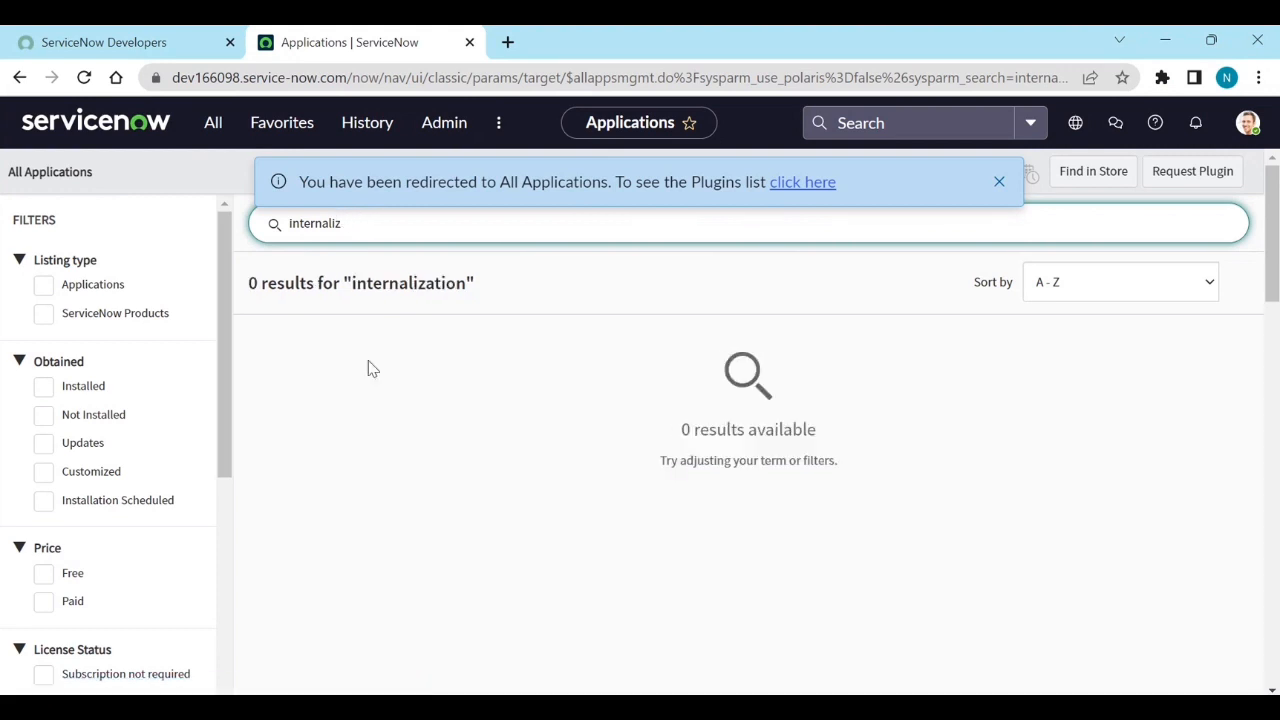
{"action": "key", "text": "BackSpace"}
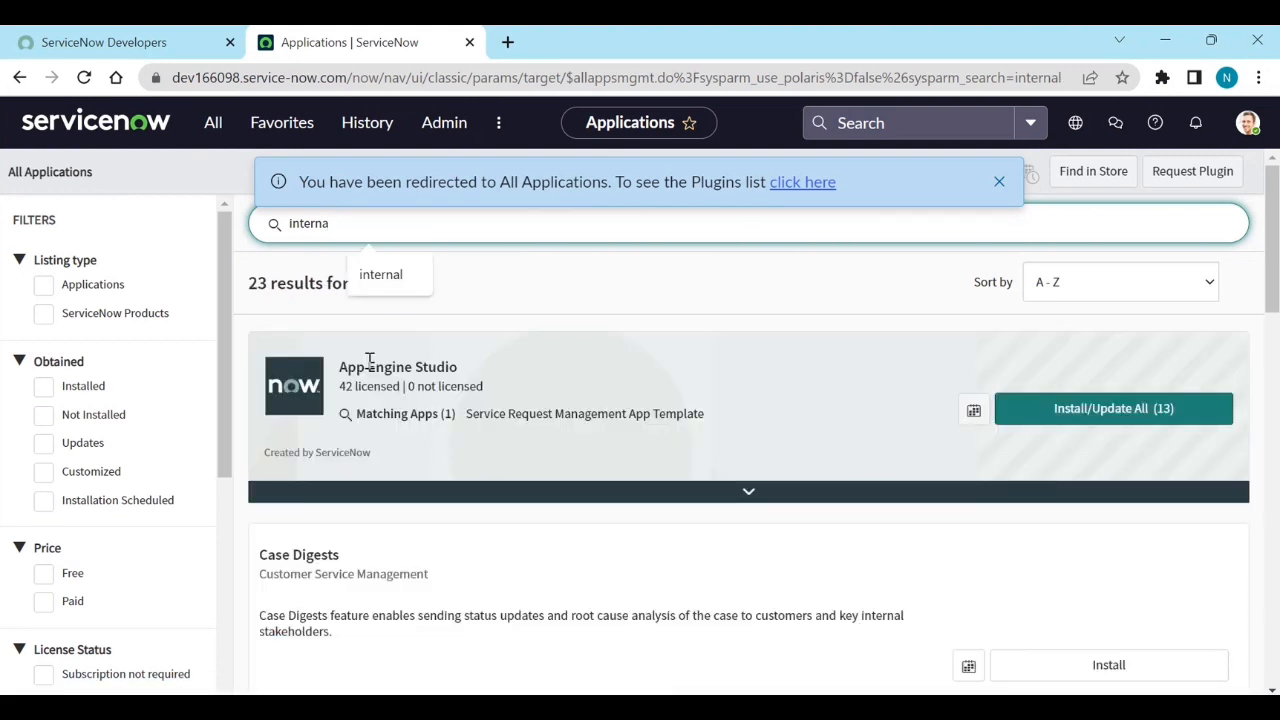
{"action": "key", "text": "BackSpace"}
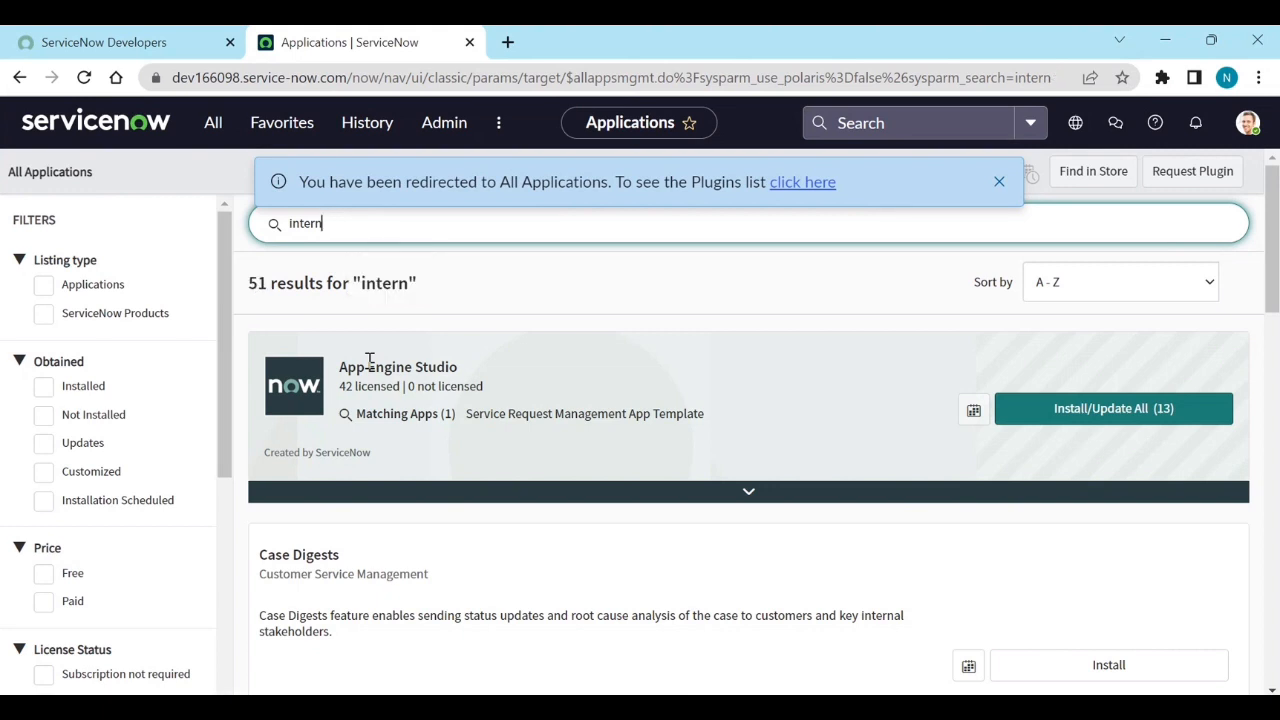
{"action": "type", "text": "ationalization v2"}
{"action": "key", "text": "BackSpace"}
{"action": "key", "text": "BackSpace"}
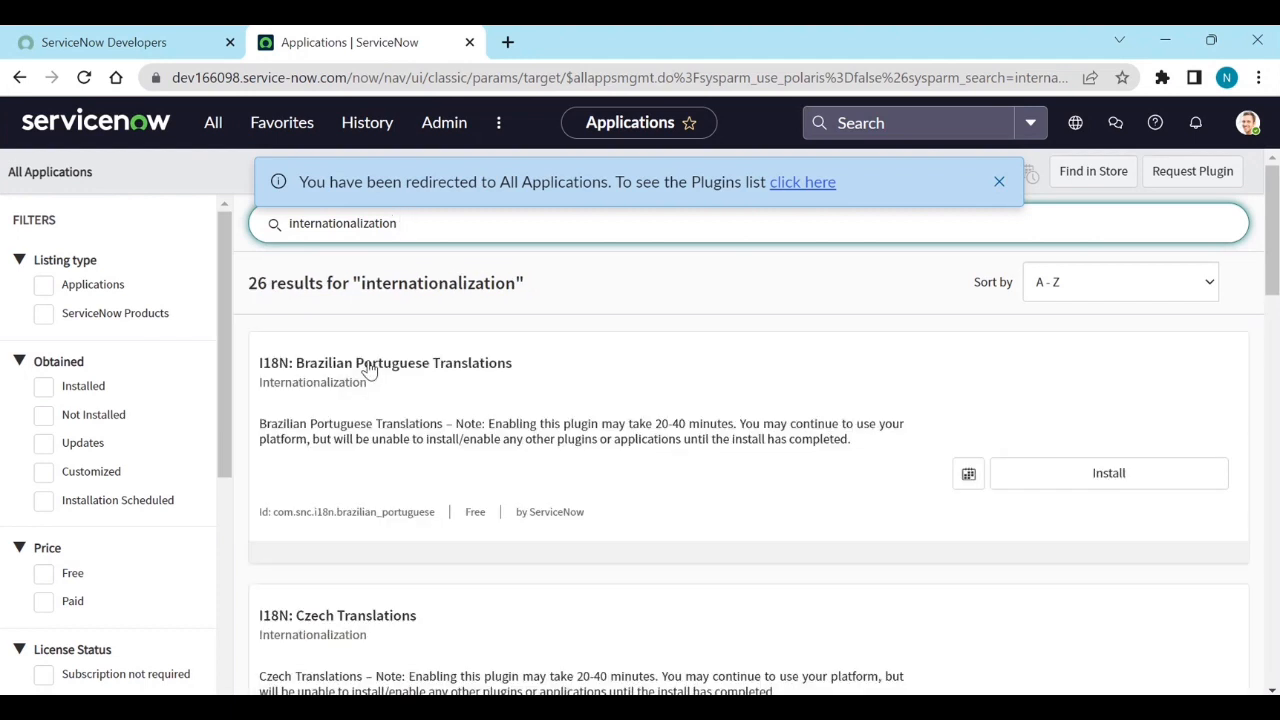
Install and activate the I18N: Knowledge Management Internationalization Plugin v2, dismissing the redirect notice, and reload the form.
{"action": "scroll", "coordinate": [440, 535], "scroll_direction": "down", "scroll_amount": 3}
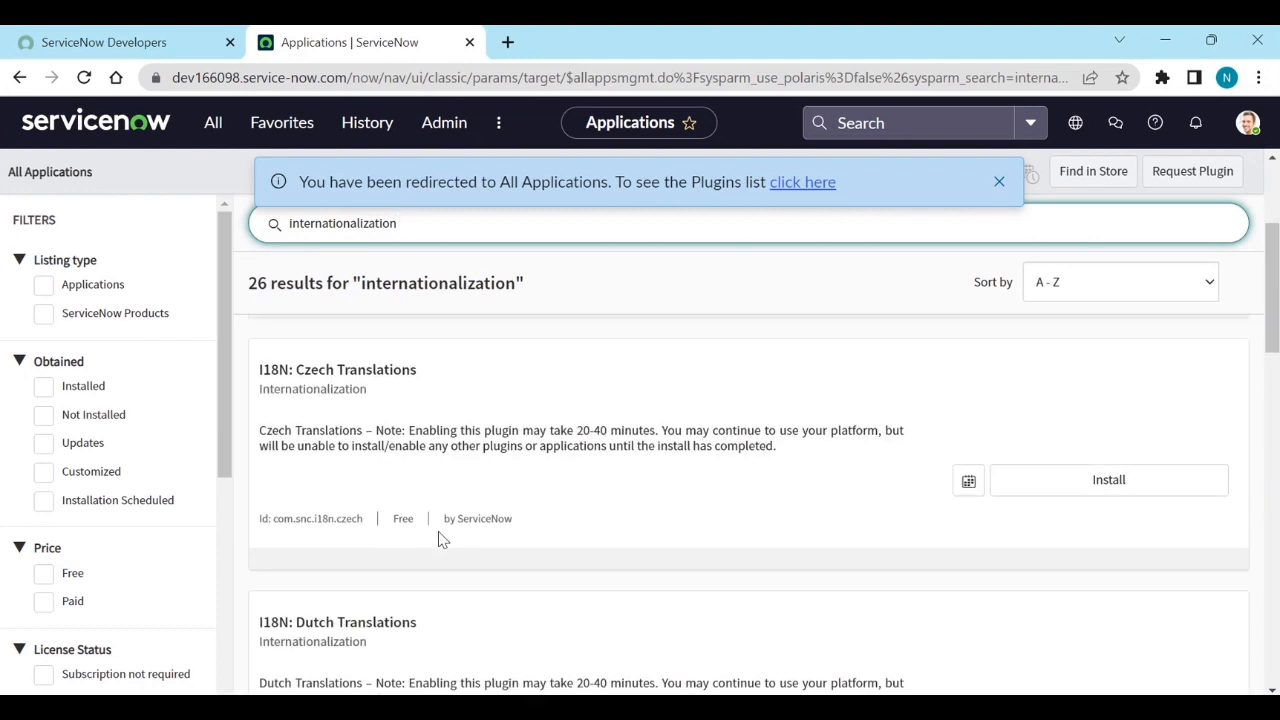
{"action": "scroll", "coordinate": [440, 540], "scroll_direction": "down", "scroll_amount": 12}
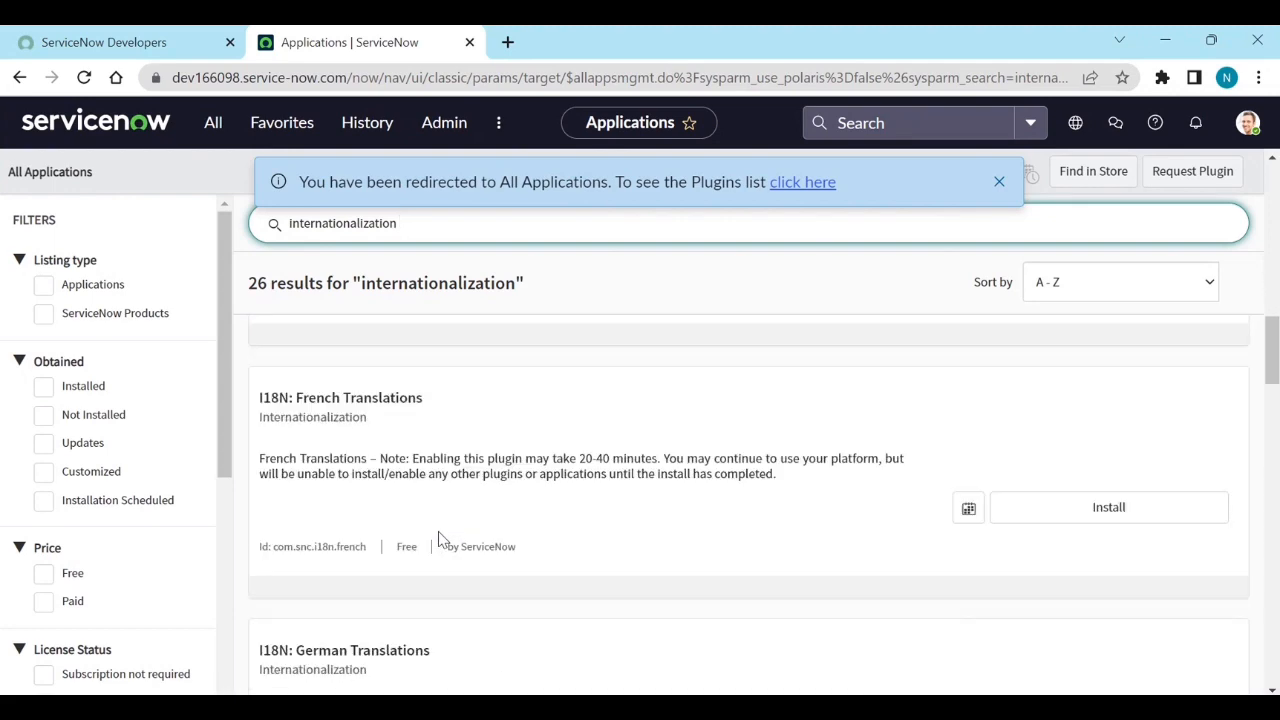
{"action": "scroll", "coordinate": [440, 540], "scroll_direction": "down", "scroll_amount": 14}
{"action": "scroll", "coordinate": [440, 540], "scroll_direction": "up", "scroll_amount": 2}
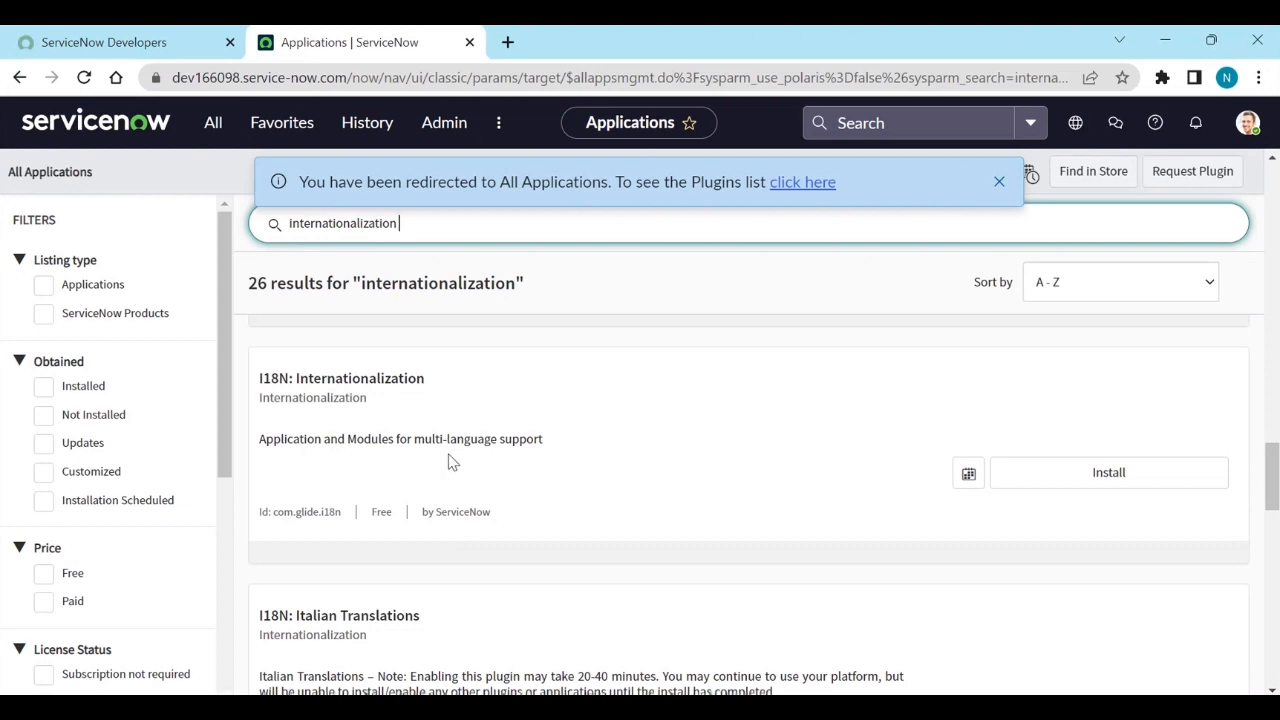
{"action": "scroll", "coordinate": [470, 464], "scroll_direction": "down", "scroll_amount": 6}
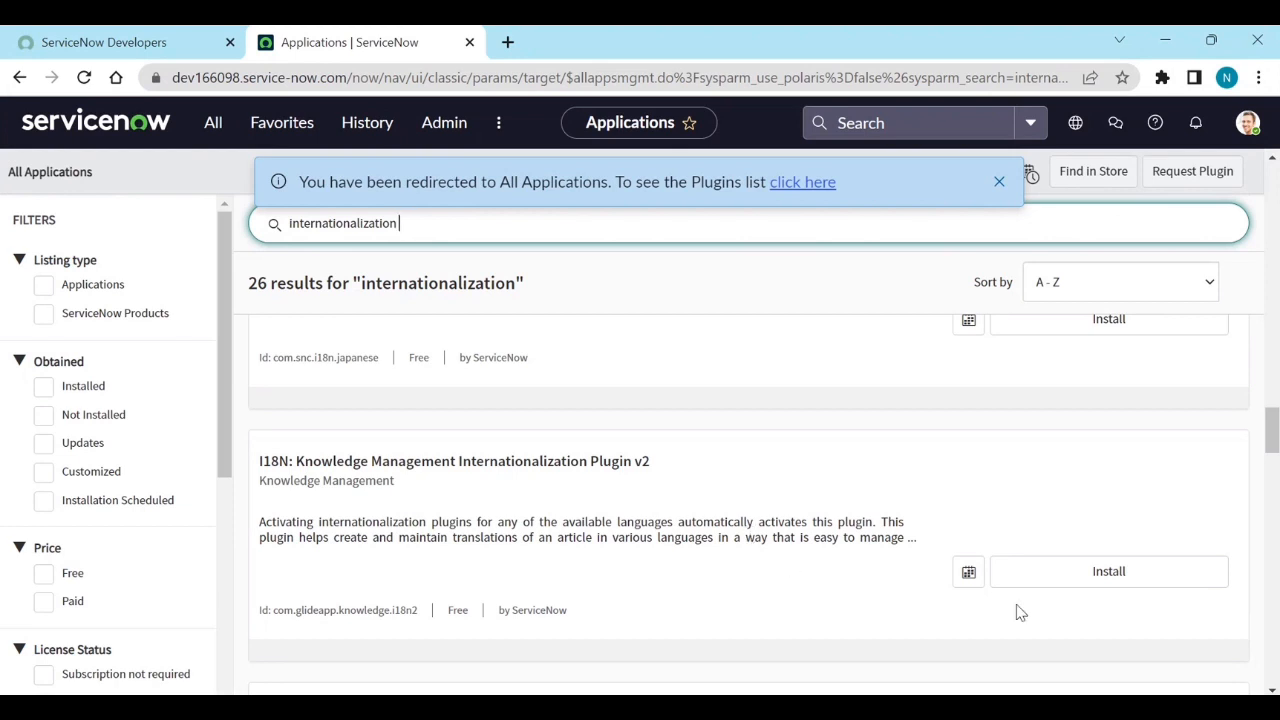
{"action": "left_click", "coordinate": [1130, 584]}
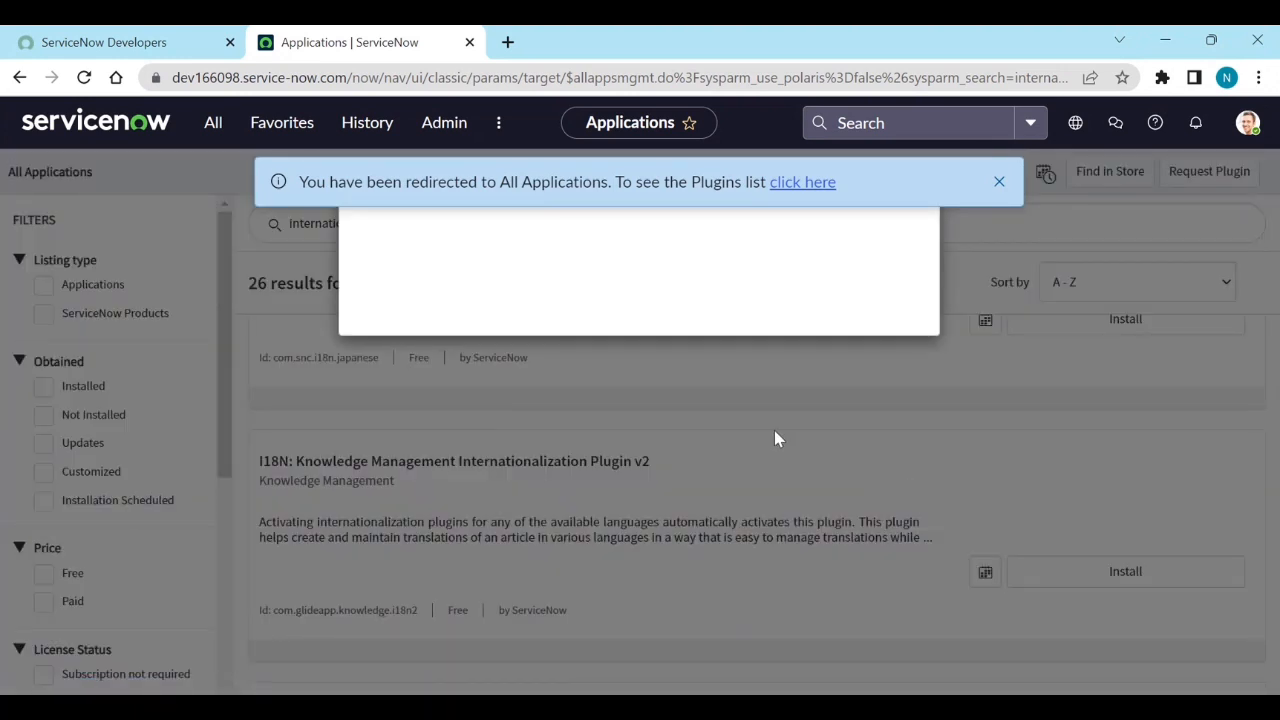
{"action": "left_click", "coordinate": [997, 184]}
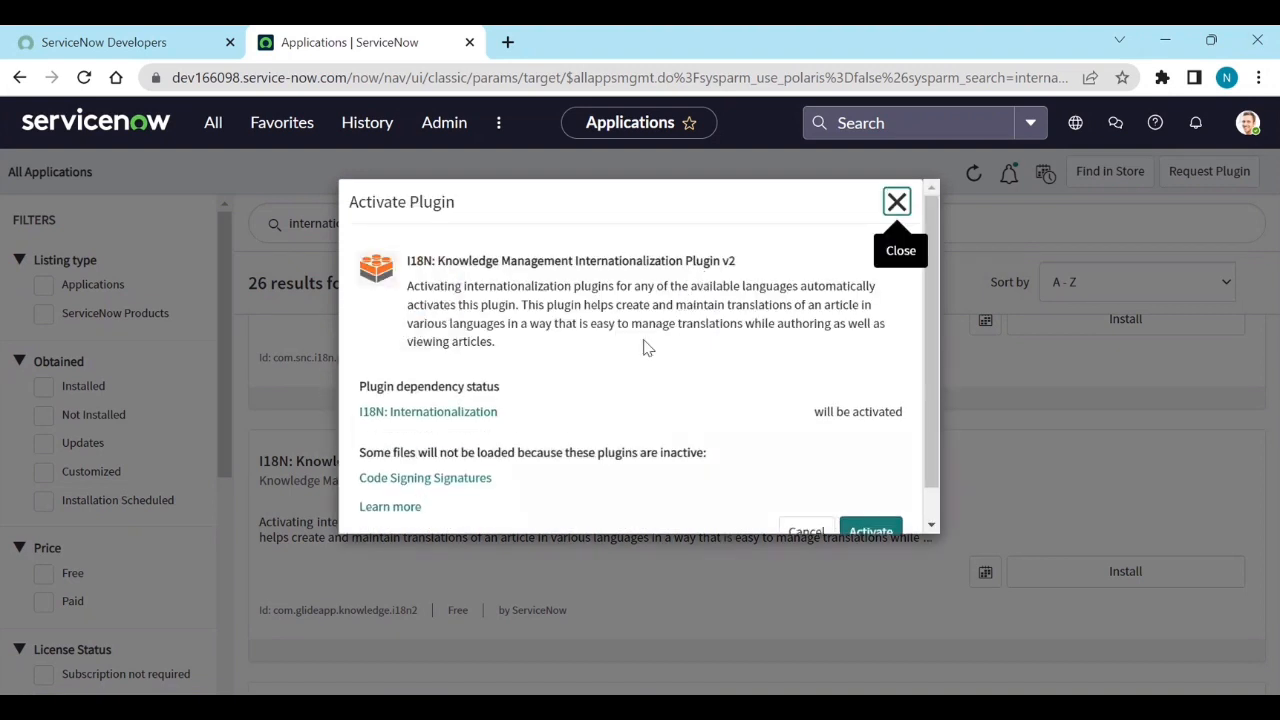
{"action": "scroll", "coordinate": [660, 398], "scroll_direction": "down", "scroll_amount": 1}
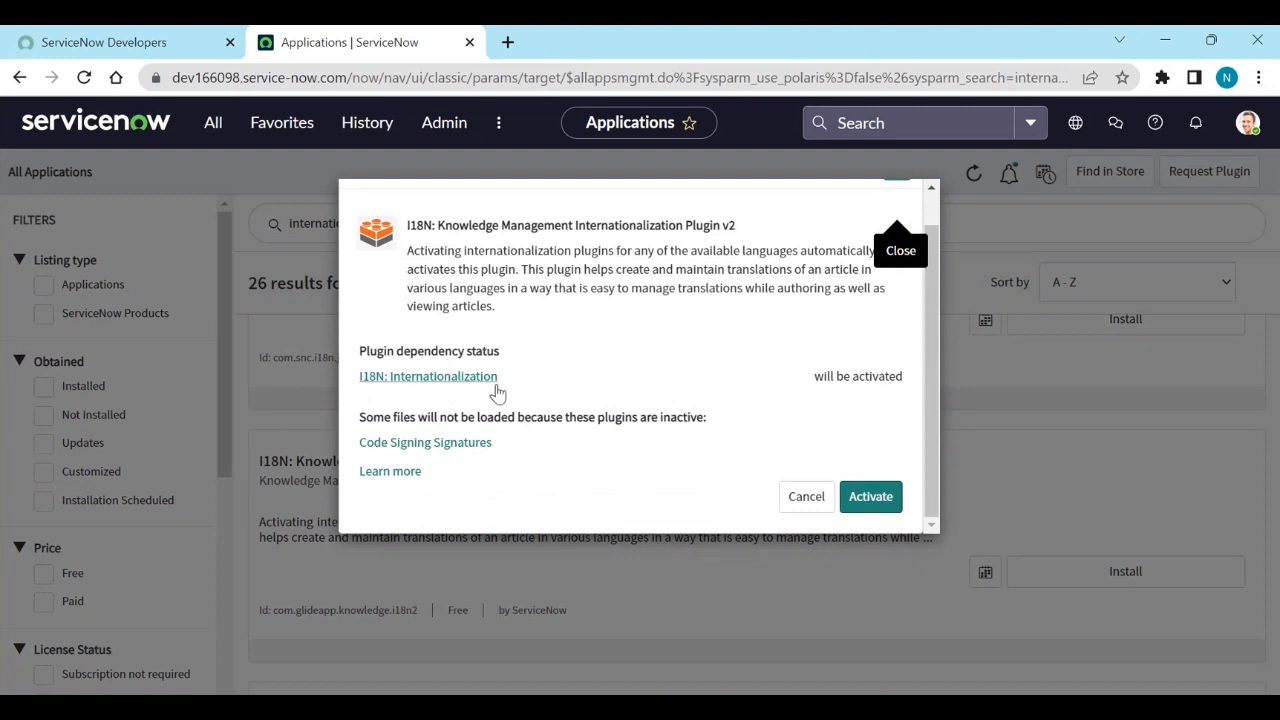
{"action": "left_click", "coordinate": [869, 497]}
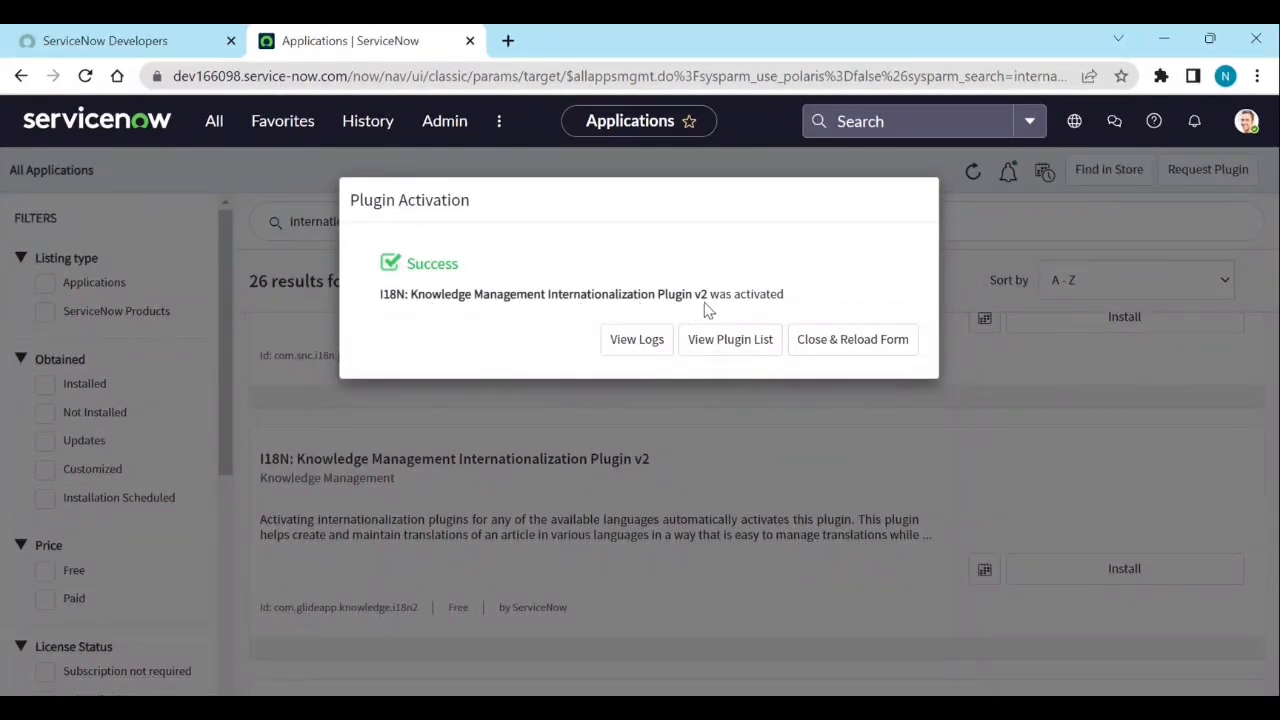
{"action": "left_click", "coordinate": [822, 342]}
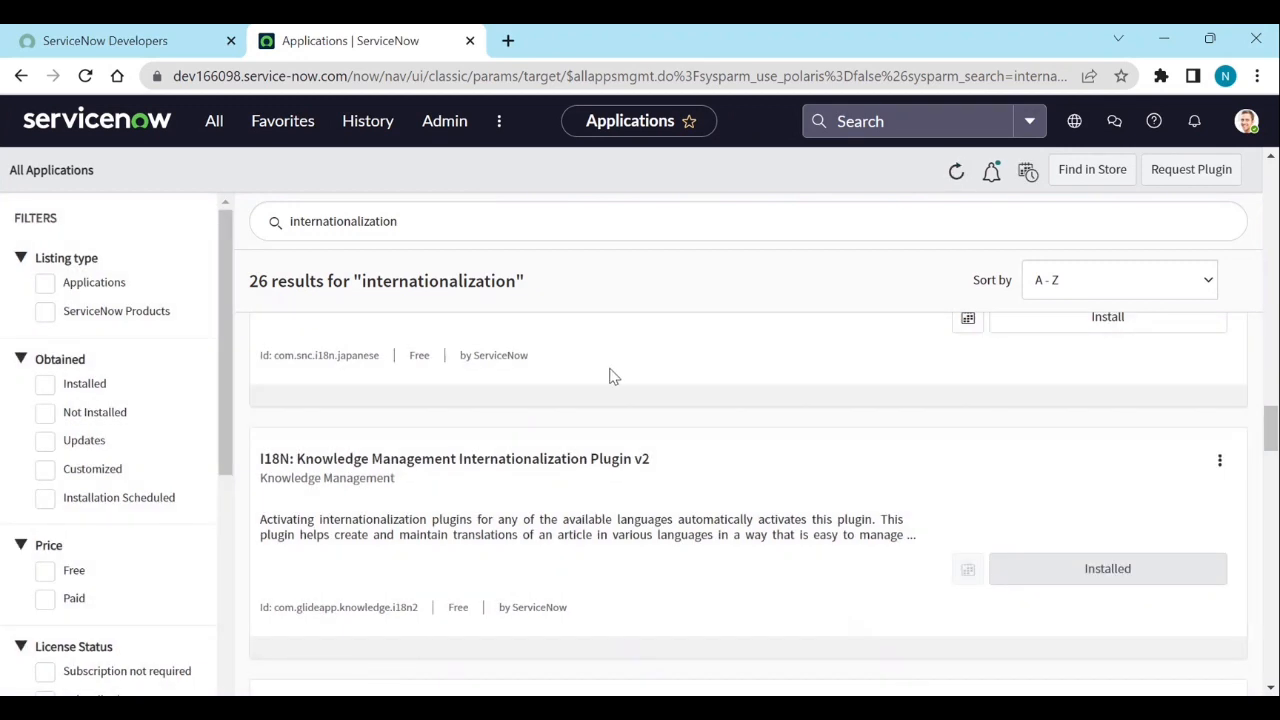
Install and activate the I18N: French Translations plugin and reload the form.
{"action": "scroll", "coordinate": [597, 393], "scroll_direction": "up", "scroll_amount": 15}
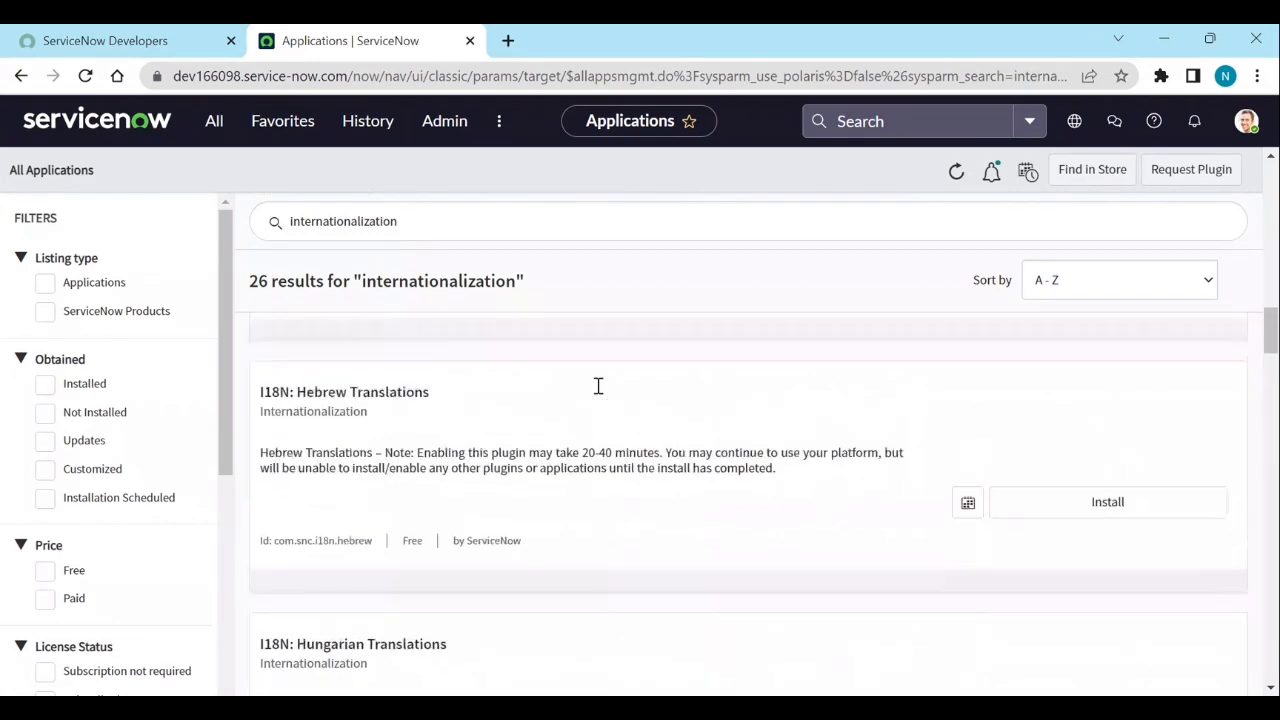
{"action": "scroll", "coordinate": [597, 393], "scroll_direction": "up", "scroll_amount": 10}
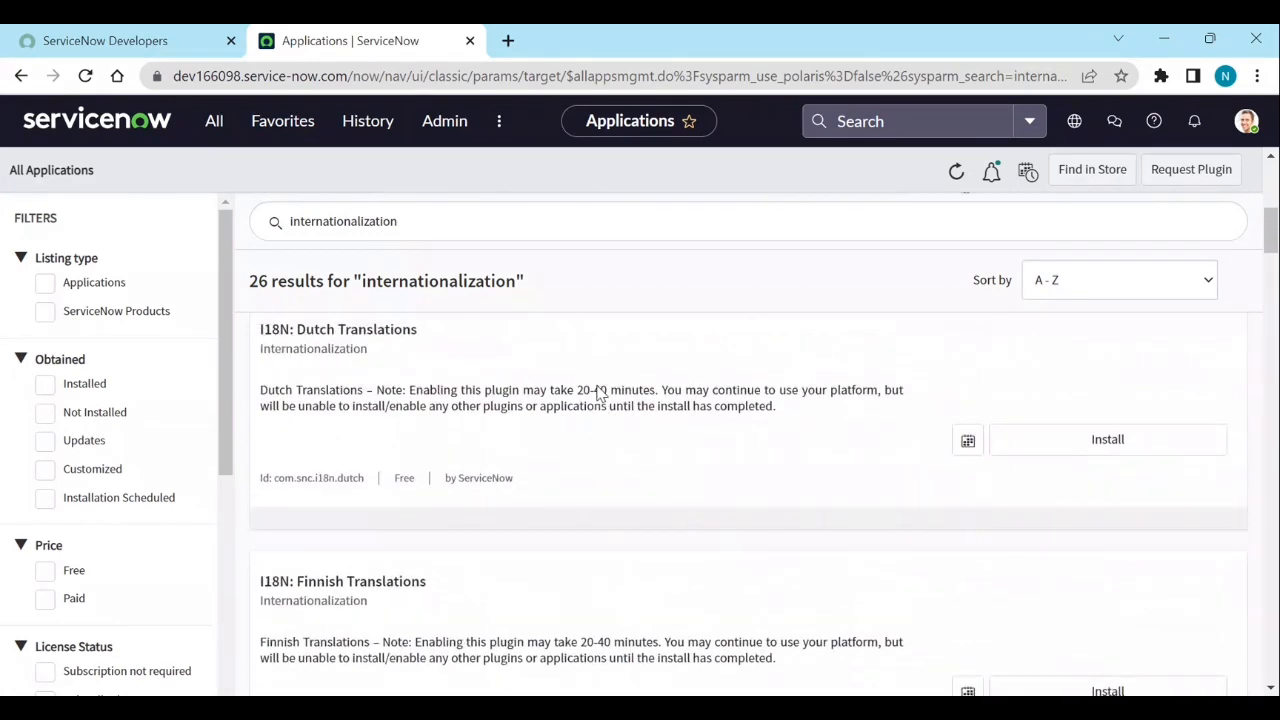
{"action": "scroll", "coordinate": [597, 393], "scroll_direction": "up", "scroll_amount": 3}
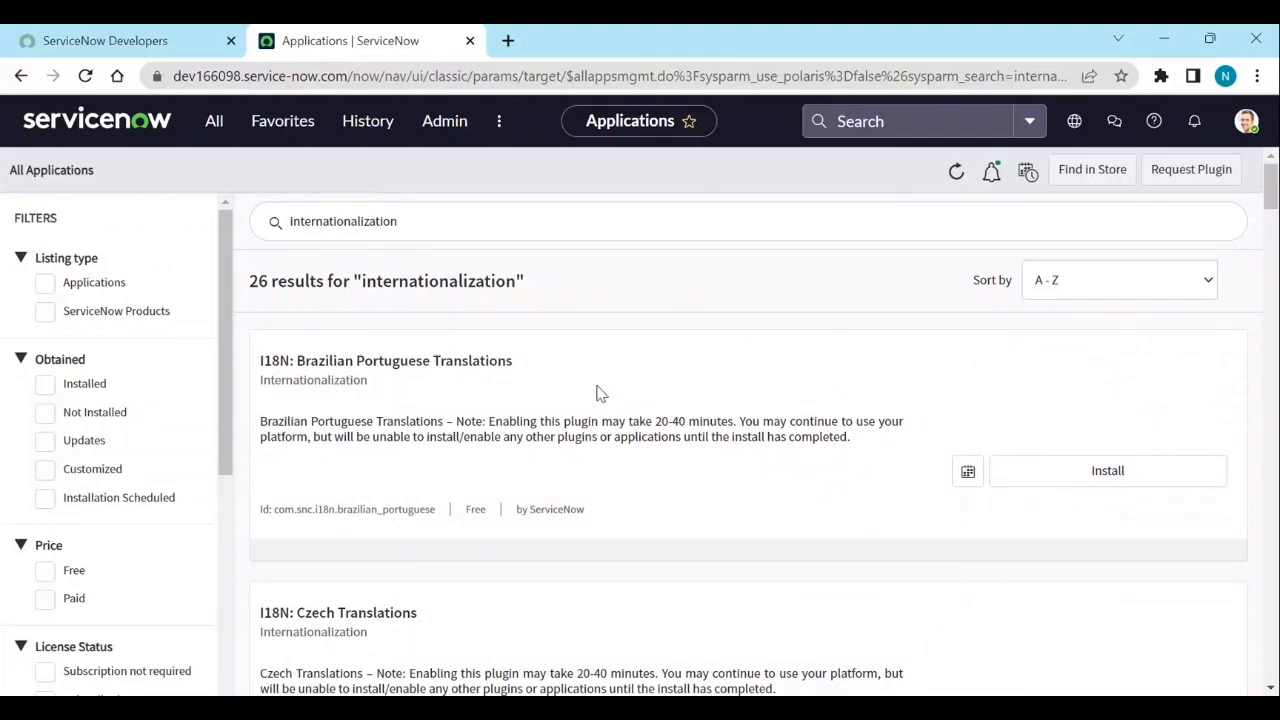
{"action": "scroll", "coordinate": [597, 393], "scroll_direction": "down", "scroll_amount": 7}
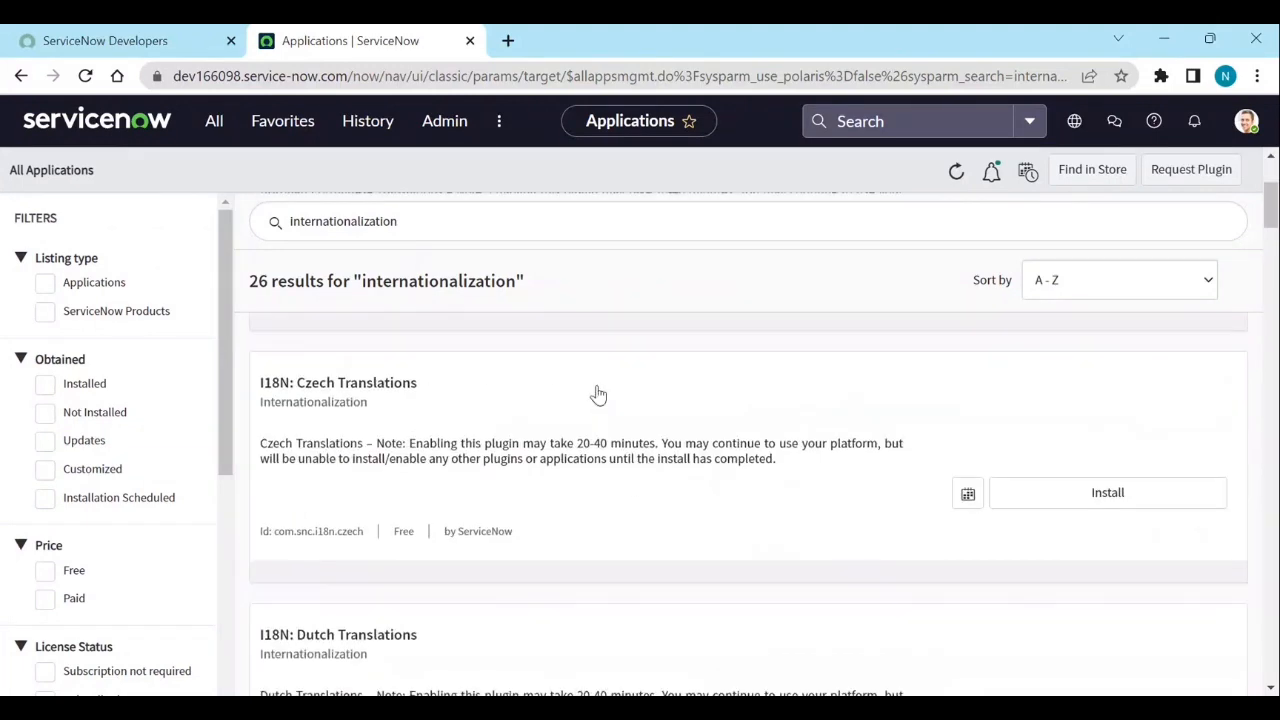
{"action": "scroll", "coordinate": [471, 423], "scroll_direction": "down", "scroll_amount": 3}
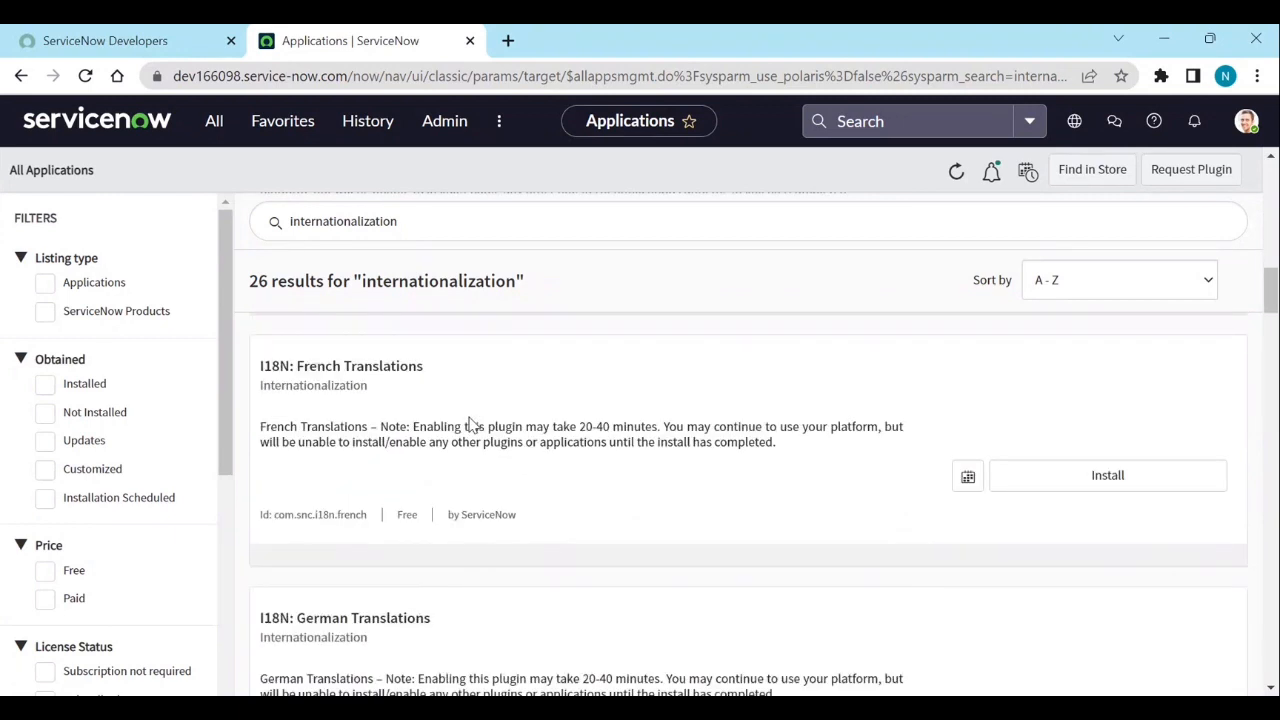
{"action": "left_click", "coordinate": [1108, 477]}
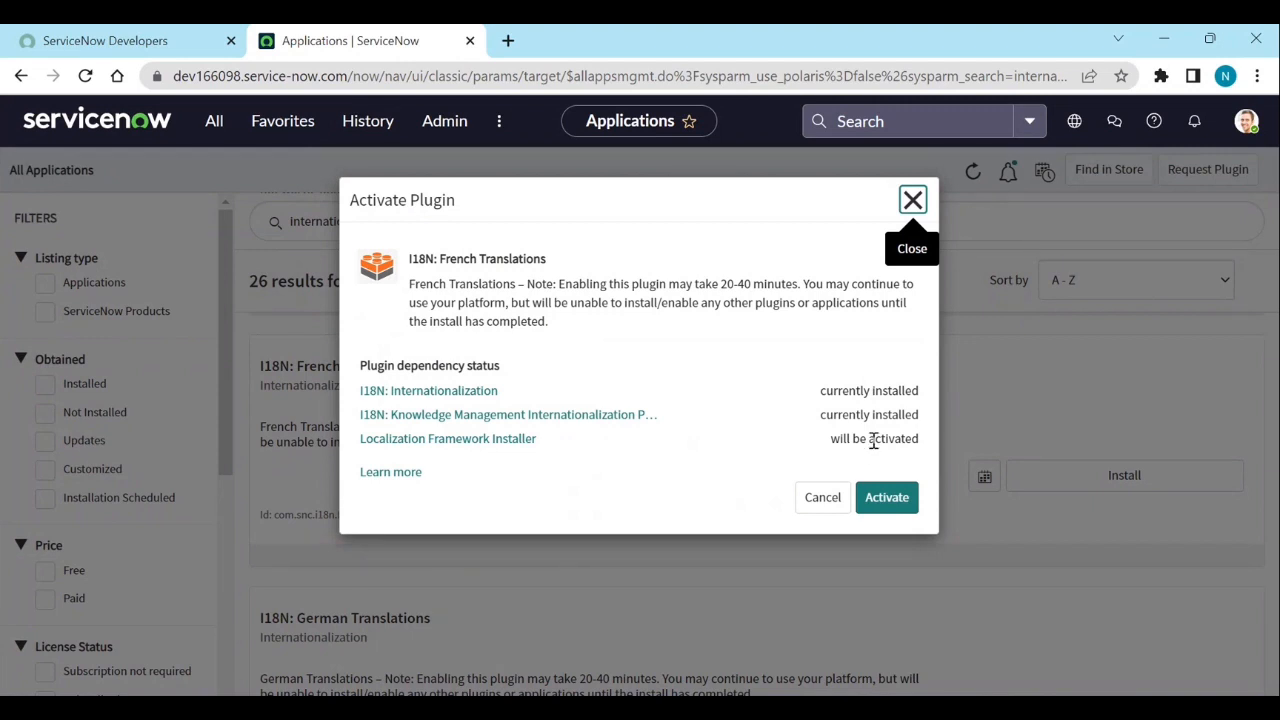
{"action": "left_click", "coordinate": [889, 499]}
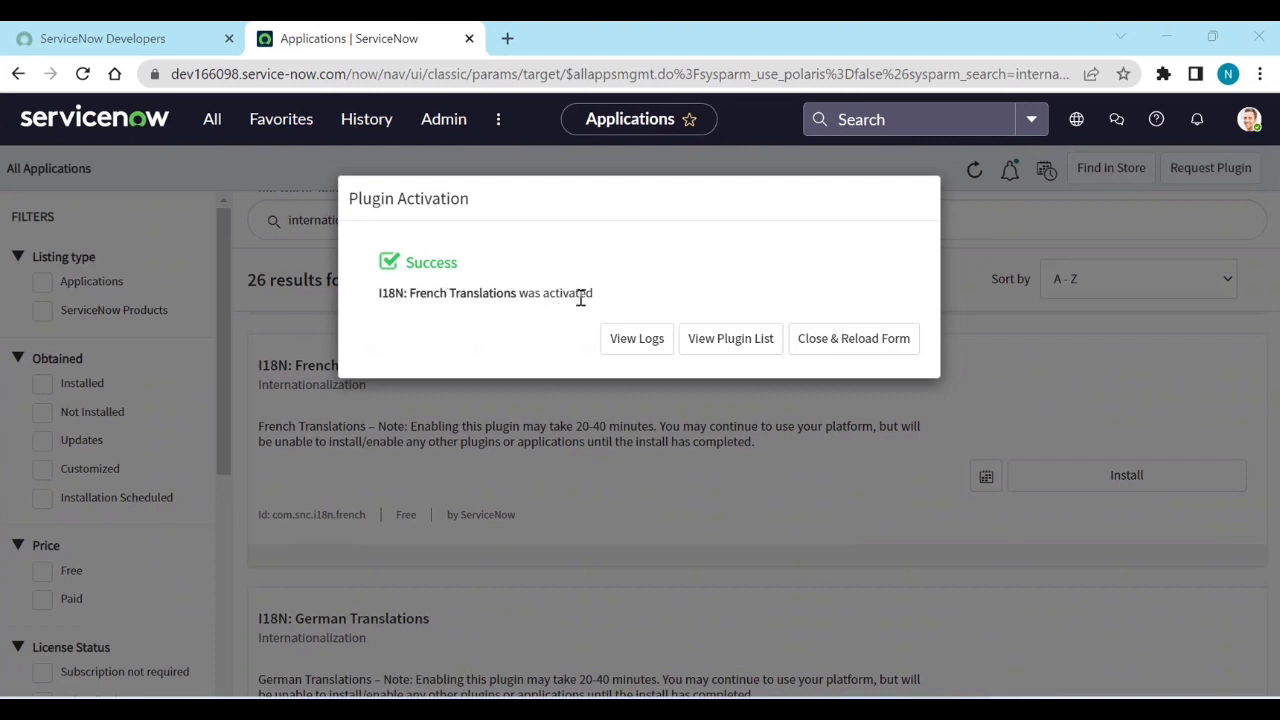
{"action": "left_click", "coordinate": [840, 345]}
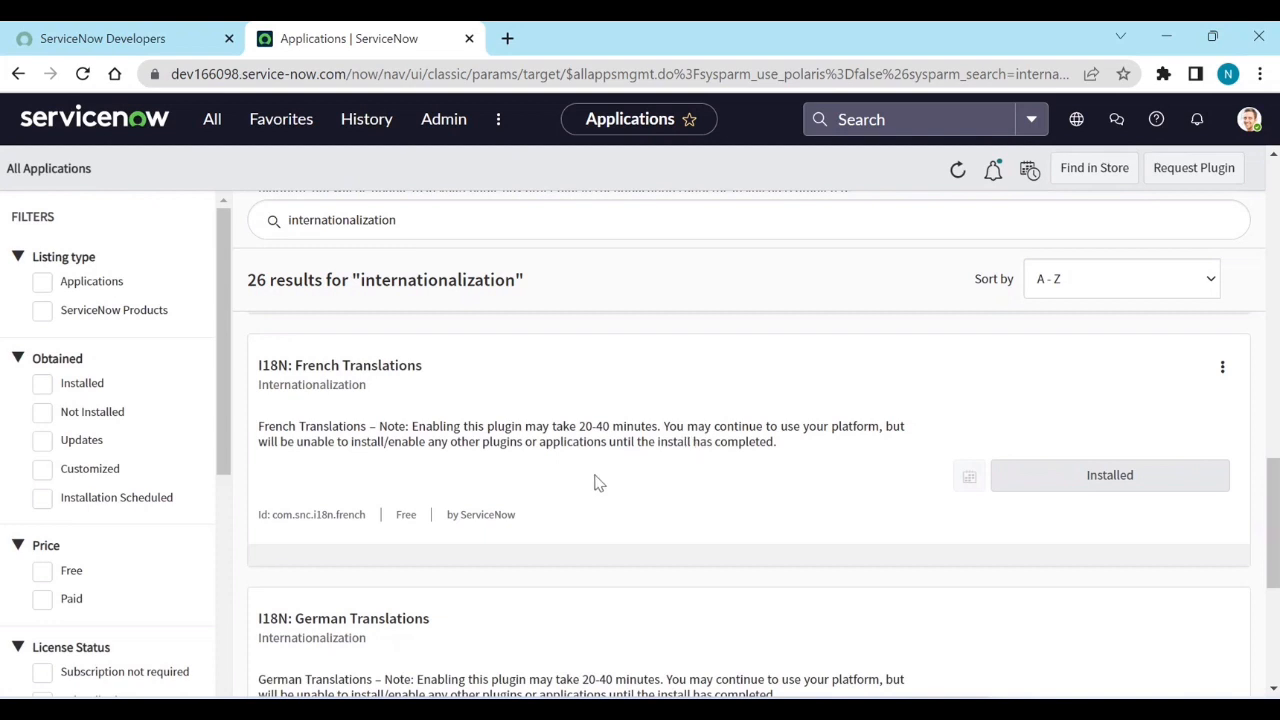
Install and activate the I18N: German Translations plugin and reload the form.
{"action": "scroll", "coordinate": [594, 483], "scroll_direction": "down", "scroll_amount": 2}
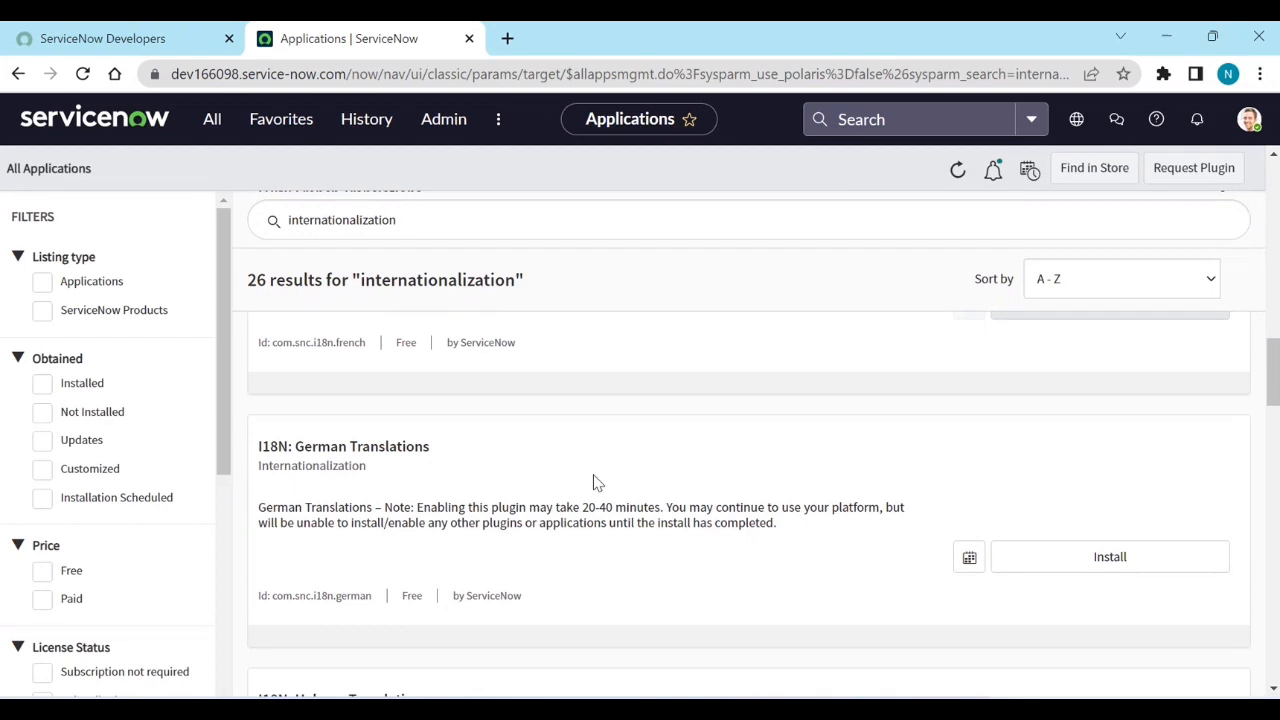
{"action": "left_click", "coordinate": [1070, 558]}
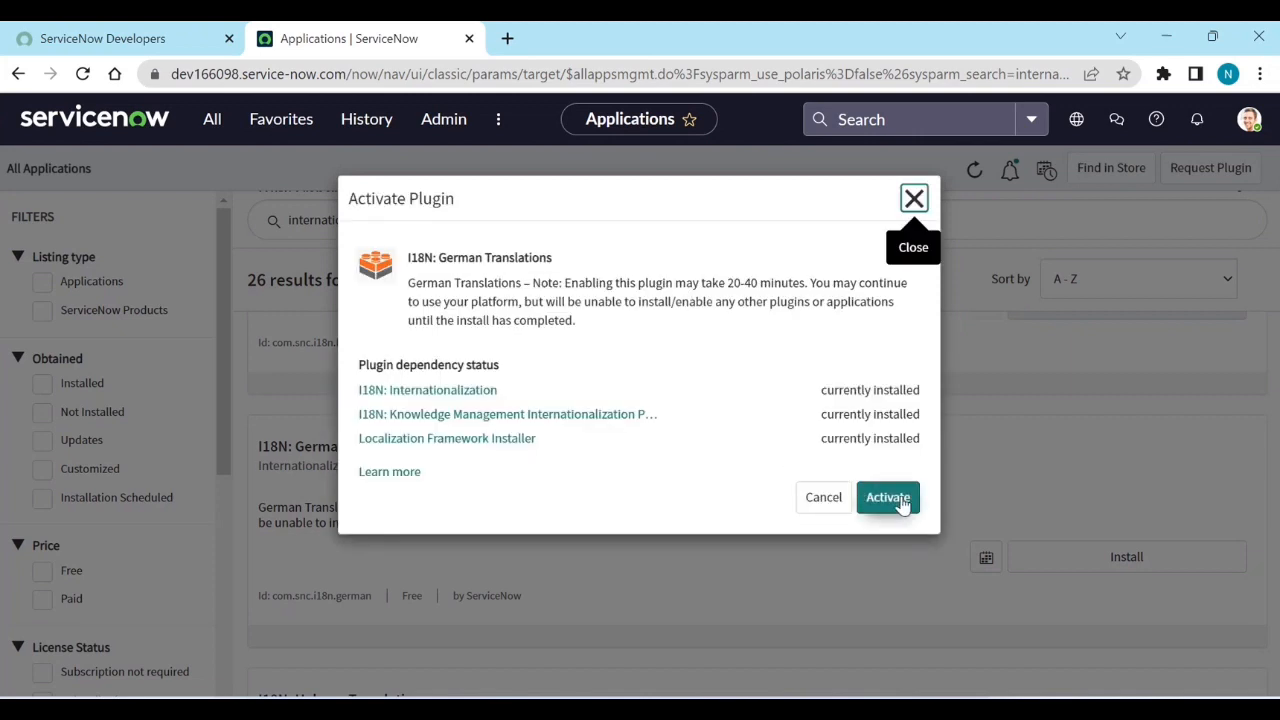
{"action": "left_click", "coordinate": [900, 502]}
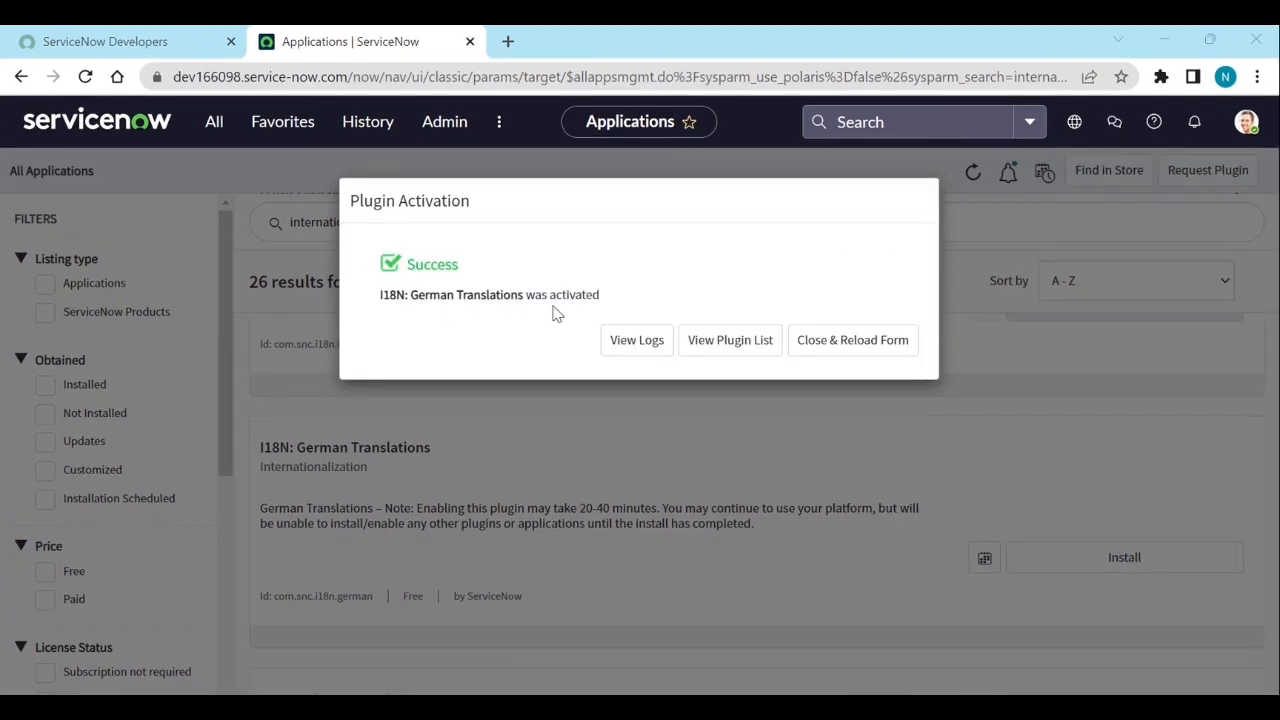
{"action": "left_click", "coordinate": [816, 339]}
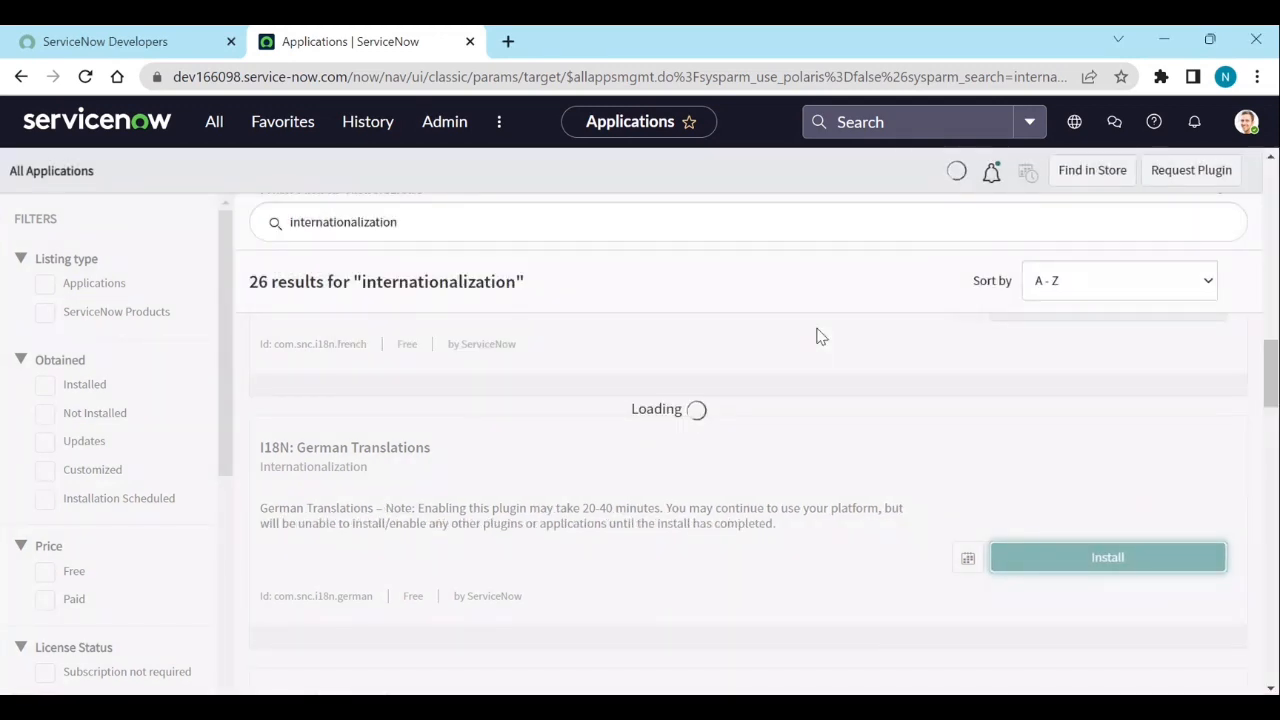
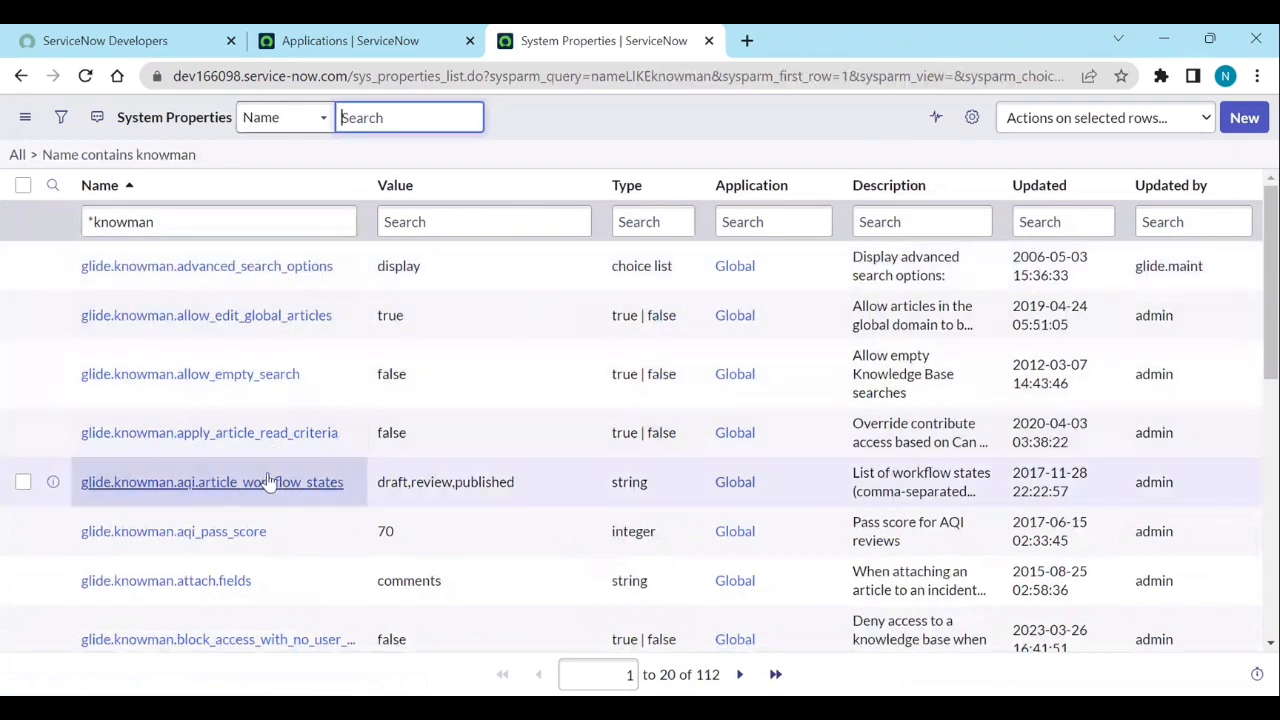
Filter the system properties list to names containing "knowman.tr".
{"action": "scroll", "coordinate": [268, 480], "scroll_direction": "down", "scroll_amount": 2}
{"action": "scroll", "coordinate": [268, 480], "scroll_direction": "down", "scroll_amount": 3}
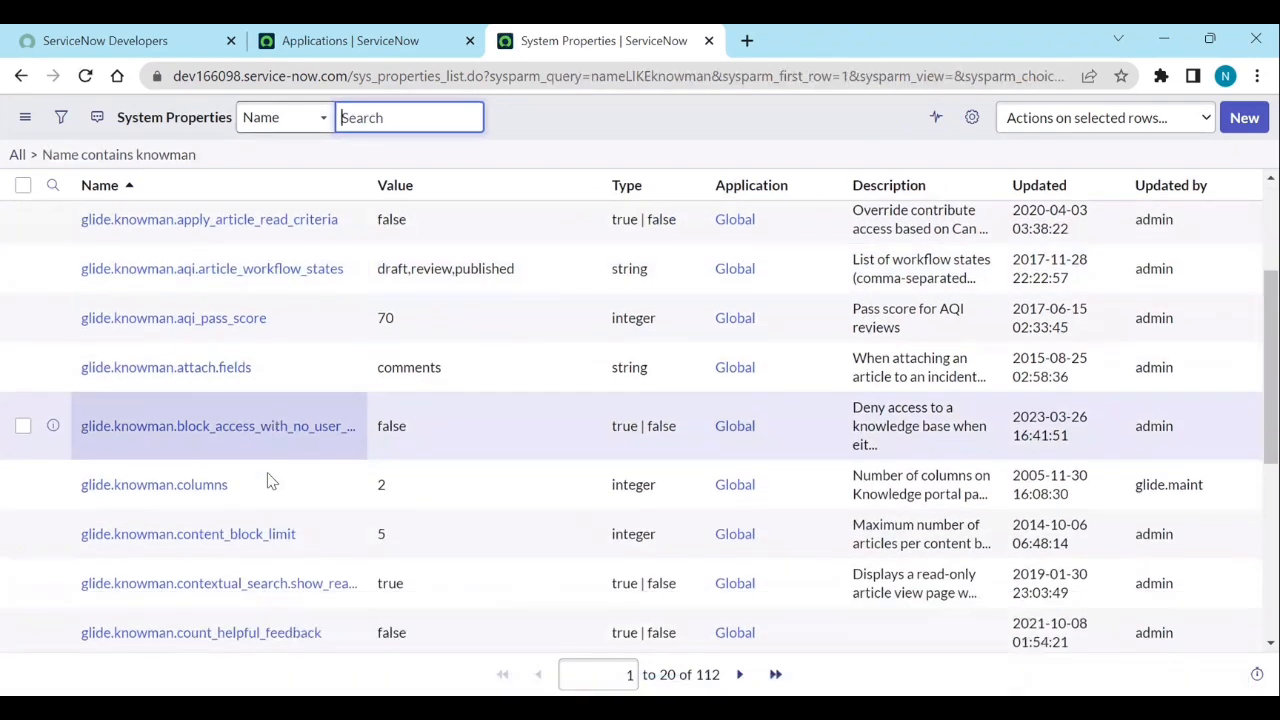
{"action": "scroll", "coordinate": [268, 480], "scroll_direction": "down", "scroll_amount": 4}
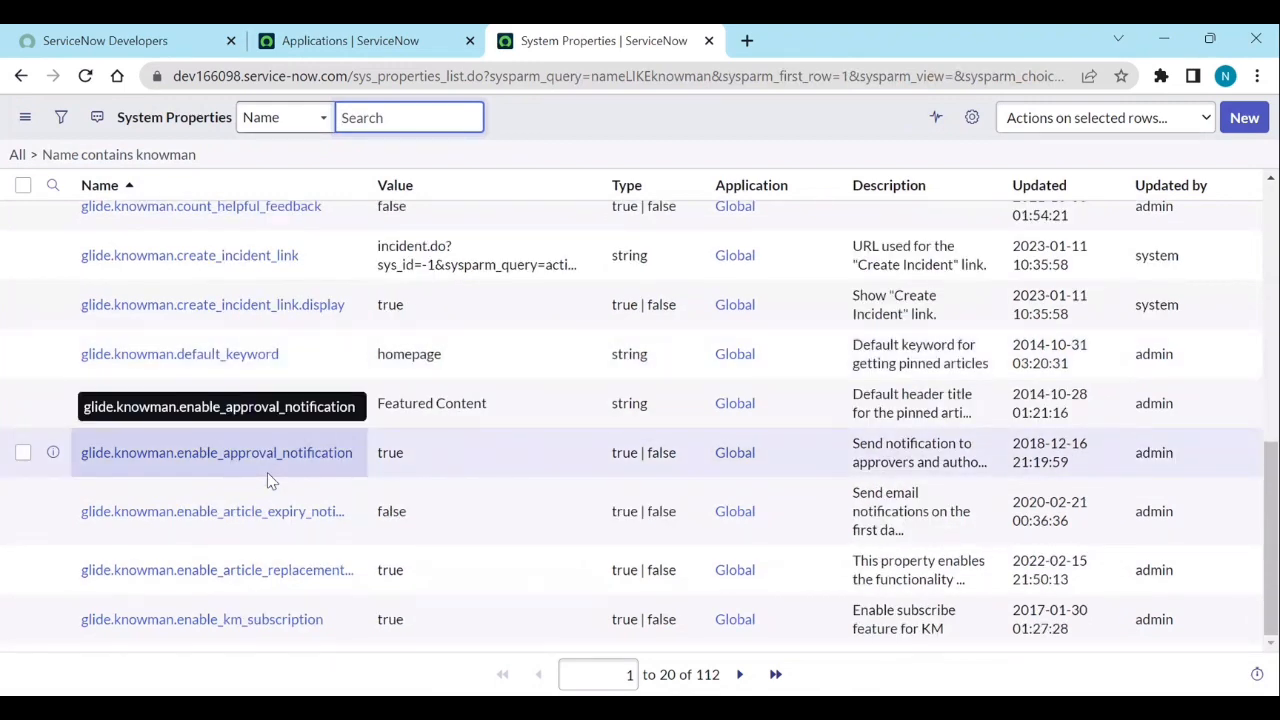
{"action": "scroll", "coordinate": [268, 478], "scroll_direction": "up", "scroll_amount": 1}
{"action": "scroll", "coordinate": [267, 472], "scroll_direction": "up", "scroll_amount": 3}
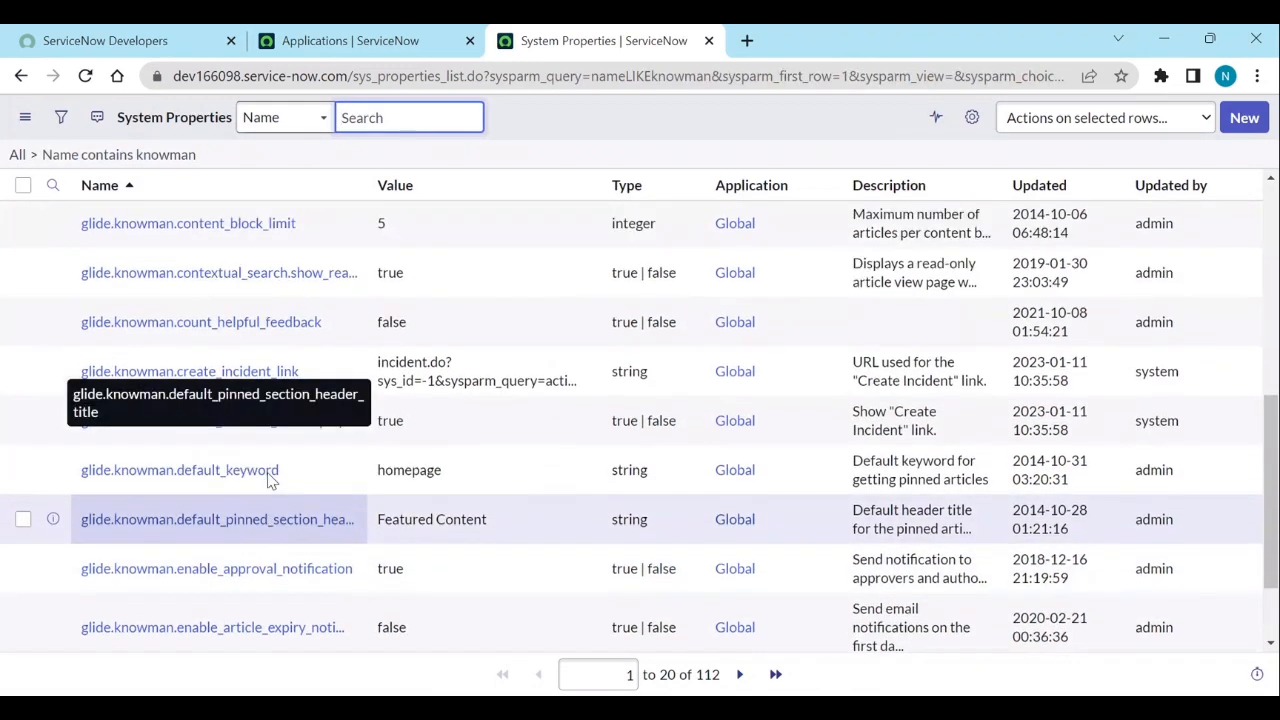
{"action": "scroll", "coordinate": [267, 472], "scroll_direction": "up", "scroll_amount": 10}
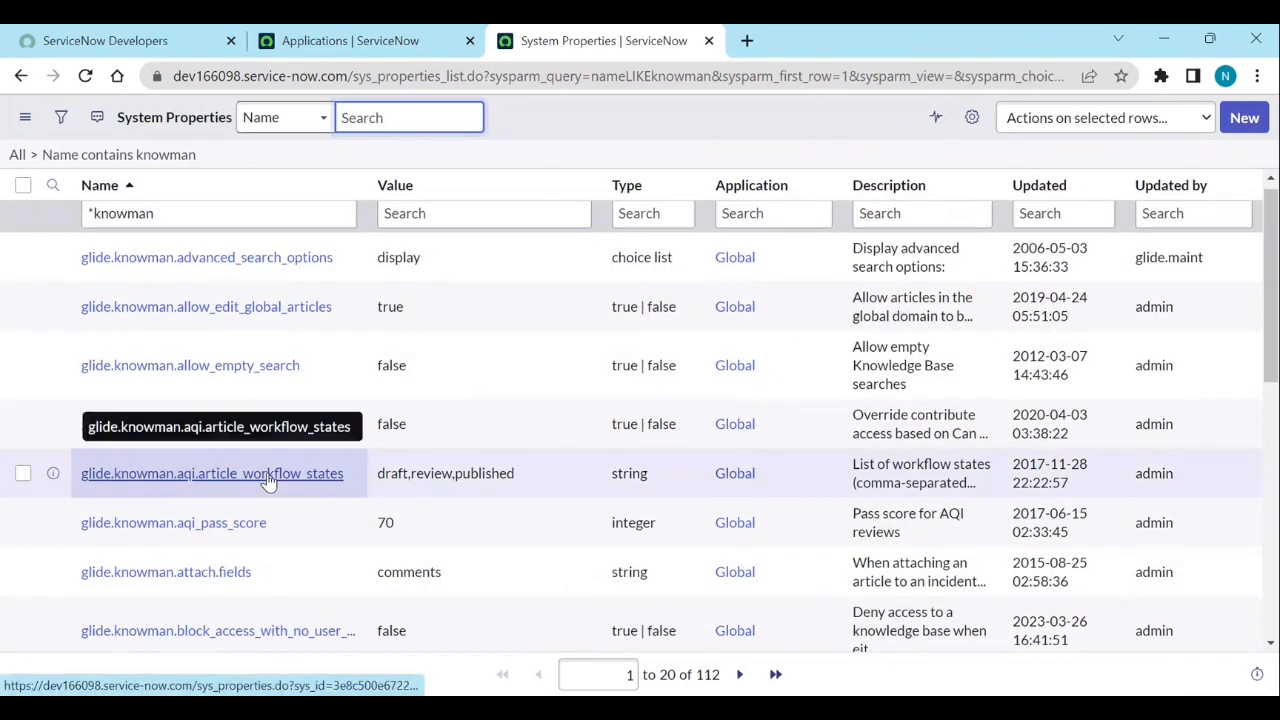
{"action": "left_click", "coordinate": [247, 210]}
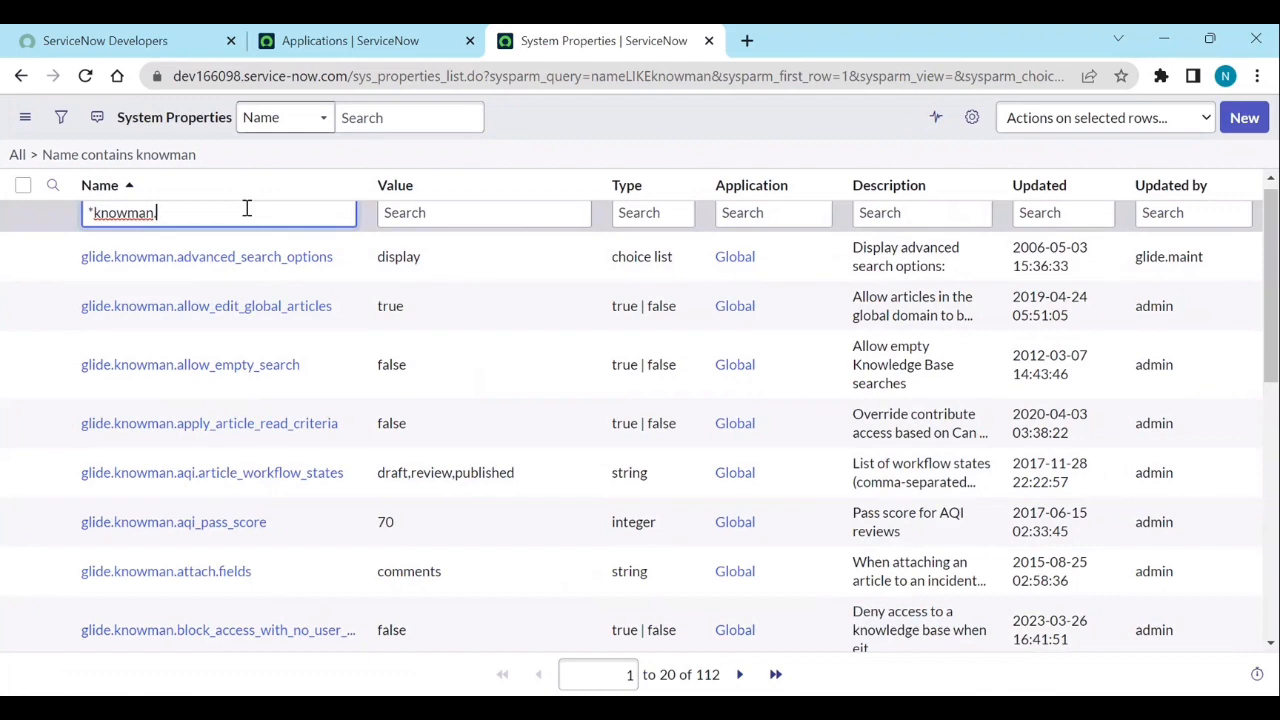
{"action": "type", "text": ".tr"}
{"action": "key", "text": "Return"}
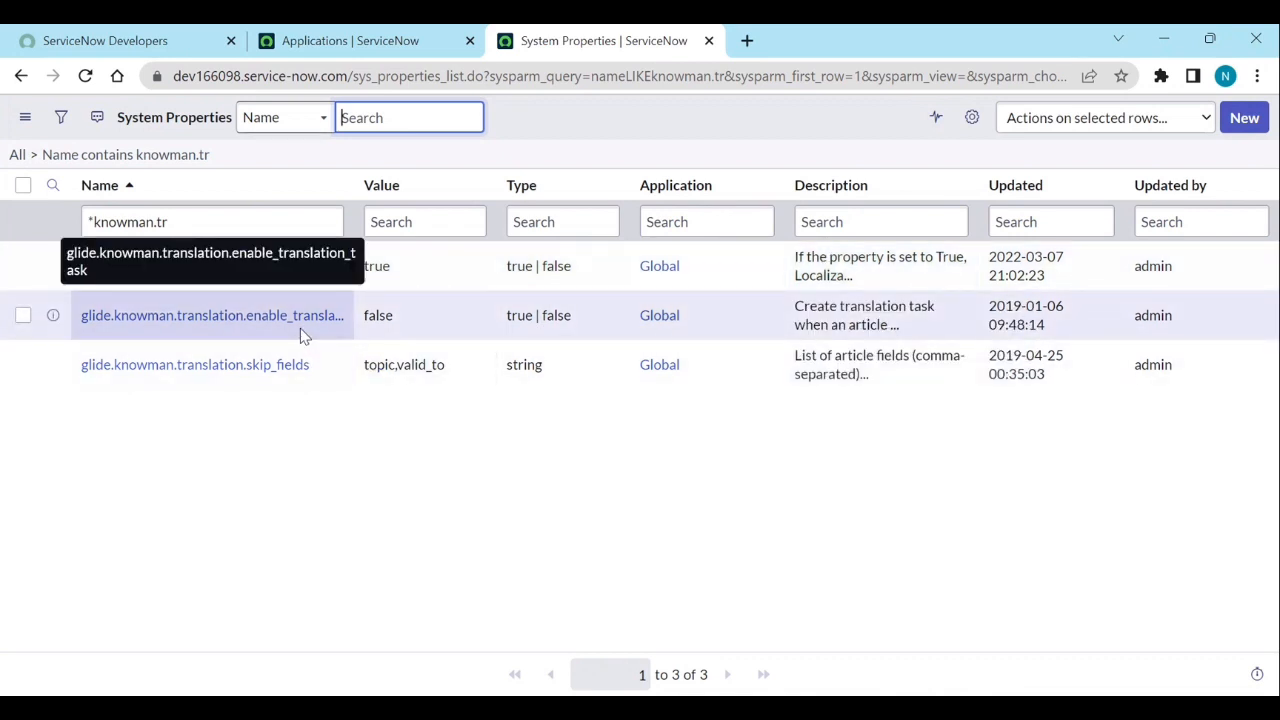
Set the value of the glide.knowman.translation.enable_translation_task property to true.
{"action": "left_click", "coordinate": [417, 333]}
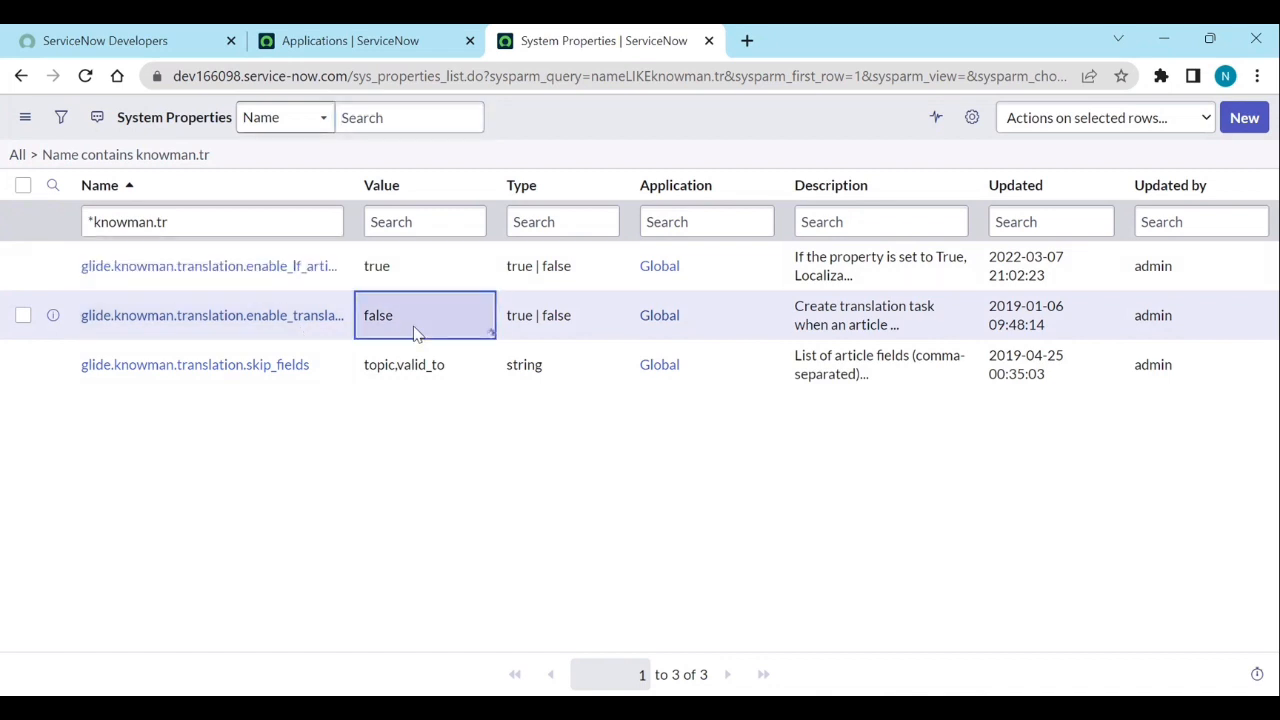
{"action": "left_click", "coordinate": [415, 326]}
{"action": "type", "text": "true"}
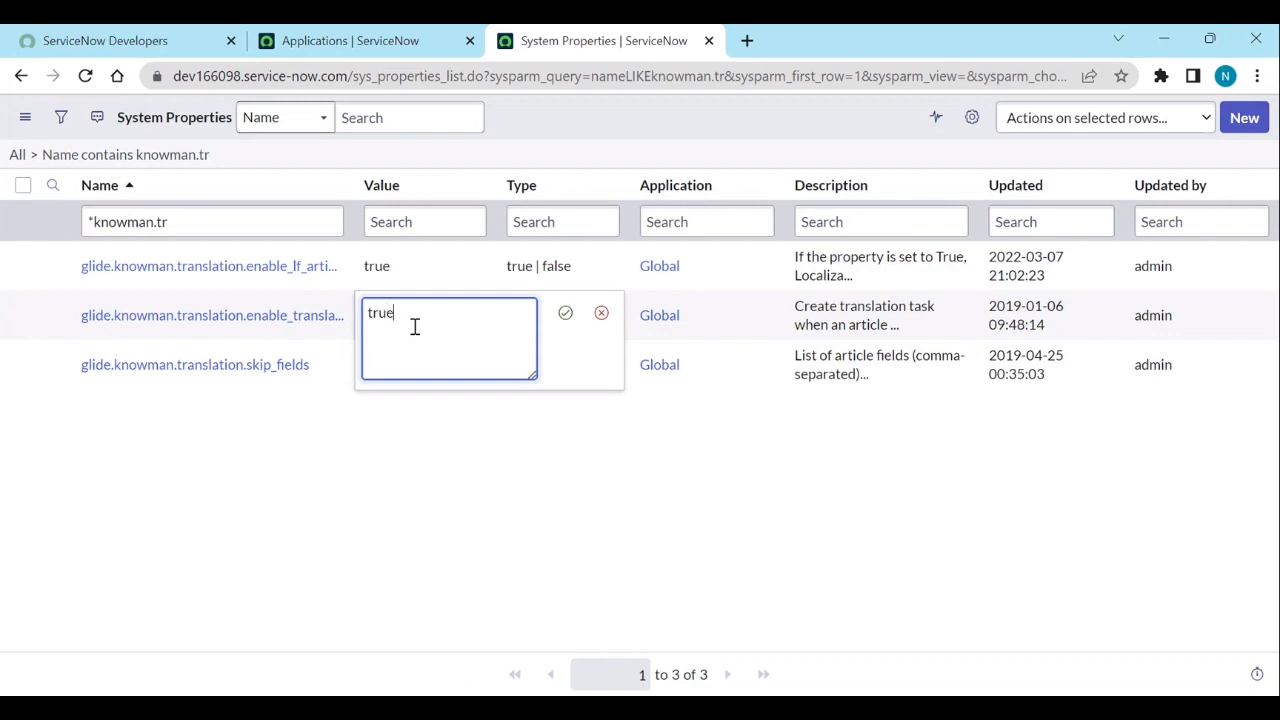
{"action": "key", "text": "Return"}
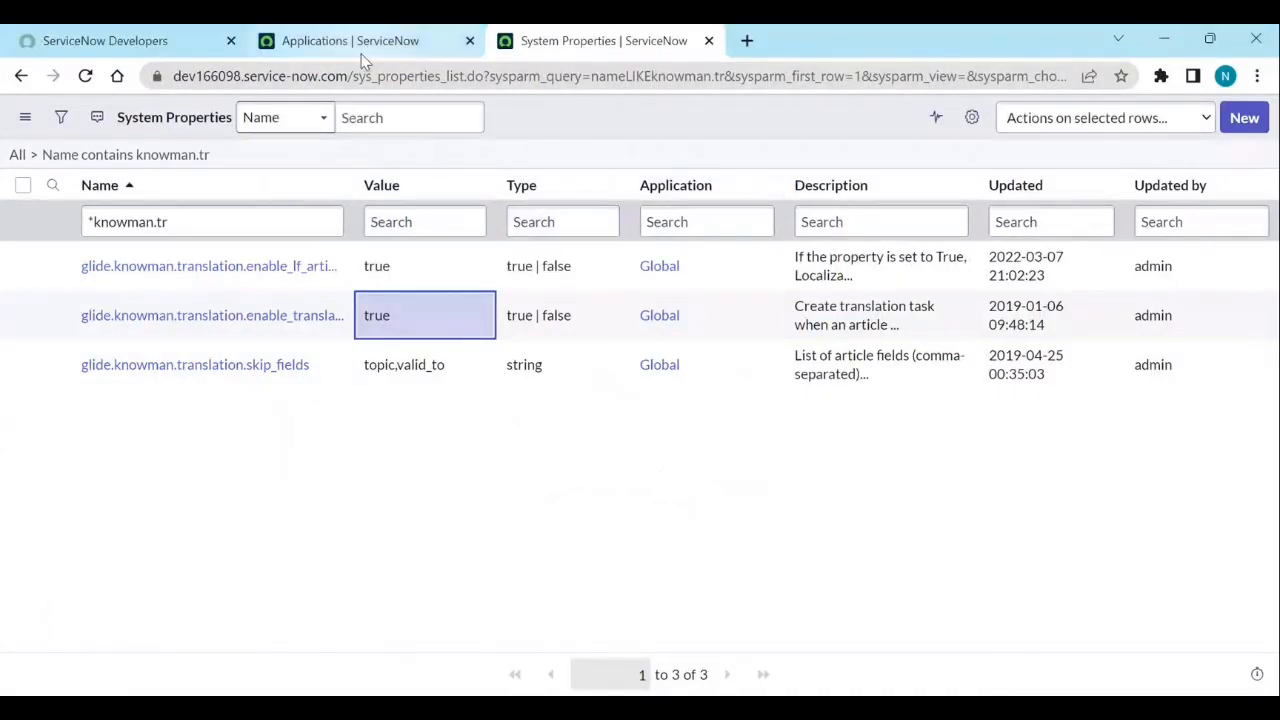
Return to the main ServiceNow page, look up "knowledge" in the application navigator and open the Knowledge Bases list under Administration.
{"action": "left_click", "coordinate": [360, 53]}
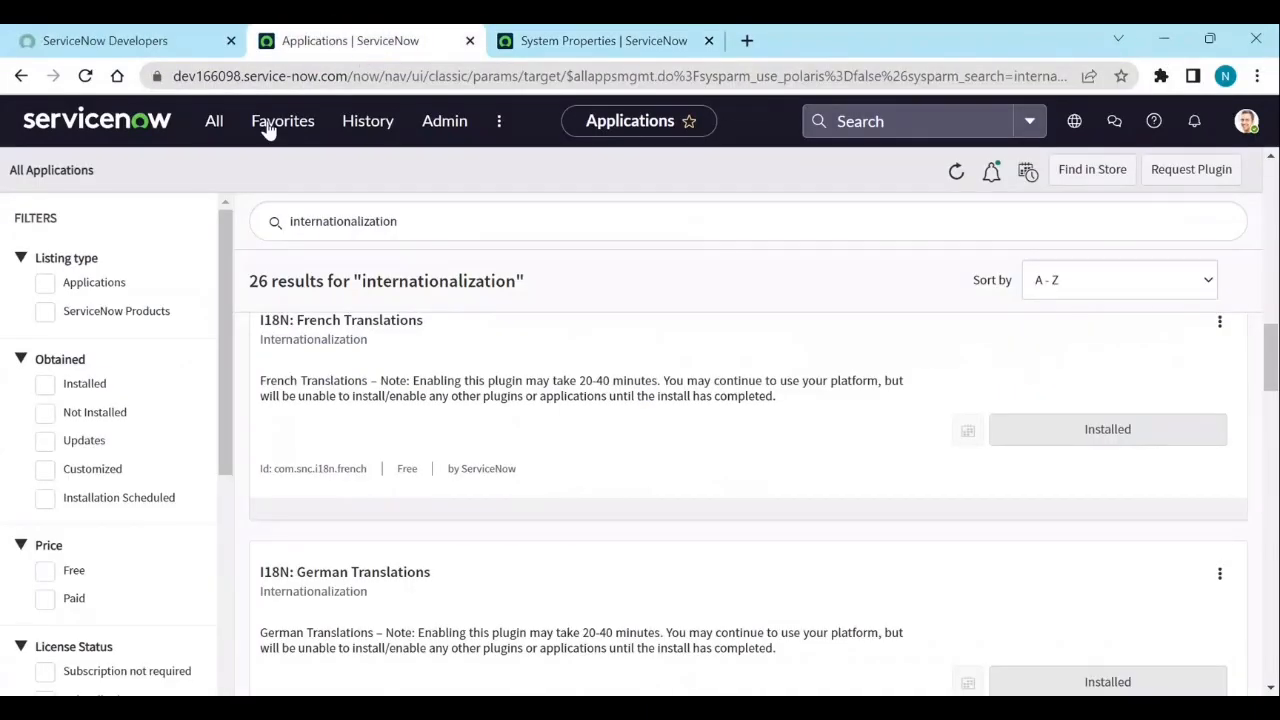
{"action": "left_click", "coordinate": [211, 125]}
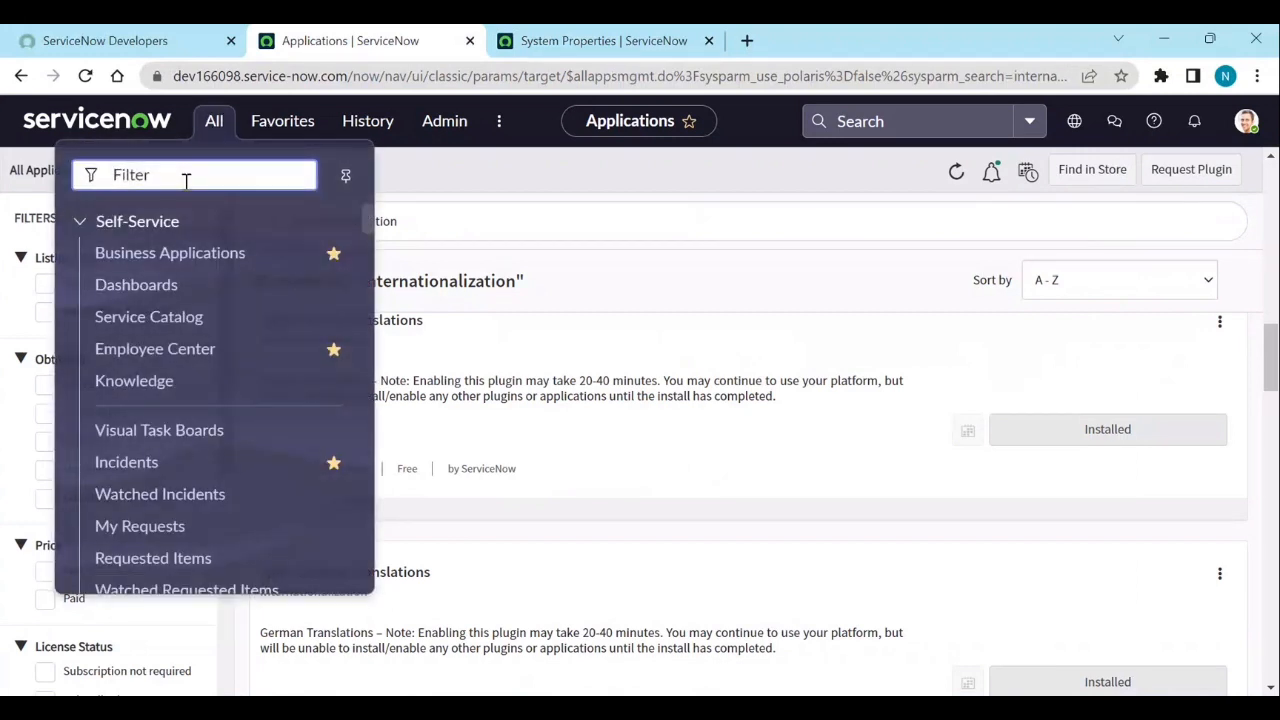
{"action": "type", "text": "knowl"}
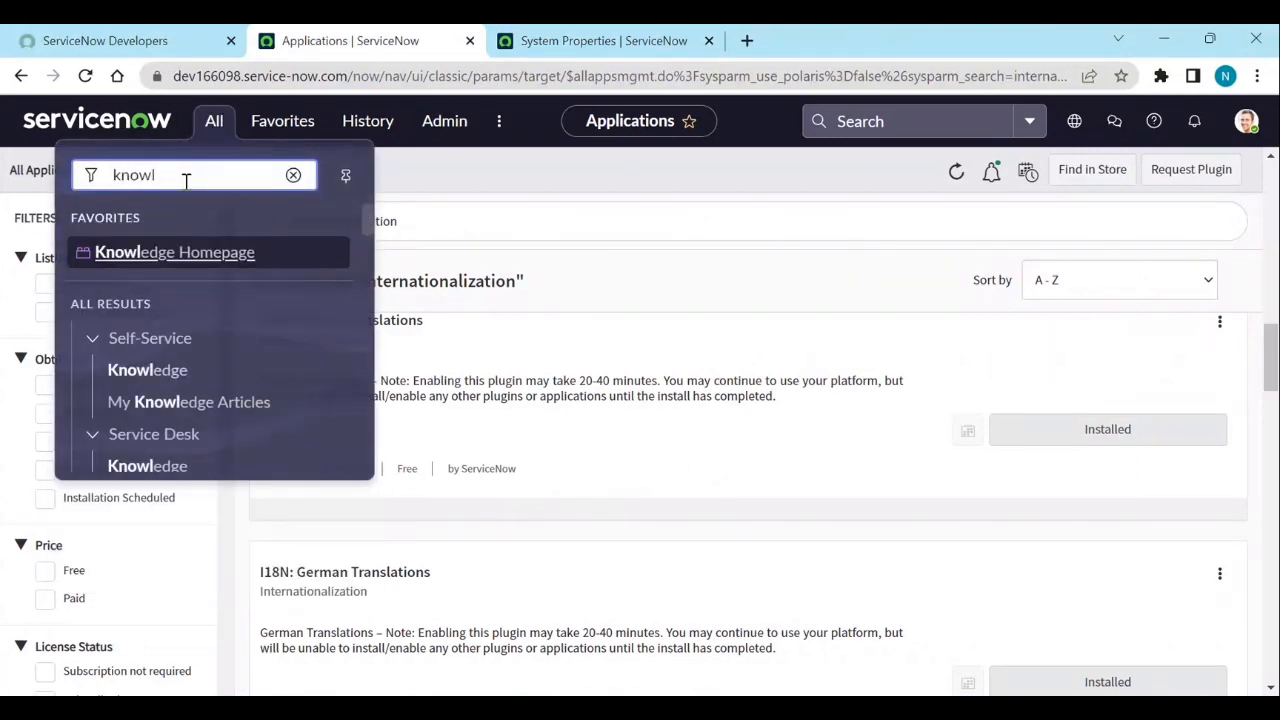
{"action": "type", "text": "dge"}
{"action": "key", "text": "BackSpace"}
{"action": "key", "text": "BackSpace"}
{"action": "key", "text": "BackSpace"}
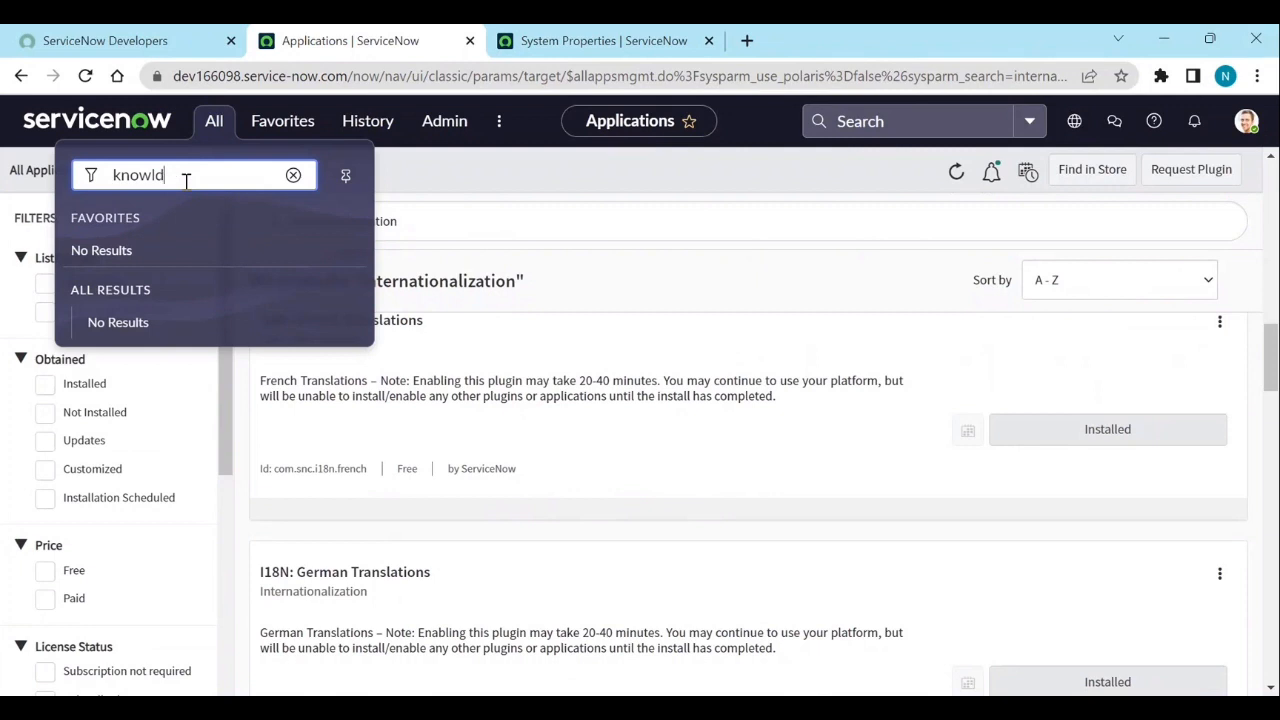
{"action": "type", "text": "edge"}
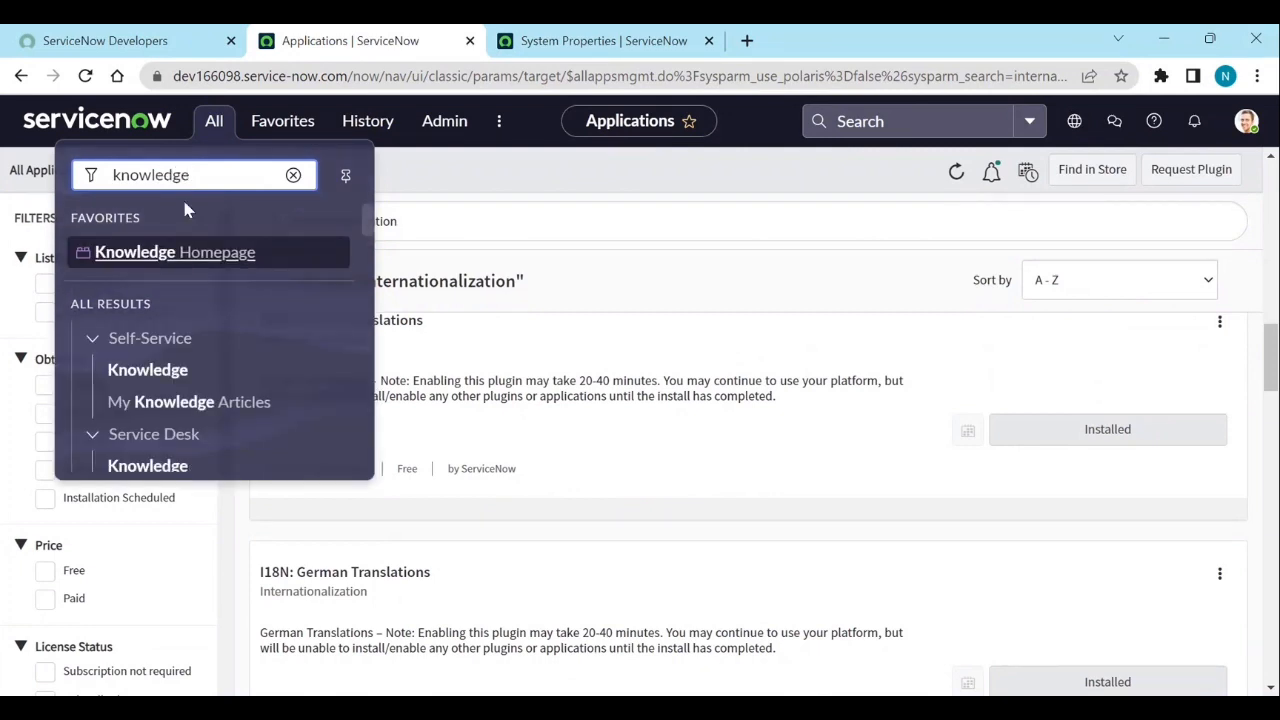
{"action": "scroll", "coordinate": [190, 378], "scroll_direction": "down", "scroll_amount": 3}
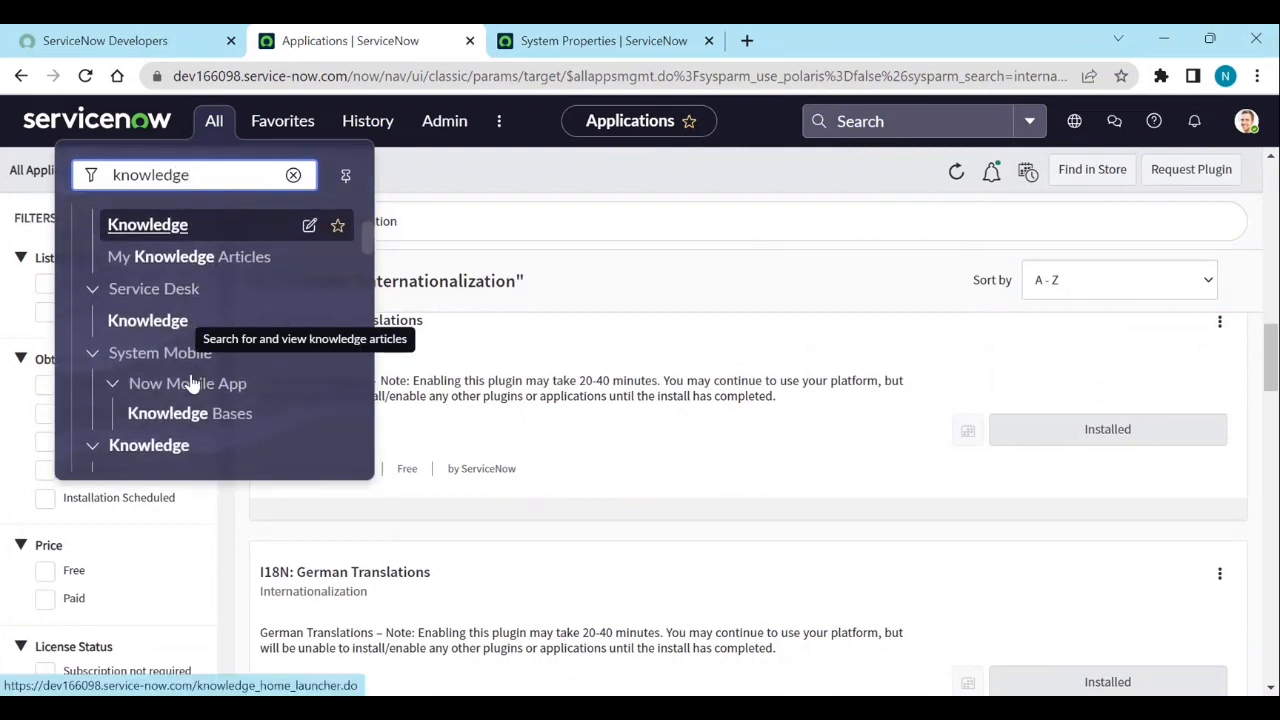
{"action": "scroll", "coordinate": [190, 383], "scroll_direction": "down", "scroll_amount": 5}
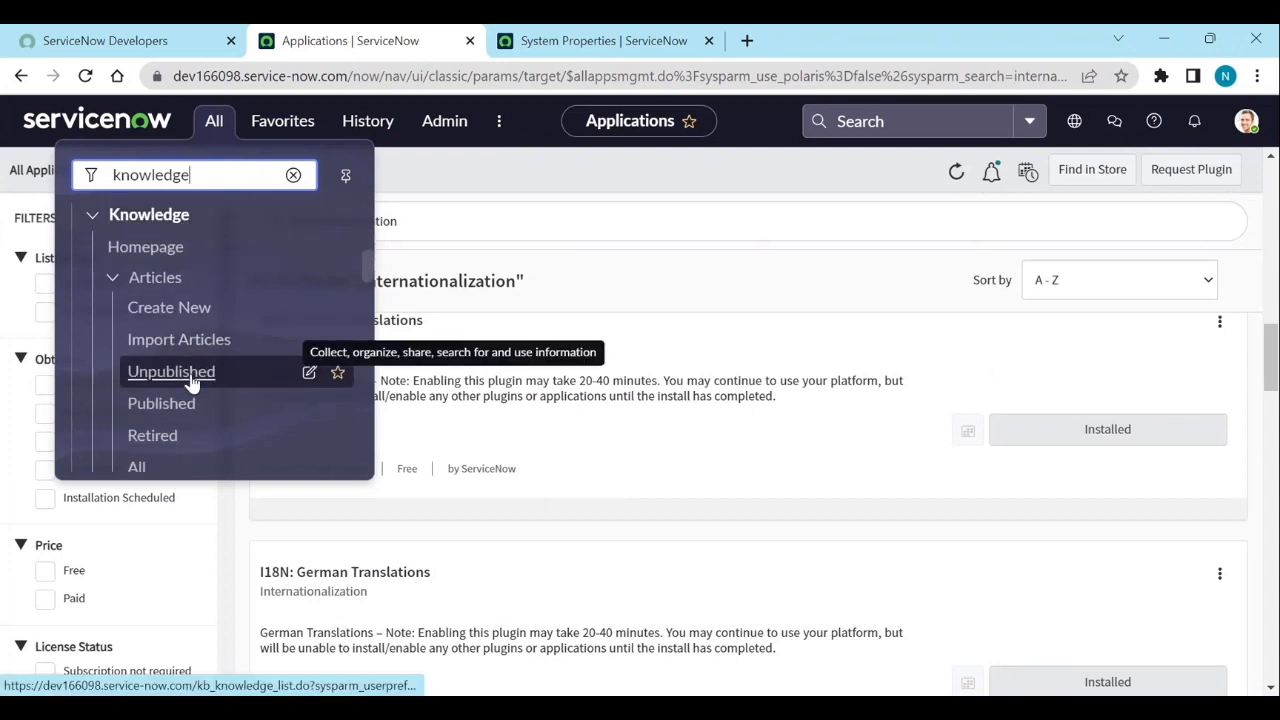
{"action": "scroll", "coordinate": [192, 383], "scroll_direction": "down", "scroll_amount": 5}
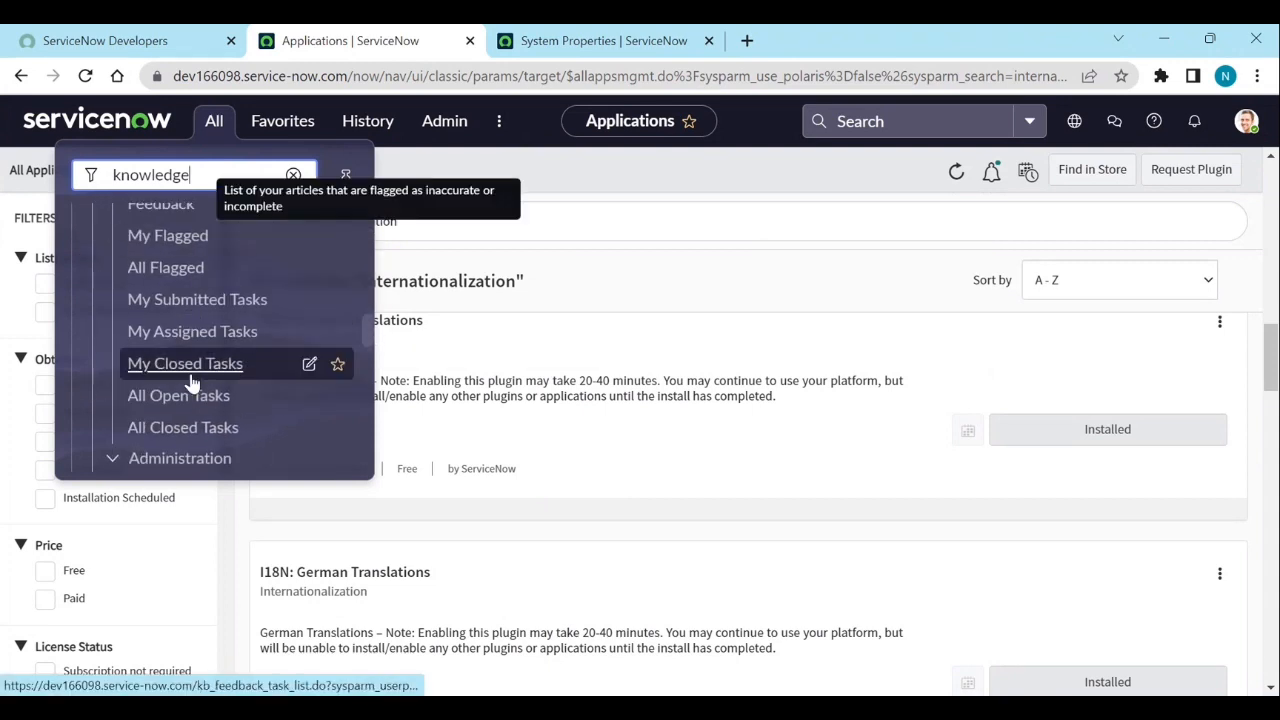
{"action": "scroll", "coordinate": [192, 383], "scroll_direction": "down", "scroll_amount": 3}
{"action": "left_click", "coordinate": [190, 376]}
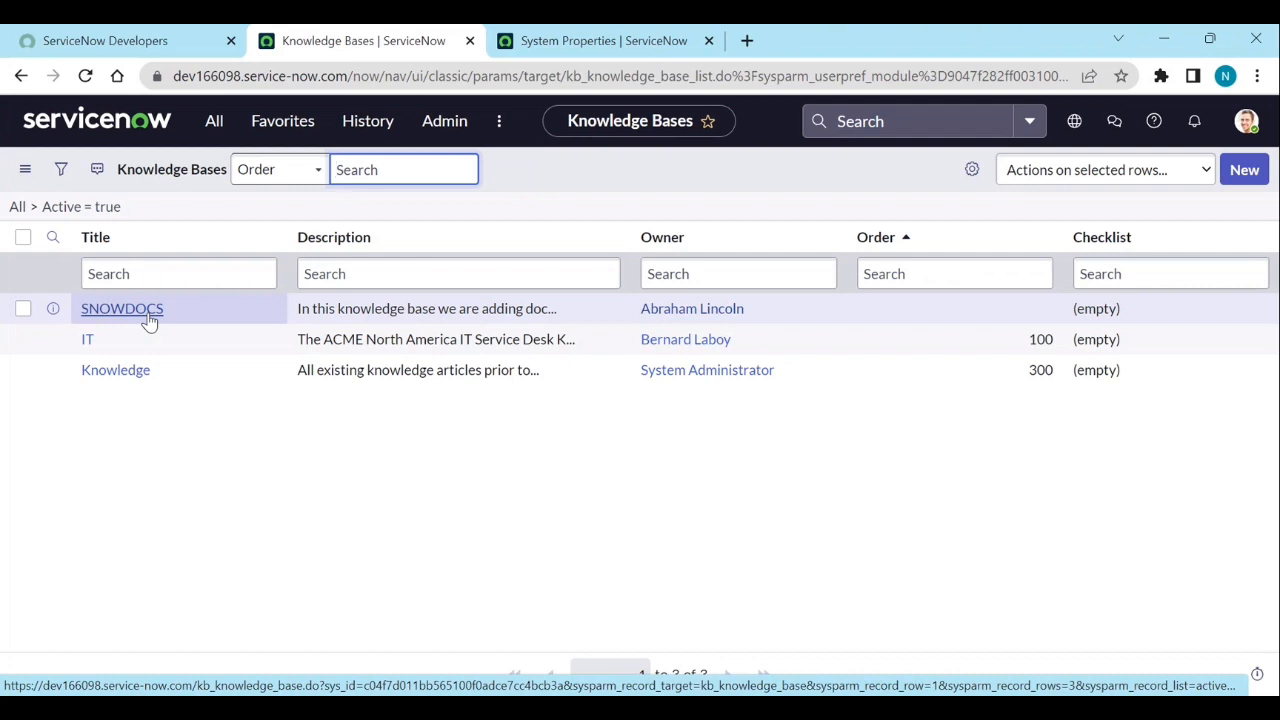
Open the SNOWDOCS knowledge base and add English, Deutsch and Français as its languages.
{"action": "left_click", "coordinate": [147, 316]}
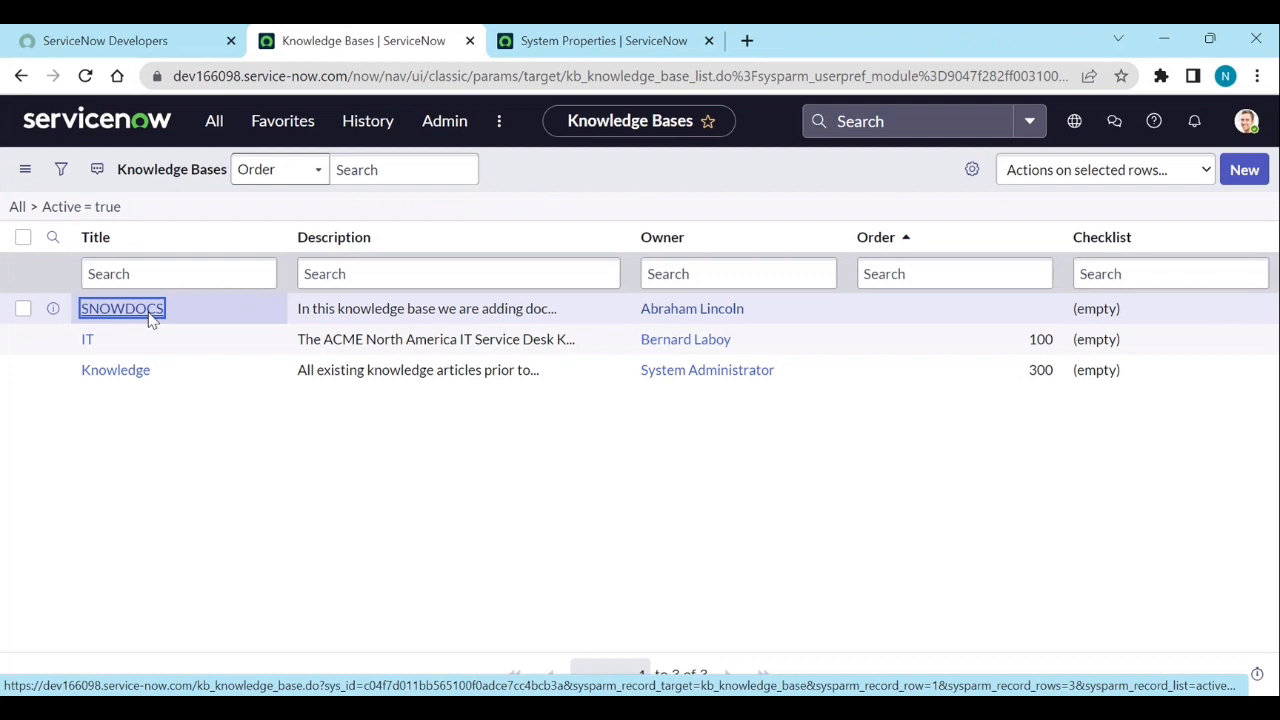
{"action": "left_click", "coordinate": [136, 321]}
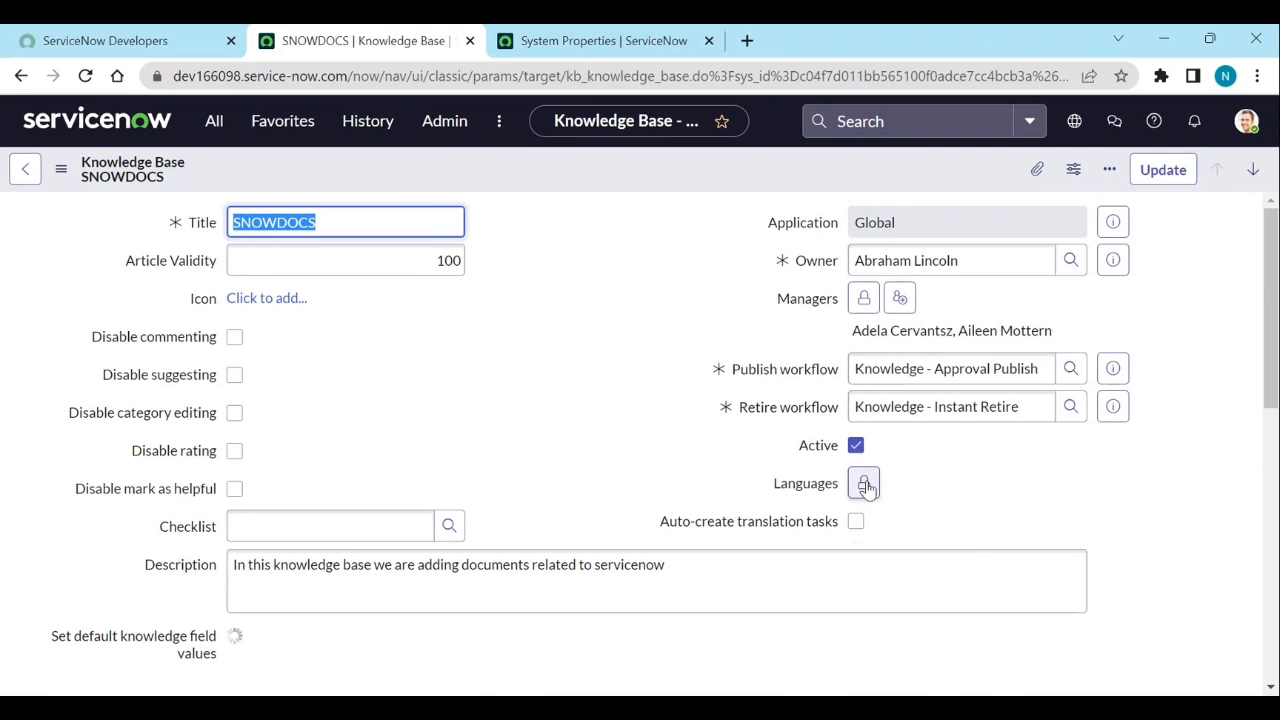
{"action": "left_click", "coordinate": [865, 485]}
{"action": "scroll", "coordinate": [866, 489], "scroll_direction": "down", "scroll_amount": 1}
{"action": "left_click", "coordinate": [957, 540]}
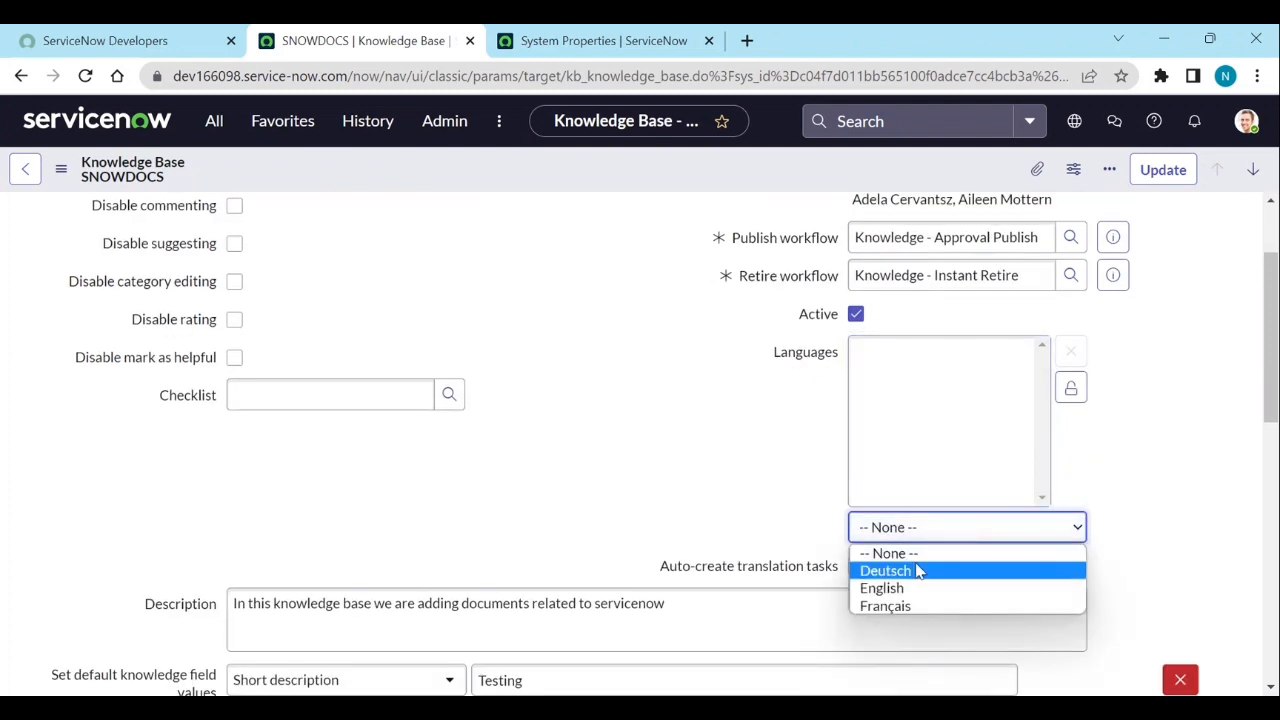
{"action": "left_click", "coordinate": [908, 589]}
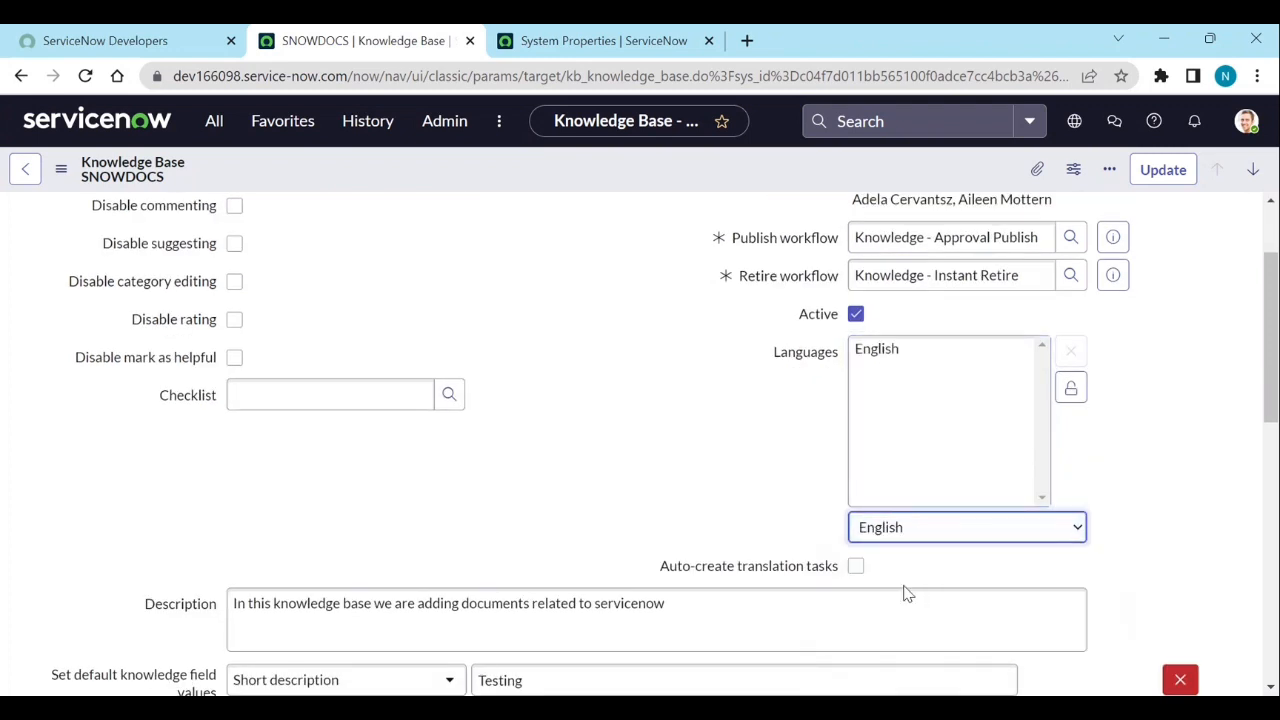
{"action": "left_click", "coordinate": [936, 536]}
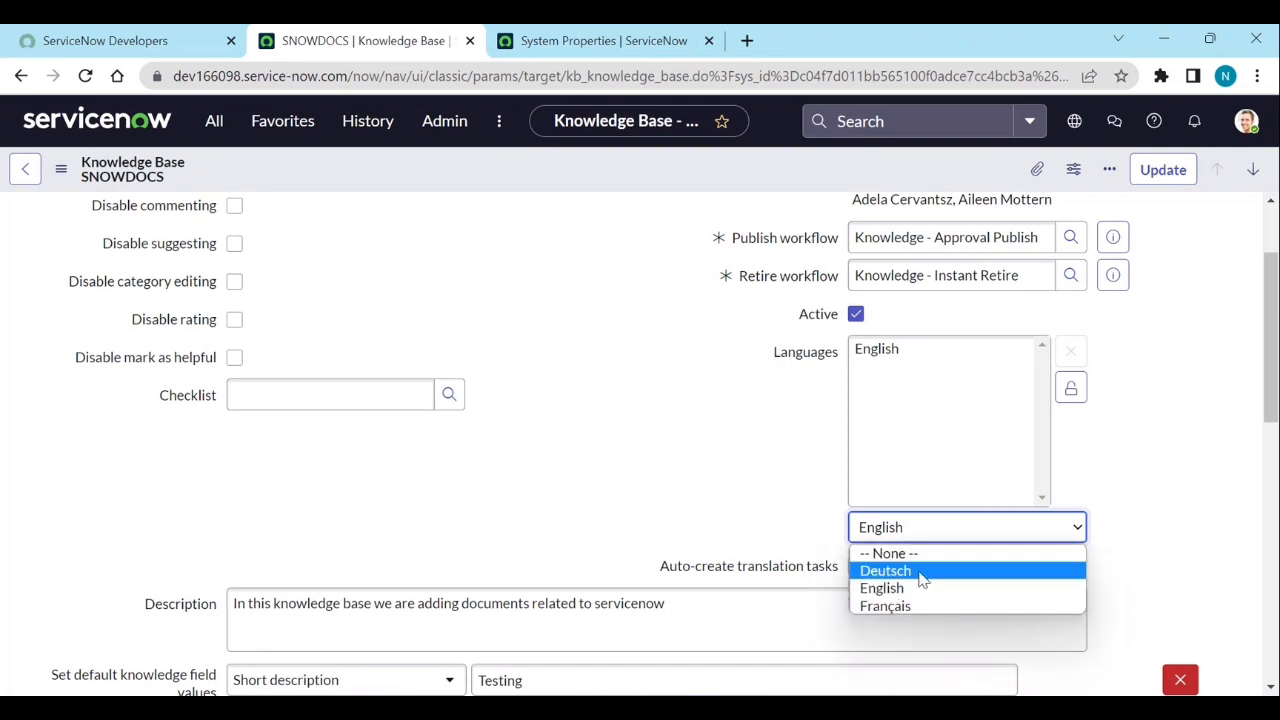
{"action": "left_click", "coordinate": [921, 572]}
{"action": "left_click", "coordinate": [950, 548]}
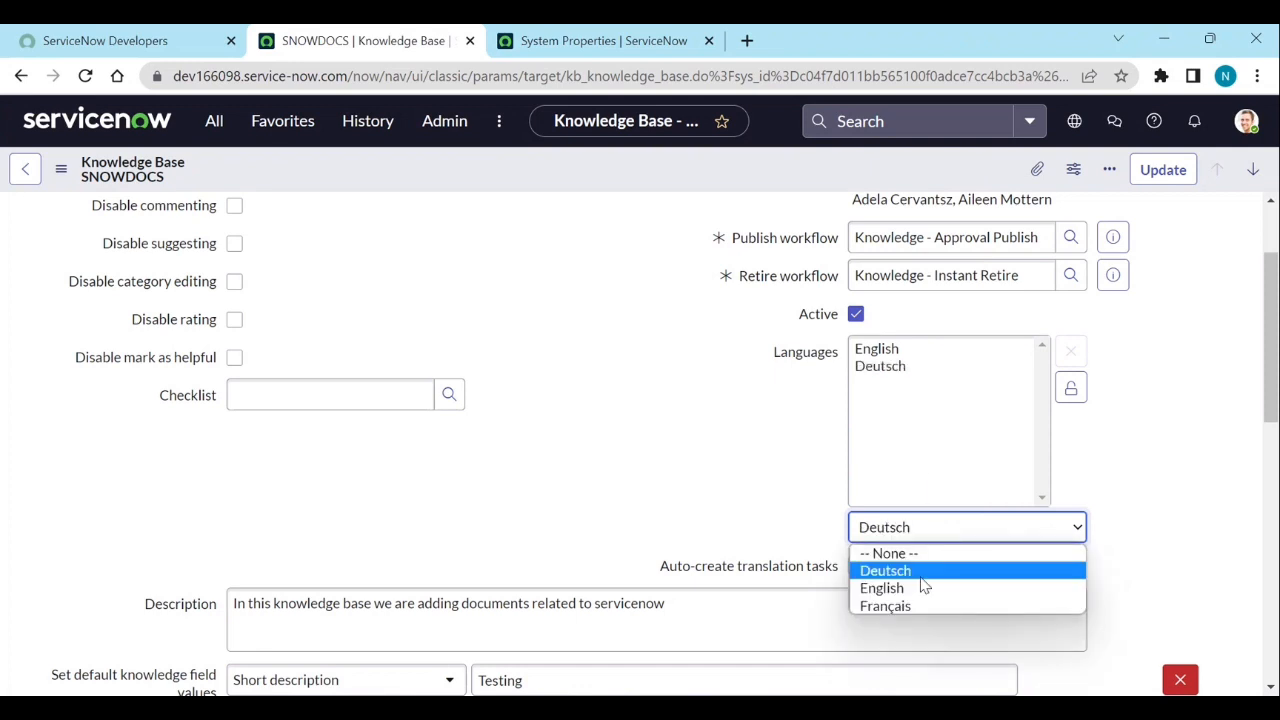
{"action": "left_click", "coordinate": [896, 606]}
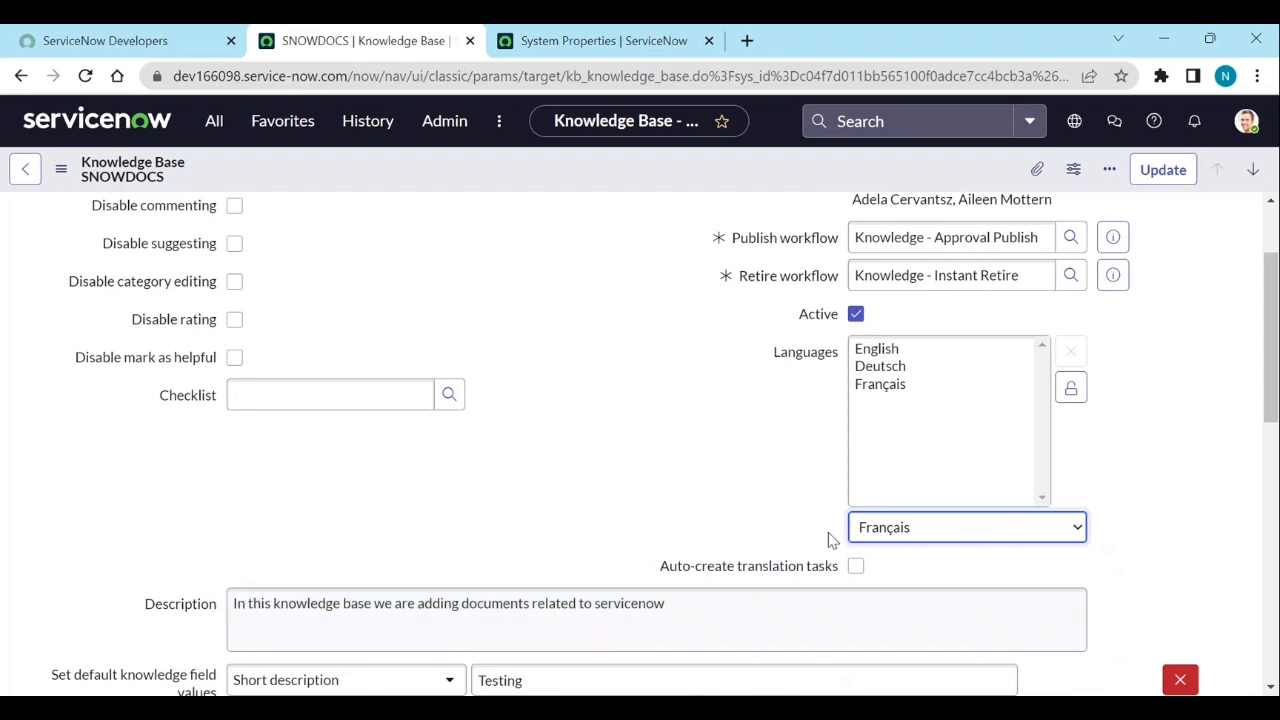
{"action": "left_click", "coordinate": [724, 501]}
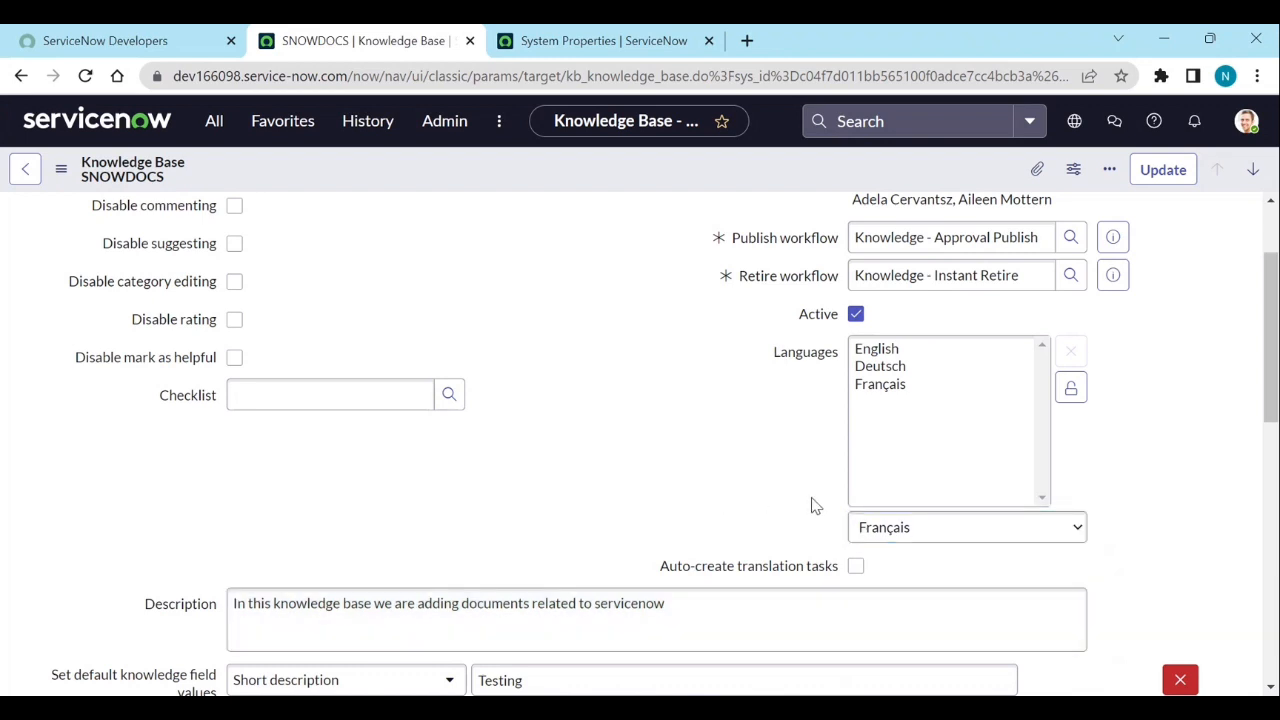
{"action": "left_click", "coordinate": [1070, 390]}
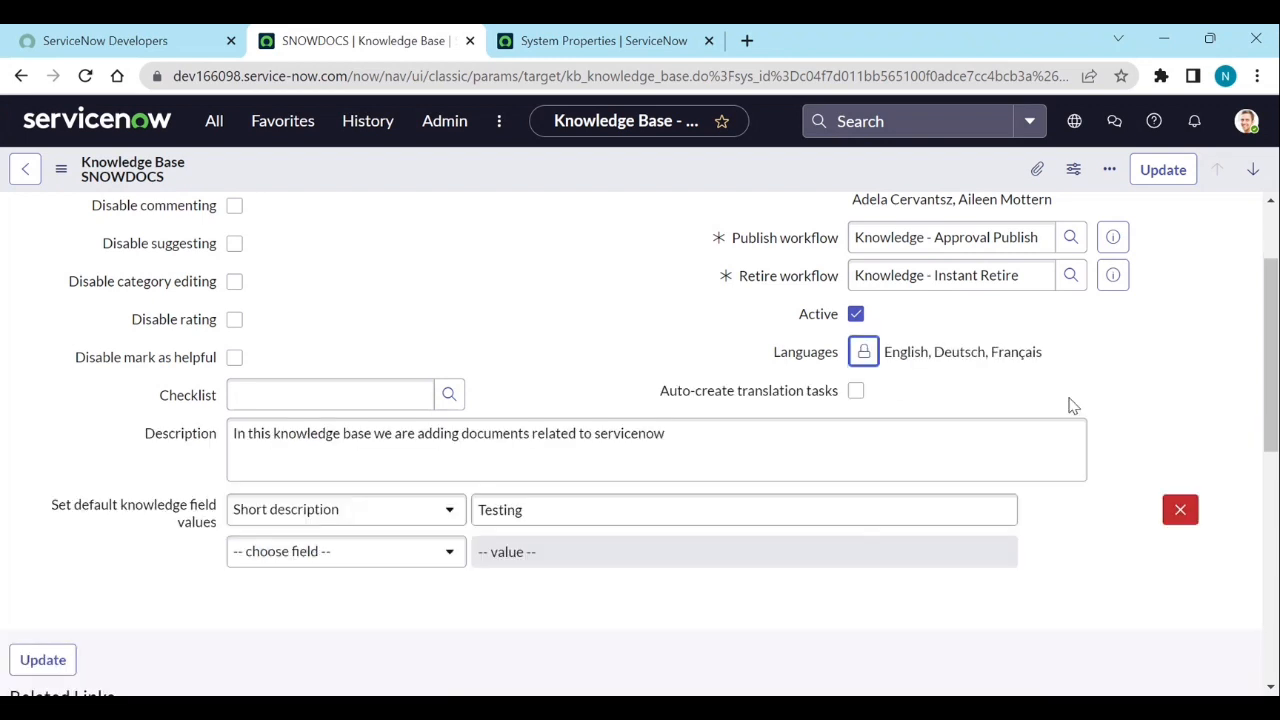
Enable Auto-create translation tasks for the SNOWDOCS knowledge base and save the record.
{"action": "left_click", "coordinate": [856, 392]}
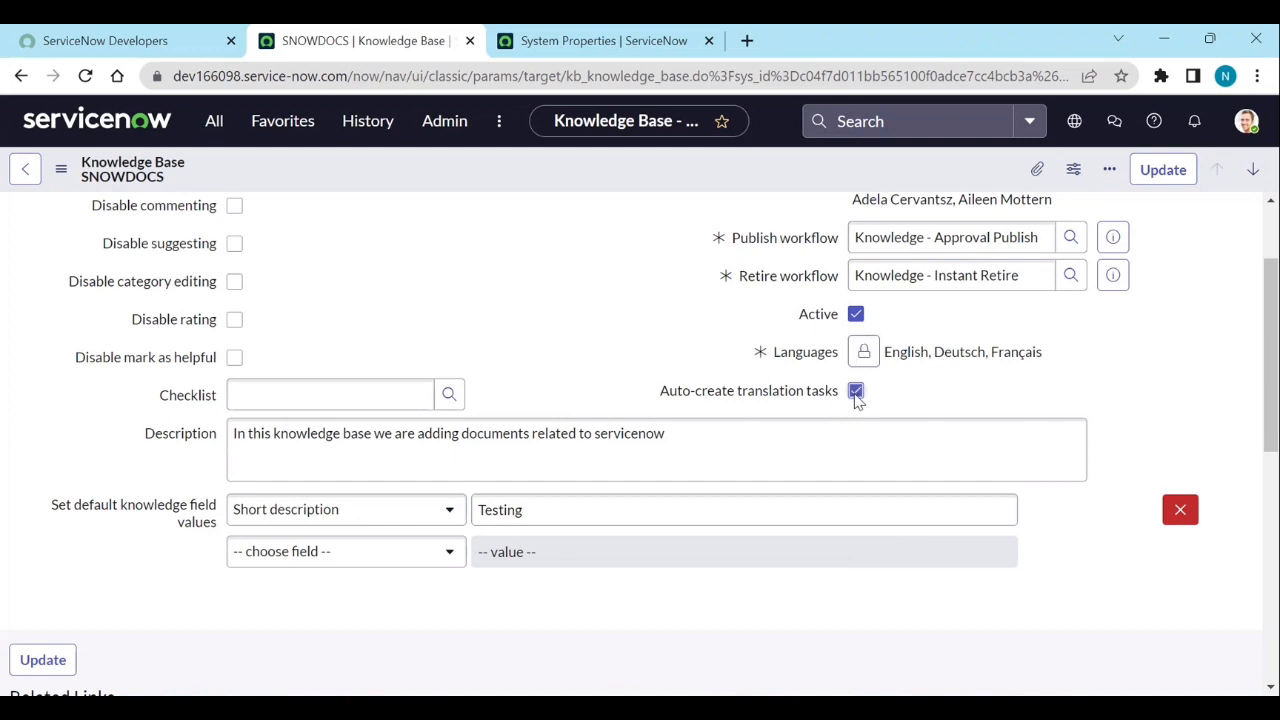
{"action": "right_click", "coordinate": [600, 193]}
{"action": "left_click", "coordinate": [627, 199]}
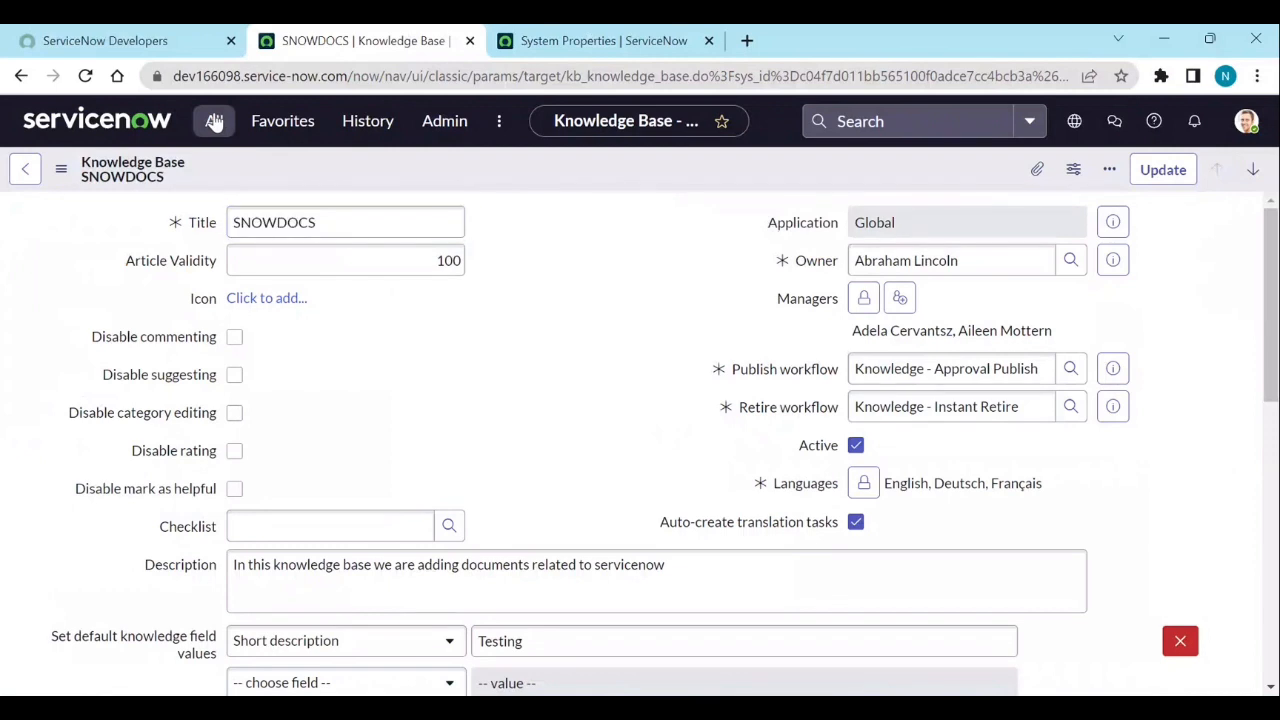
Open Translator Mapping under Translation Management and start a new assignment rule for the Knowledge Translation Task table.
{"action": "left_click", "coordinate": [214, 121]}
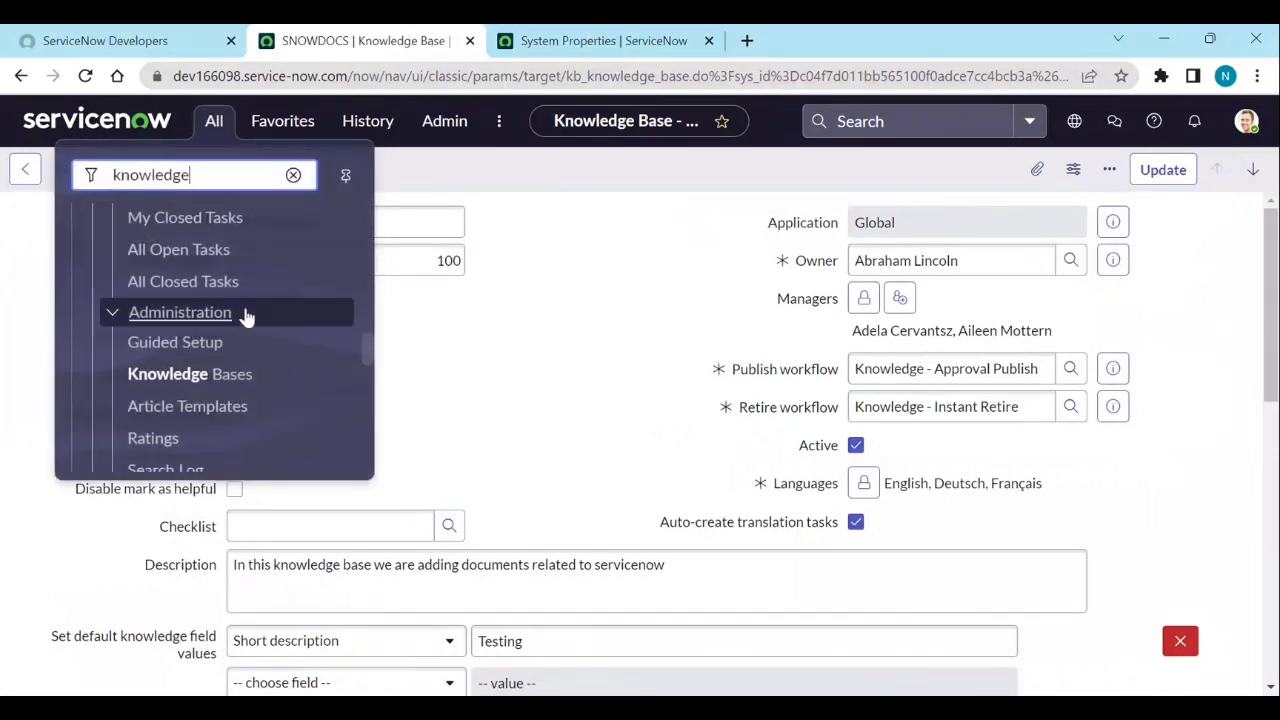
{"action": "scroll", "coordinate": [247, 317], "scroll_direction": "down", "scroll_amount": 3}
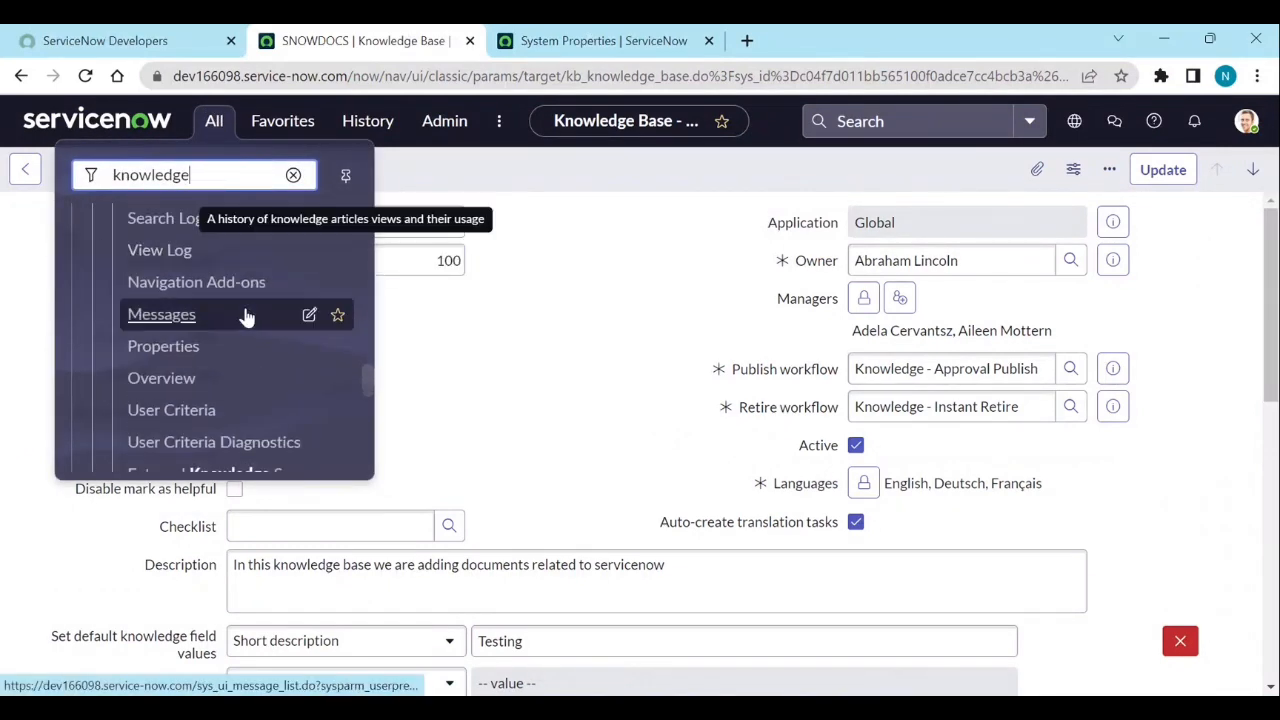
{"action": "scroll", "coordinate": [247, 317], "scroll_direction": "down", "scroll_amount": 5}
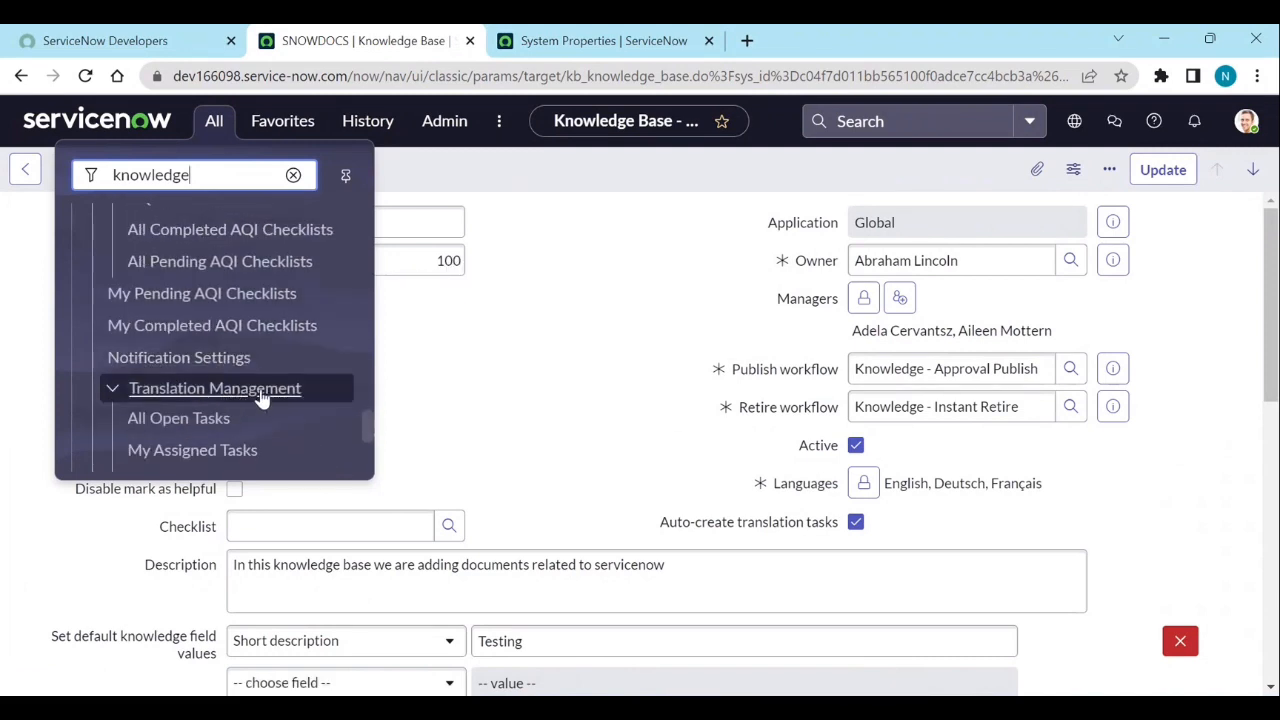
{"action": "scroll", "coordinate": [262, 398], "scroll_direction": "down", "scroll_amount": 1}
{"action": "scroll", "coordinate": [262, 398], "scroll_direction": "down", "scroll_amount": 2}
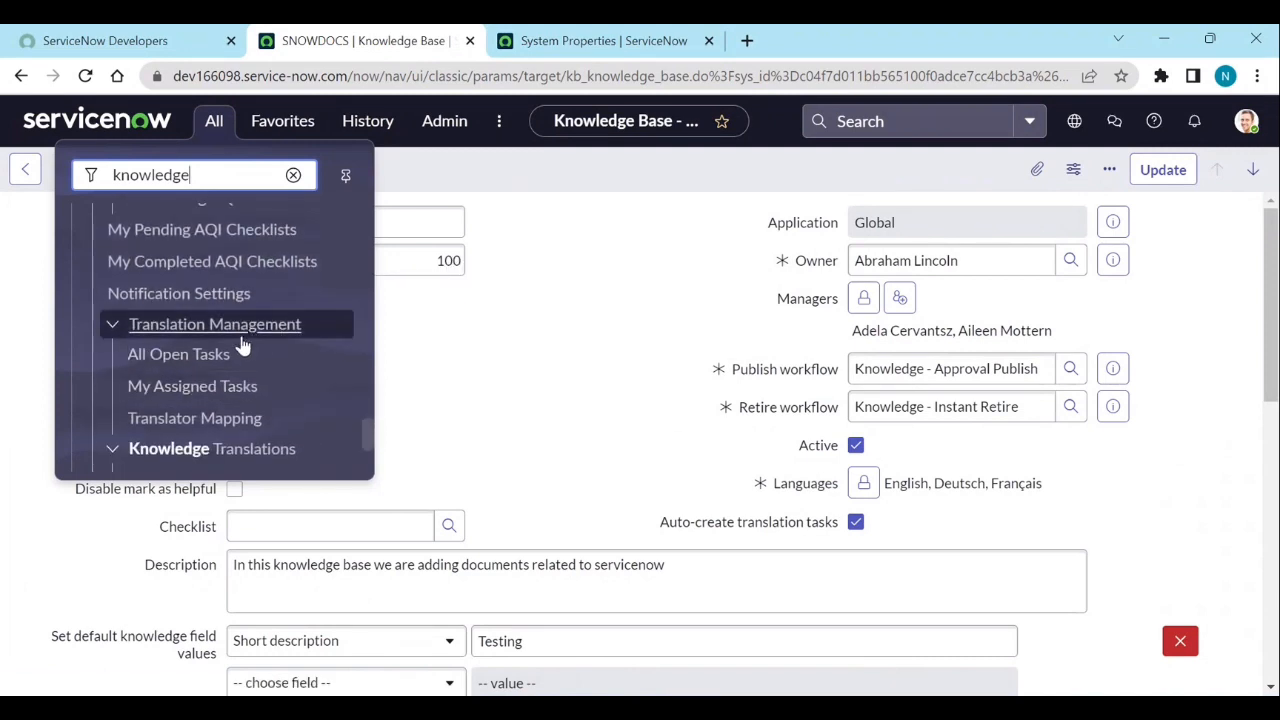
{"action": "left_click", "coordinate": [229, 428]}
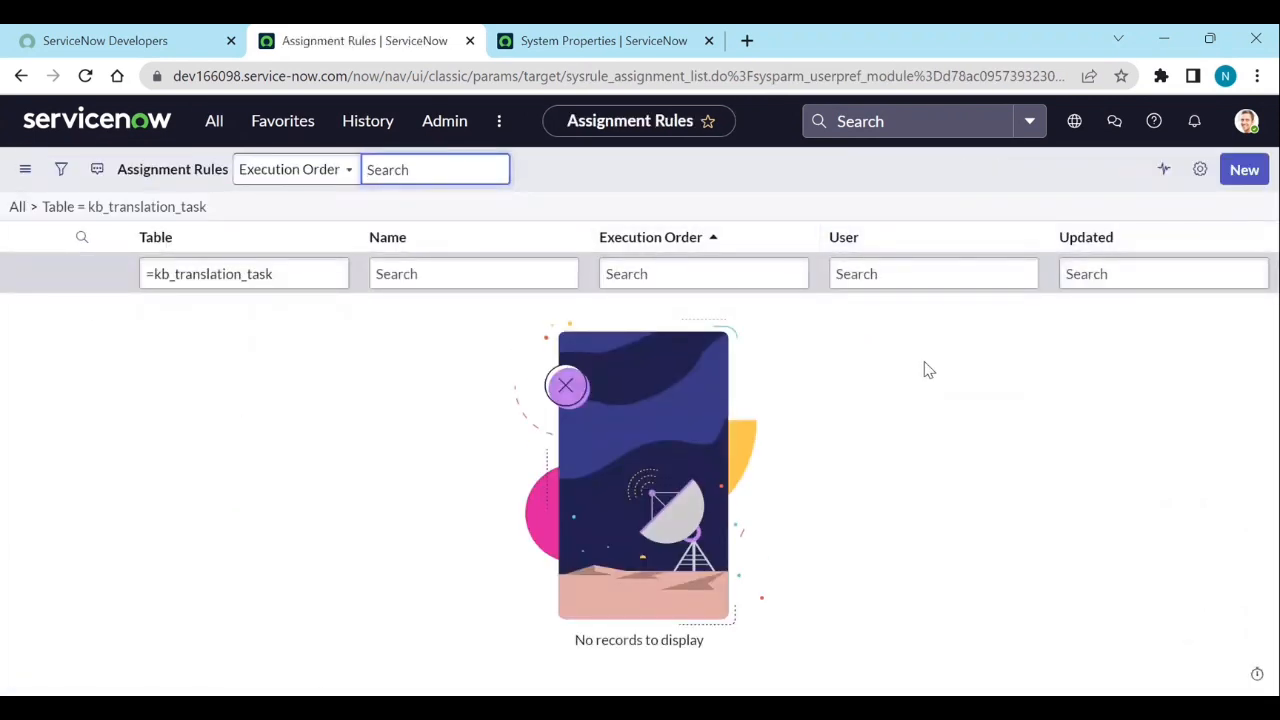
{"action": "left_click", "coordinate": [1251, 169]}
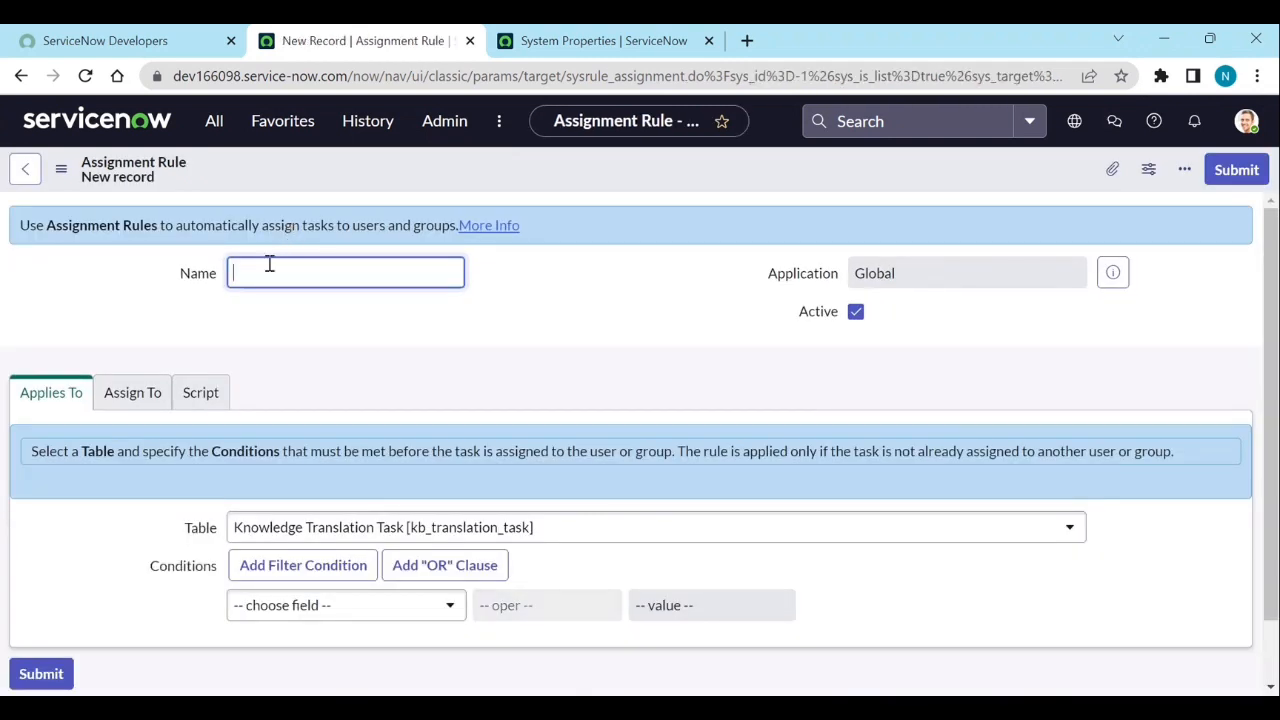
Name the new assignment rule French Translation.
{"action": "type", "text": "rach"}
{"action": "key", "text": "BackSpace"}
{"action": "key", "text": "BackSpace"}
{"action": "key", "text": "BackSpace"}
{"action": "key", "text": "BackSpace"}
{"action": "type", "text": "ench Translatio"}
{"action": "left_click", "coordinate": [573, 315]}
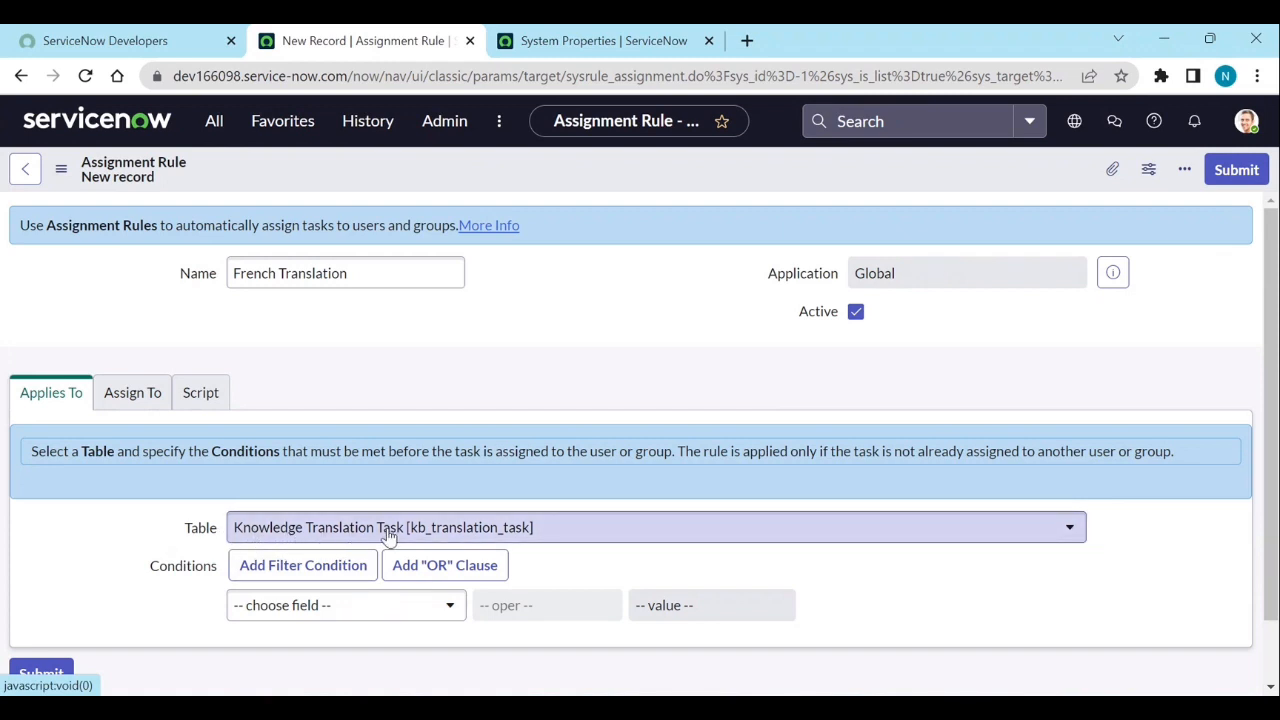
Set the rule's condition to Translated language is Français.
{"action": "scroll", "coordinate": [388, 535], "scroll_direction": "down", "scroll_amount": 1}
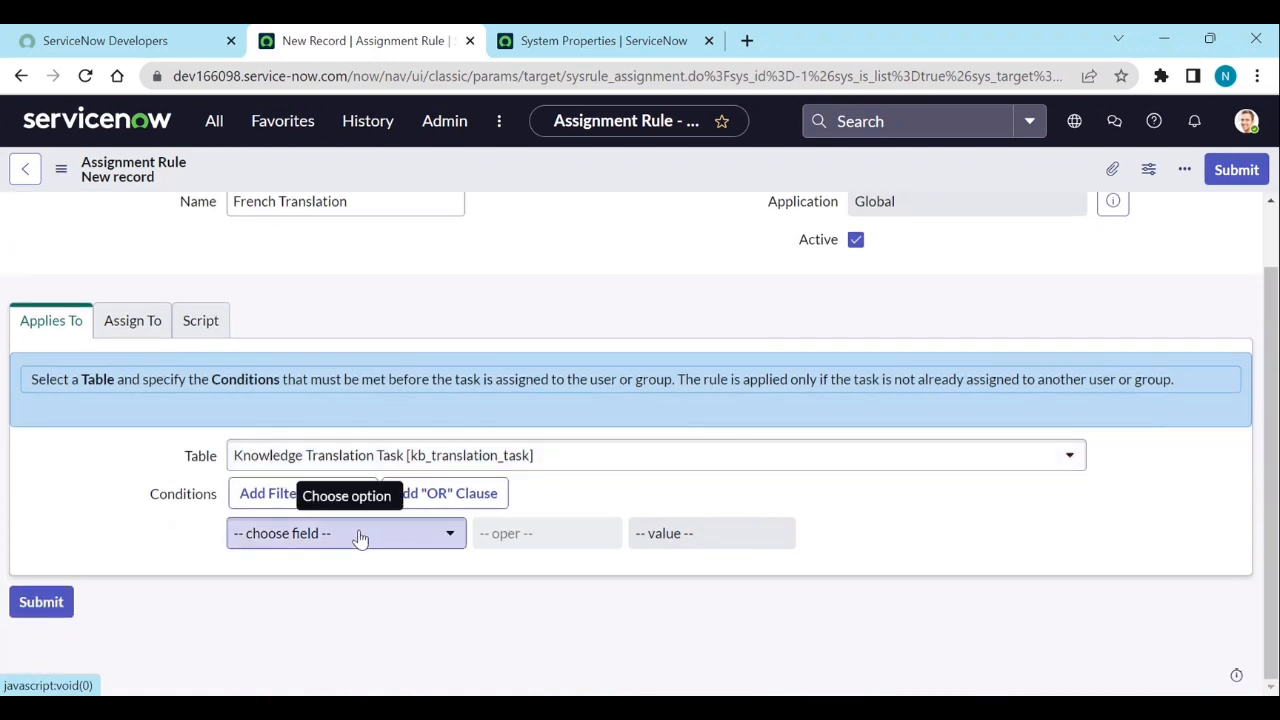
{"action": "left_click", "coordinate": [360, 535]}
{"action": "type", "text": "tr"}
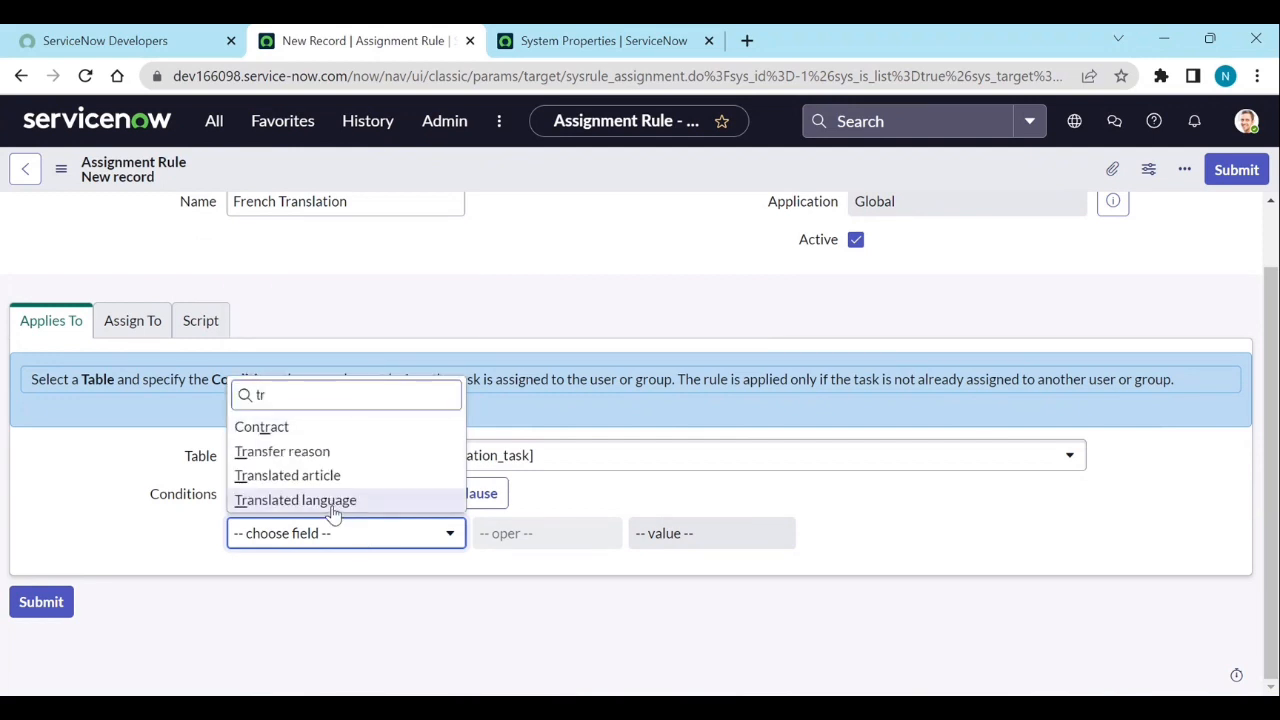
{"action": "left_click", "coordinate": [335, 507]}
{"action": "left_click", "coordinate": [695, 533]}
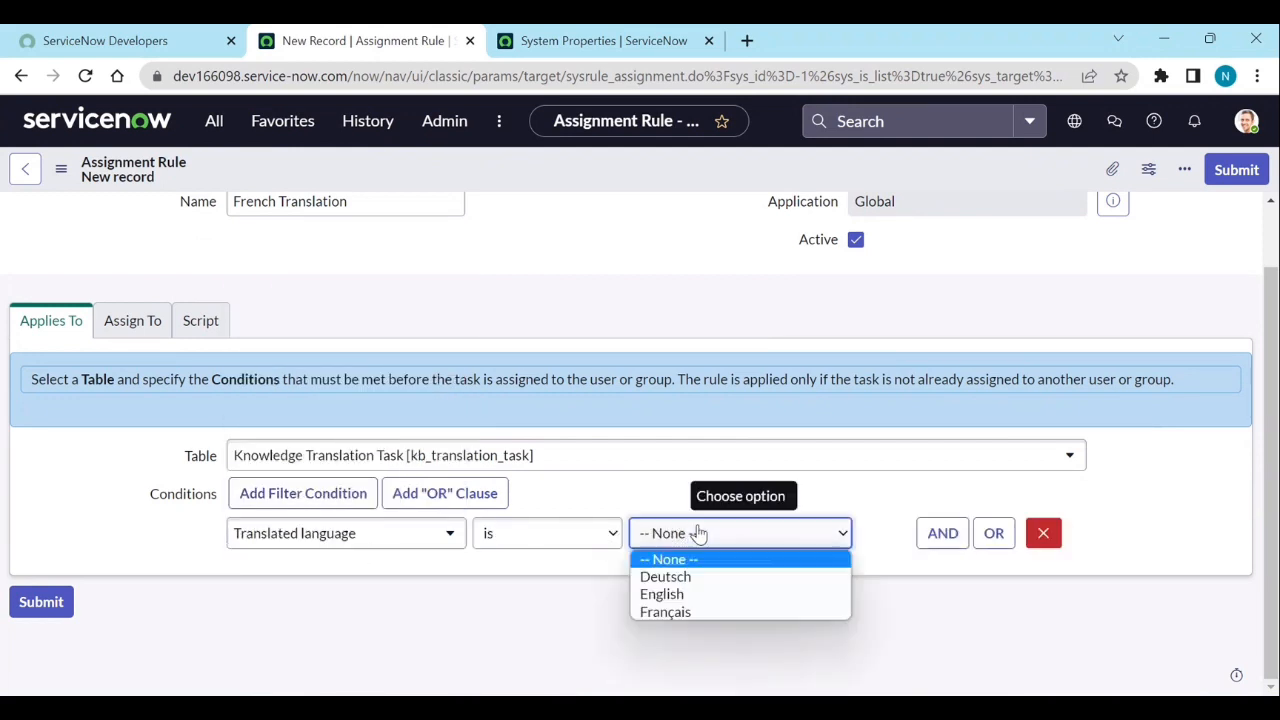
{"action": "left_click", "coordinate": [676, 613]}
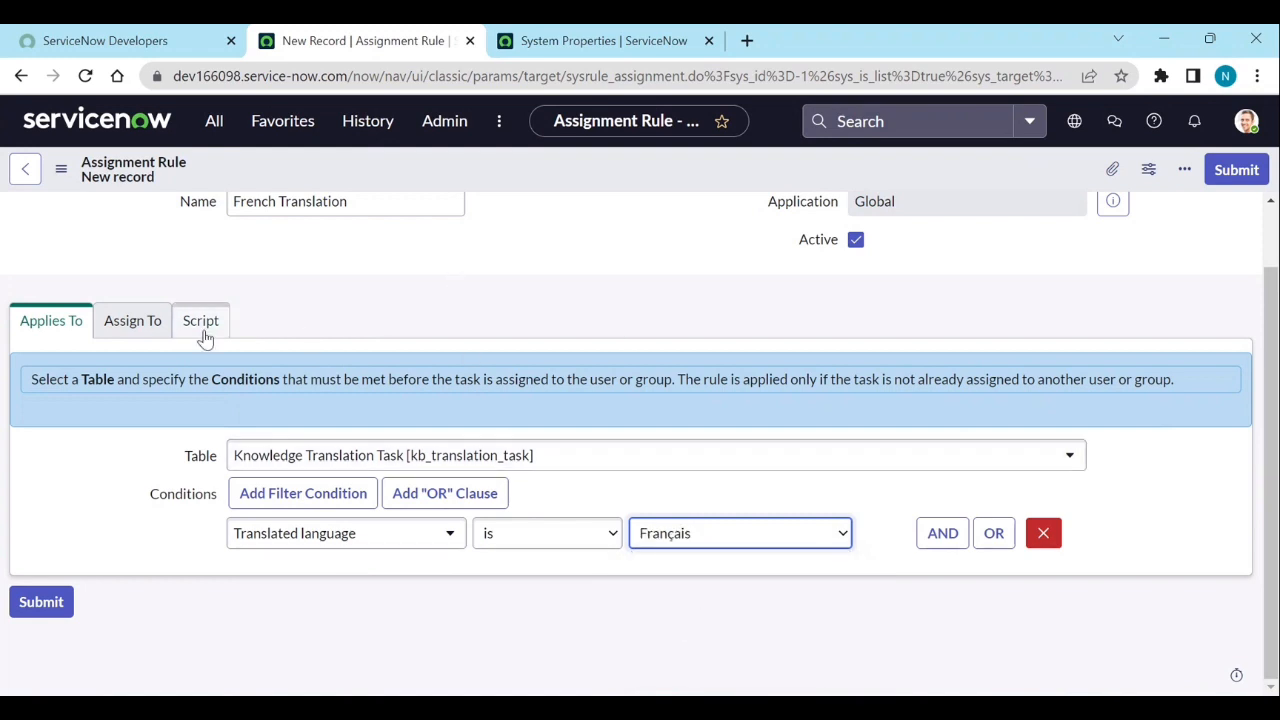
Create a group named French Transaltion from the group lookup and assign the rule to it.
{"action": "left_click", "coordinate": [148, 338]}
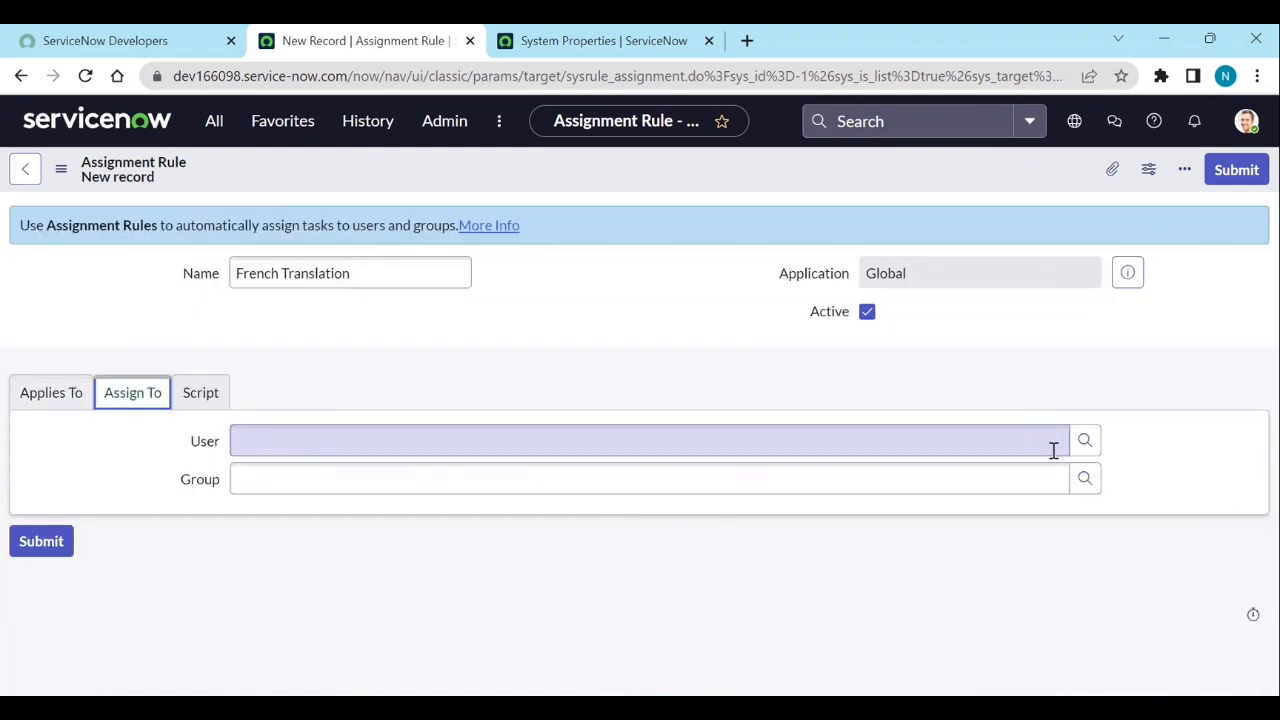
{"action": "left_click", "coordinate": [1087, 481]}
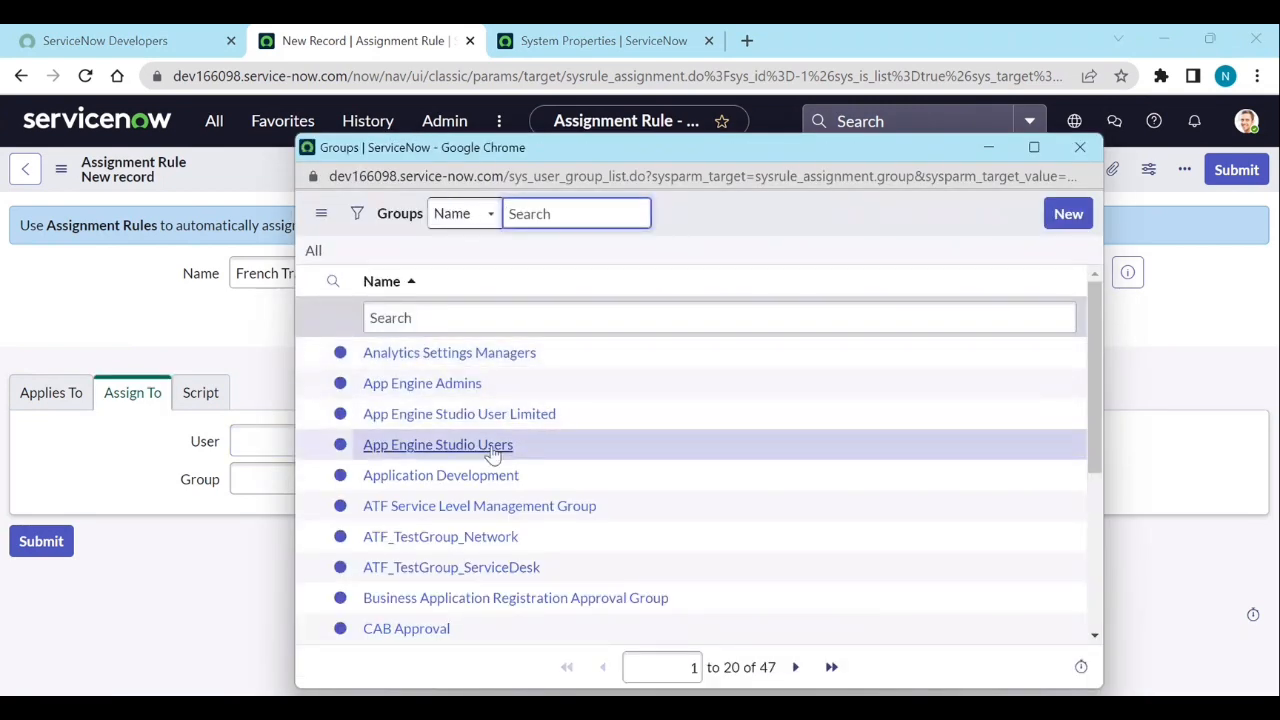
{"action": "left_click", "coordinate": [1068, 216]}
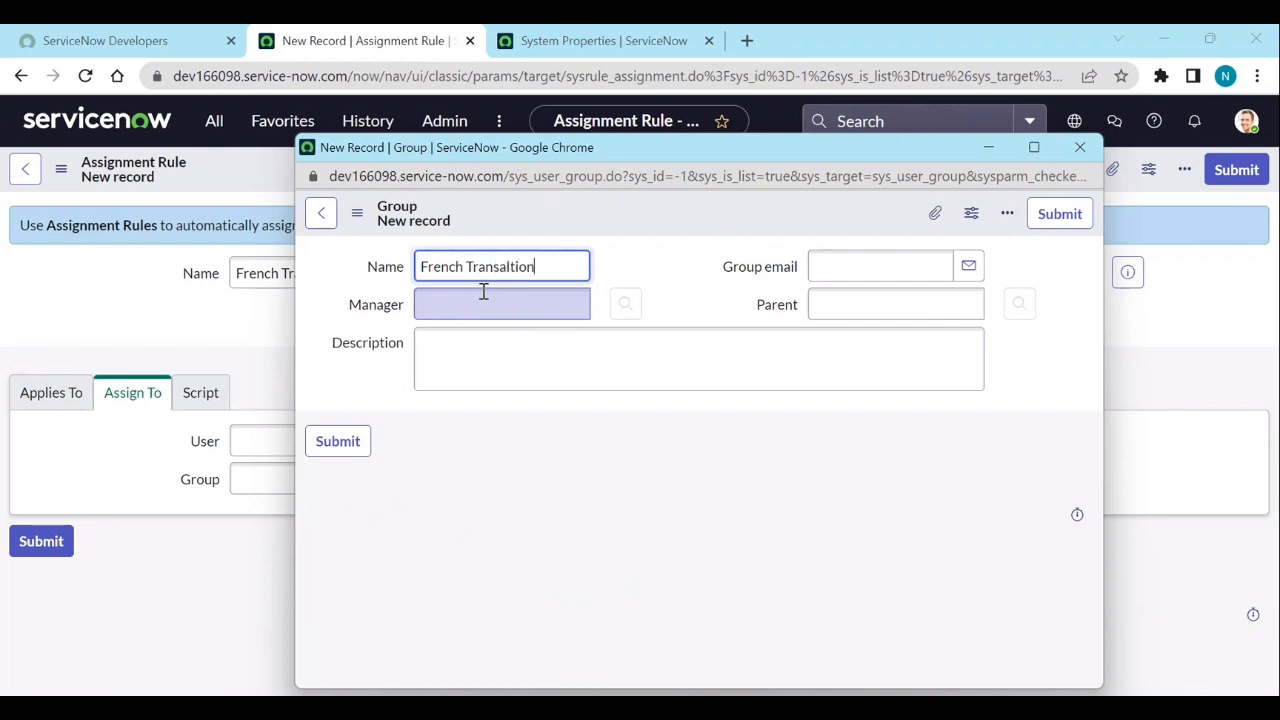
{"action": "left_click", "coordinate": [675, 285]}
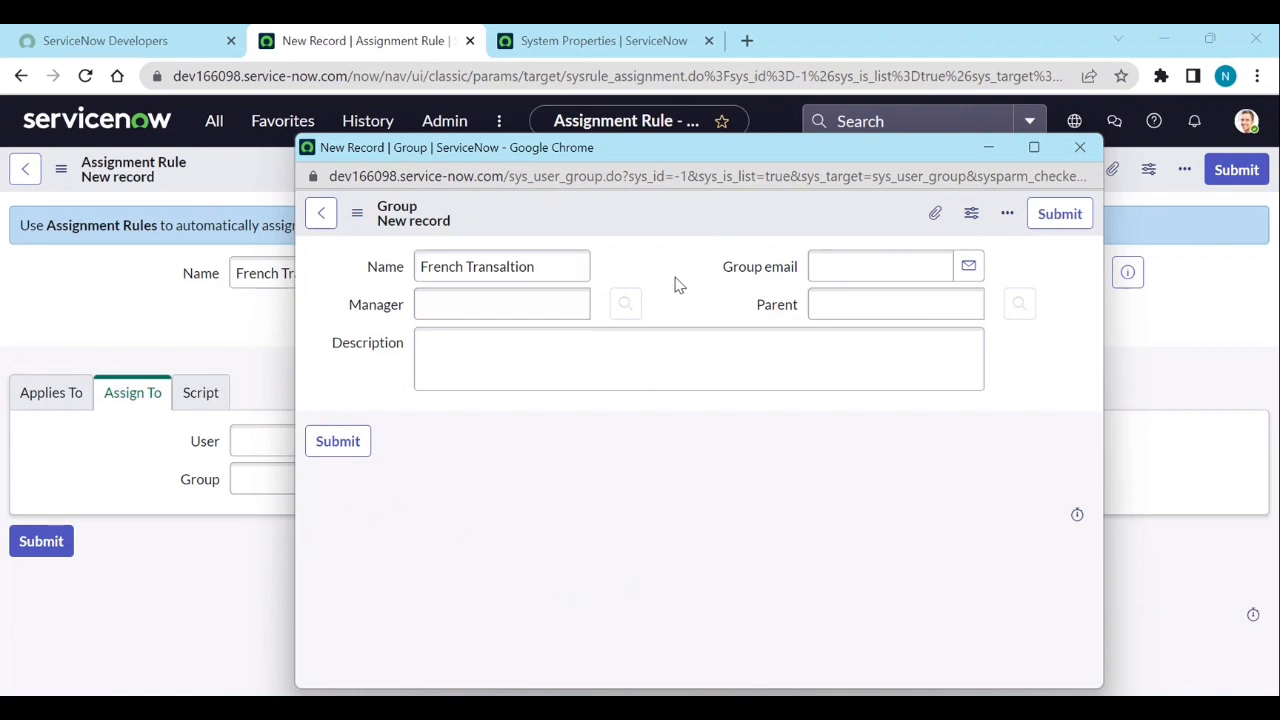
{"action": "left_click", "coordinate": [1062, 216]}
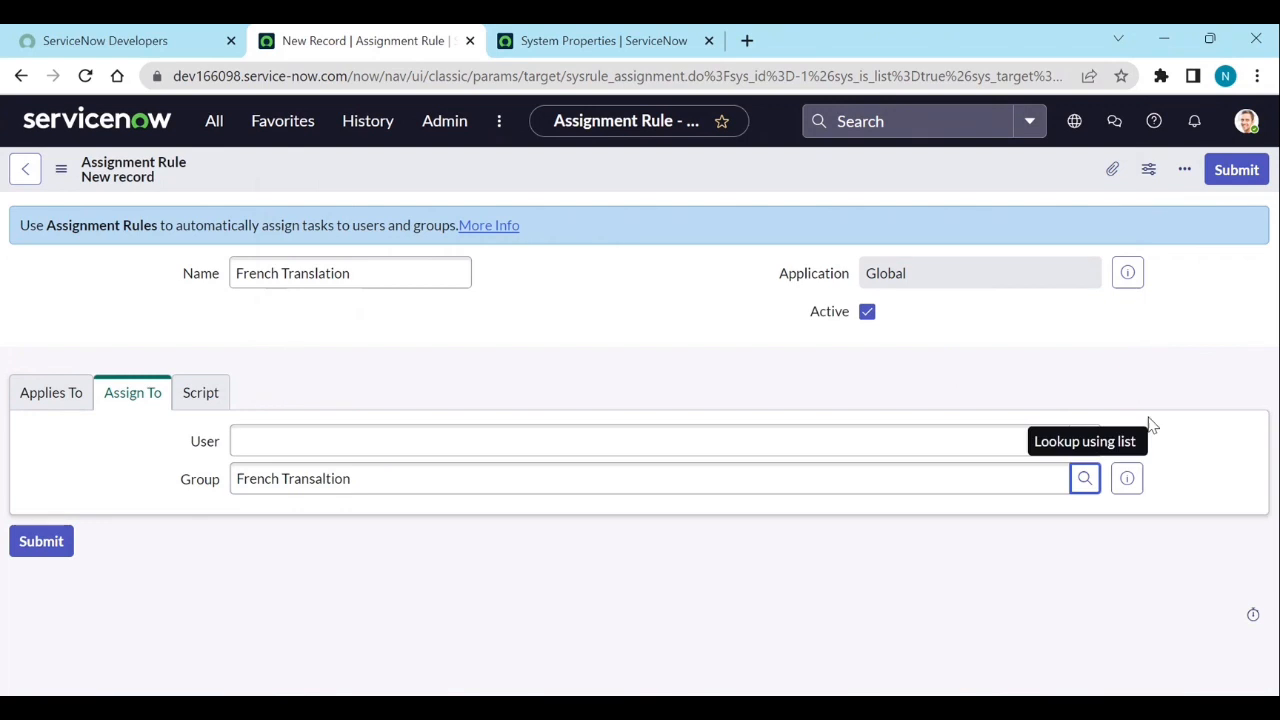
Open the assigned group's record in a separate tab and start editing its group members.
{"action": "left_click", "coordinate": [1131, 479]}
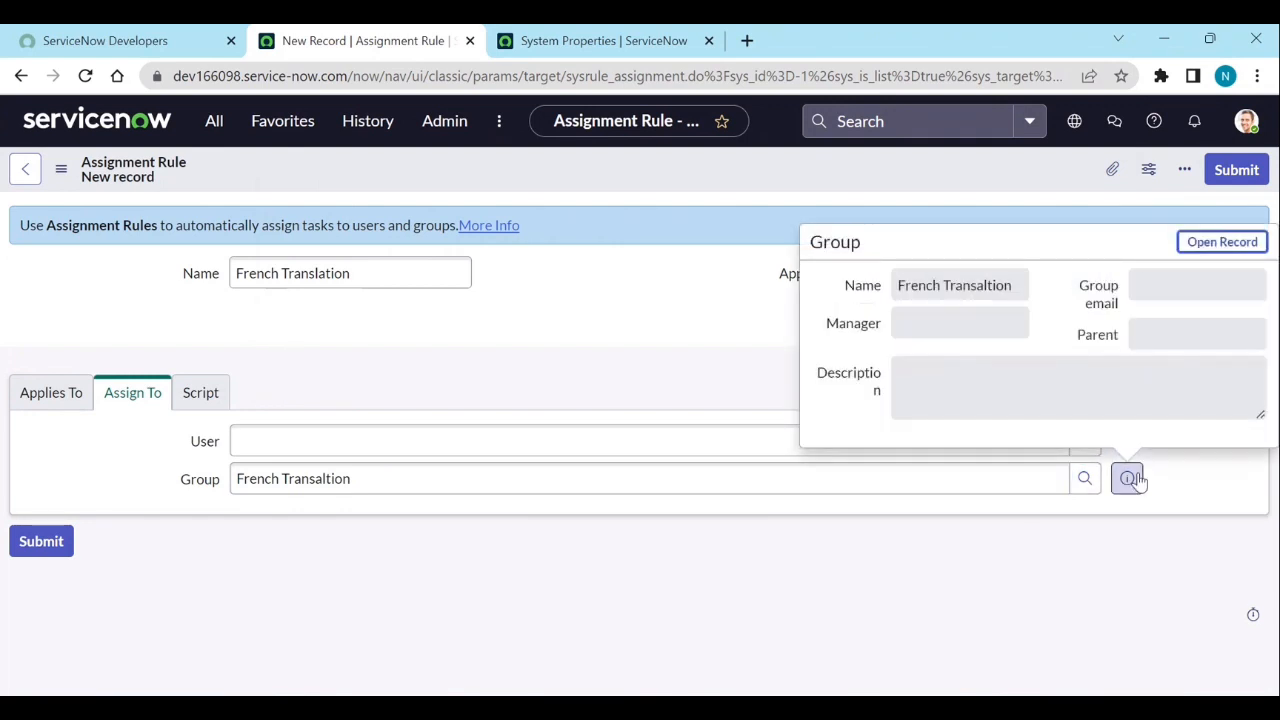
{"action": "left_click", "coordinate": [1222, 242], "text": "ctrl"}
{"action": "left_click", "coordinate": [808, 44]}
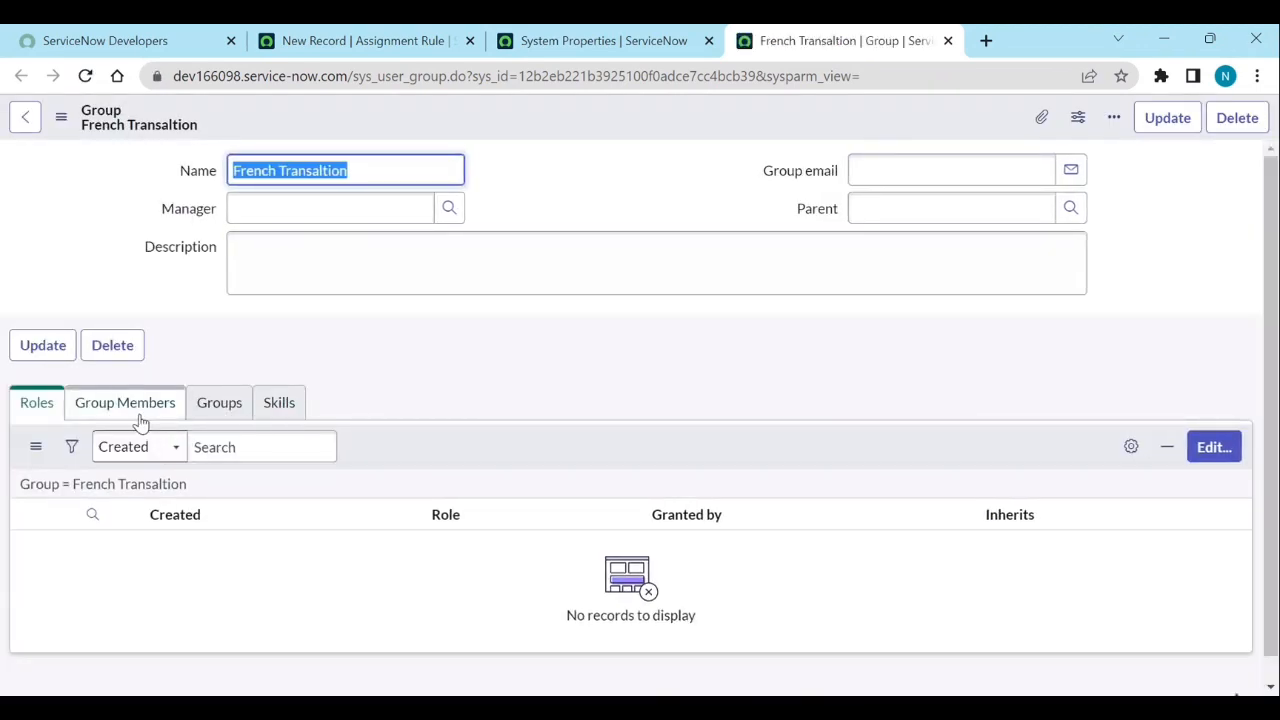
{"action": "left_click", "coordinate": [141, 410]}
{"action": "left_click", "coordinate": [1212, 447]}
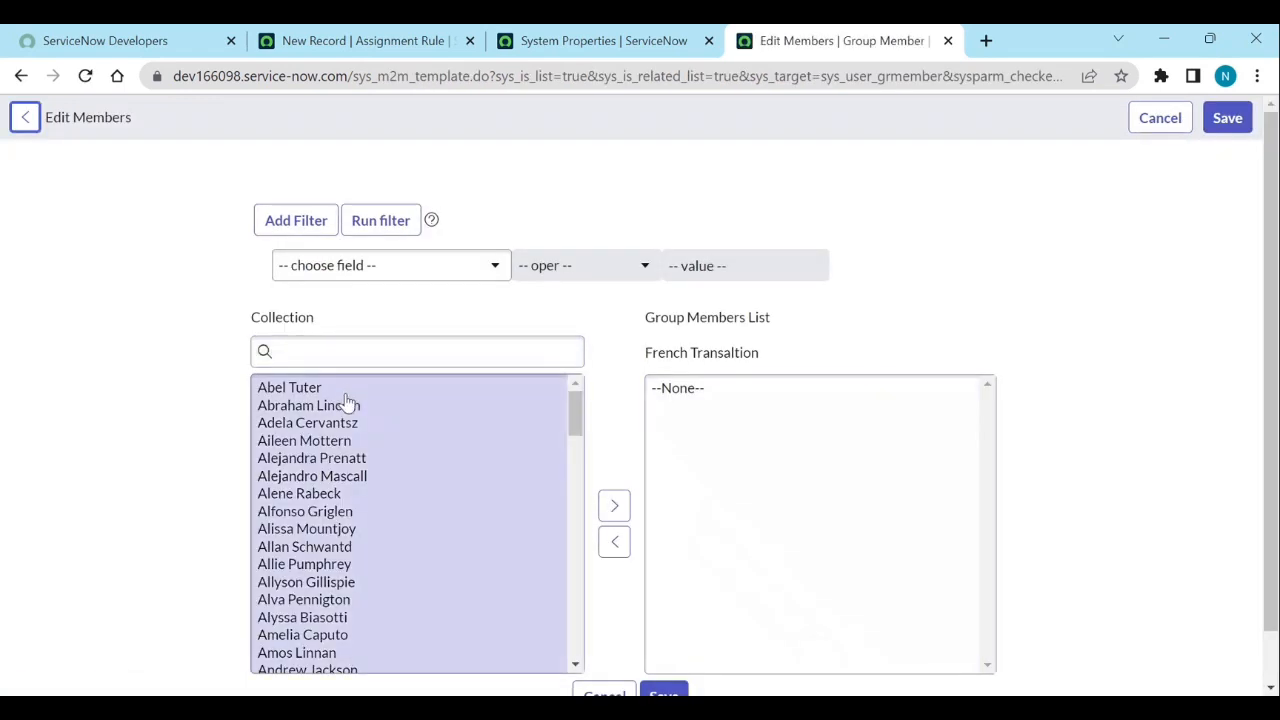
Search the collection for itil, add ITIL User to the French Transaltion group's members and save.
{"action": "left_click", "coordinate": [311, 446]}
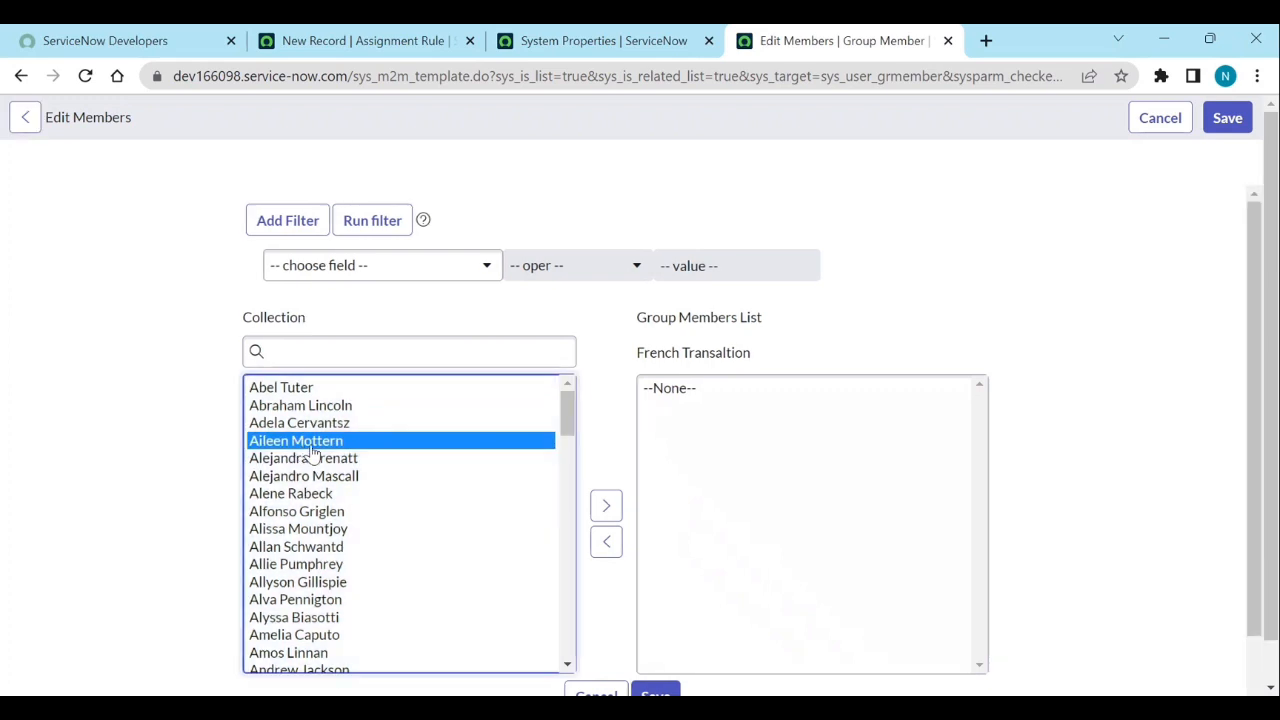
{"action": "left_click", "coordinate": [421, 362]}
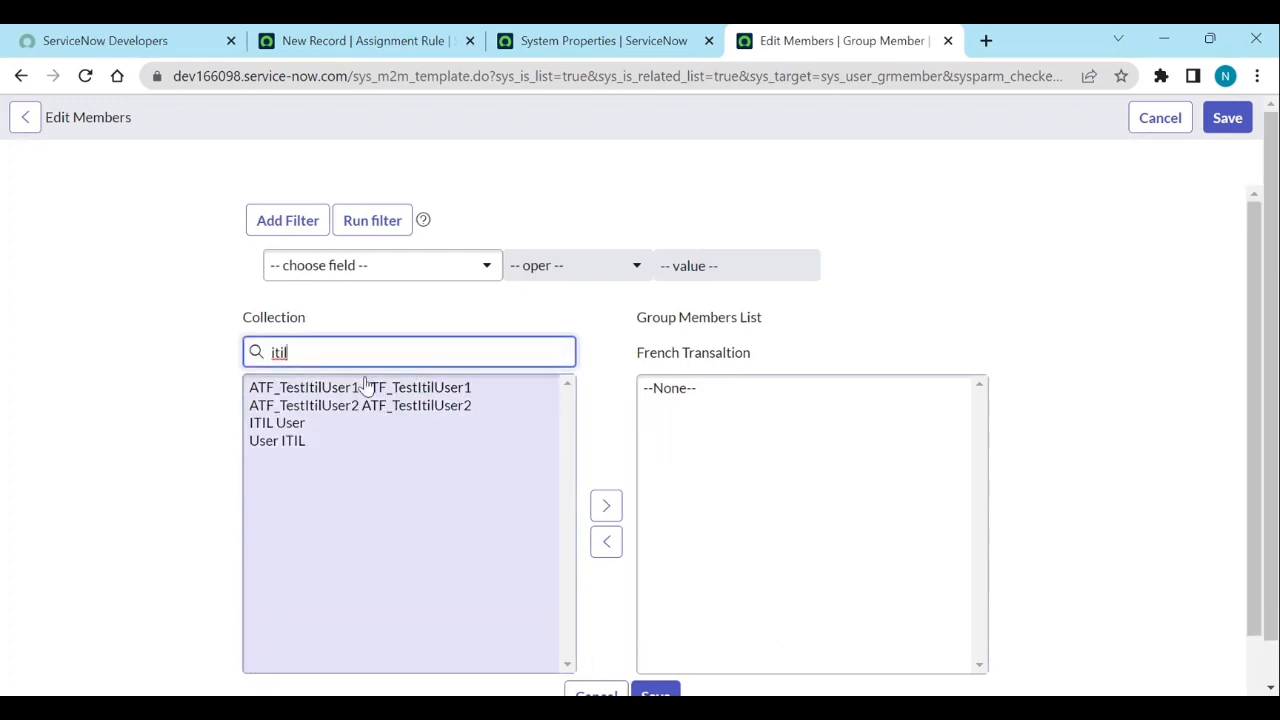
{"action": "left_click", "coordinate": [285, 424]}
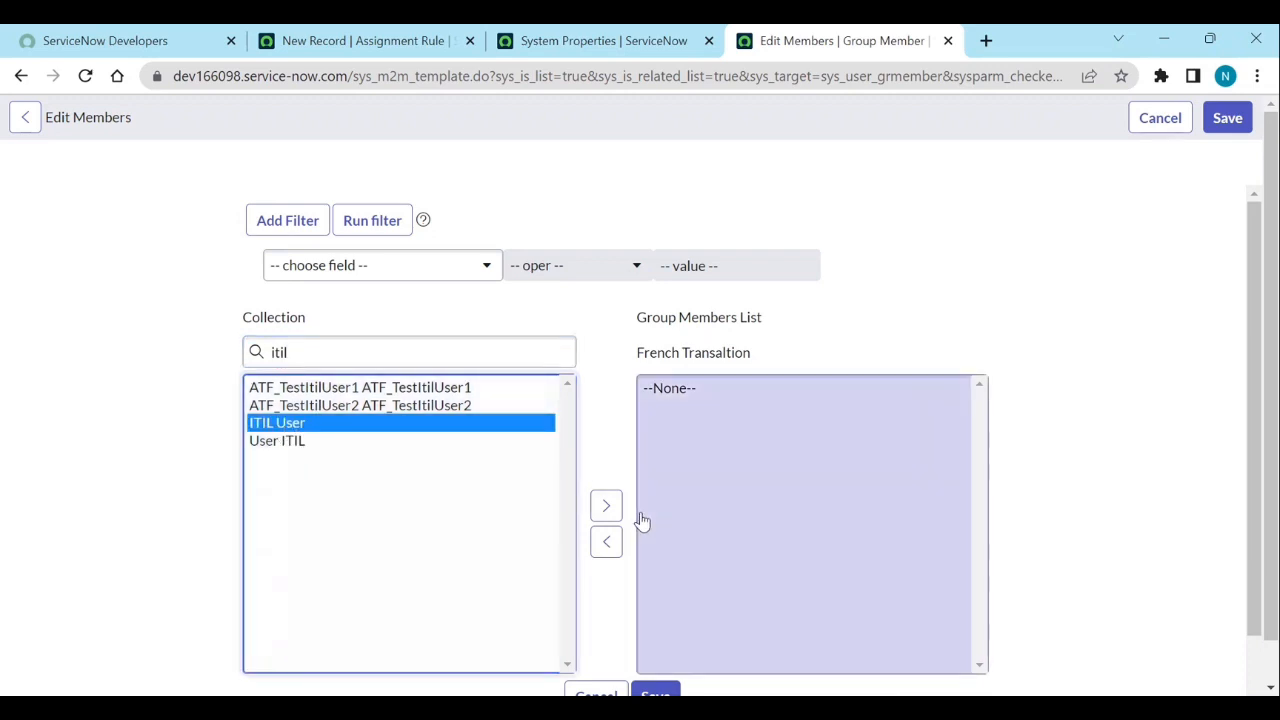
{"action": "left_click", "coordinate": [608, 508]}
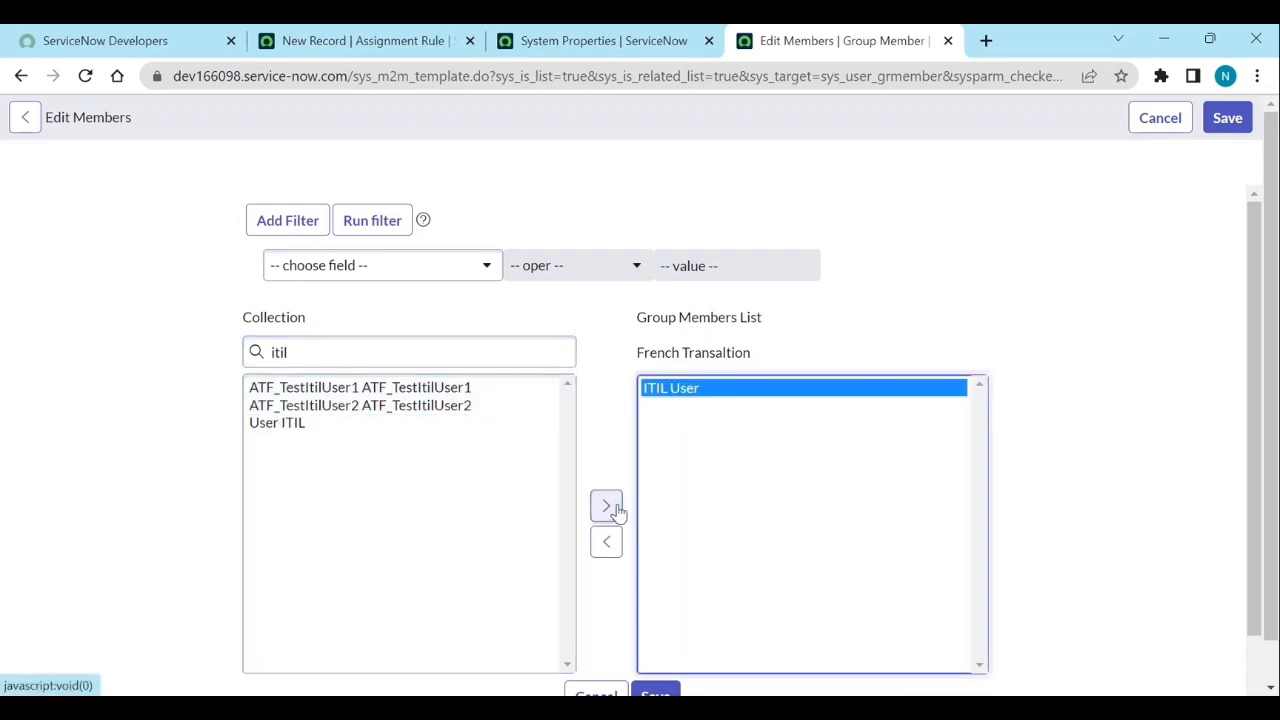
{"action": "scroll", "coordinate": [615, 513], "scroll_direction": "down", "scroll_amount": 1}
{"action": "left_click", "coordinate": [656, 585]}
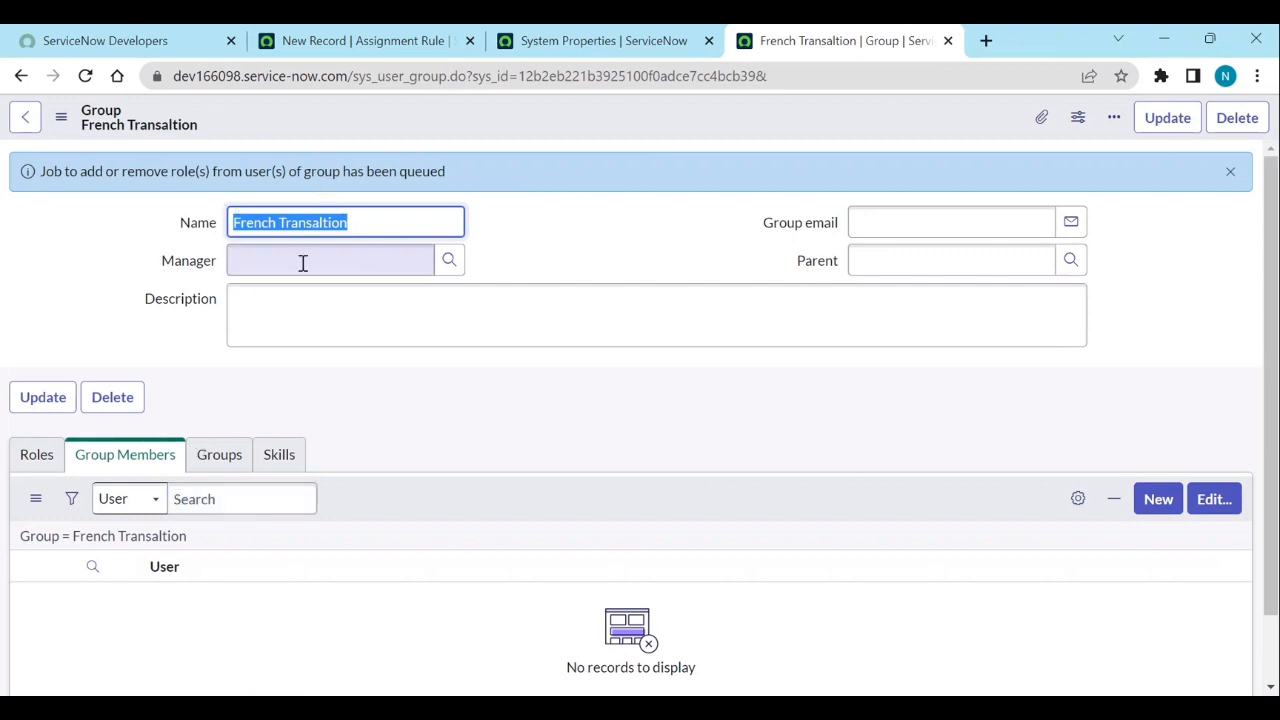
{"action": "left_click", "coordinate": [129, 537]}
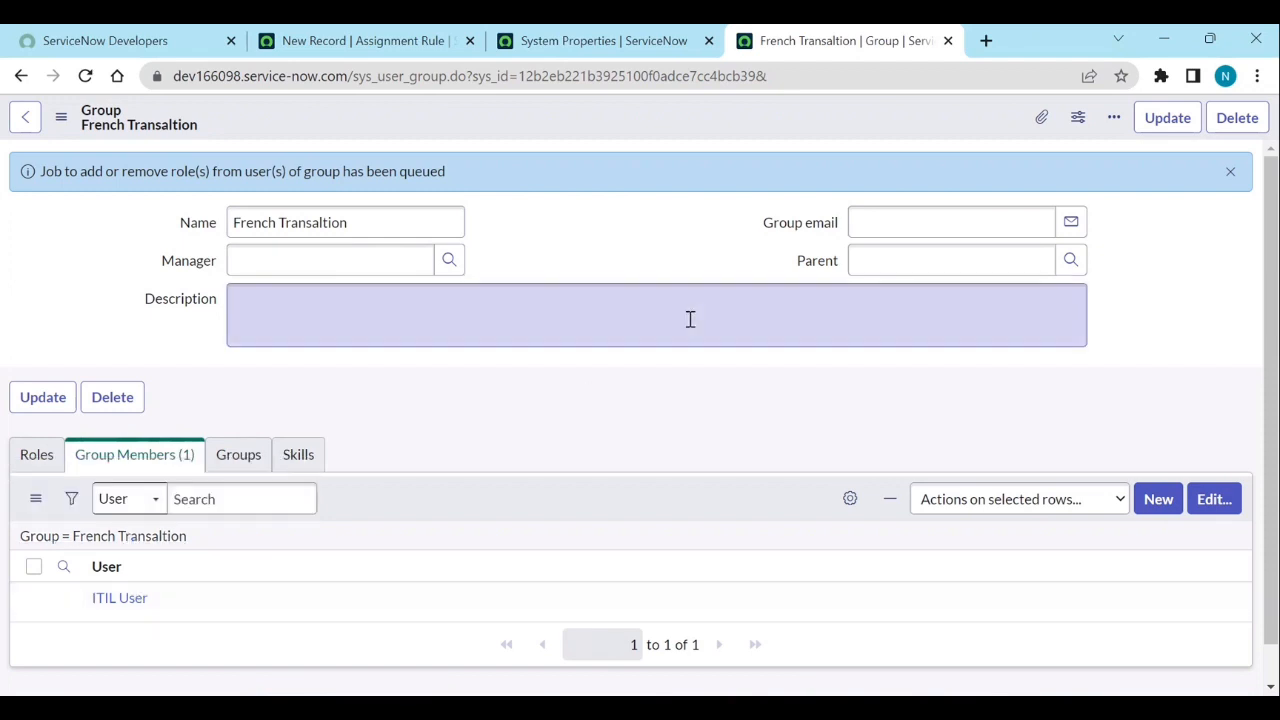
Close the group record, return to the French Translation assignment rule and submit it.
{"action": "left_click", "coordinate": [949, 40]}
{"action": "left_click", "coordinate": [396, 48]}
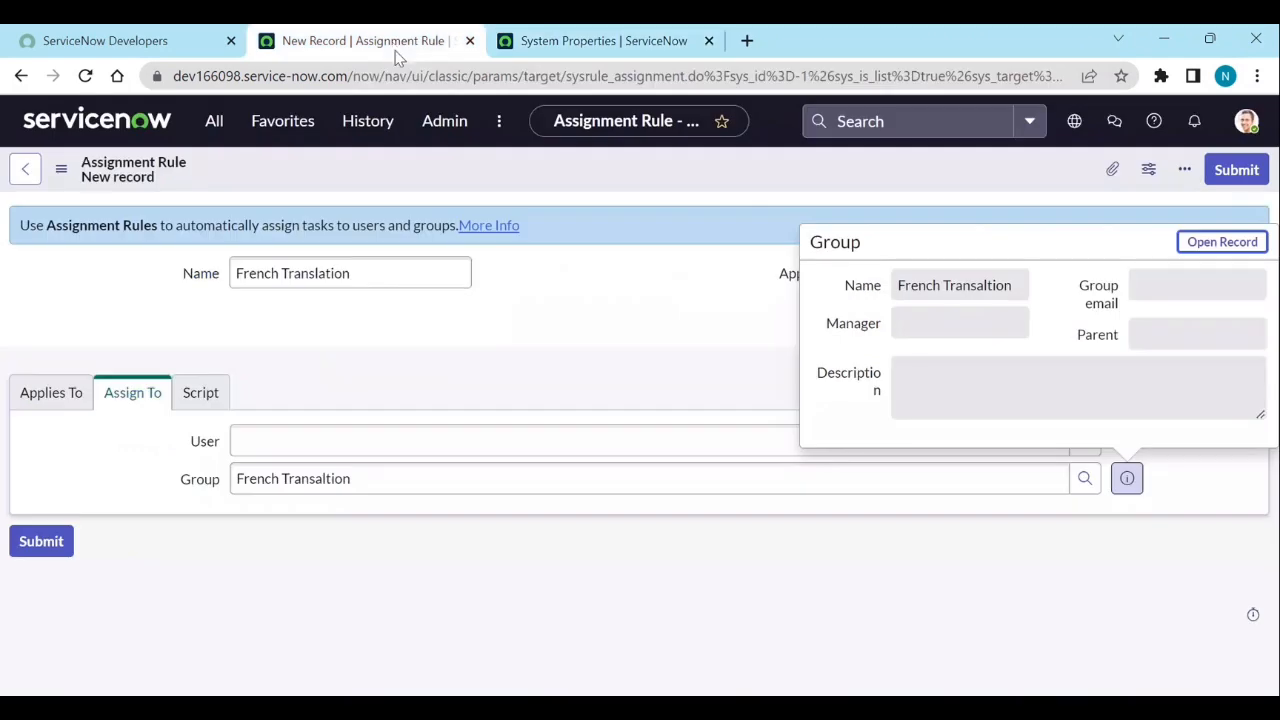
{"action": "left_click", "coordinate": [470, 331]}
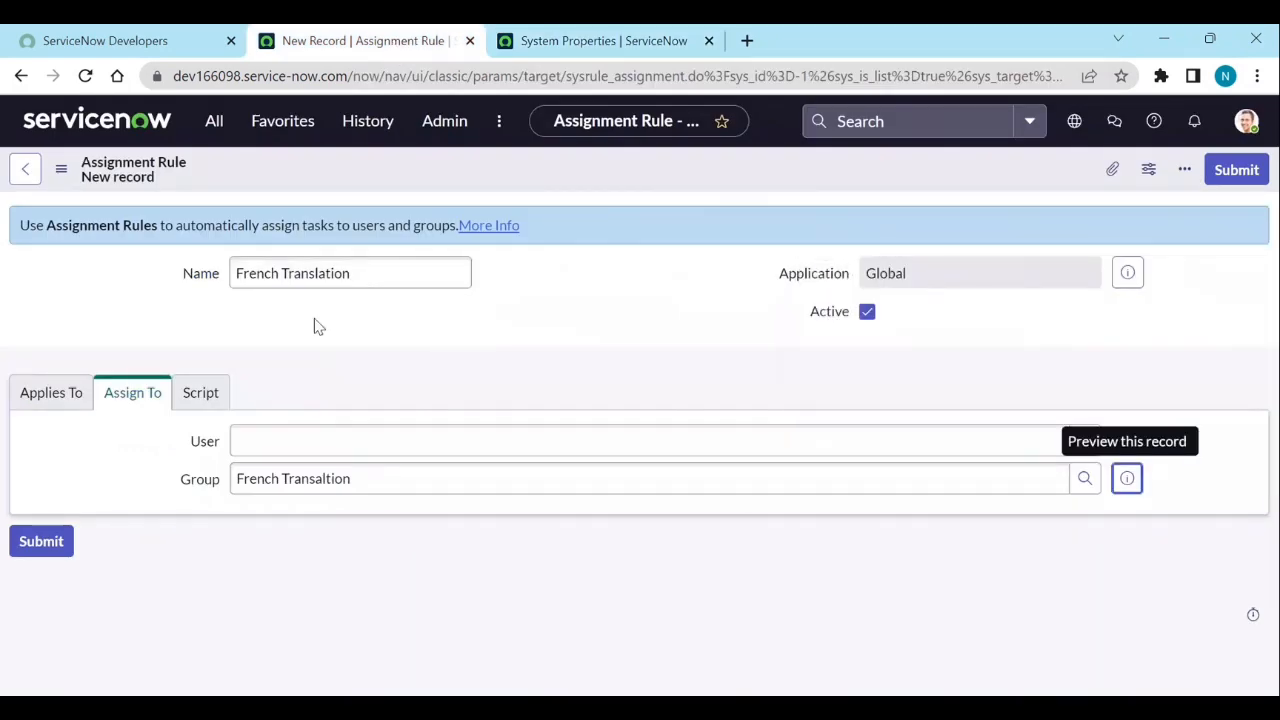
{"action": "left_click", "coordinate": [25, 170]}
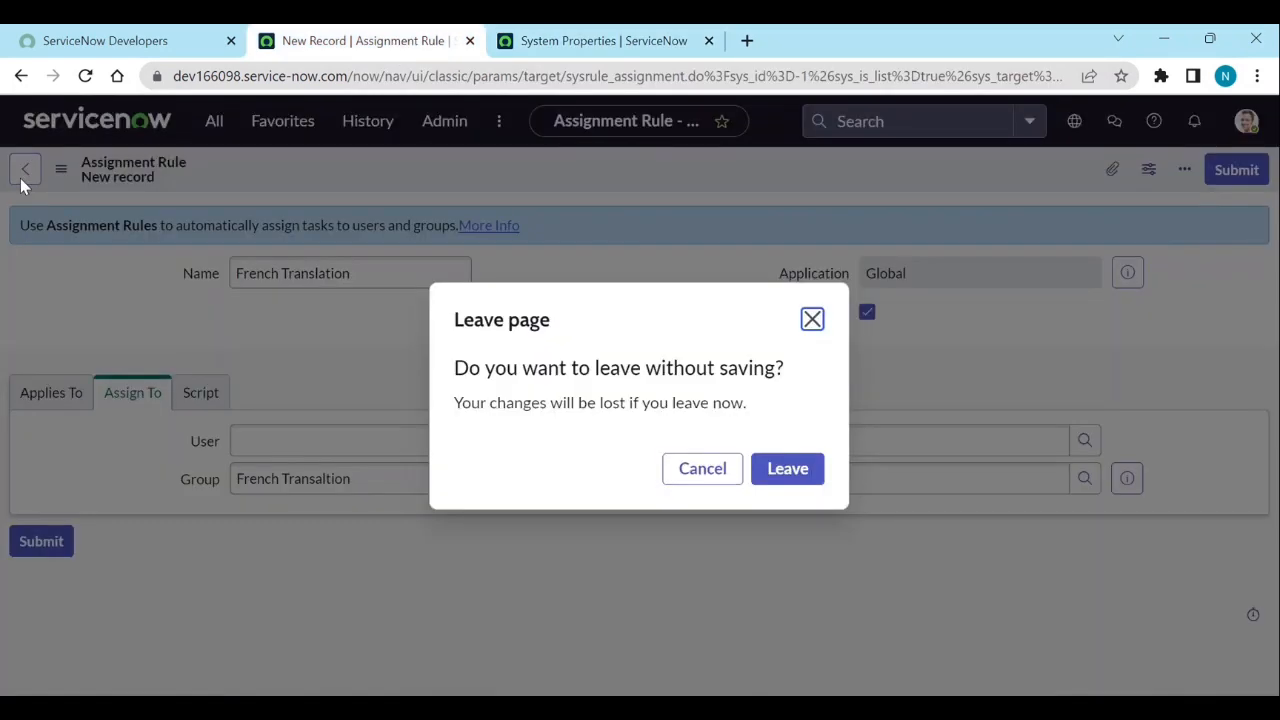
{"action": "left_click", "coordinate": [703, 480]}
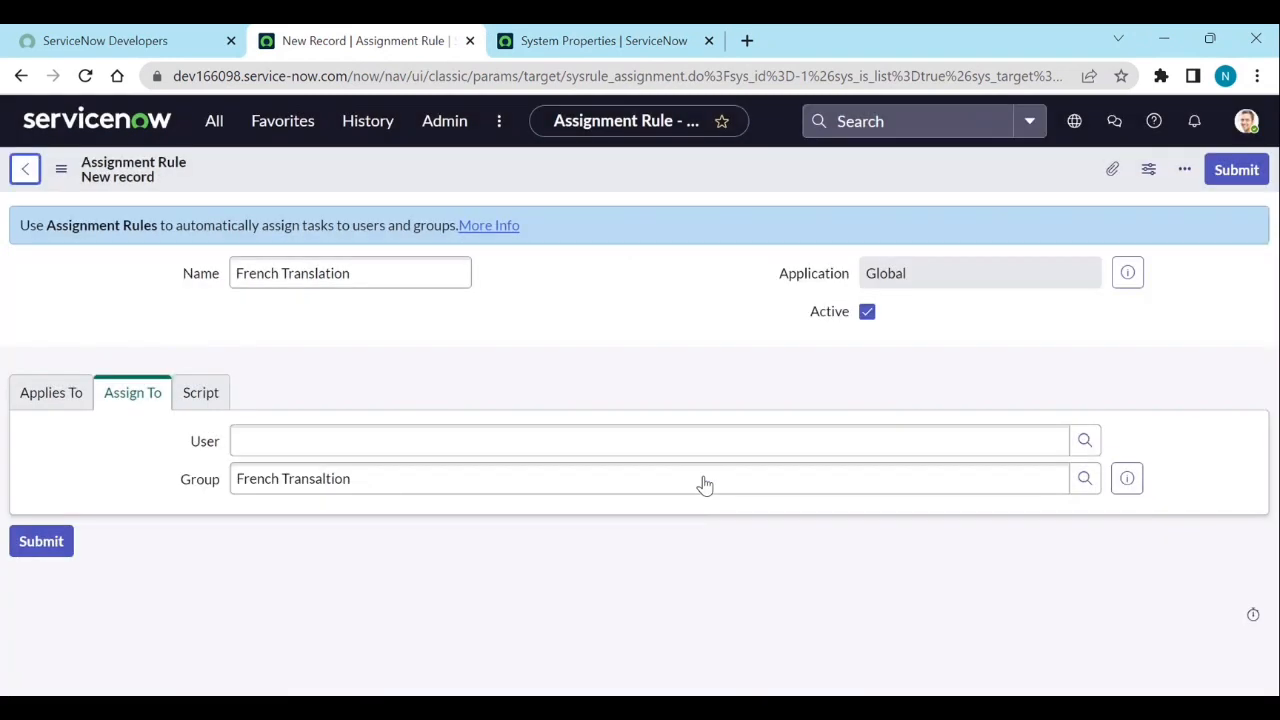
{"action": "left_click", "coordinate": [1234, 184]}
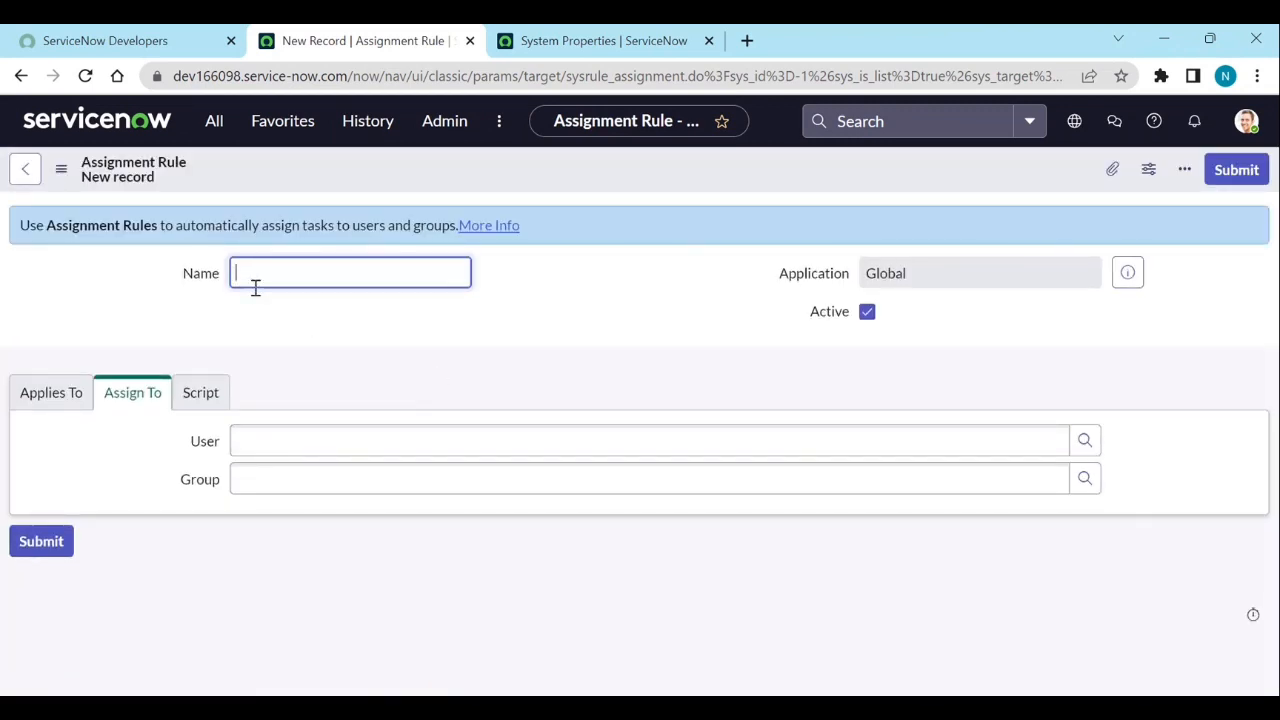
Name the new assignment rule Dutch Translation and set its condition to Translated language is Deutsch.
{"action": "type", "text": "Translation"}
{"action": "left_click", "coordinate": [600, 310]}
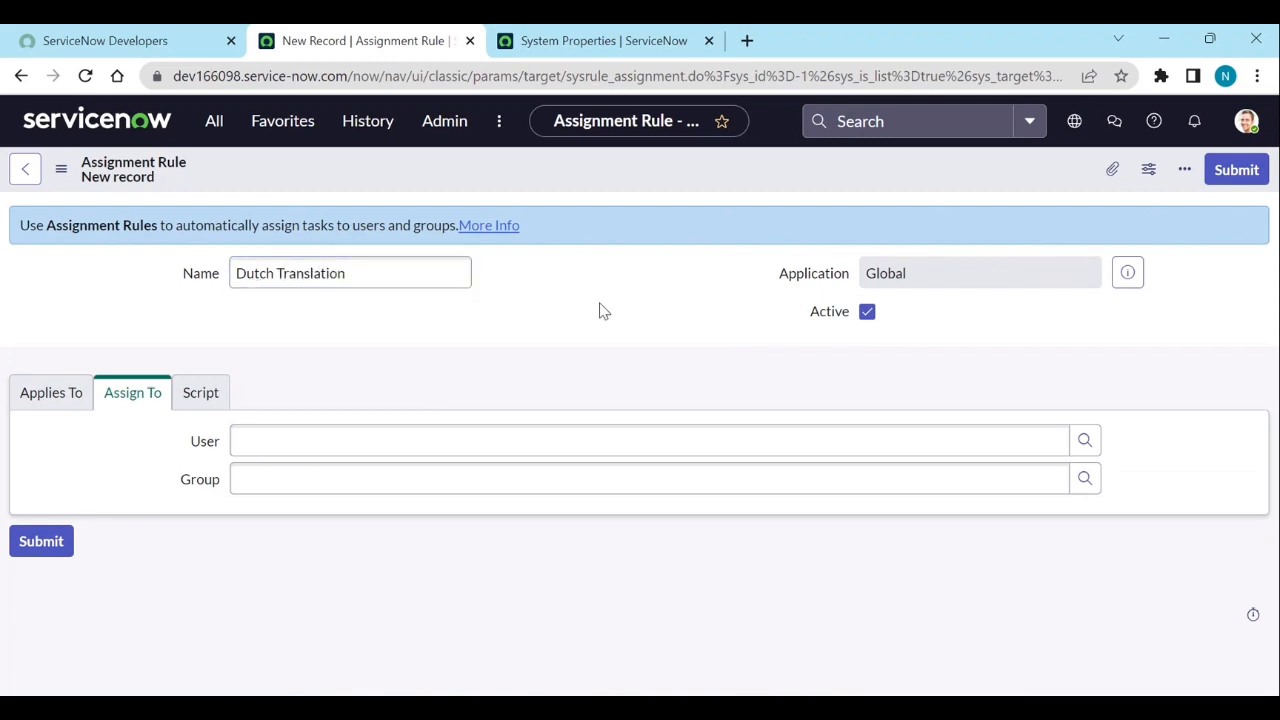
{"action": "left_click", "coordinate": [72, 406]}
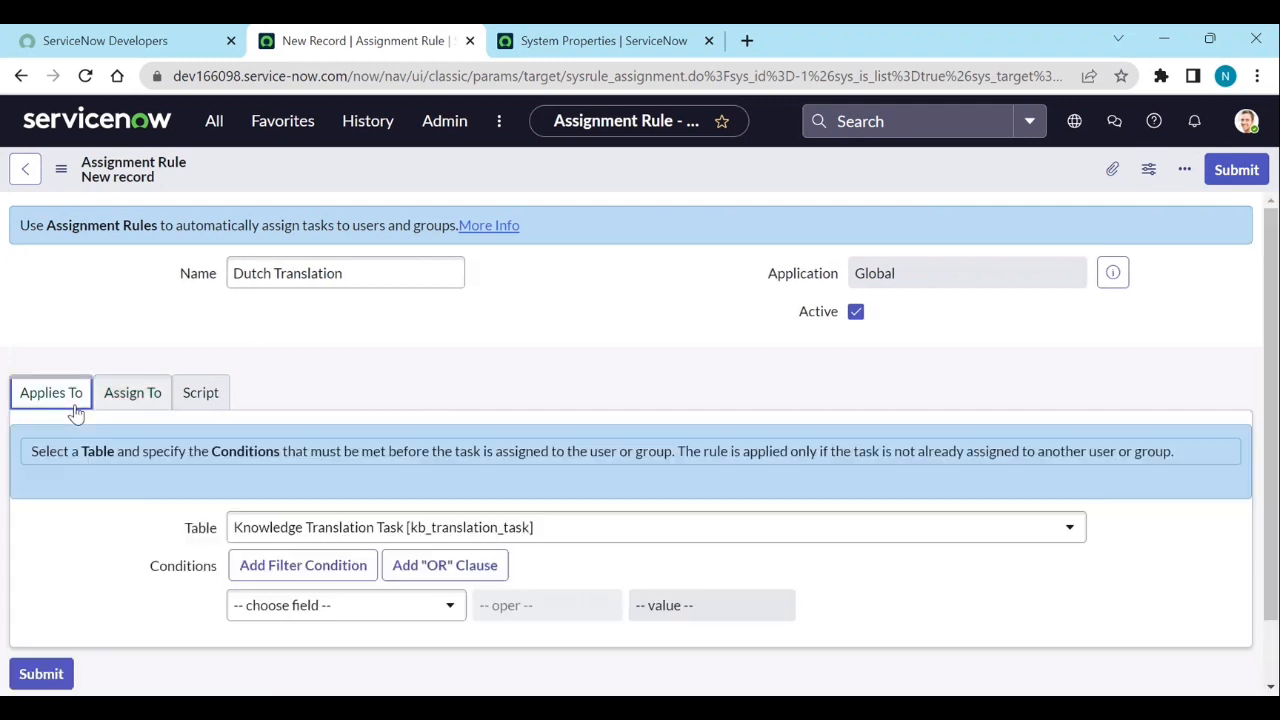
{"action": "left_click", "coordinate": [337, 610]}
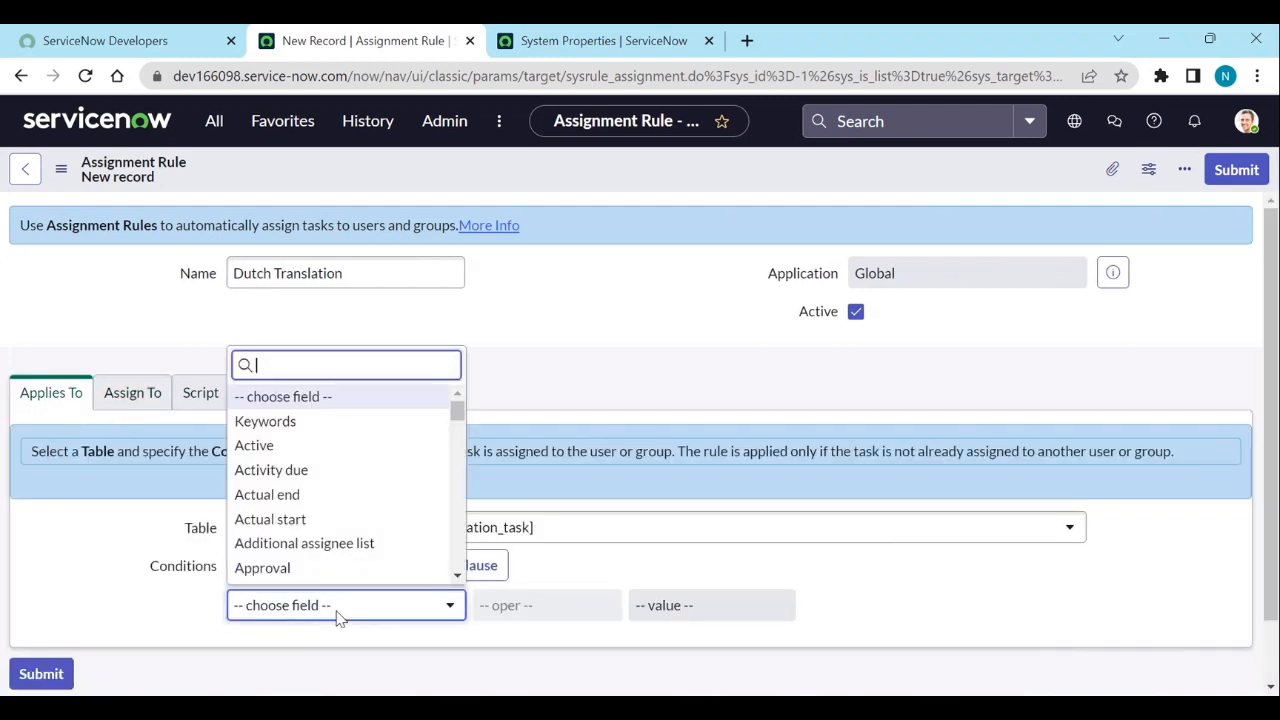
{"action": "type", "text": "tran"}
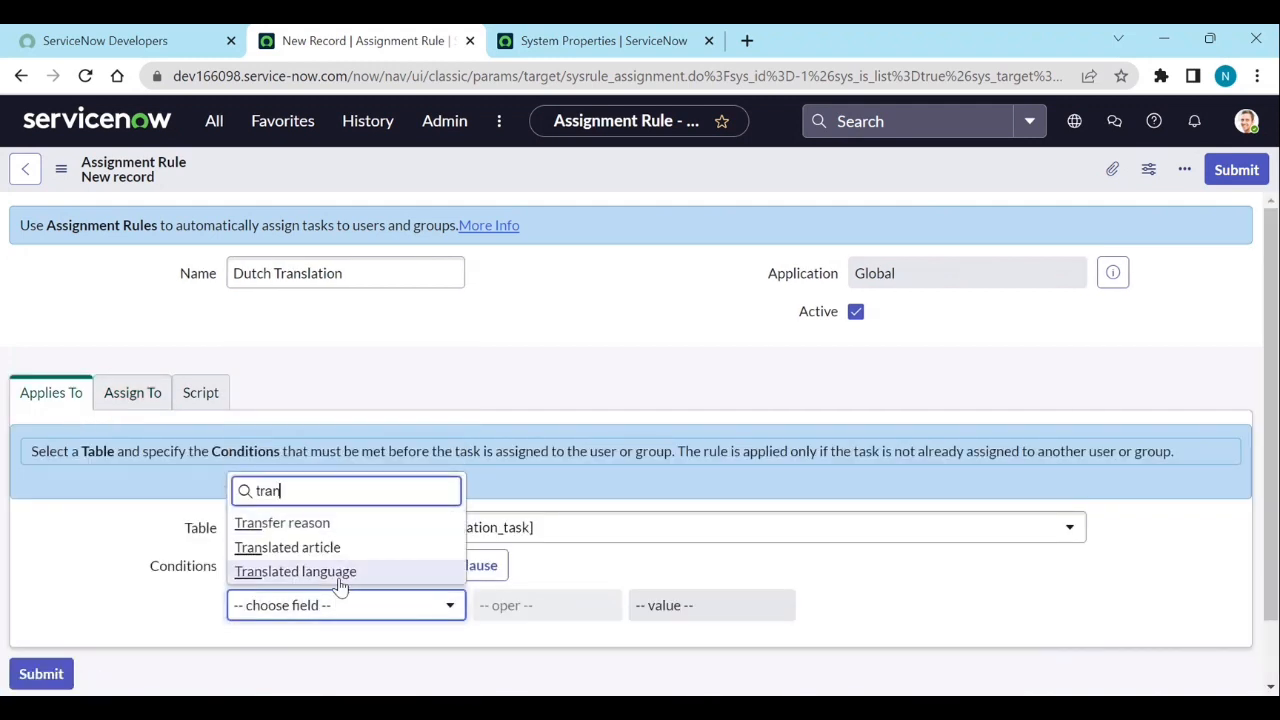
{"action": "left_click", "coordinate": [337, 576]}
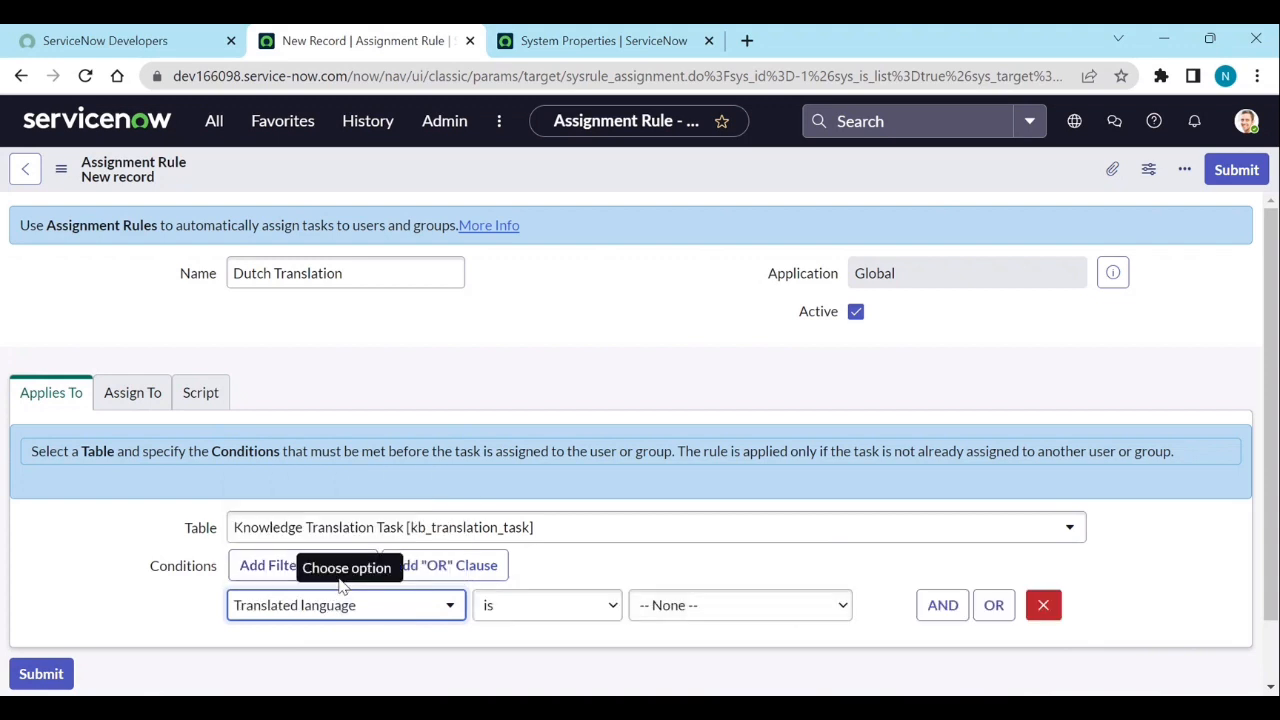
{"action": "left_click", "coordinate": [718, 618]}
{"action": "left_click", "coordinate": [682, 647]}
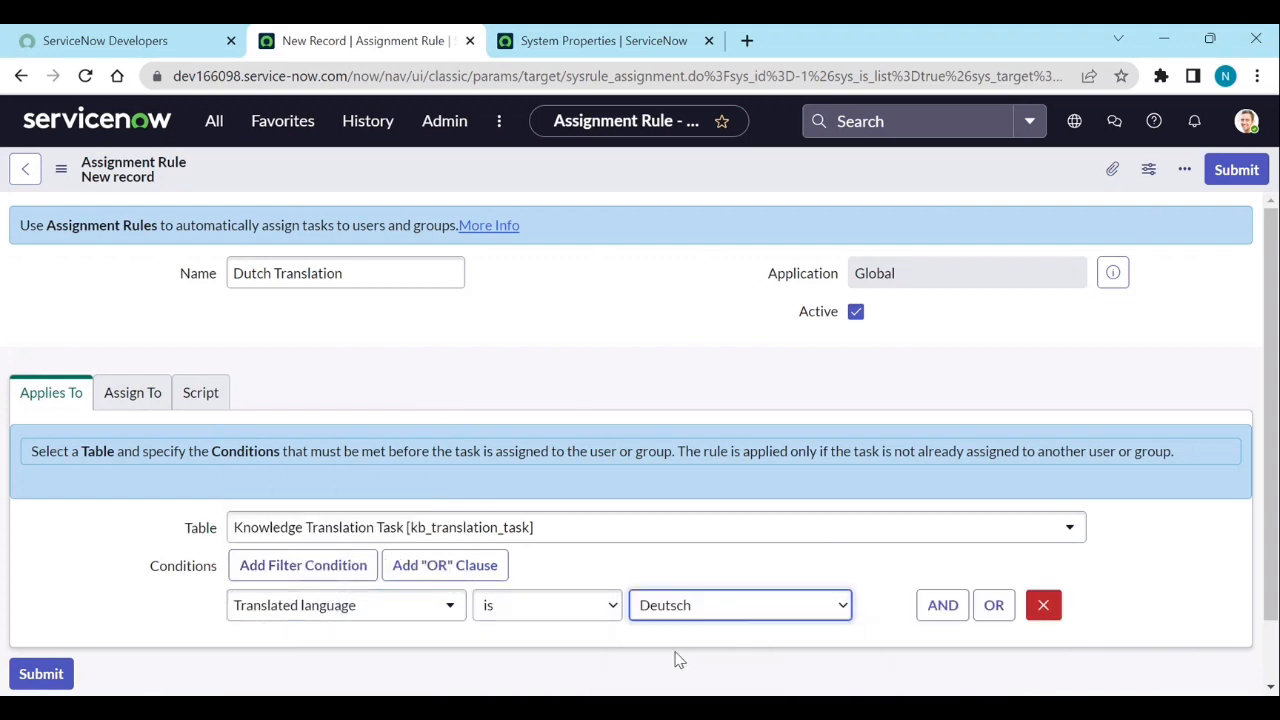
Look up the Dutch translator by first name in the user list and assign the Dutch Translation rule to that user.
{"action": "left_click", "coordinate": [136, 413]}
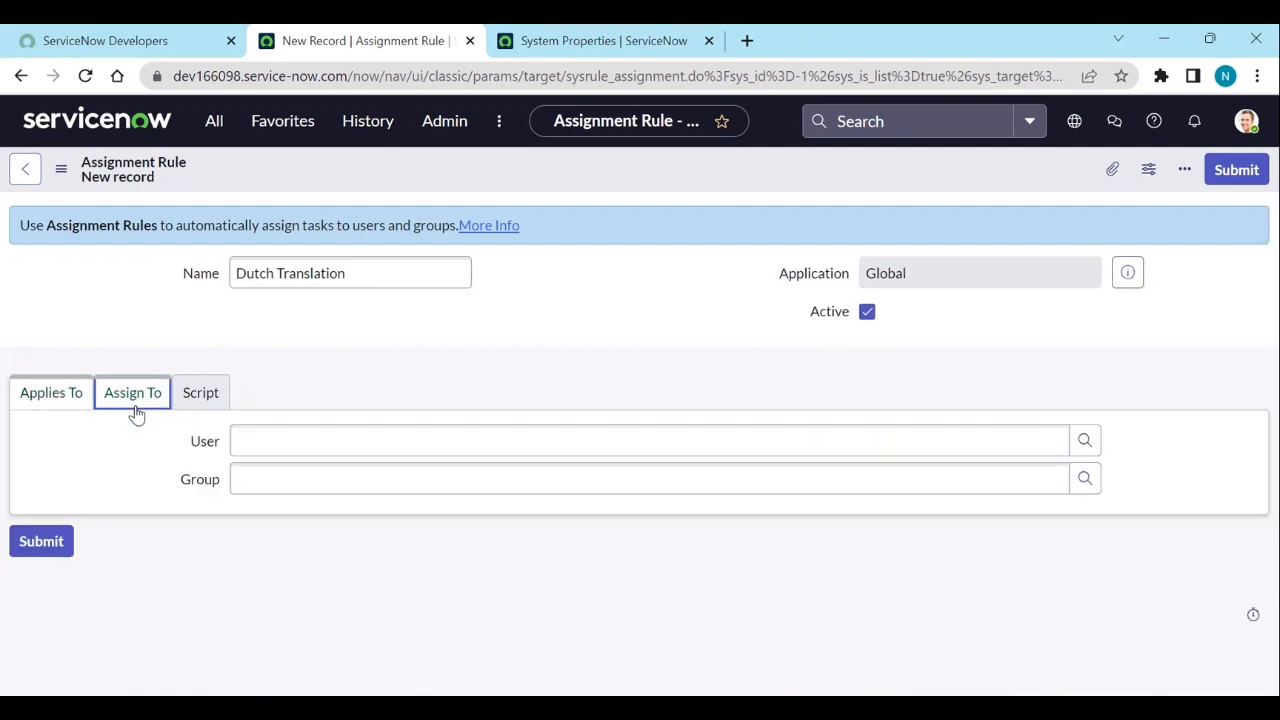
{"action": "left_click", "coordinate": [297, 443]}
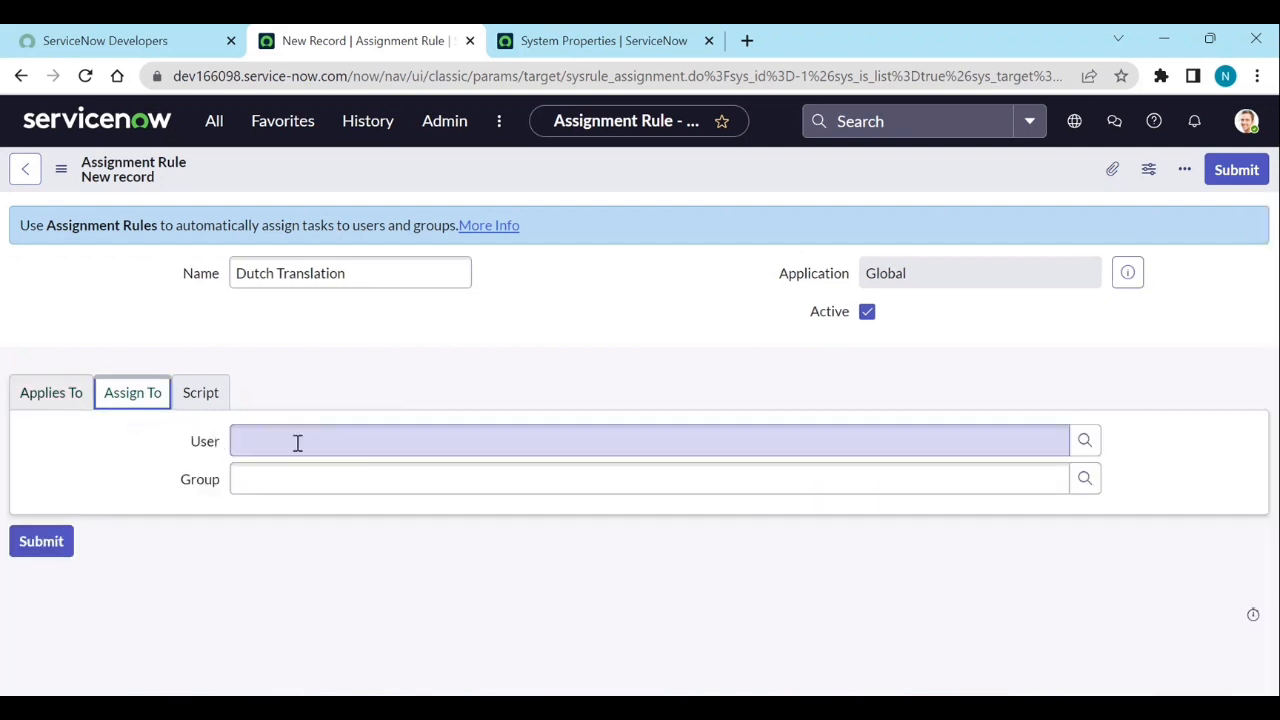
{"action": "left_click", "coordinate": [1085, 441]}
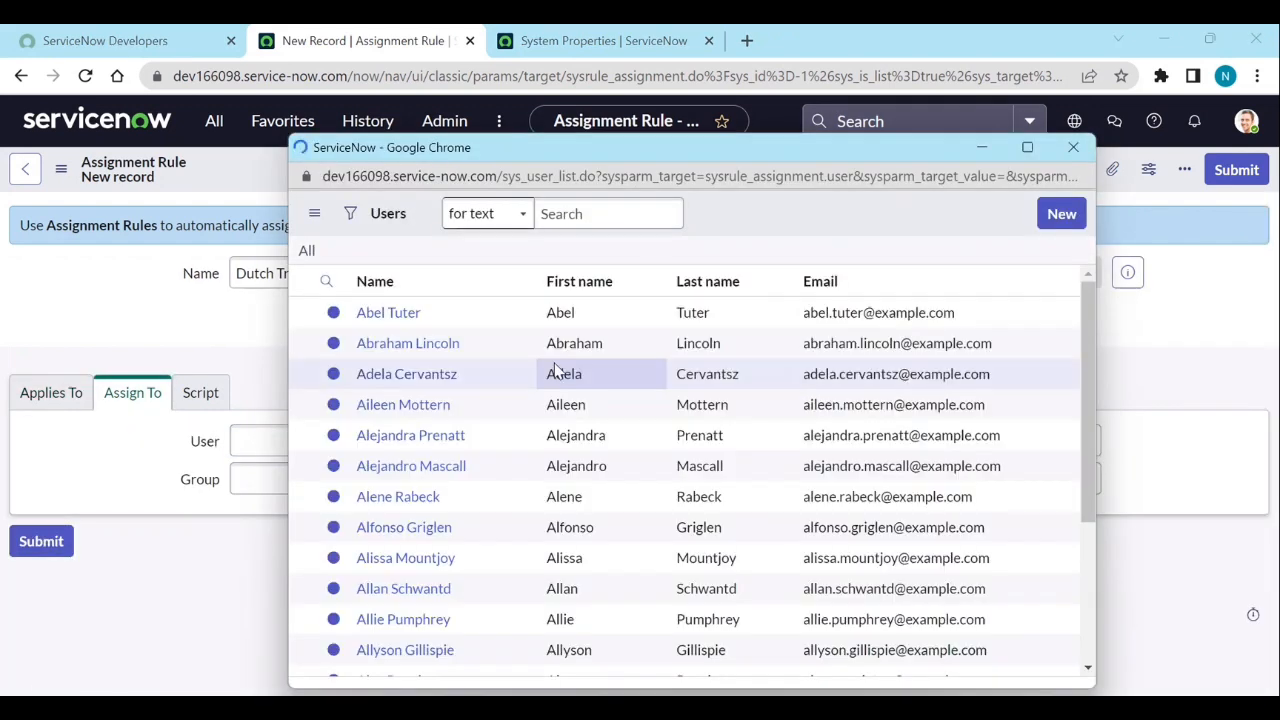
{"action": "left_click", "coordinate": [397, 318]}
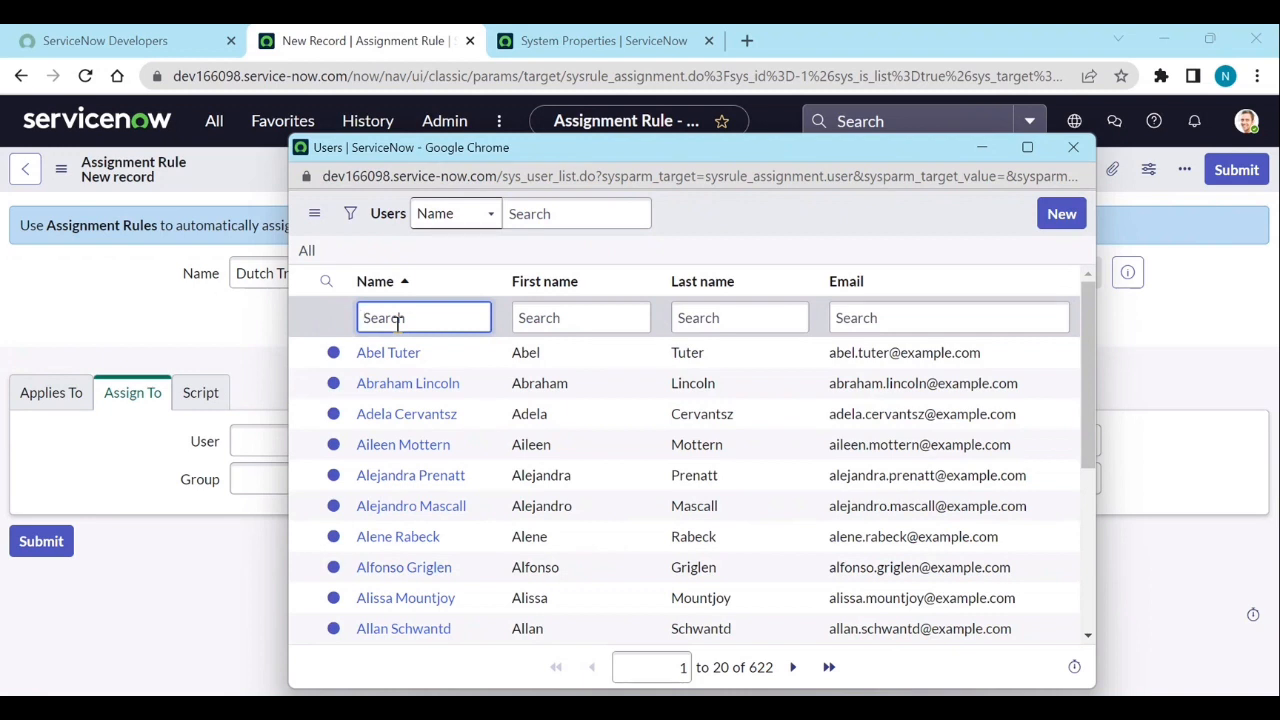
{"action": "type", "text": "bea"}
{"action": "type", "text": "th"}
{"action": "key", "text": "Return"}
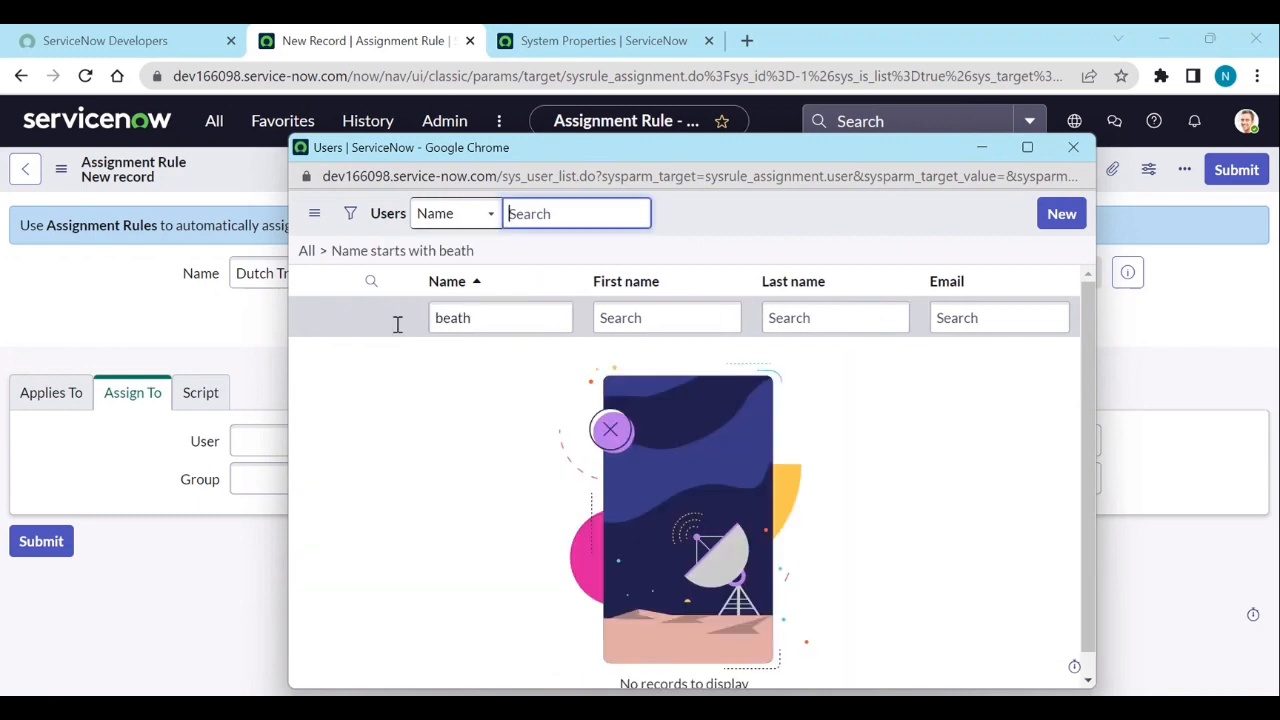
{"action": "left_click", "coordinate": [458, 318]}
{"action": "key", "text": "BackSpace"}
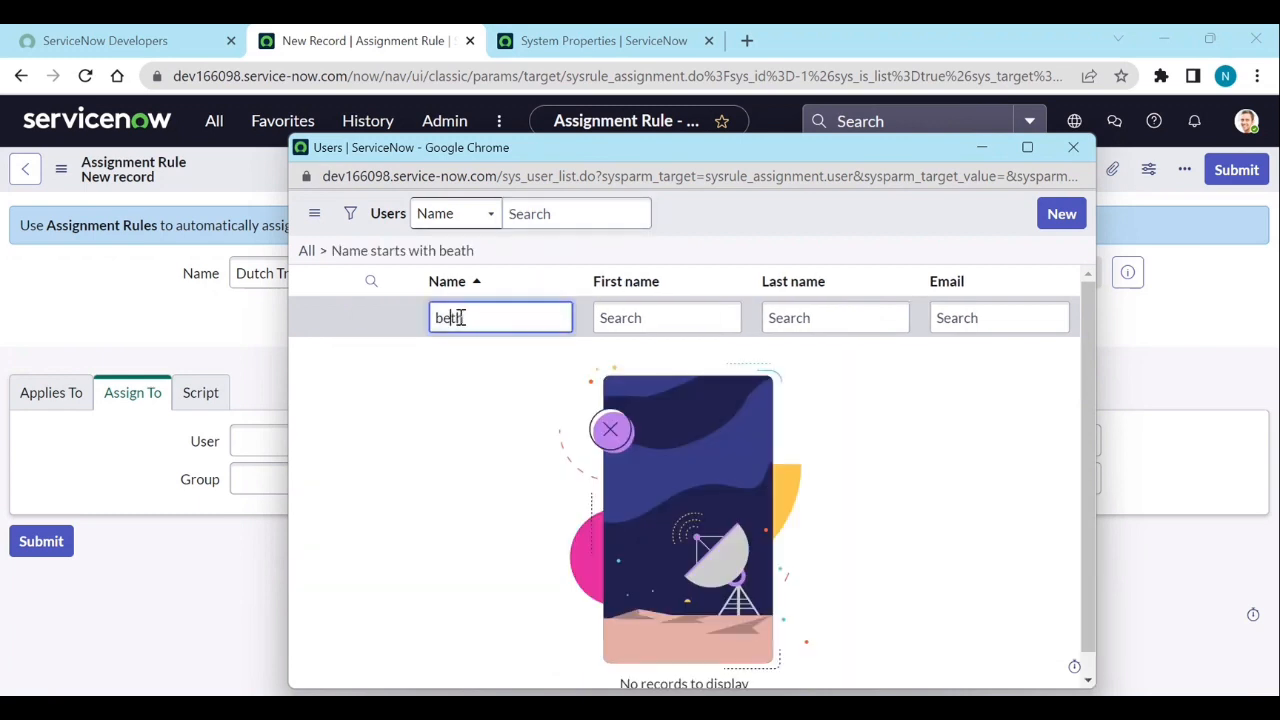
{"action": "key", "text": "Return"}
{"action": "left_click", "coordinate": [419, 355]}
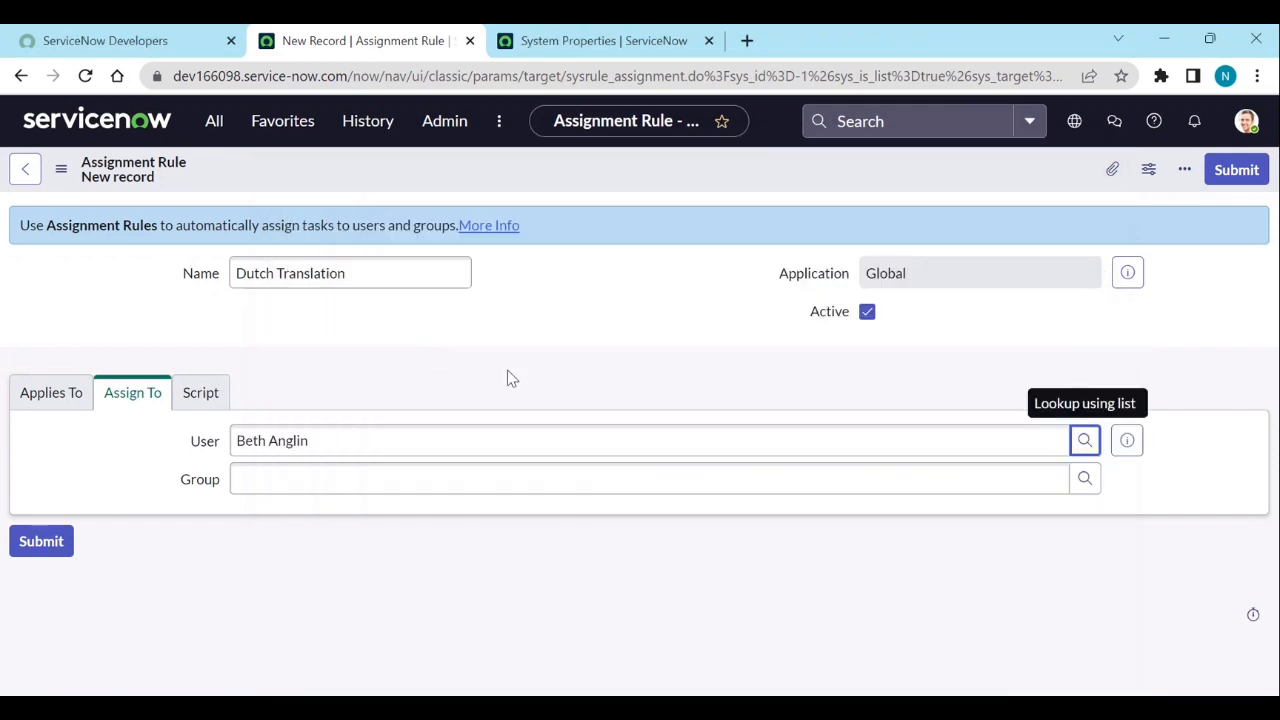
Review the script section of the Dutch Translation assignment rule and submit the rule.
{"action": "left_click", "coordinate": [203, 402]}
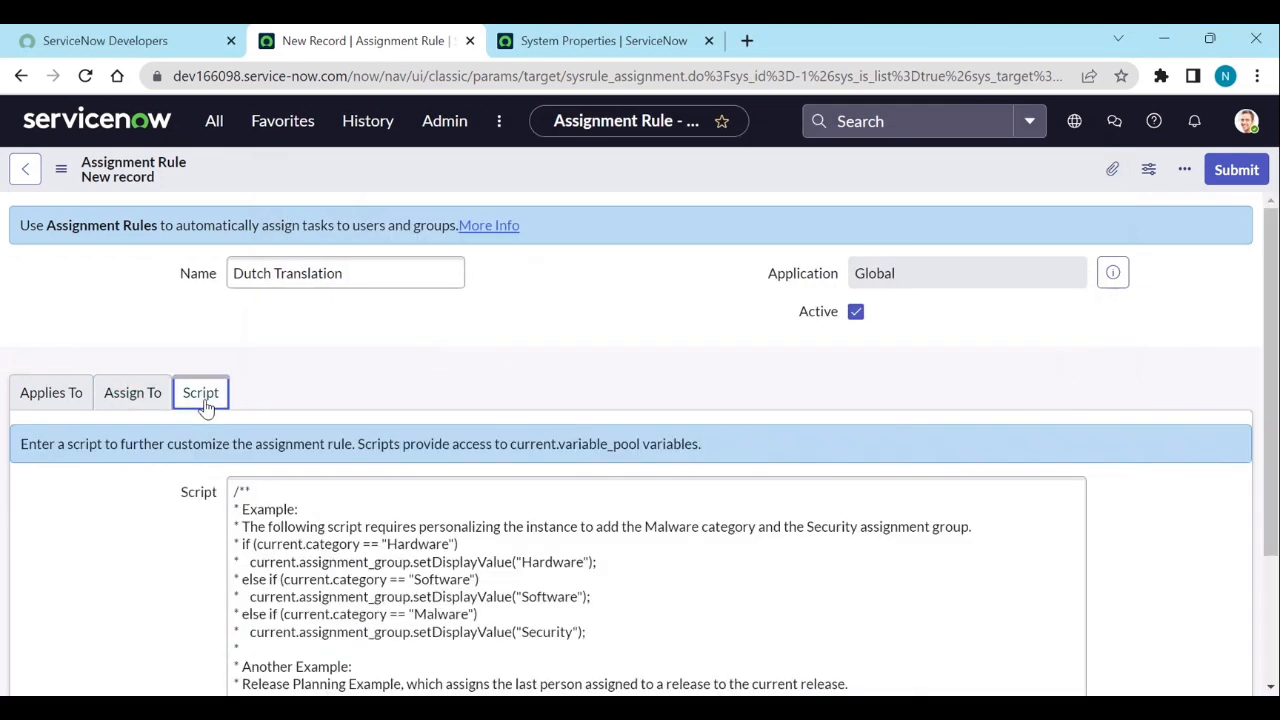
{"action": "scroll", "coordinate": [292, 486], "scroll_direction": "down", "scroll_amount": 1}
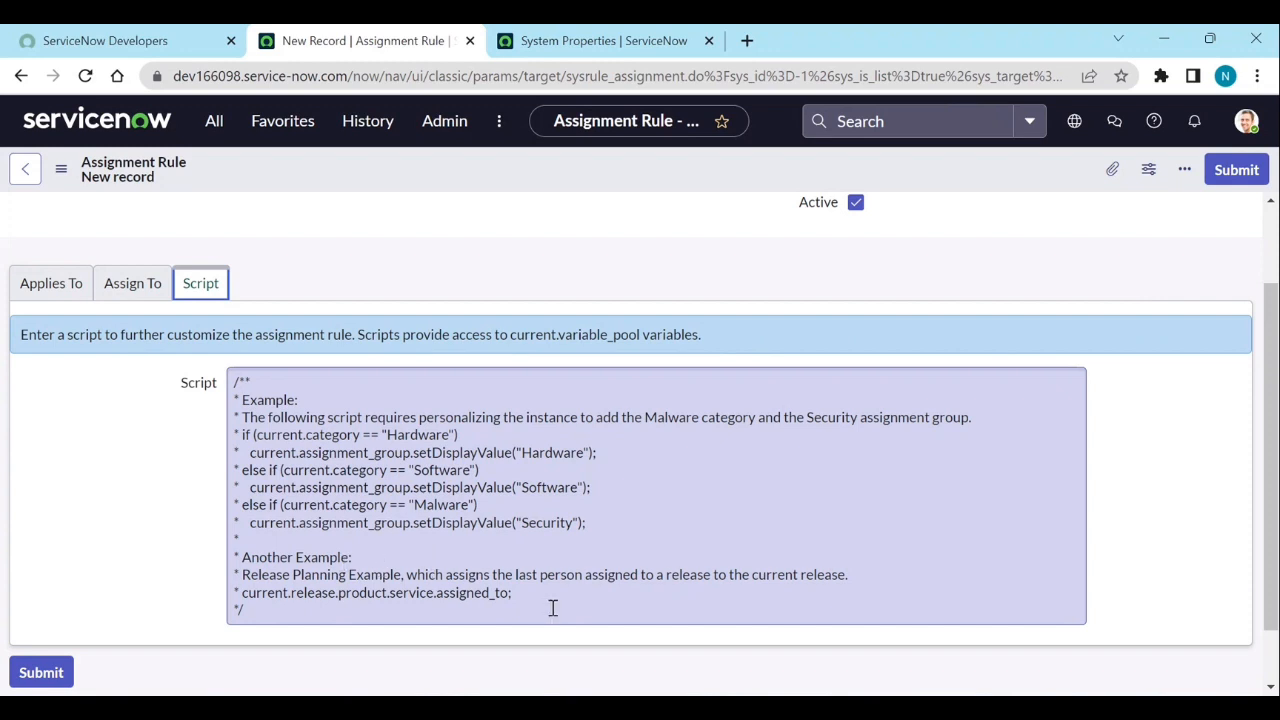
{"action": "scroll", "coordinate": [552, 608], "scroll_direction": "up", "scroll_amount": 2}
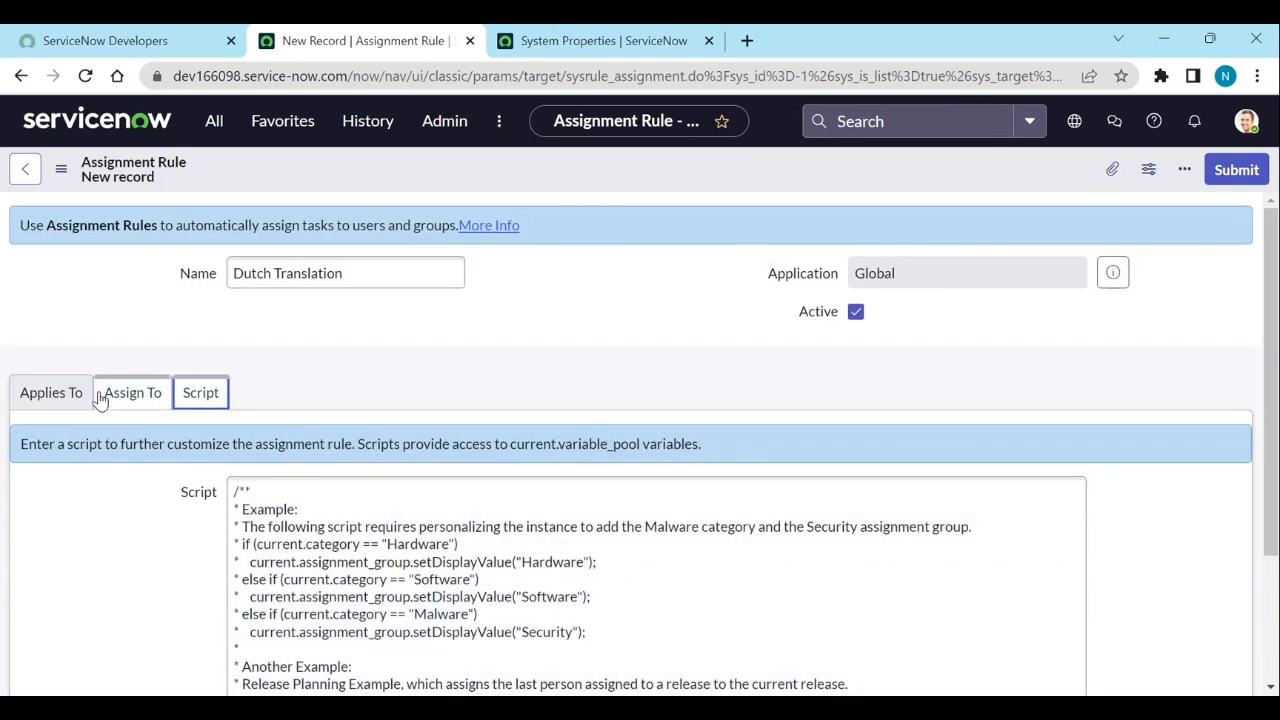
{"action": "left_click", "coordinate": [1232, 171]}
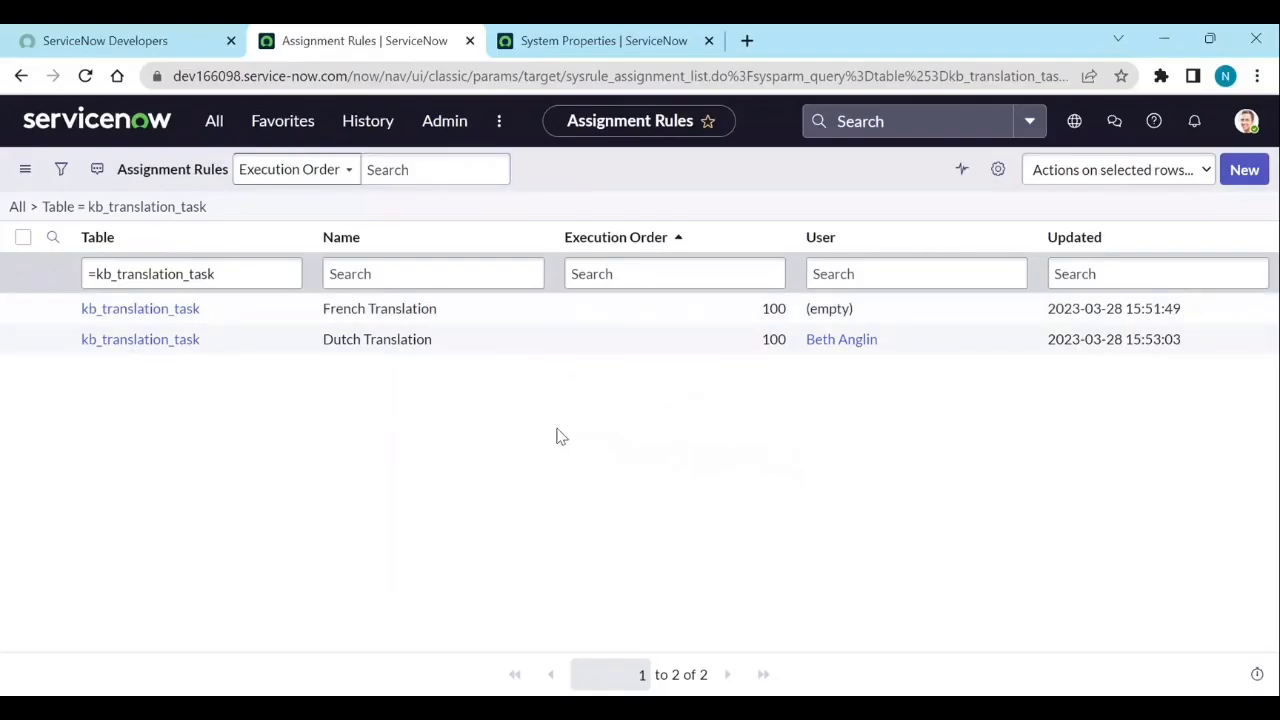
Create a new knowledge article in the SNOWDOCS knowledge base using the Standard template.
{"action": "left_click", "coordinate": [215, 137]}
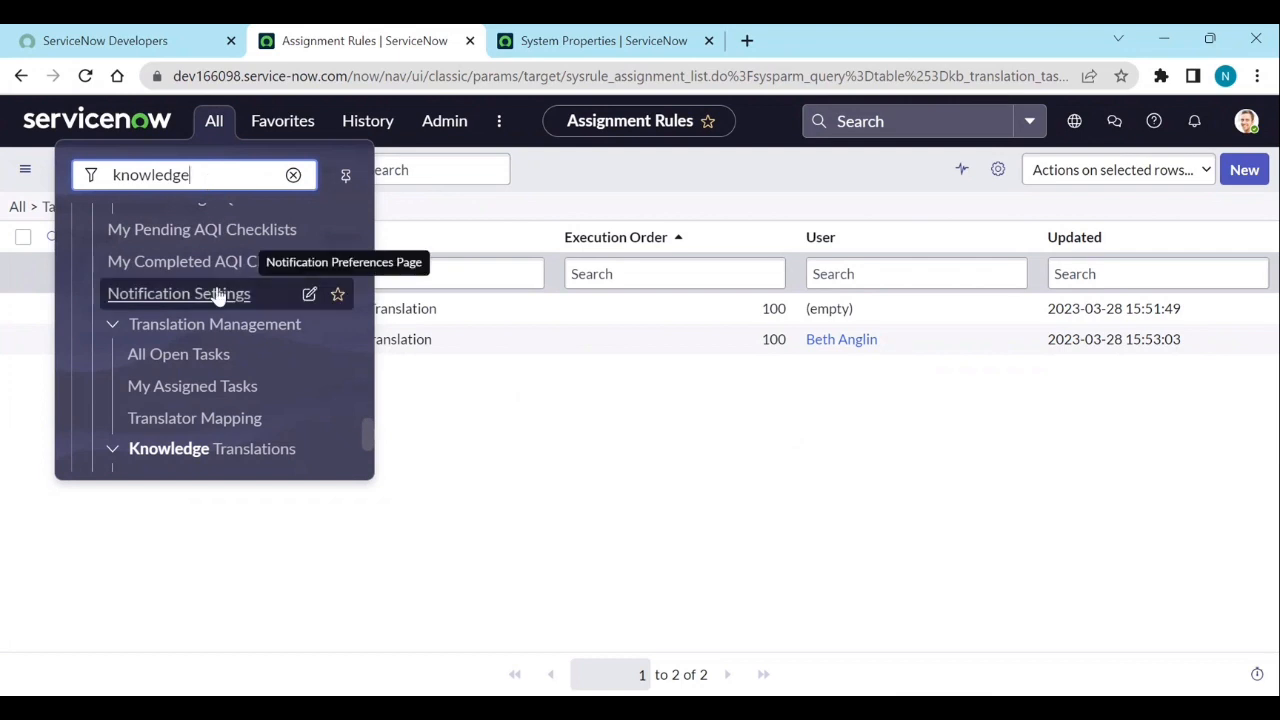
{"action": "scroll", "coordinate": [218, 296], "scroll_direction": "up", "scroll_amount": 10}
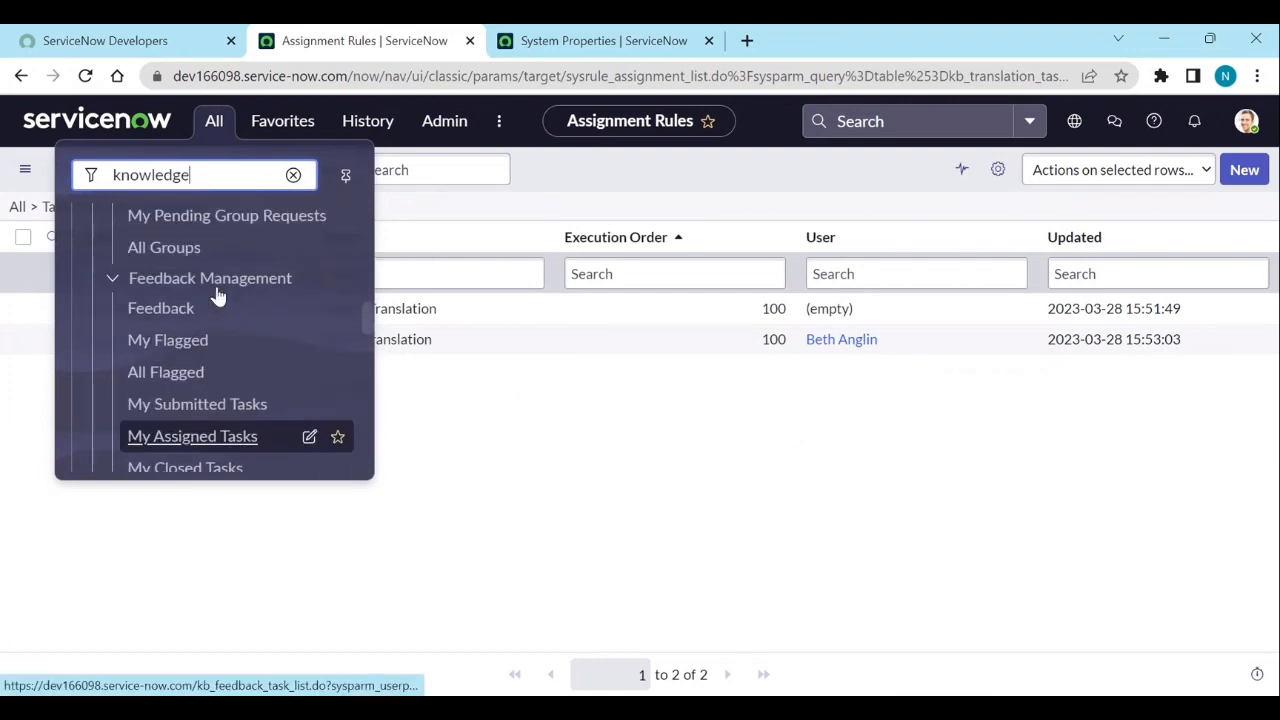
{"action": "scroll", "coordinate": [218, 296], "scroll_direction": "up", "scroll_amount": 6}
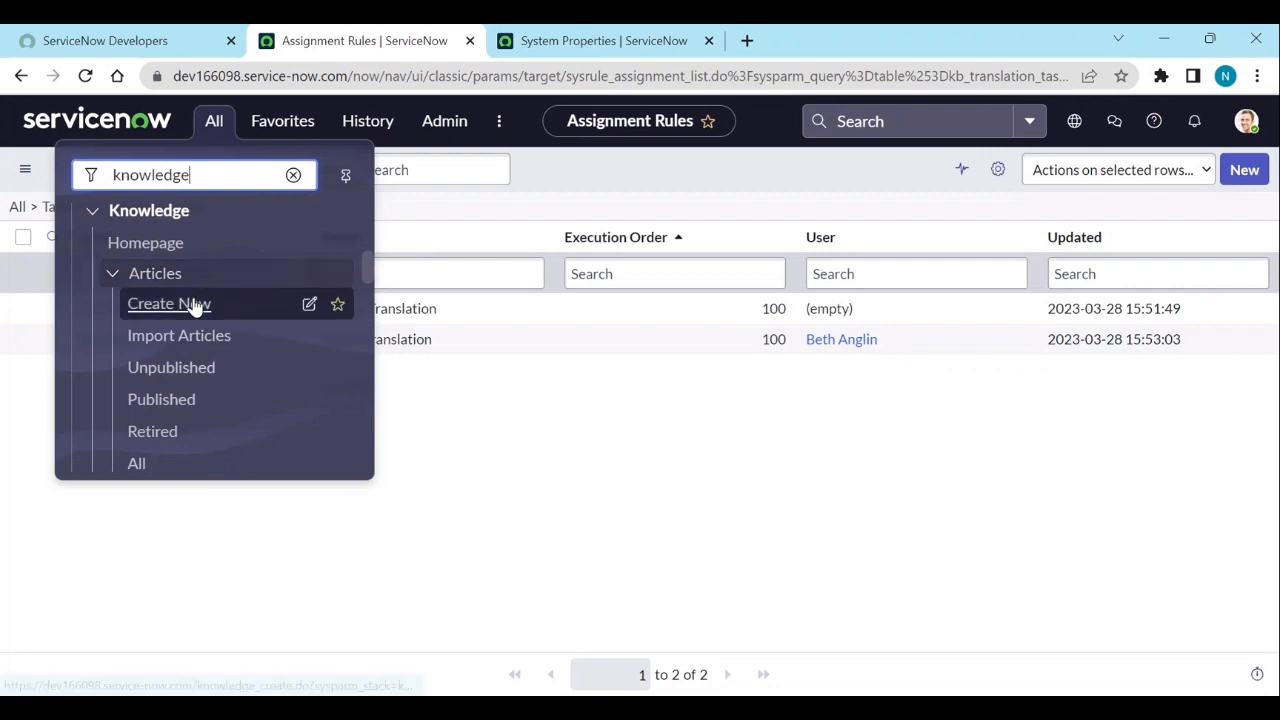
{"action": "left_click", "coordinate": [196, 306]}
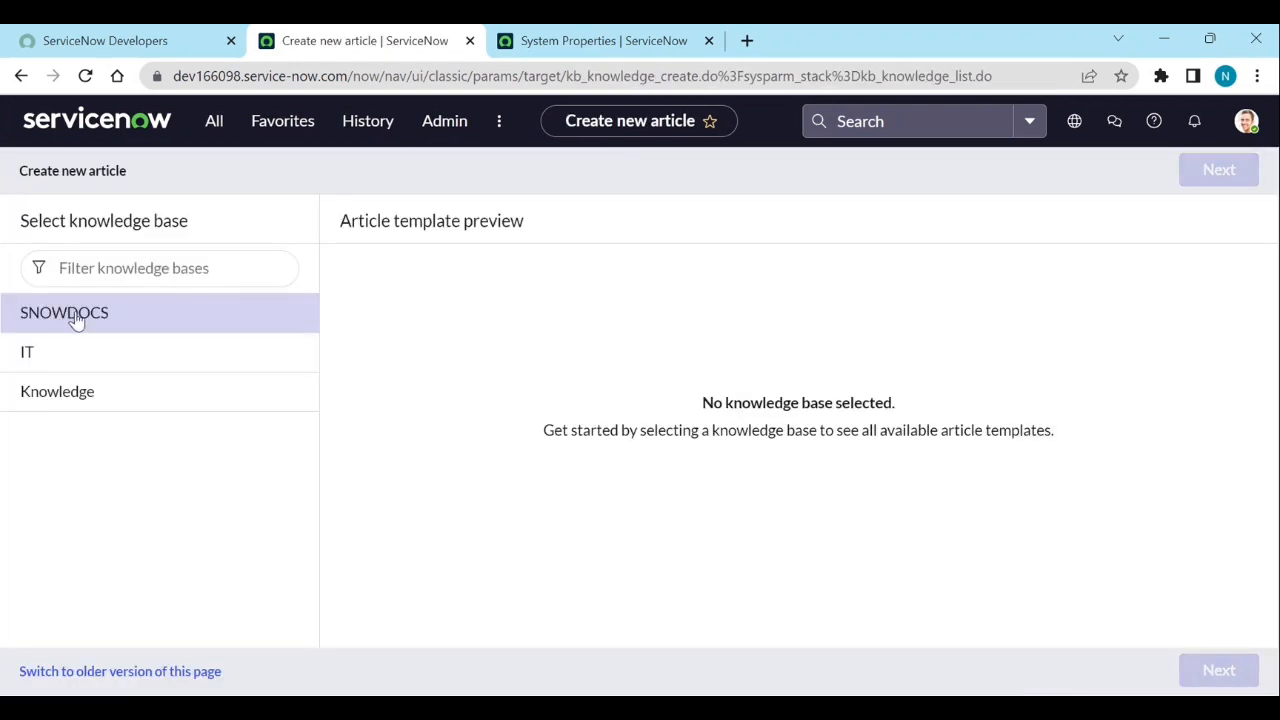
{"action": "left_click", "coordinate": [77, 321]}
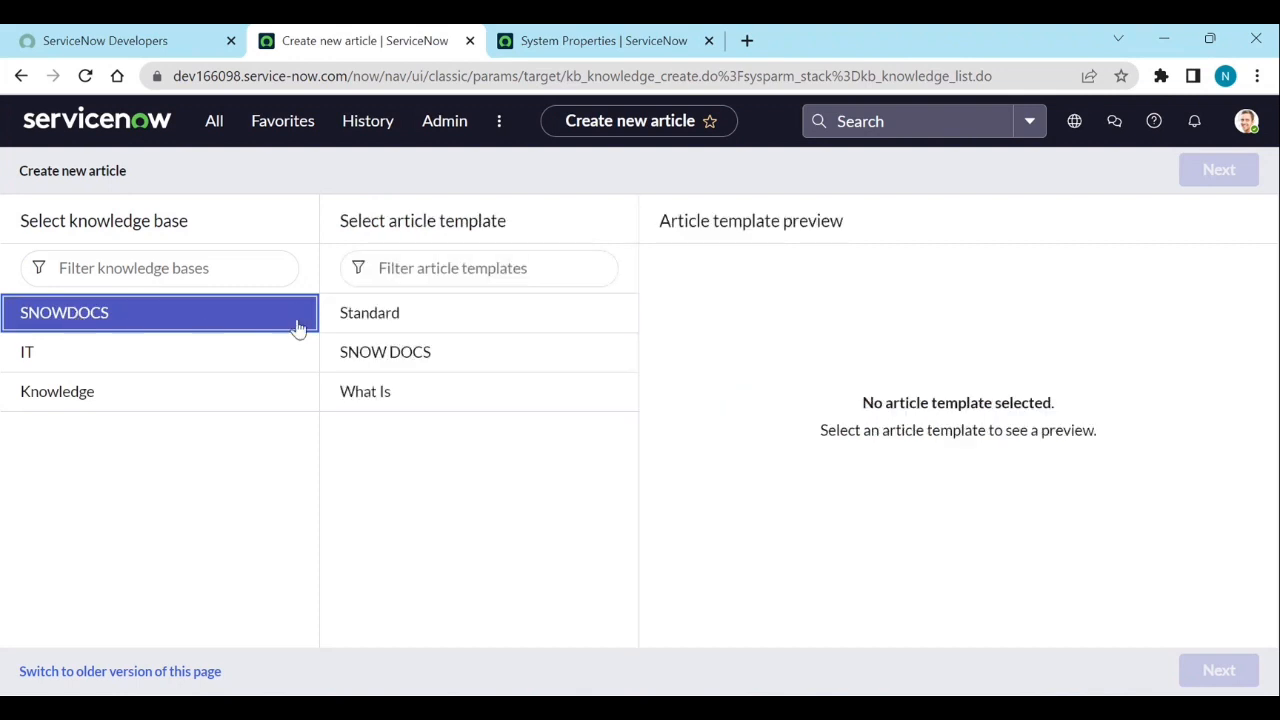
{"action": "left_click", "coordinate": [370, 313]}
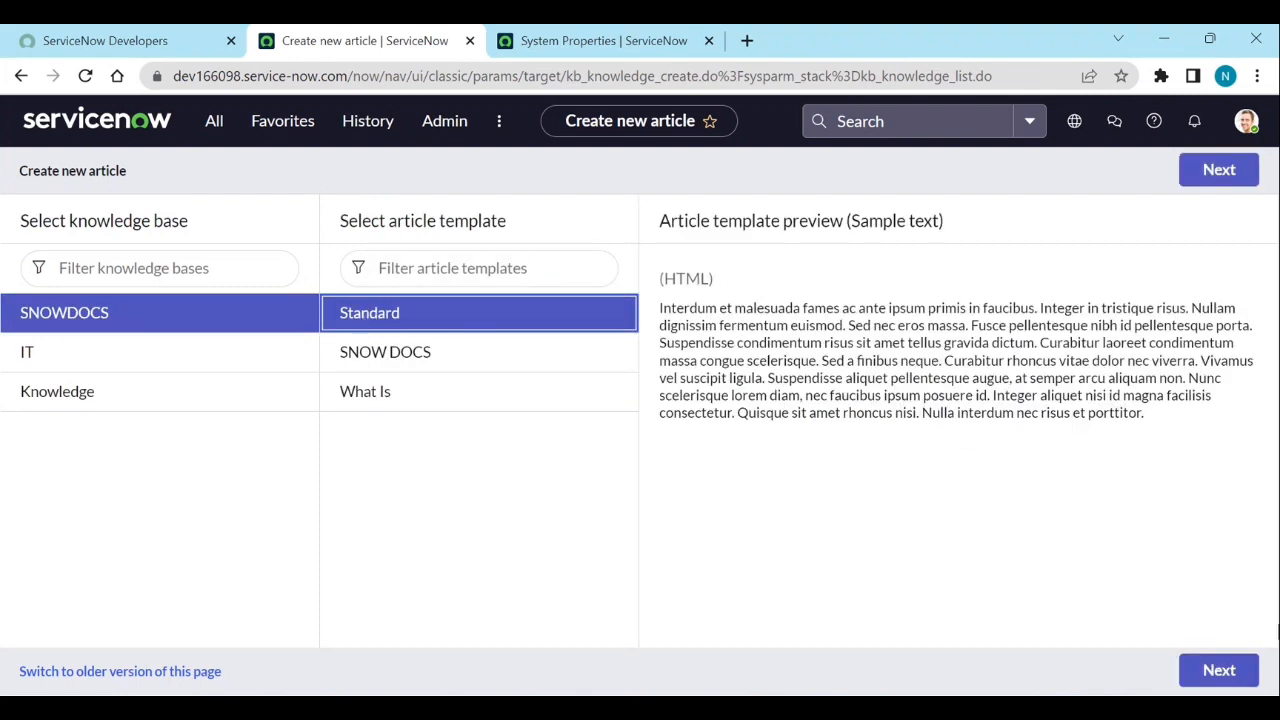
{"action": "left_click", "coordinate": [1217, 677]}
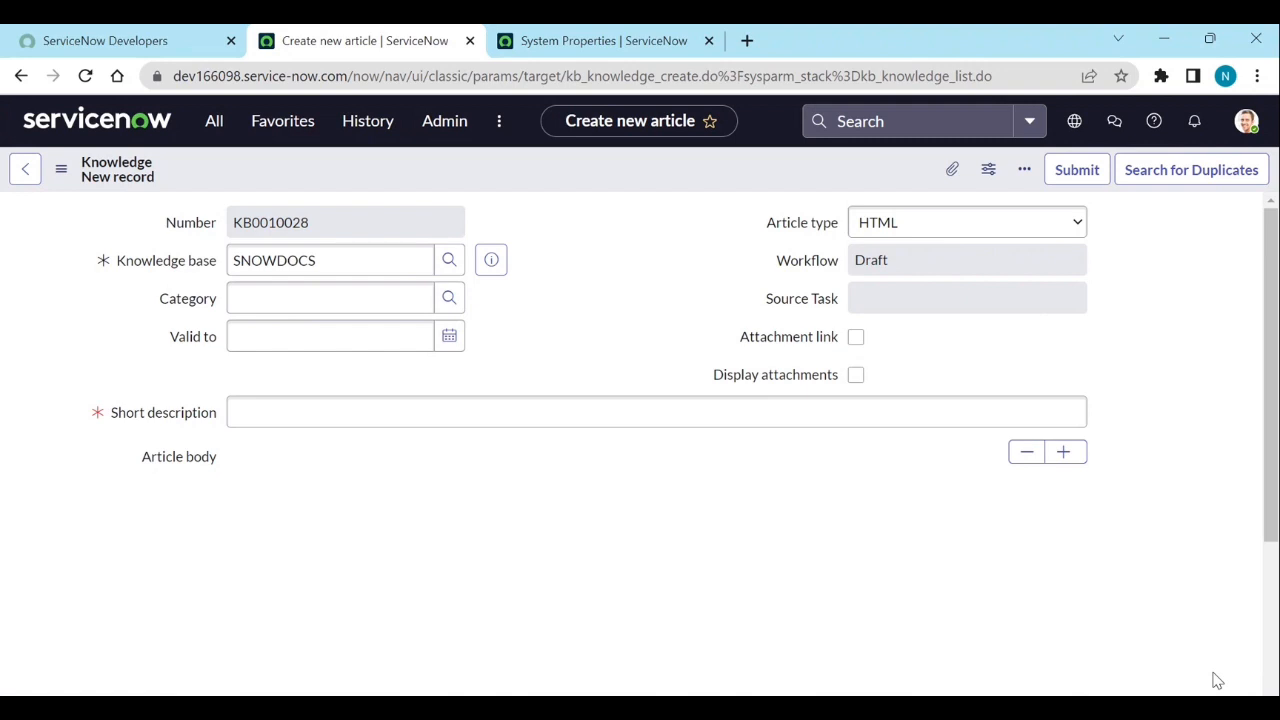
Apply the knowledge base's default values to the article and set its category to Admin.
{"action": "left_click", "coordinate": [372, 306]}
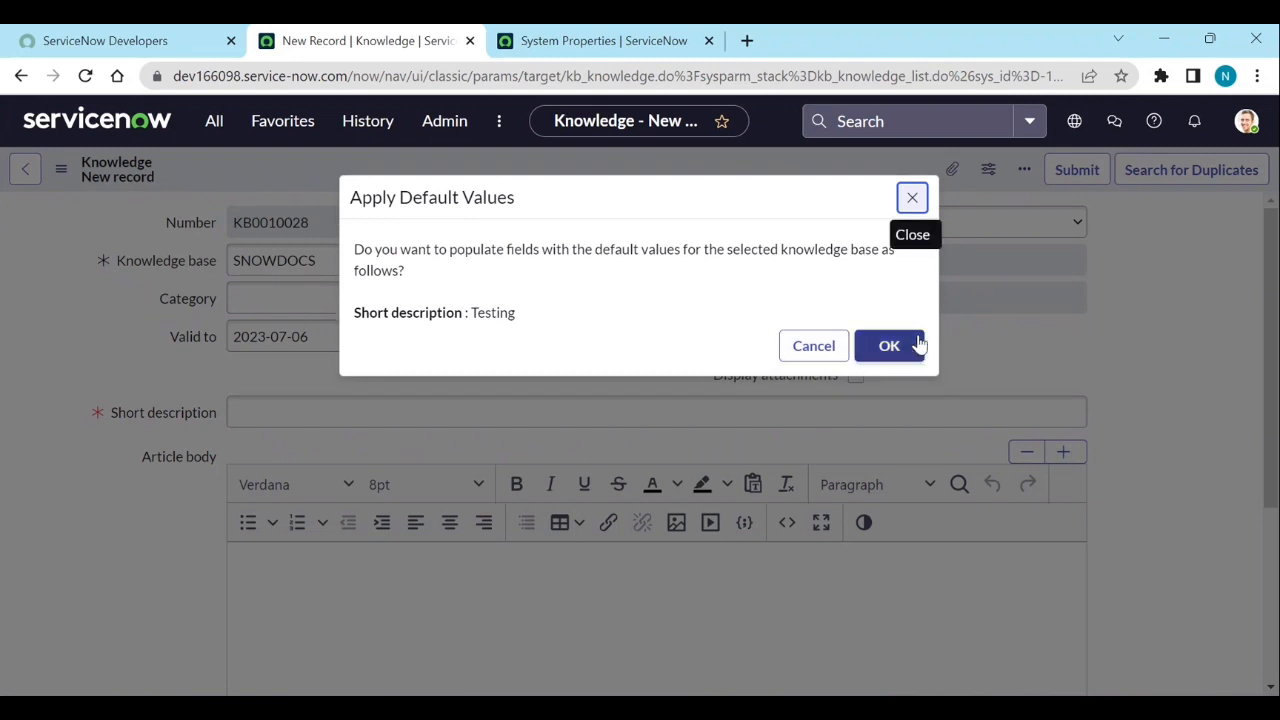
{"action": "left_click", "coordinate": [916, 343]}
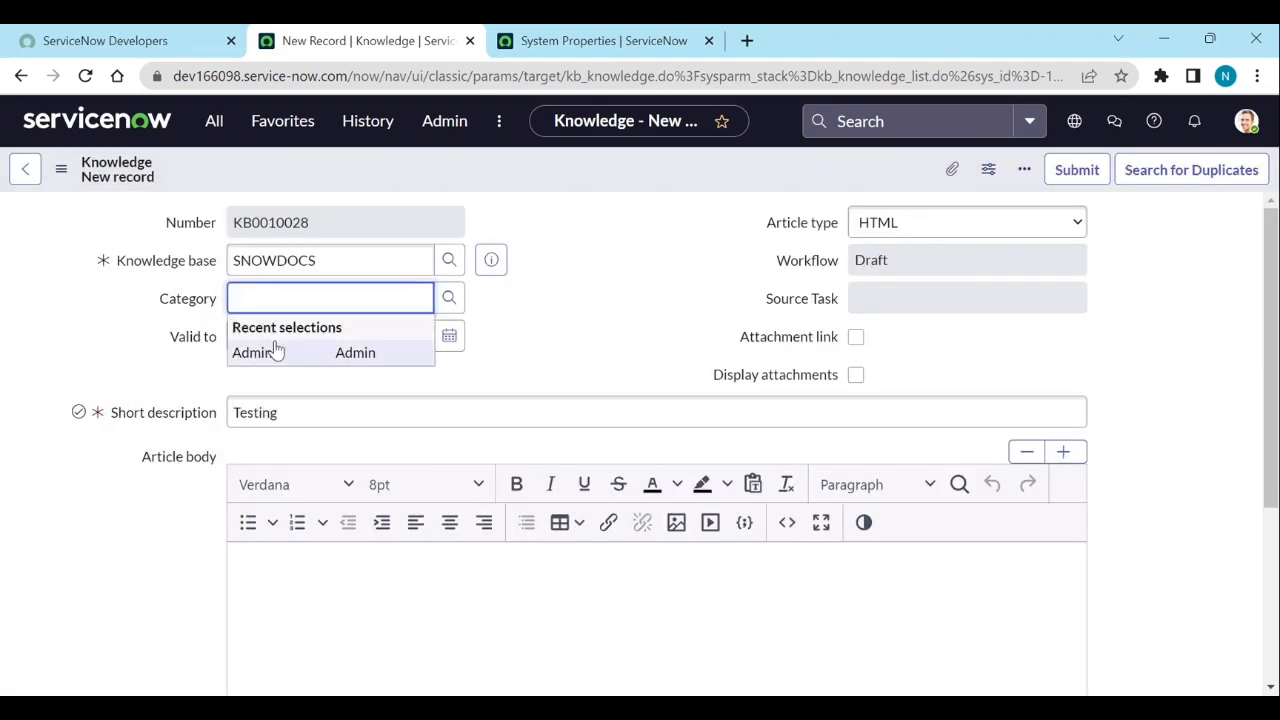
{"action": "left_click", "coordinate": [270, 355]}
{"action": "left_click", "coordinate": [580, 333]}
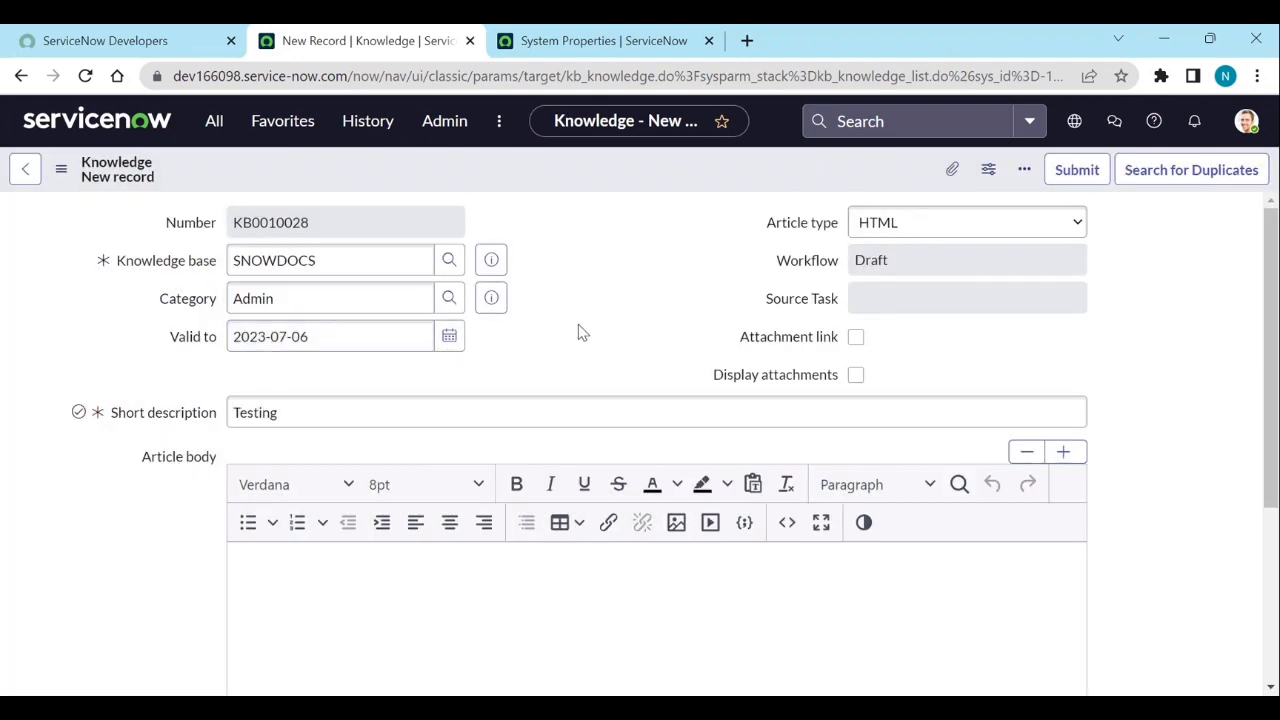
Enter "Hello , how are you" as the article body and save the article without leaving the form.
{"action": "scroll", "coordinate": [516, 385], "scroll_direction": "down", "scroll_amount": 2}
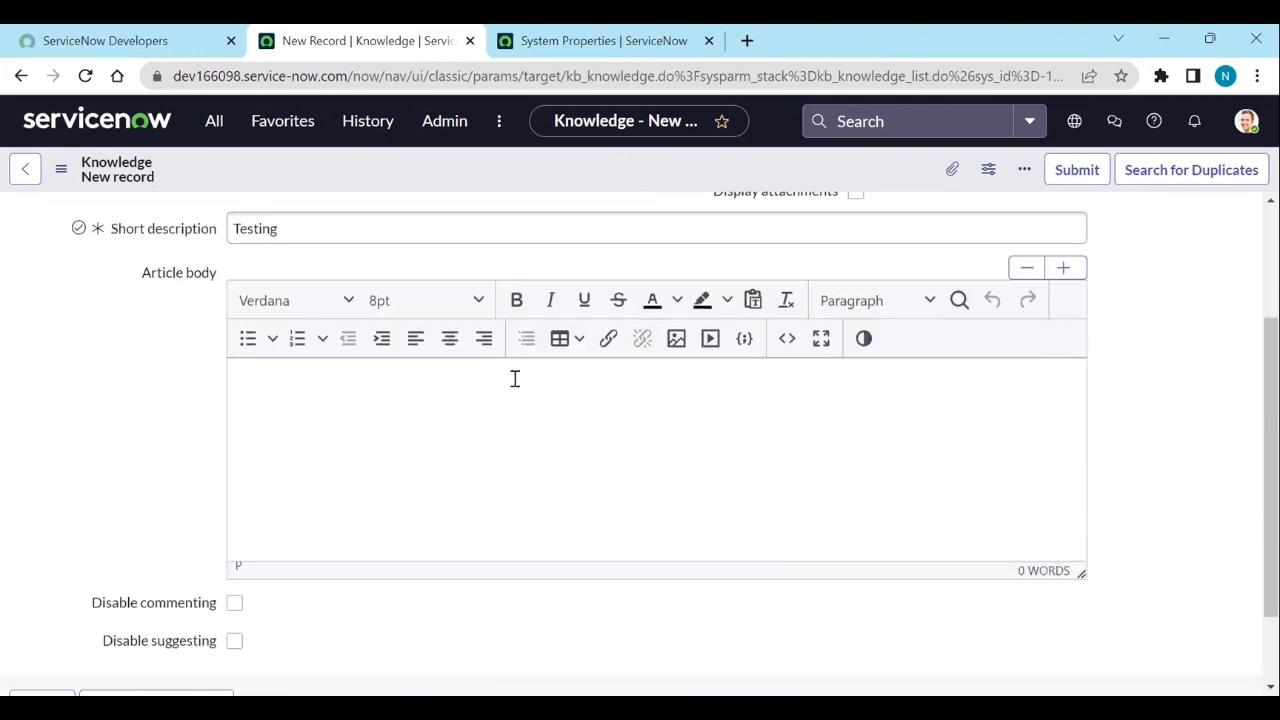
{"action": "left_click", "coordinate": [325, 415]}
{"action": "type", "text": "Test"}
{"action": "key", "text": "BackSpace"}
{"action": "key", "text": "BackSpace"}
{"action": "key", "text": "BackSpace"}
{"action": "key", "text": "BackSpace"}
{"action": "type", "text": "Hello , how a"}
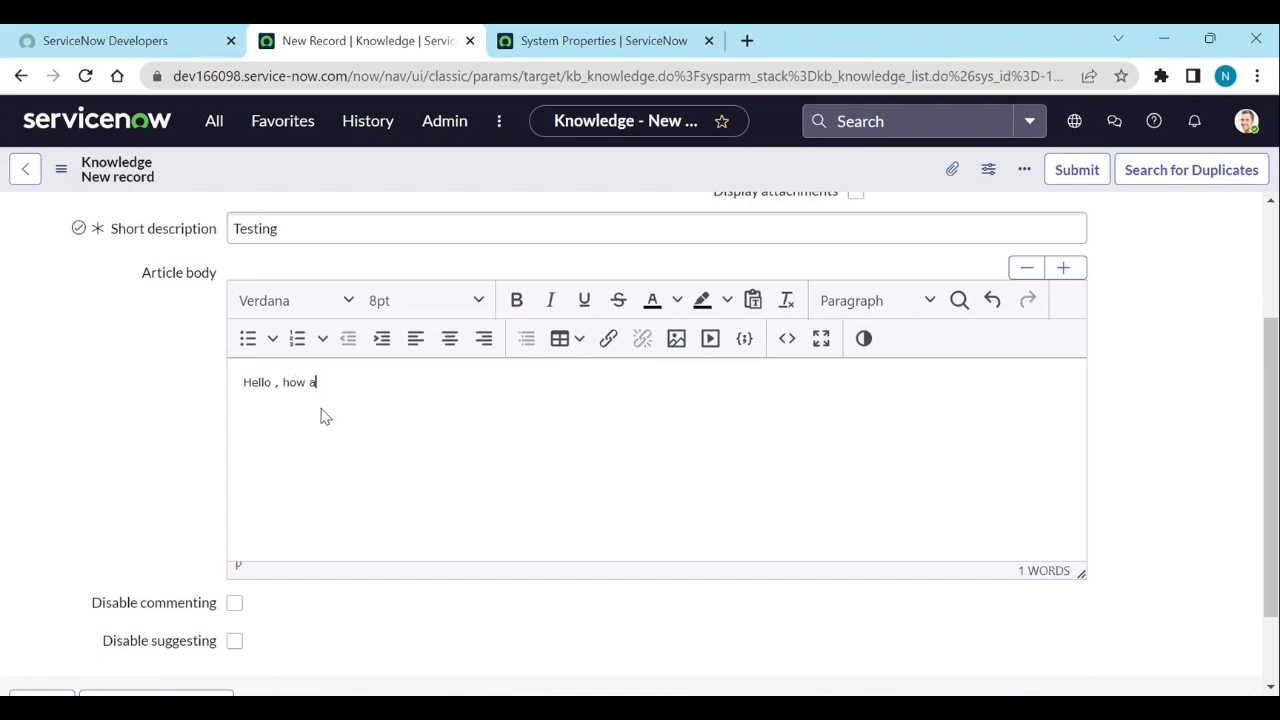
{"action": "type", "text": "re you"}
{"action": "scroll", "coordinate": [145, 431], "scroll_direction": "down", "scroll_amount": 2}
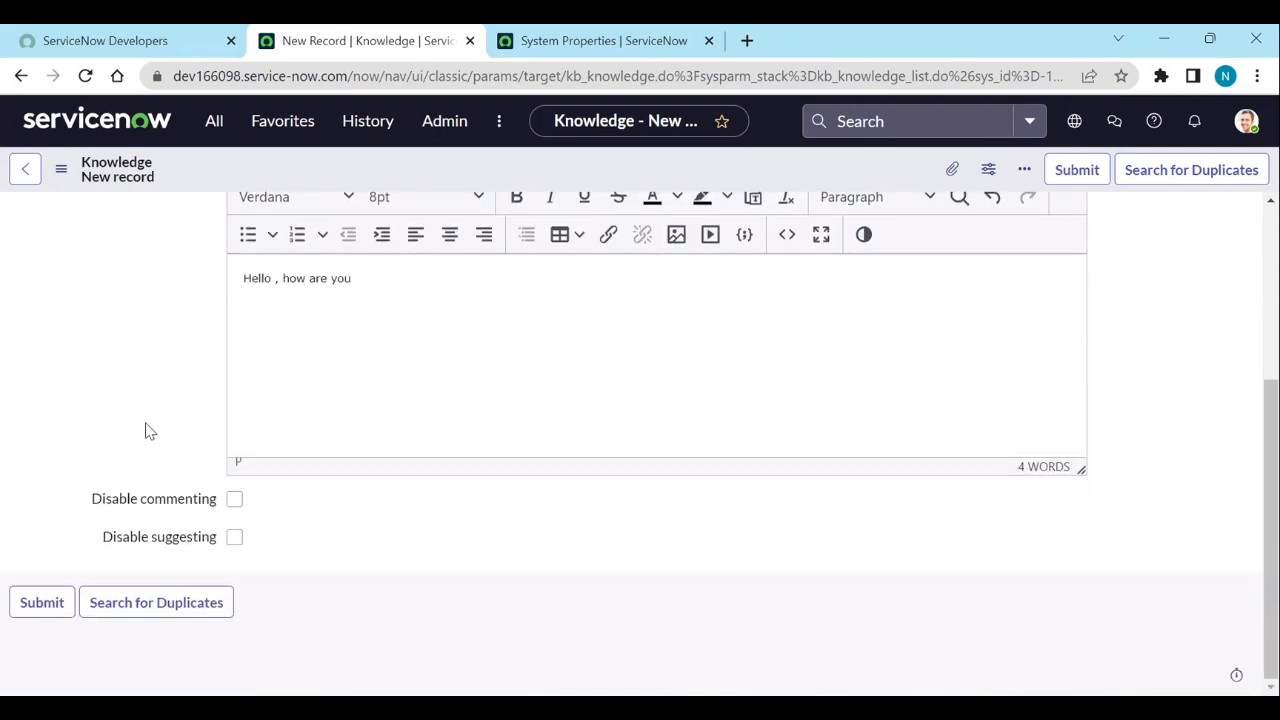
{"action": "right_click", "coordinate": [867, 180]}
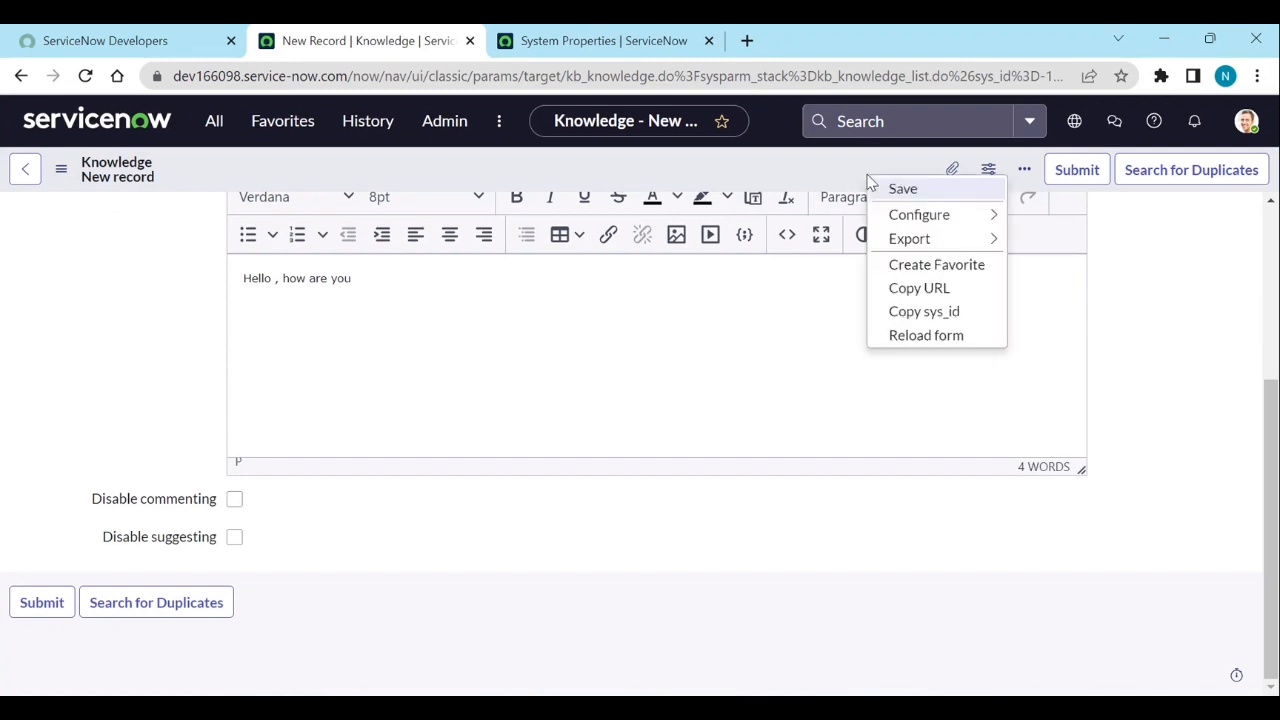
{"action": "left_click", "coordinate": [900, 190]}
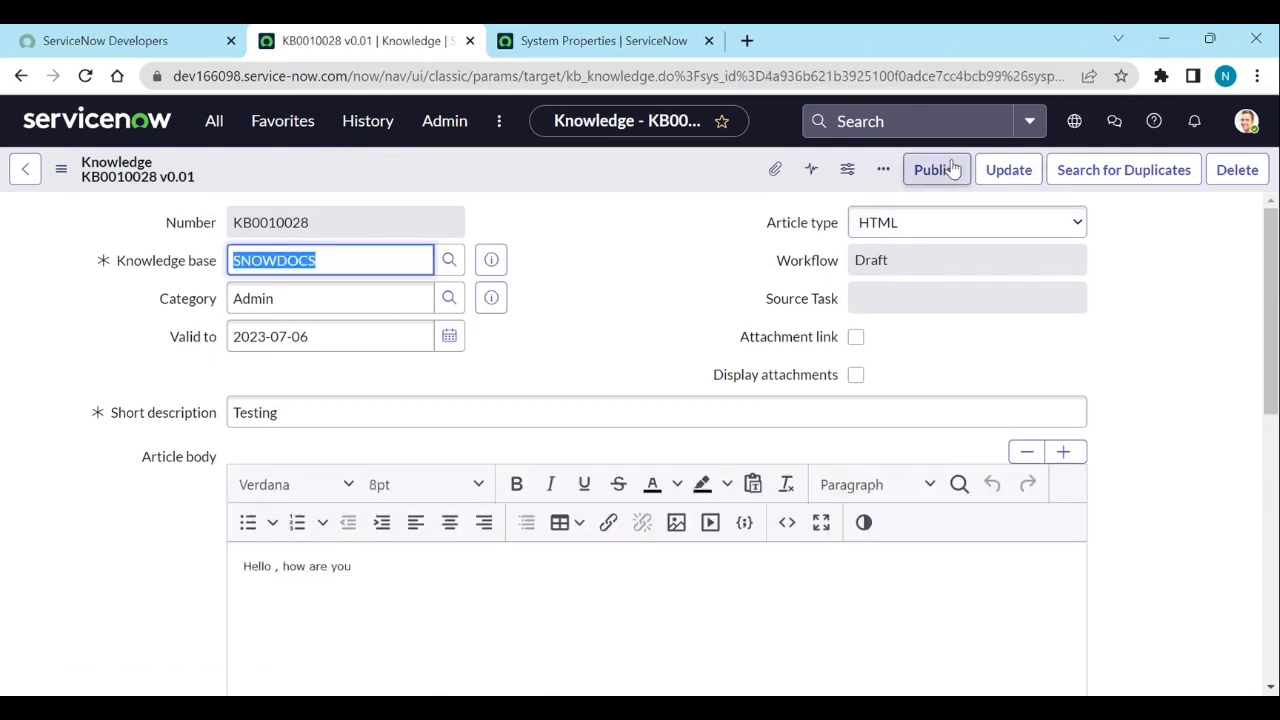
Review the saved Testing article and publish it.
{"action": "scroll", "coordinate": [516, 334], "scroll_direction": "down", "scroll_amount": 3}
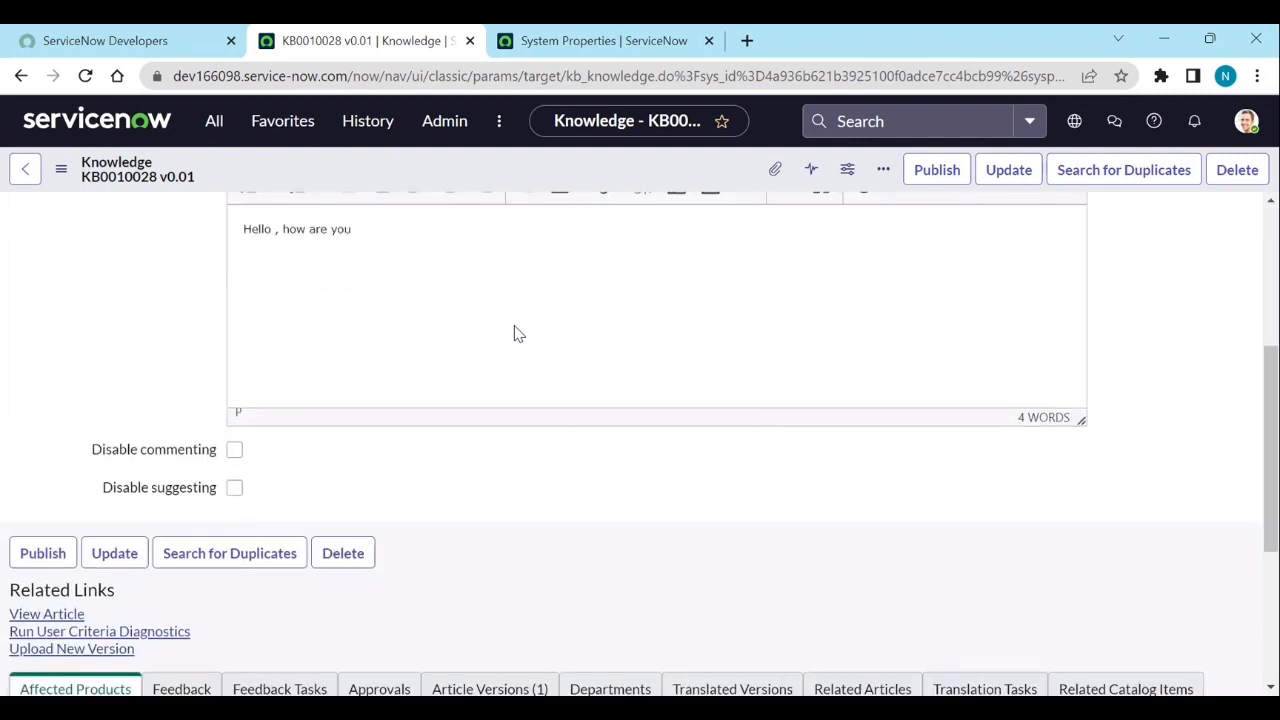
{"action": "scroll", "coordinate": [516, 334], "scroll_direction": "up", "scroll_amount": 5}
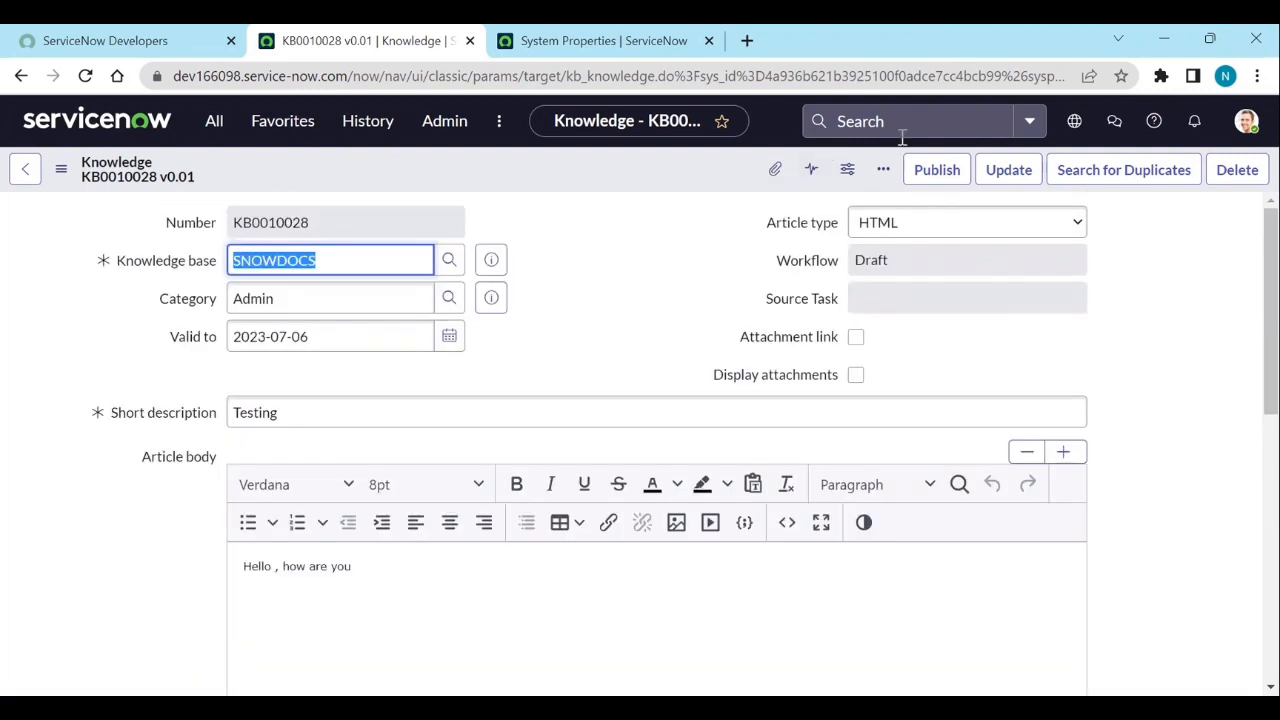
{"action": "left_click", "coordinate": [925, 172]}
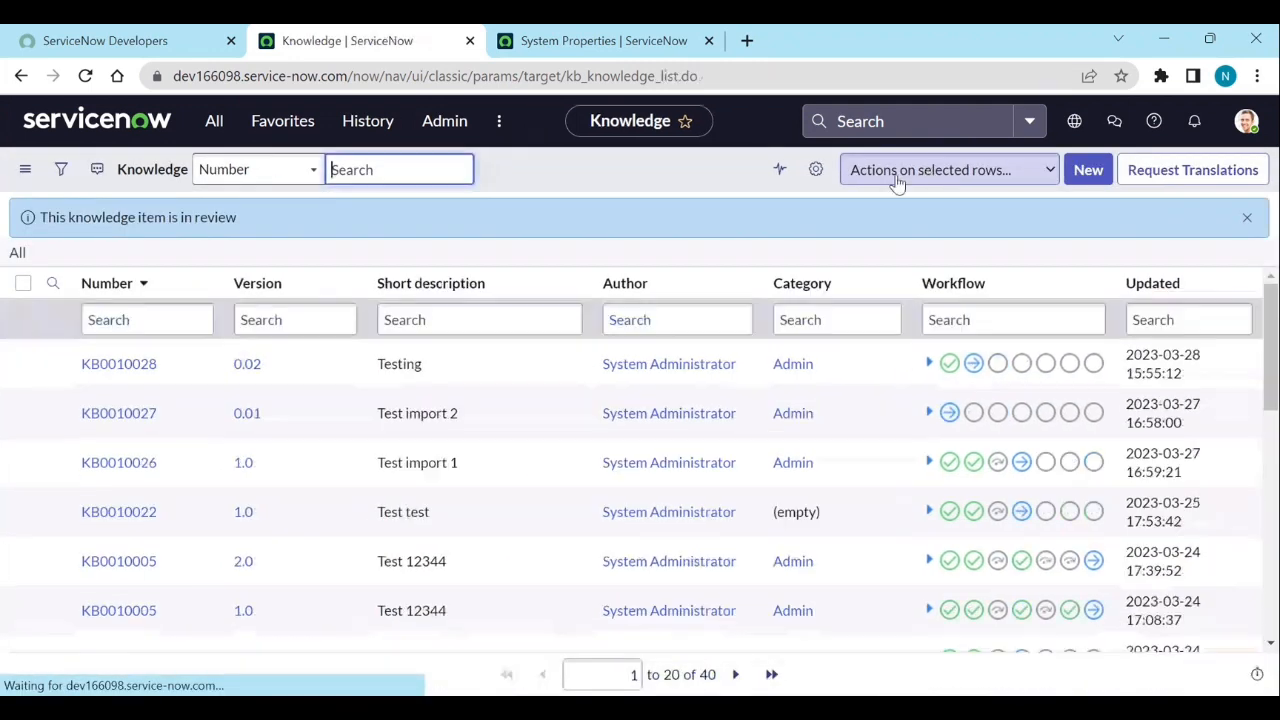
Open the Testing article under review and set the state of its first listed approval request to Approved.
{"action": "left_click", "coordinate": [134, 372]}
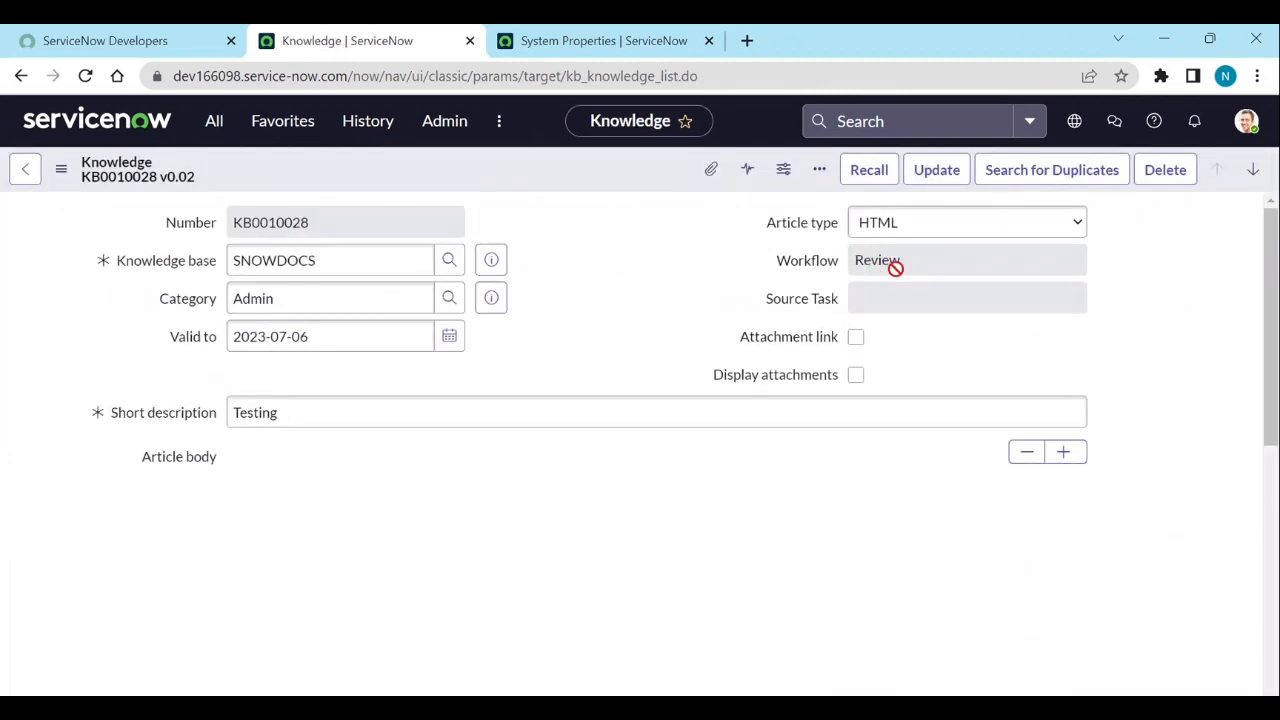
{"action": "scroll", "coordinate": [677, 309], "scroll_direction": "down", "scroll_amount": 10}
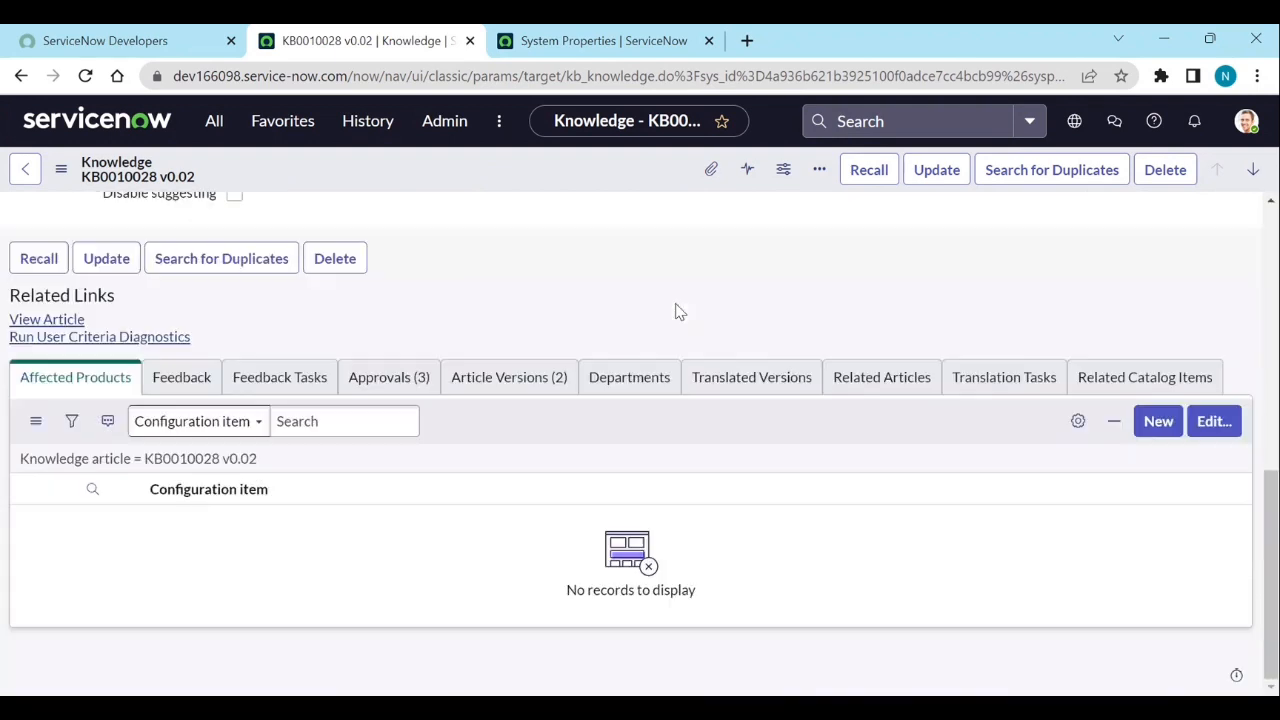
{"action": "left_click", "coordinate": [408, 377]}
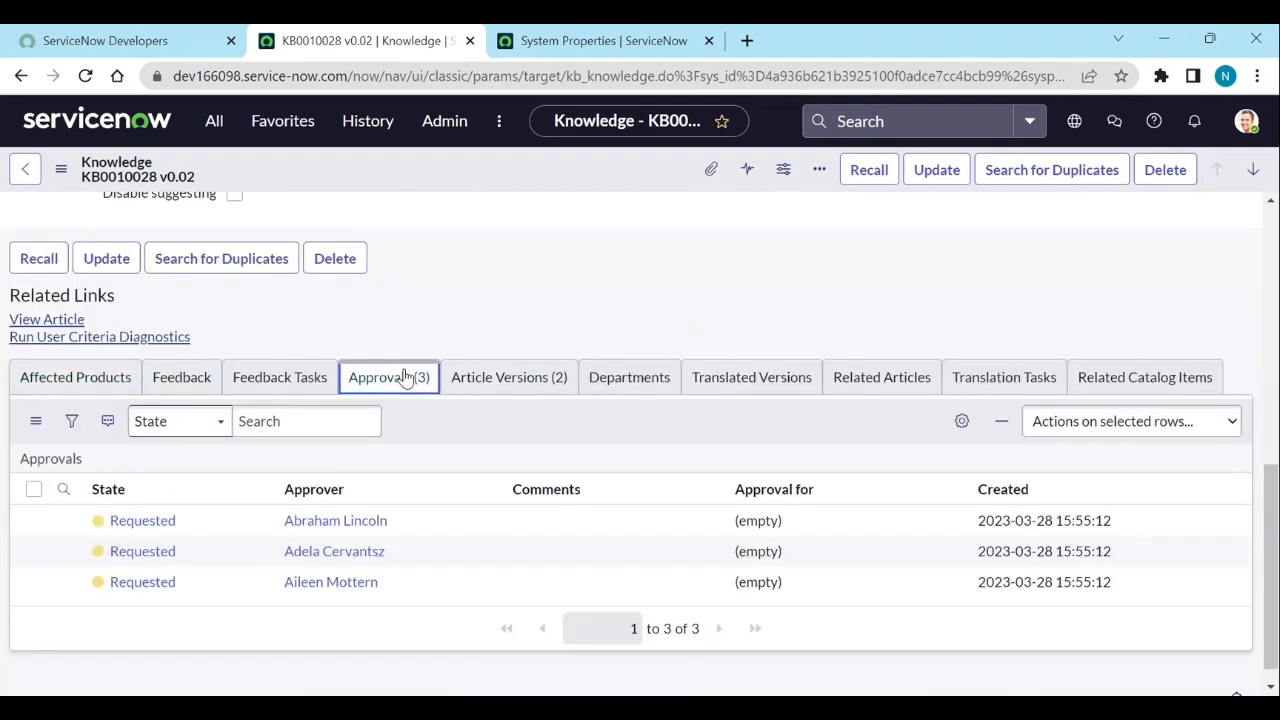
{"action": "left_click", "coordinate": [200, 527]}
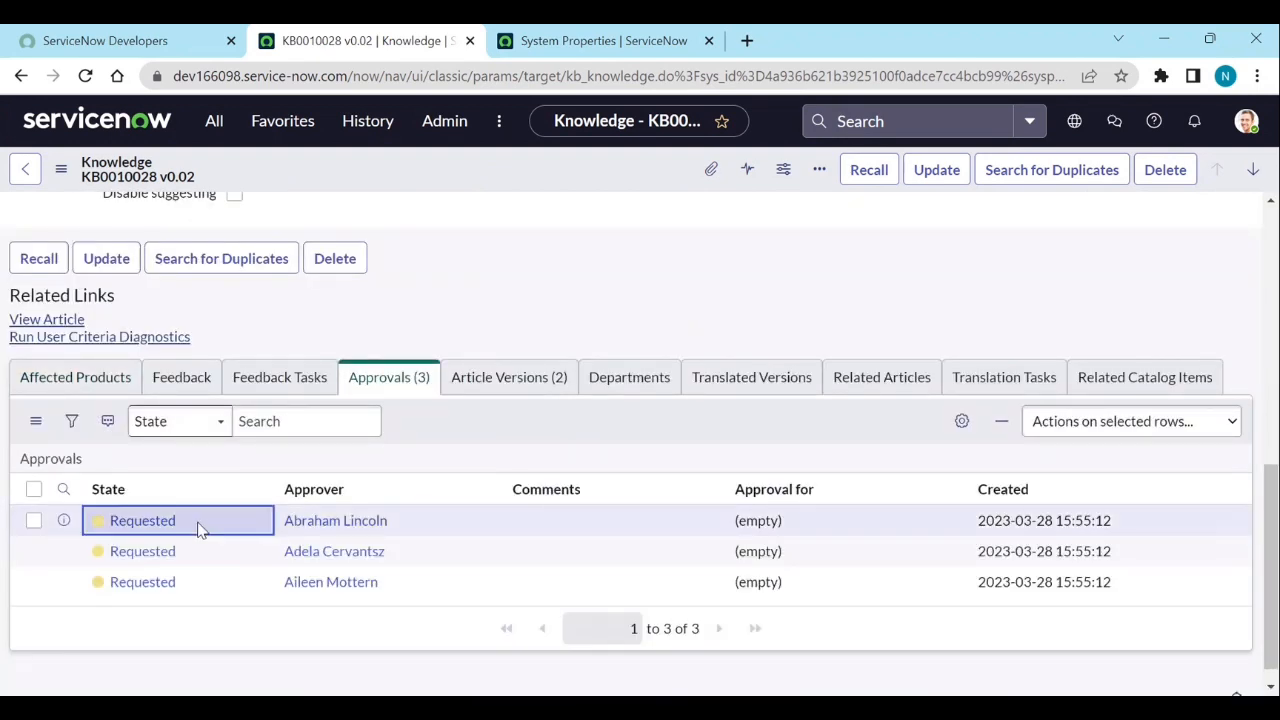
{"action": "left_click", "coordinate": [200, 527]}
{"action": "left_click", "coordinate": [197, 528]}
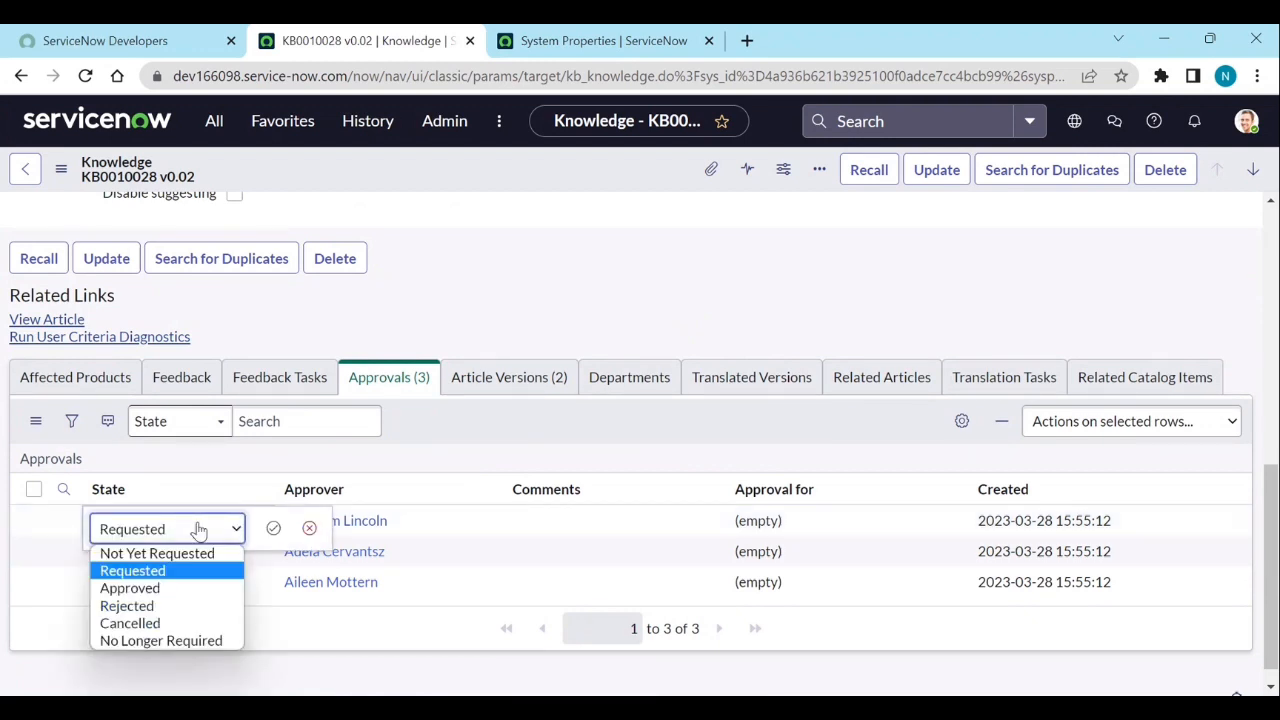
{"action": "left_click", "coordinate": [147, 592]}
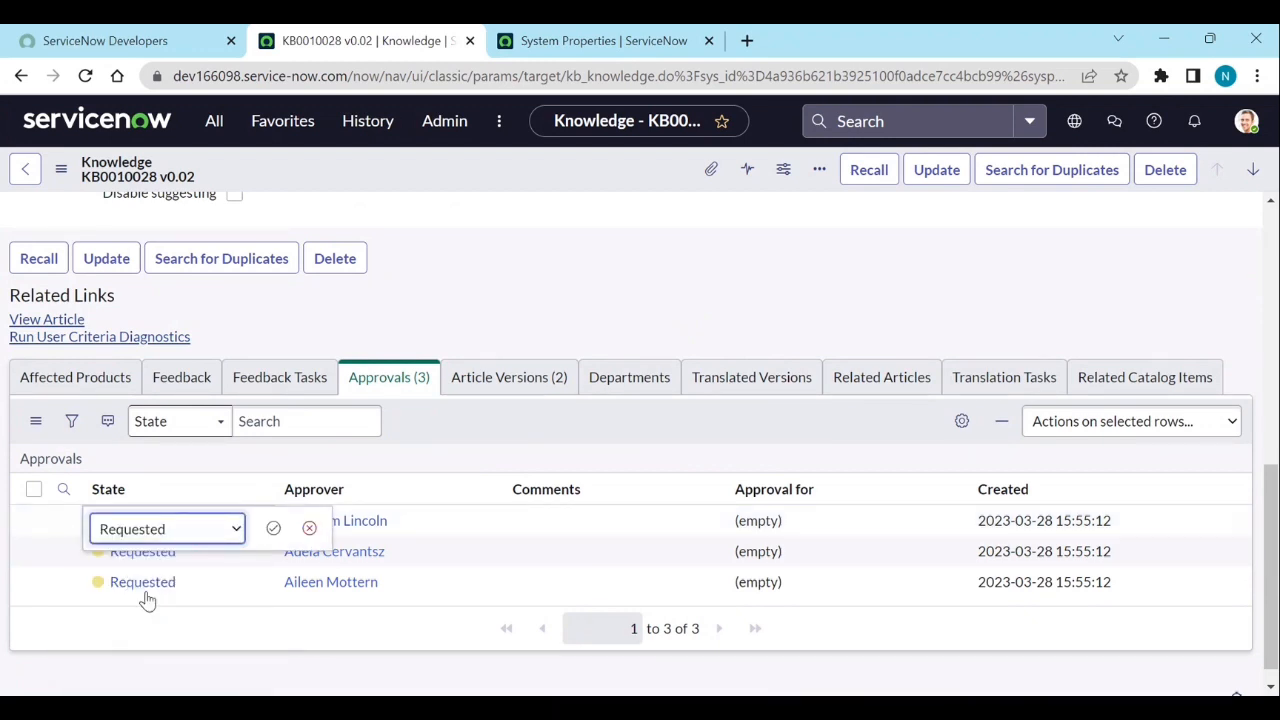
{"action": "left_click", "coordinate": [273, 528]}
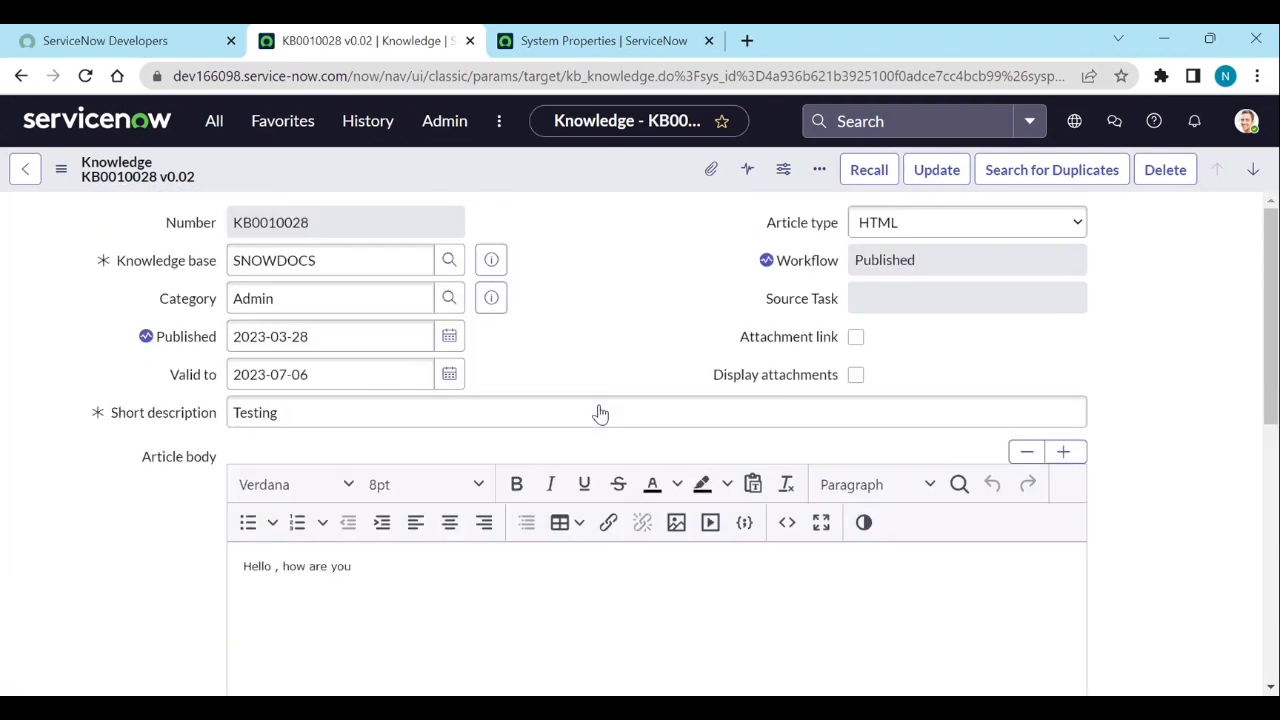
Reload the Testing article and examine its published version, approvals and translation tasks.
{"action": "left_click", "coordinate": [85, 77]}
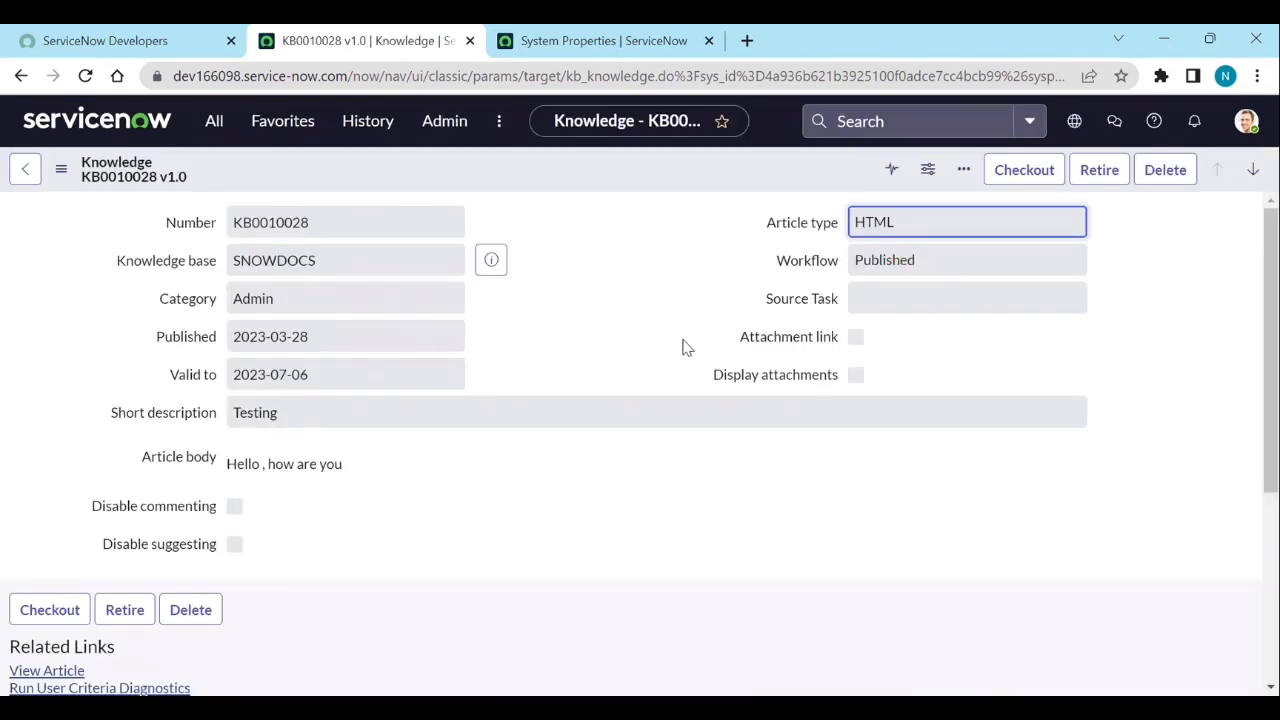
{"action": "scroll", "coordinate": [685, 347], "scroll_direction": "down", "scroll_amount": 3}
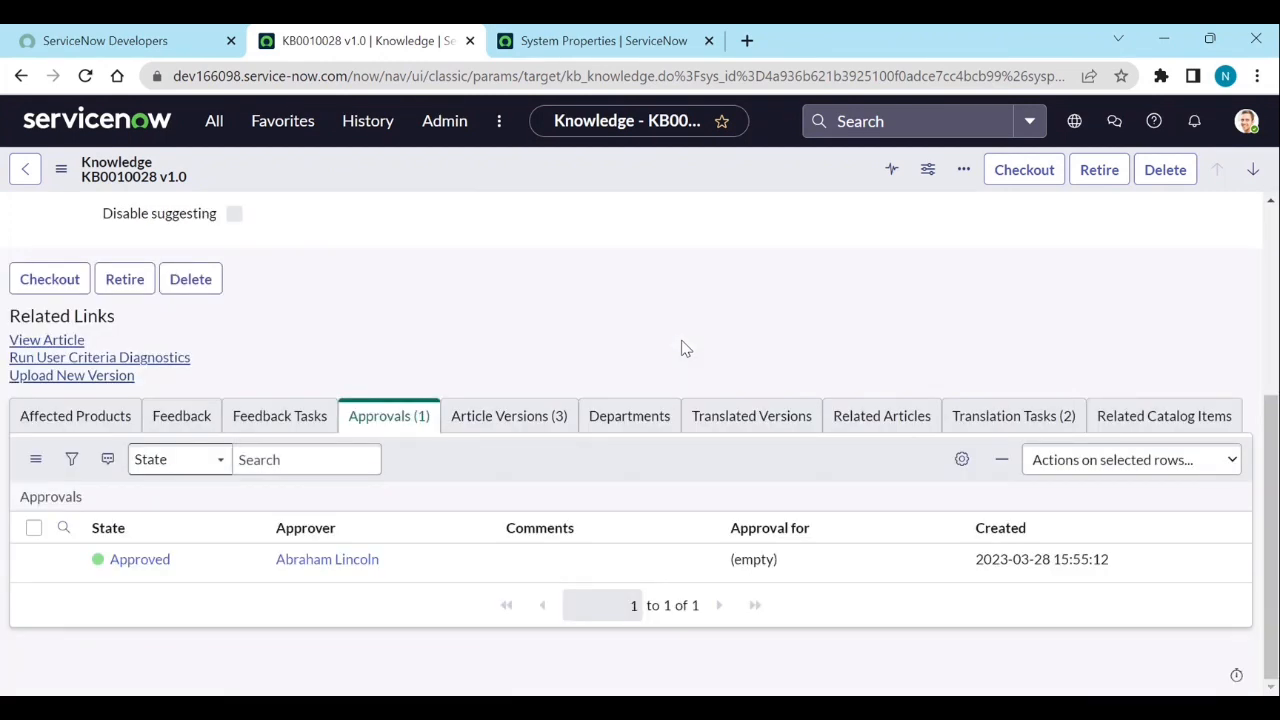
{"action": "scroll", "coordinate": [683, 345], "scroll_direction": "up", "scroll_amount": 3}
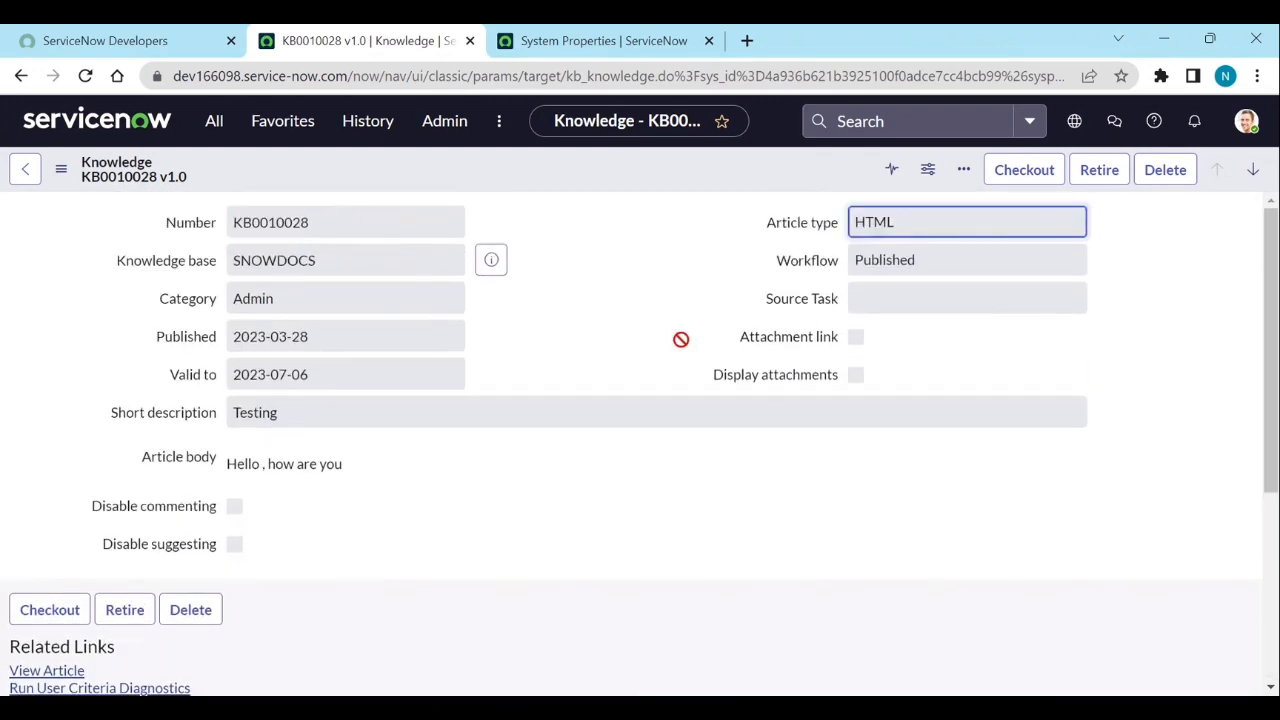
{"action": "scroll", "coordinate": [681, 339], "scroll_direction": "down", "scroll_amount": 3}
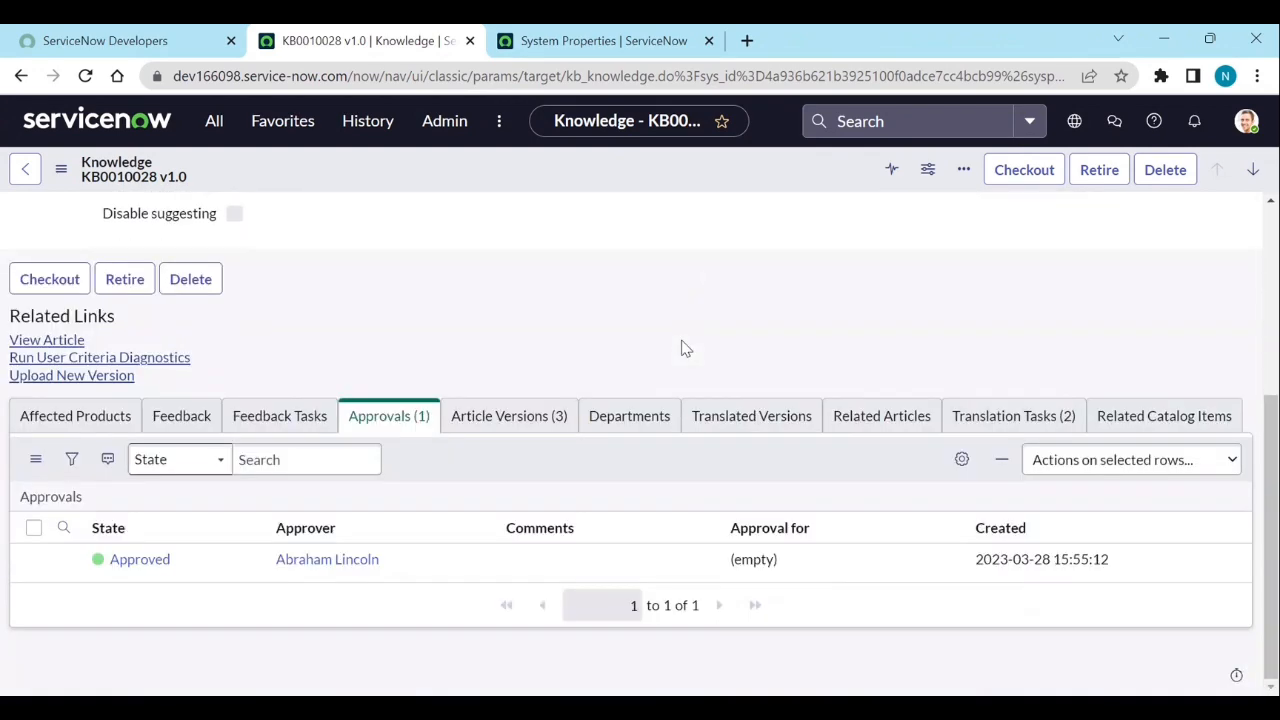
{"action": "left_click", "coordinate": [1015, 418]}
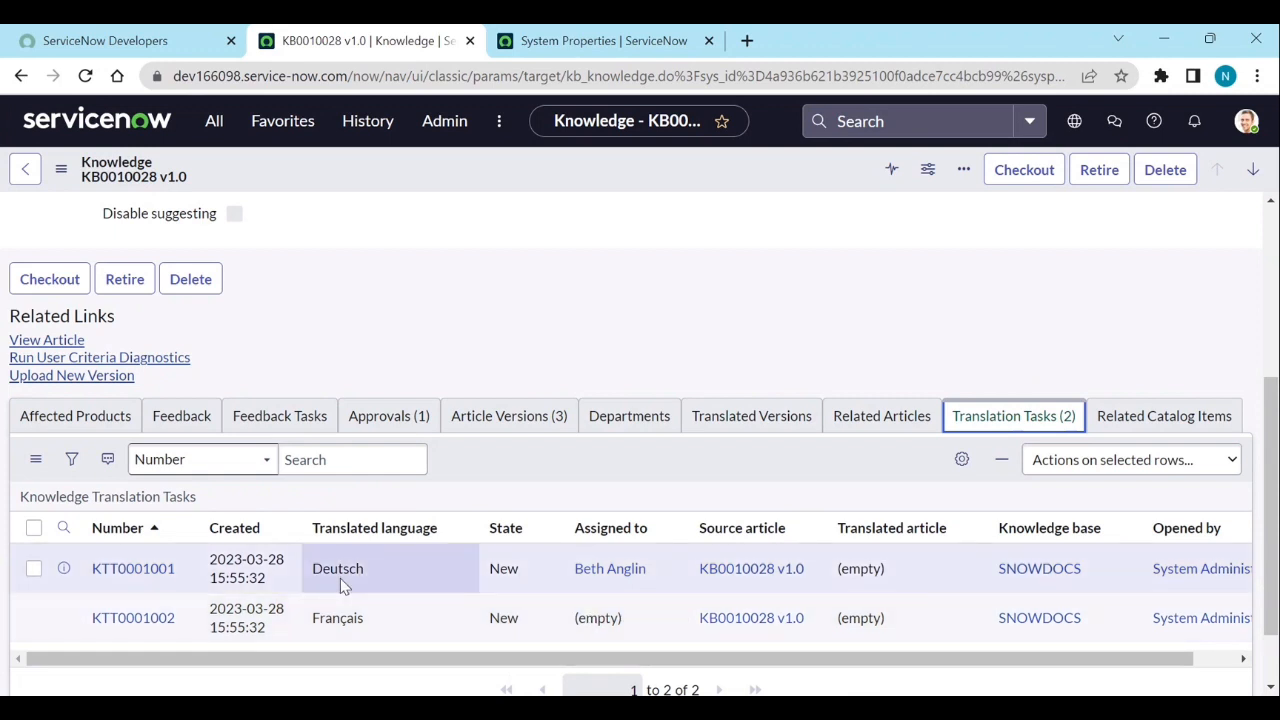
Open the Deutsch translation task of the article in a separate browser tab and review its details.
{"action": "left_click", "coordinate": [147, 570], "text": "ctrl"}
{"action": "left_click", "coordinate": [808, 42]}
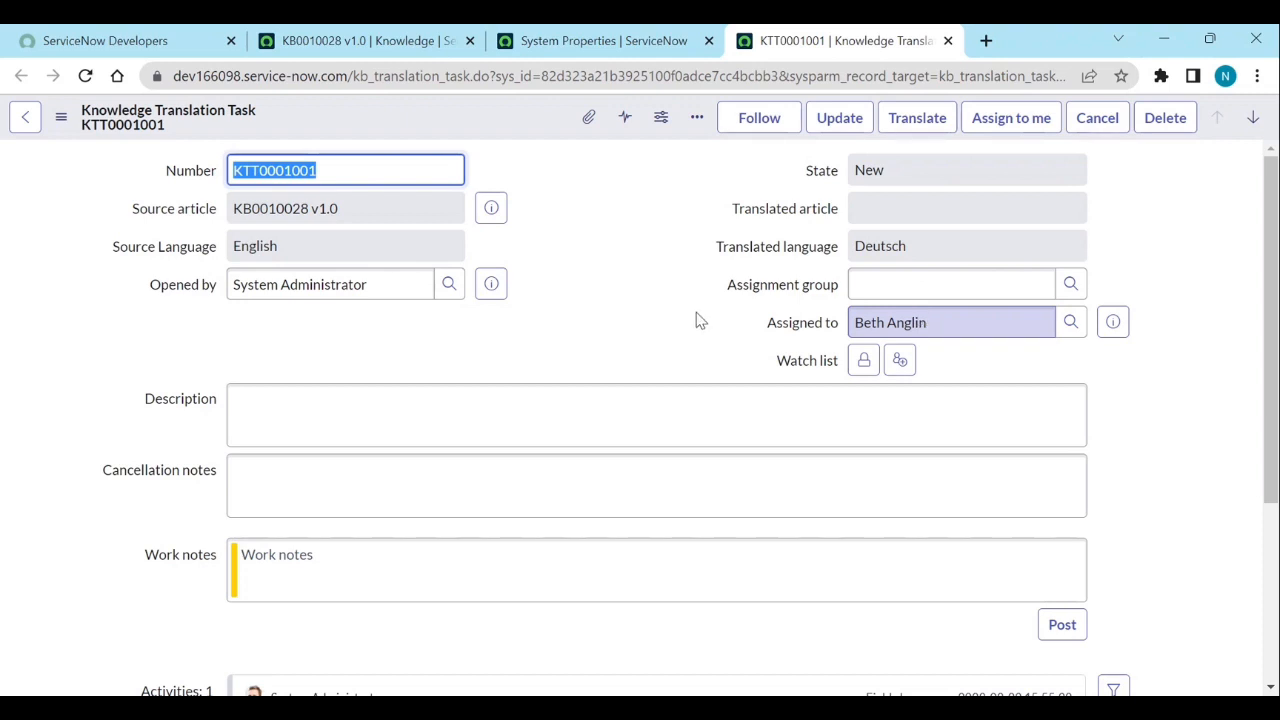
{"action": "scroll", "coordinate": [695, 316], "scroll_direction": "down", "scroll_amount": 3}
{"action": "scroll", "coordinate": [697, 312], "scroll_direction": "up", "scroll_amount": 3}
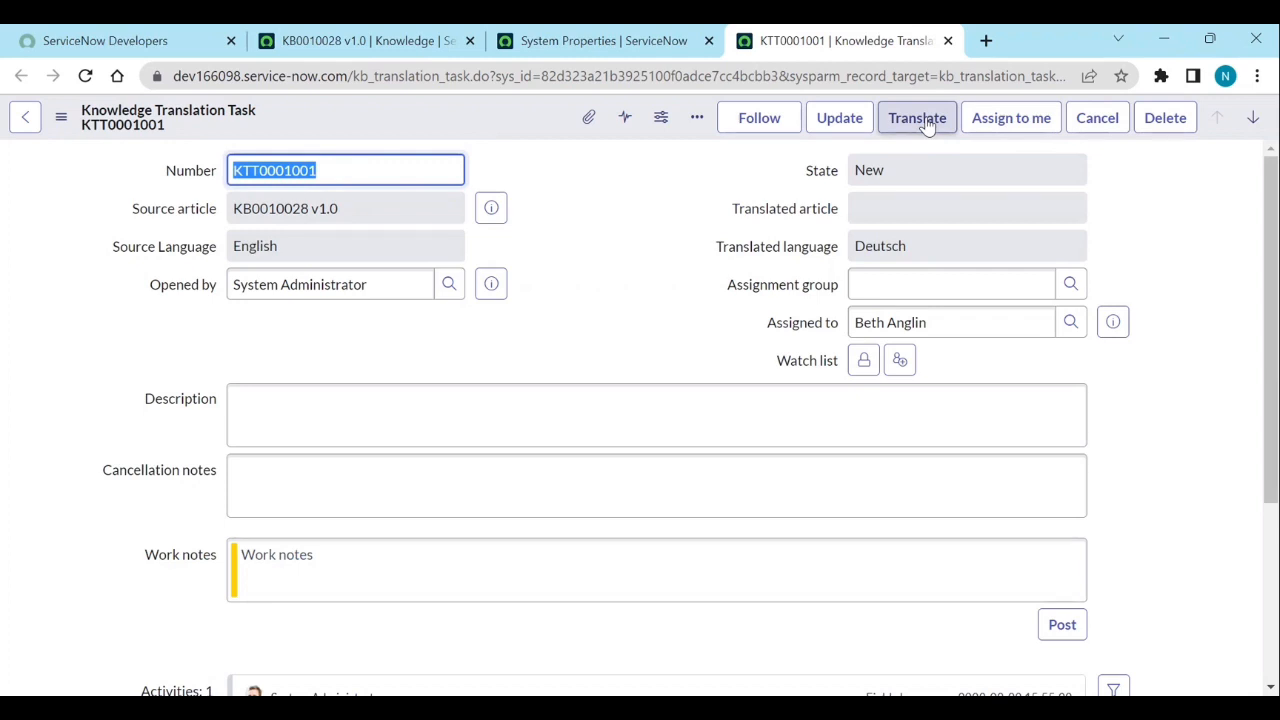
Return to the article and impersonate the translator assigned to the Deutsch translation task.
{"action": "left_click", "coordinate": [391, 49]}
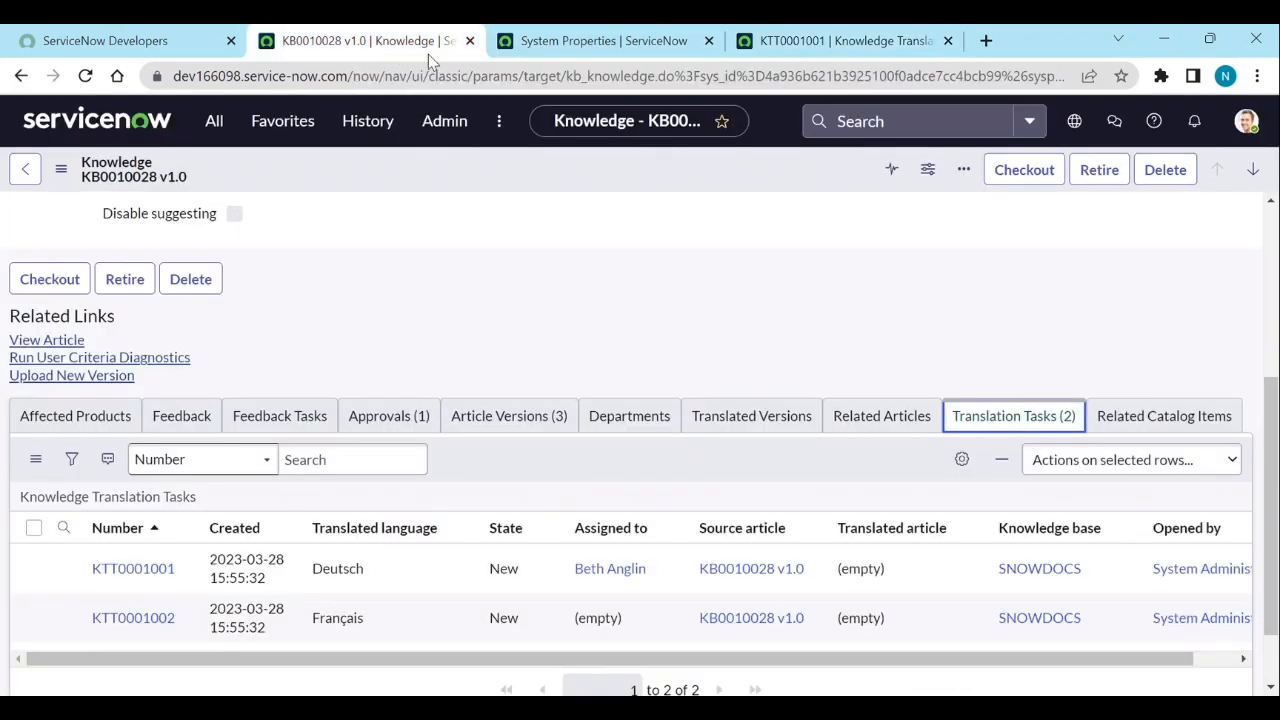
{"action": "left_click", "coordinate": [1244, 122]}
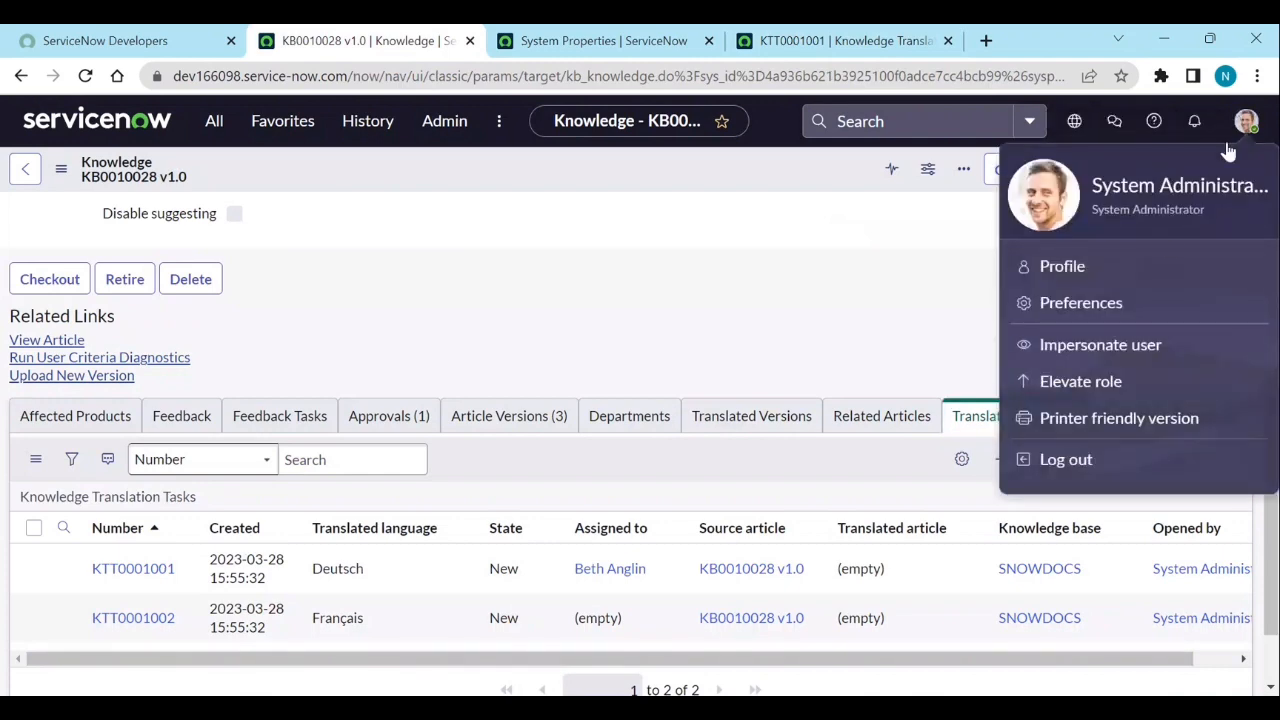
{"action": "left_click", "coordinate": [1097, 345]}
{"action": "scroll", "coordinate": [590, 403], "scroll_direction": "down", "scroll_amount": 2}
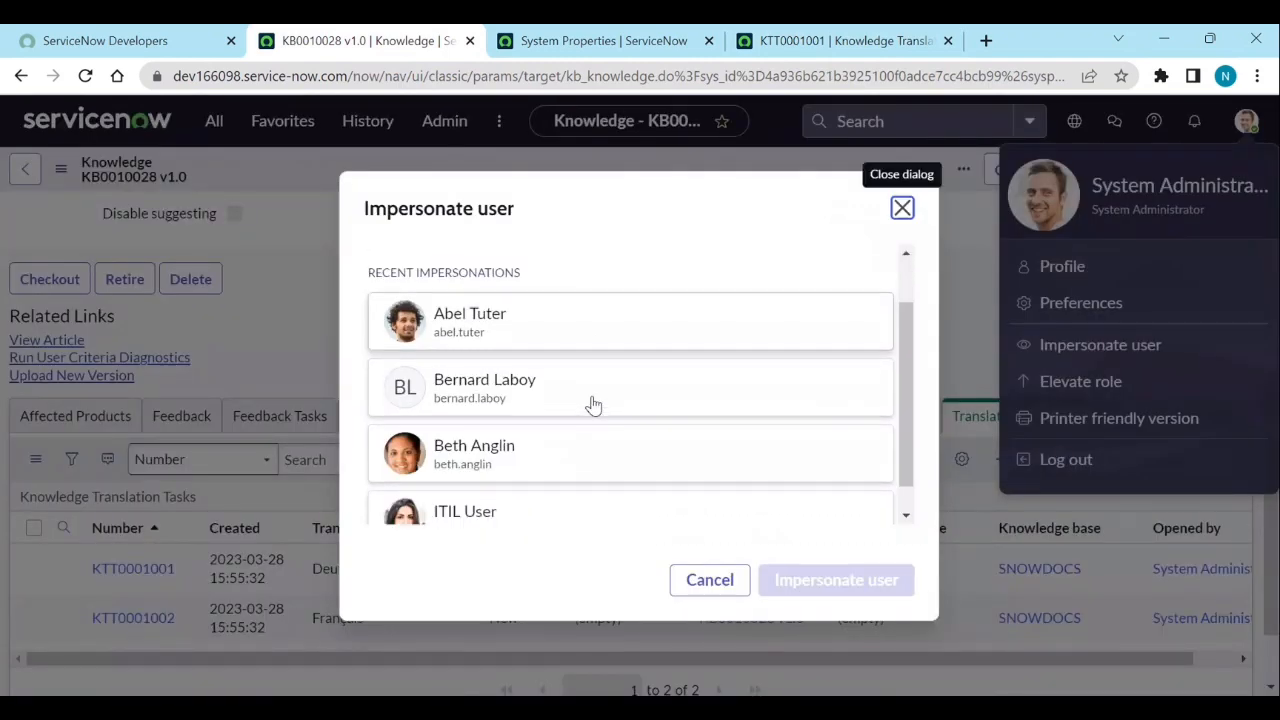
{"action": "left_click", "coordinate": [580, 459]}
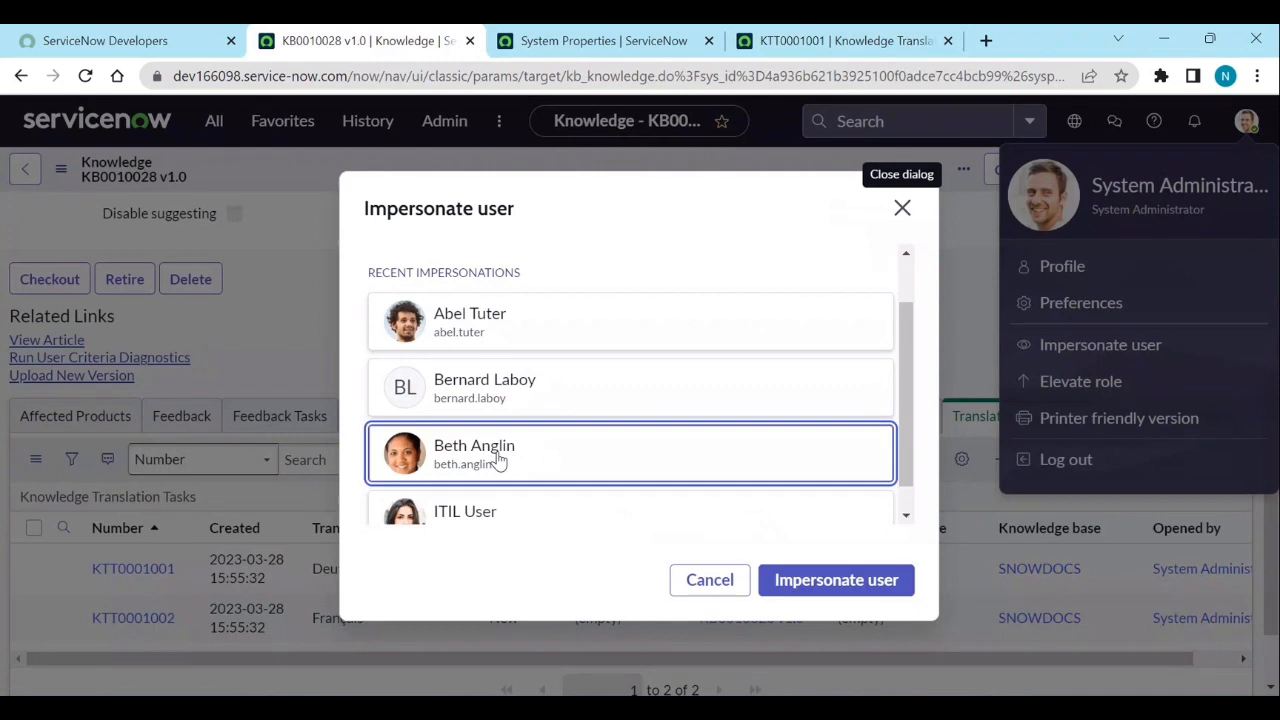
{"action": "left_click", "coordinate": [877, 590]}
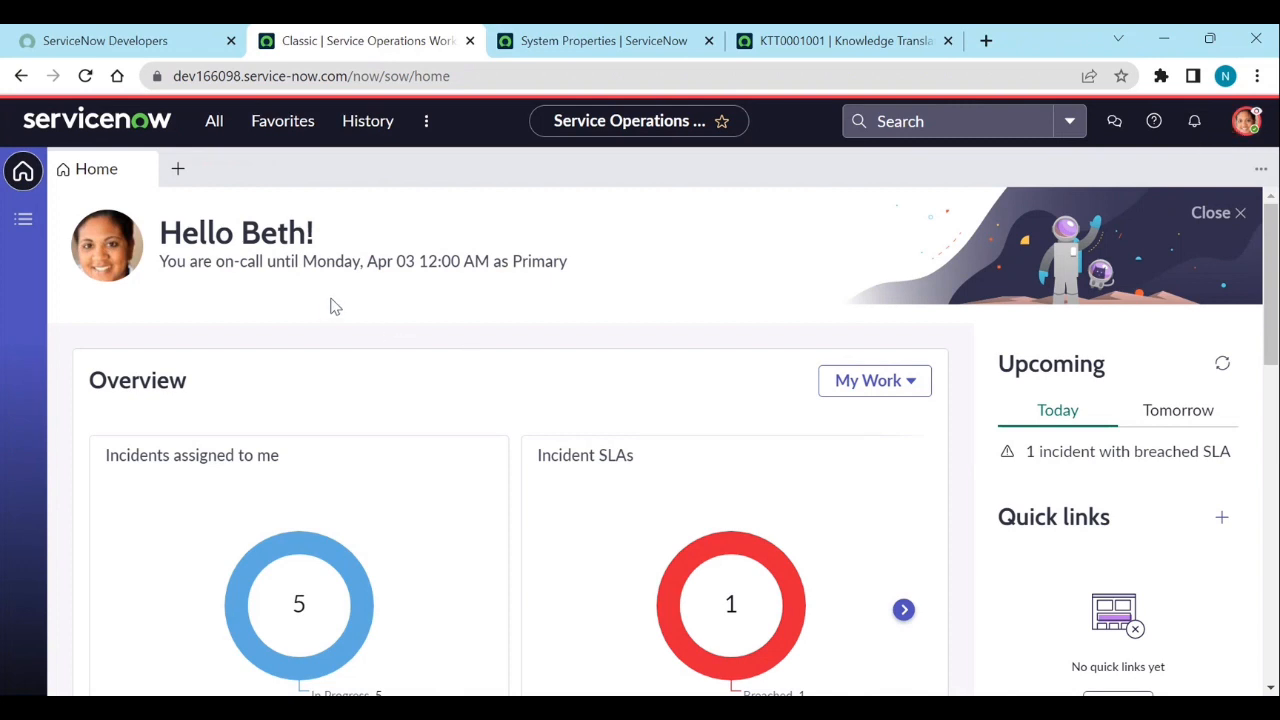
Reload the Deutsch translation task as the impersonated translator, start its translation and clear the prefilled target article body.
{"action": "left_click", "coordinate": [800, 52]}
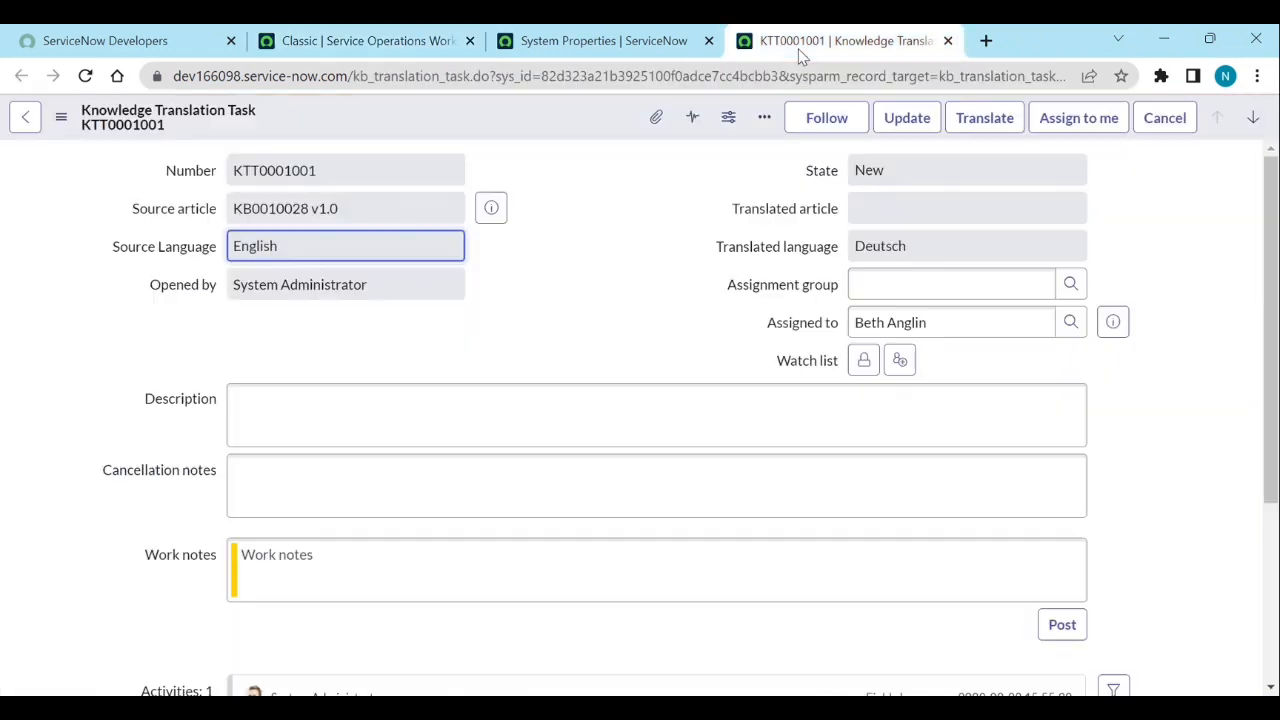
{"action": "left_click", "coordinate": [85, 76]}
{"action": "left_click", "coordinate": [990, 125]}
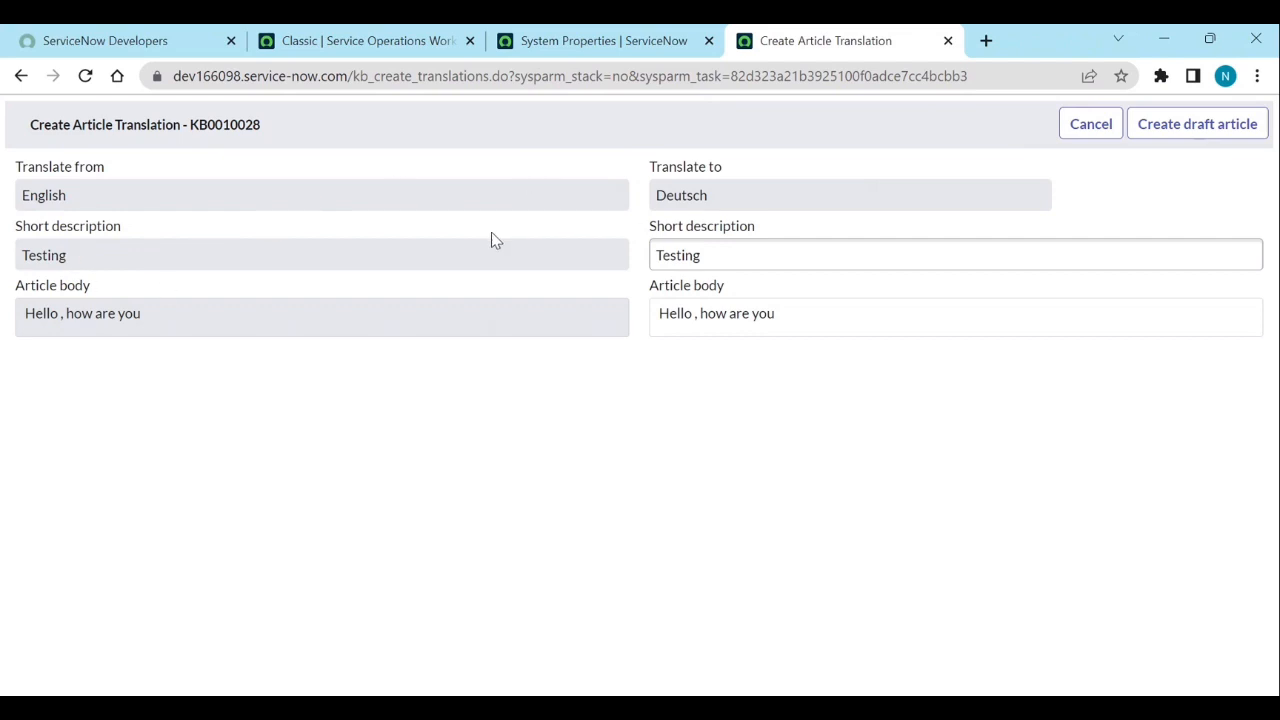
{"action": "triple_click", "coordinate": [824, 323]}
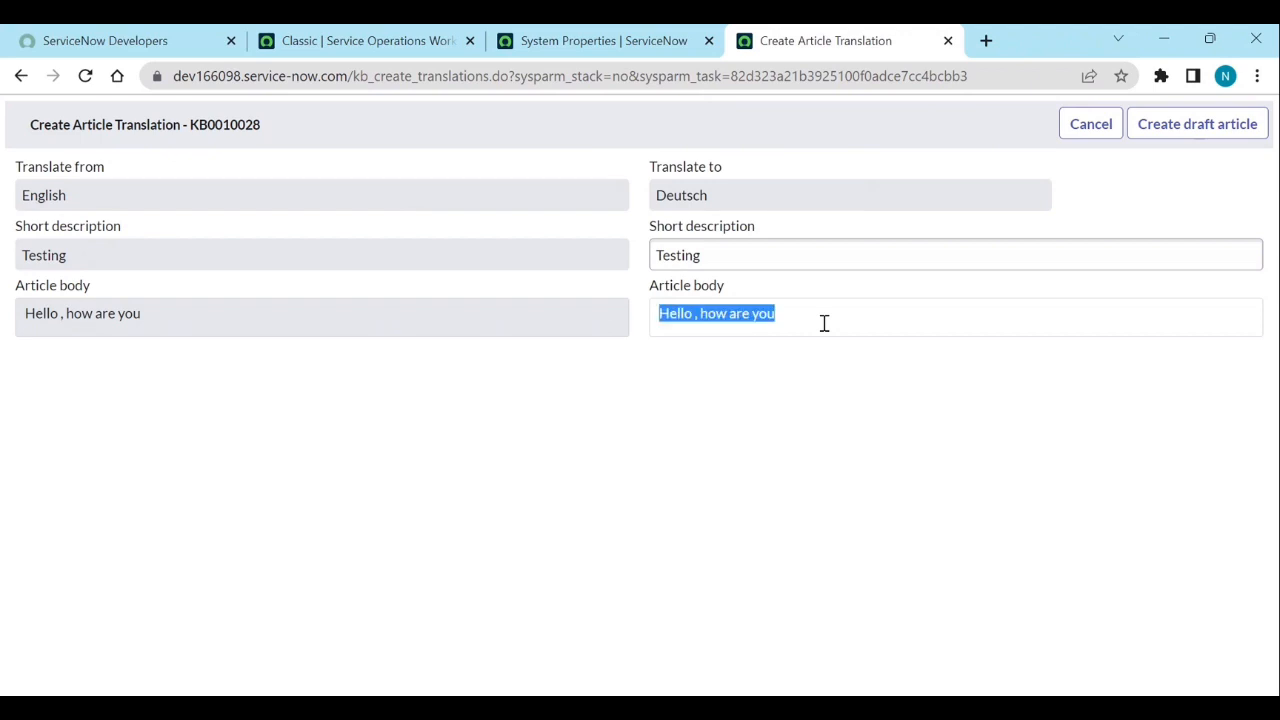
{"action": "key", "text": "BackSpace"}
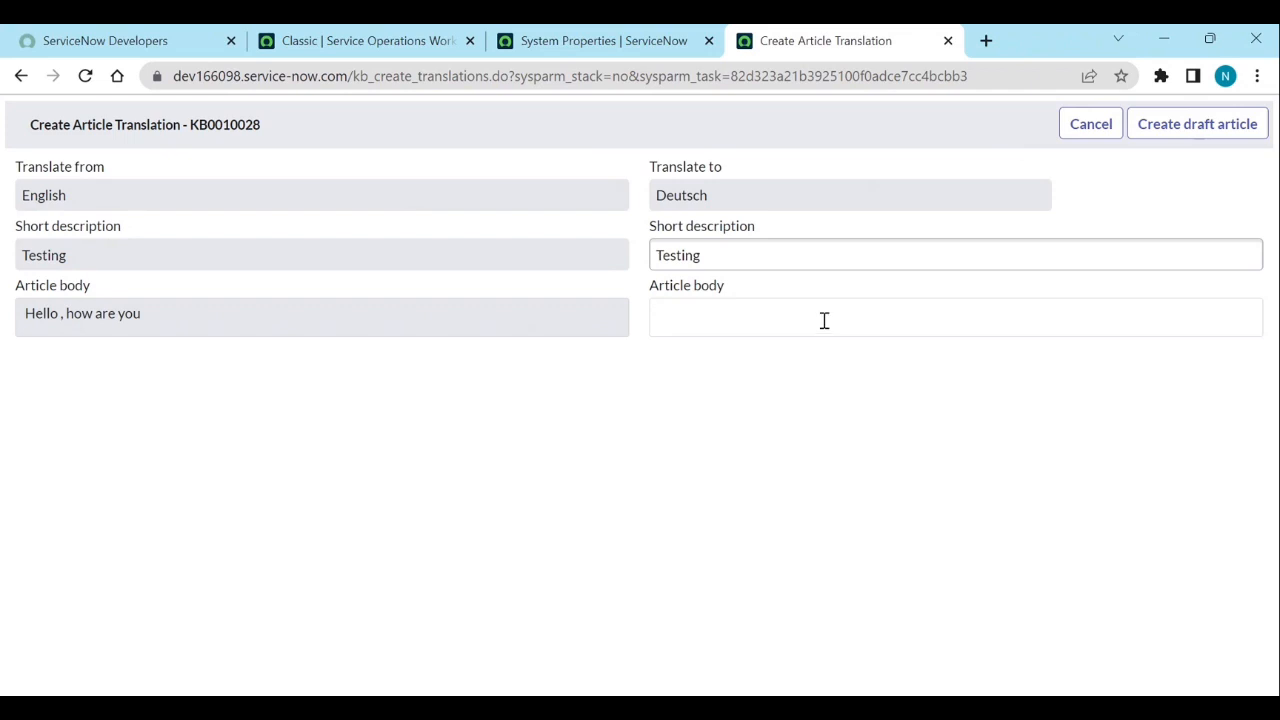
Open Google Translate in a new browser tab from the Google apps.
{"action": "left_click", "coordinate": [986, 40]}
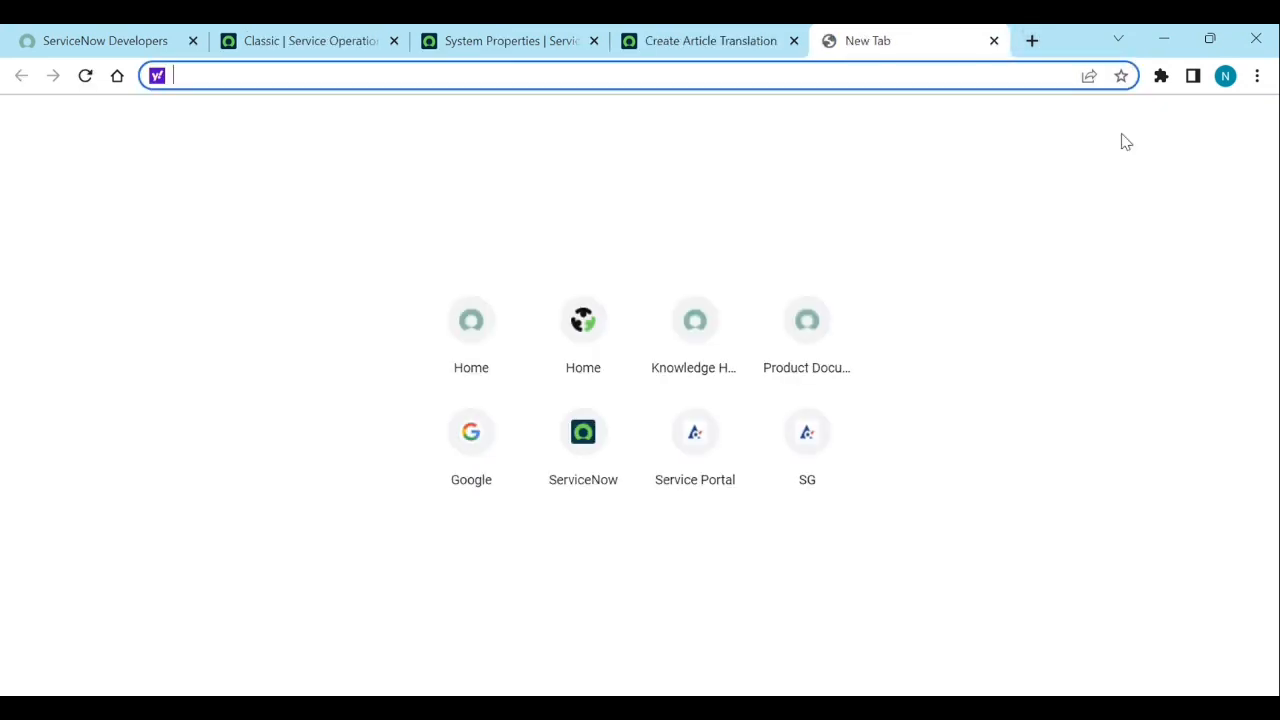
{"action": "left_click", "coordinate": [470, 448]}
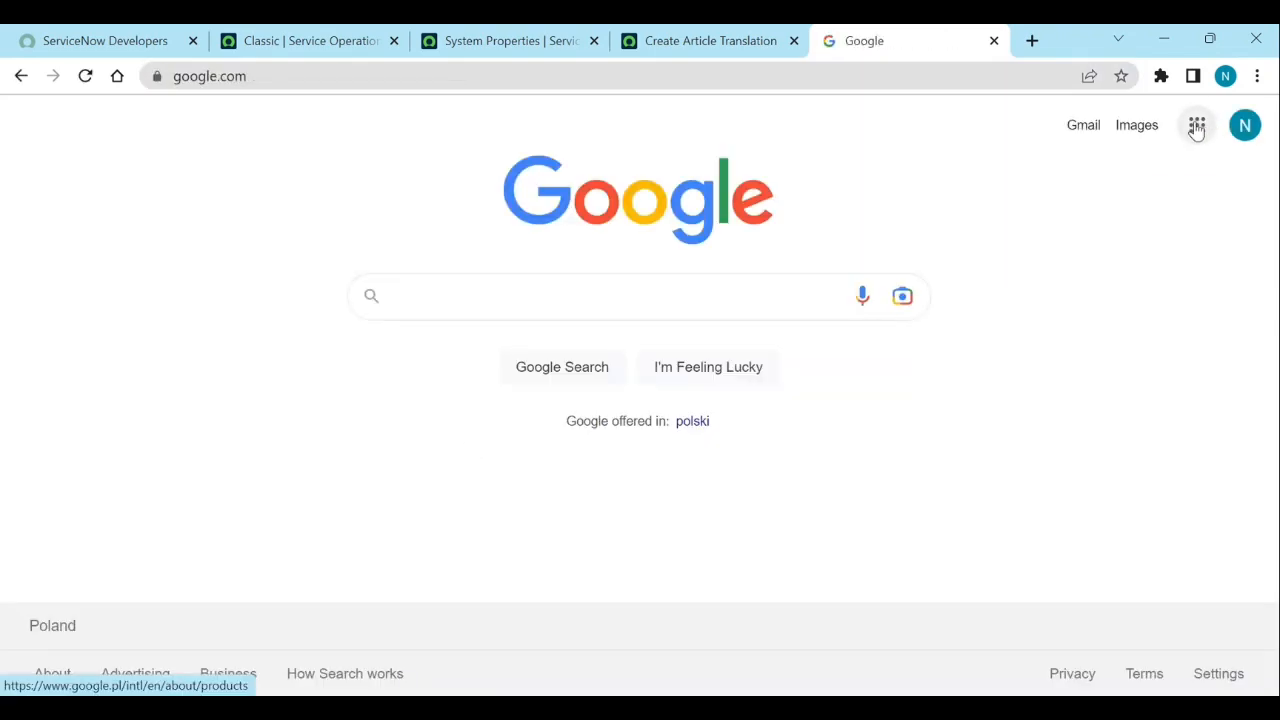
{"action": "left_click", "coordinate": [1196, 128]}
{"action": "scroll", "coordinate": [1100, 452], "scroll_direction": "down", "scroll_amount": 1}
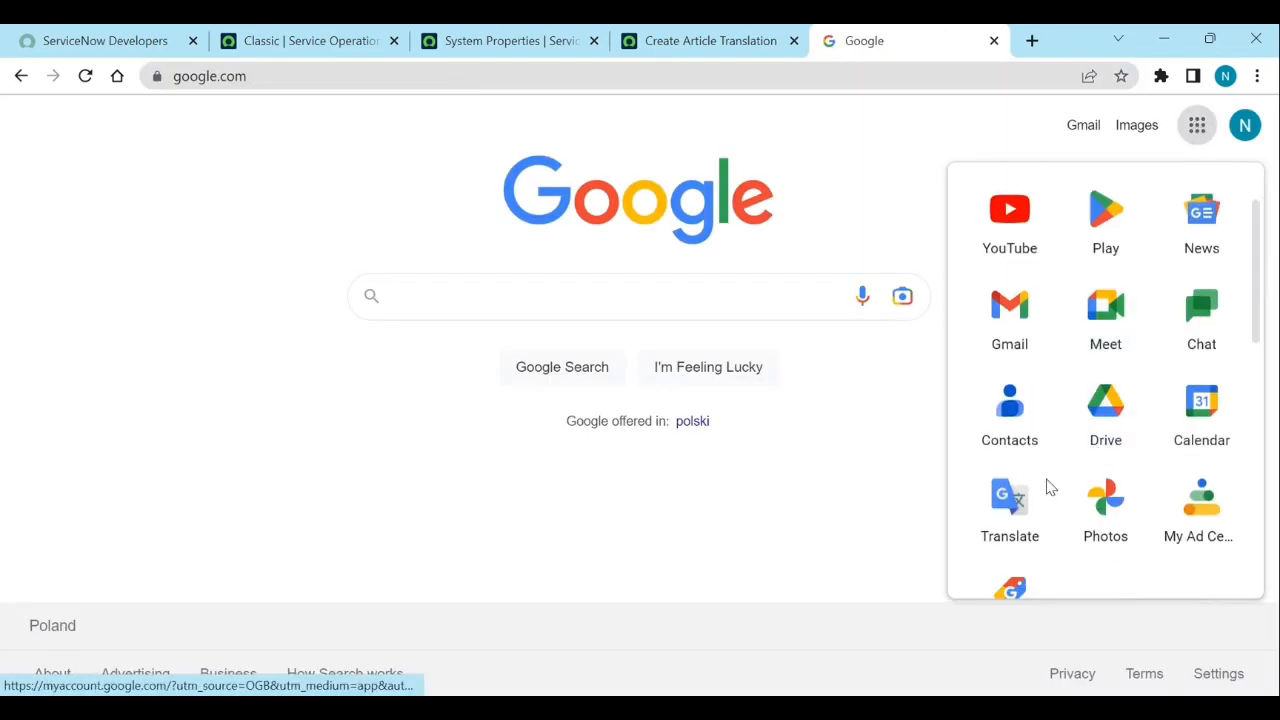
{"action": "left_click", "coordinate": [1020, 507]}
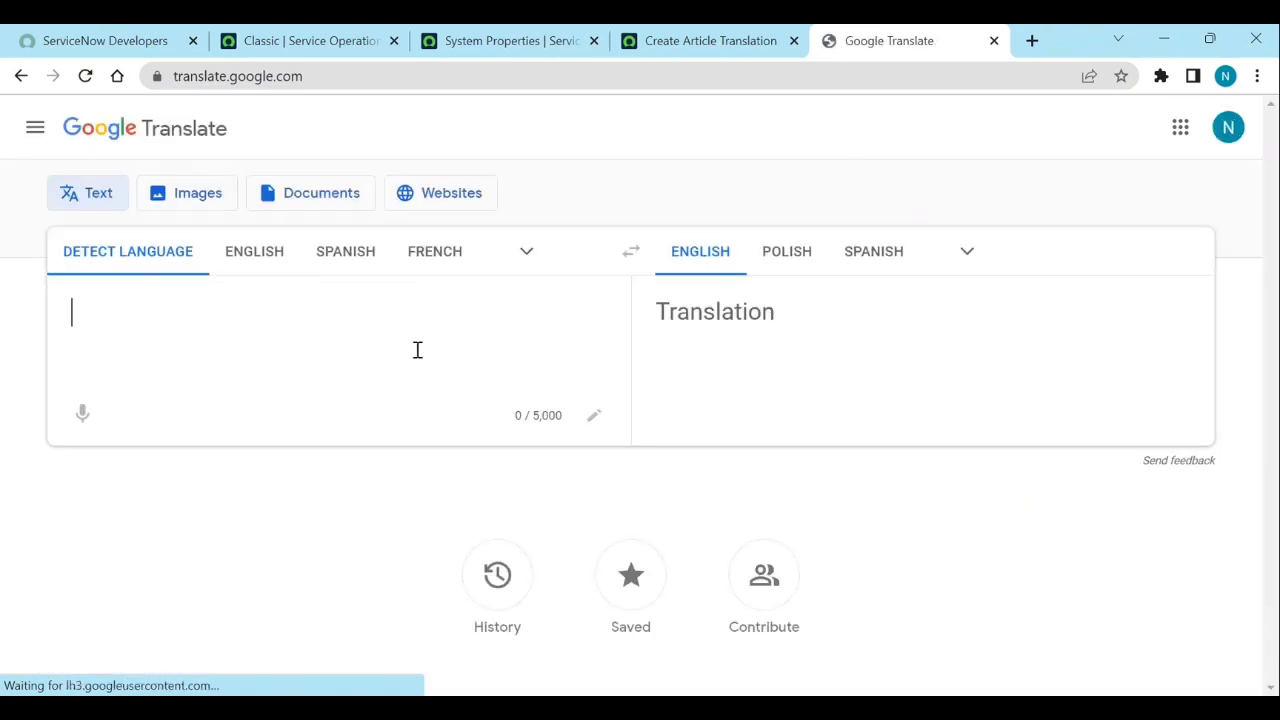
Copy the source article body "Hello , how are you" into Google Translate, translate it to Dutch and copy the translation.
{"action": "left_click", "coordinate": [749, 37]}
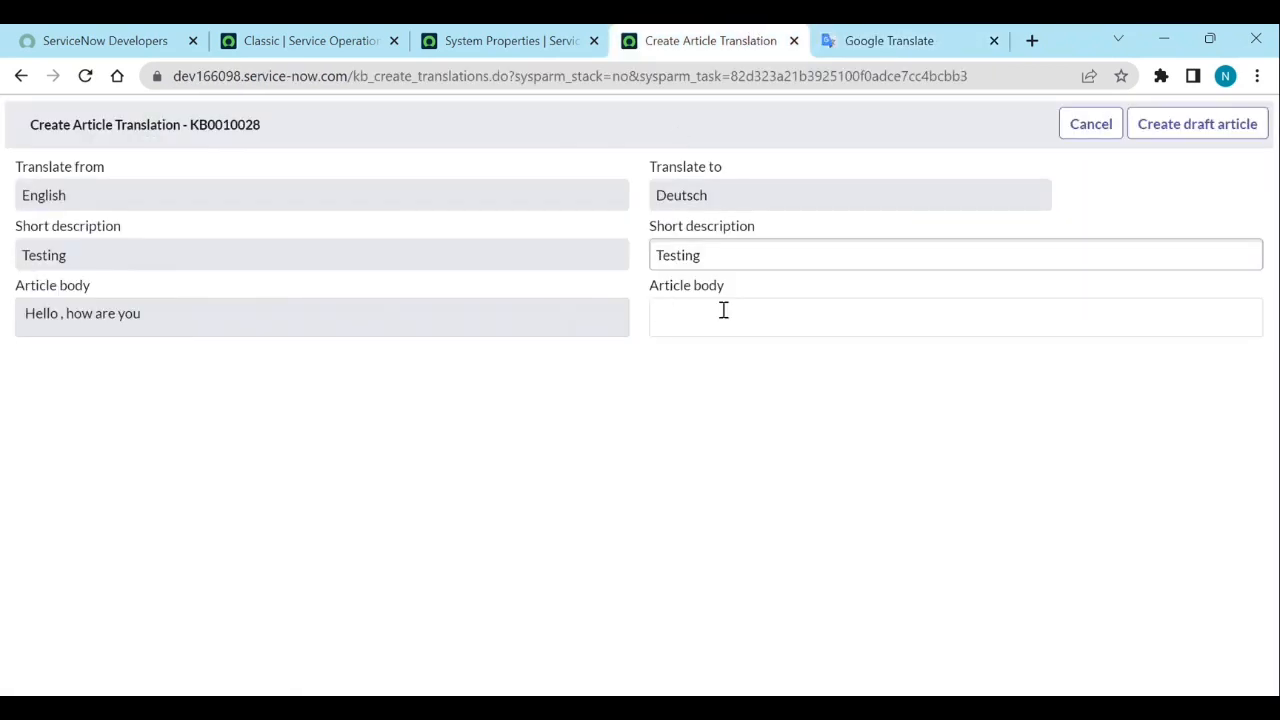
{"action": "left_click_drag", "start_coordinate": [166, 314], "coordinate": [16, 314]}
{"action": "key", "text": "ctrl+c"}
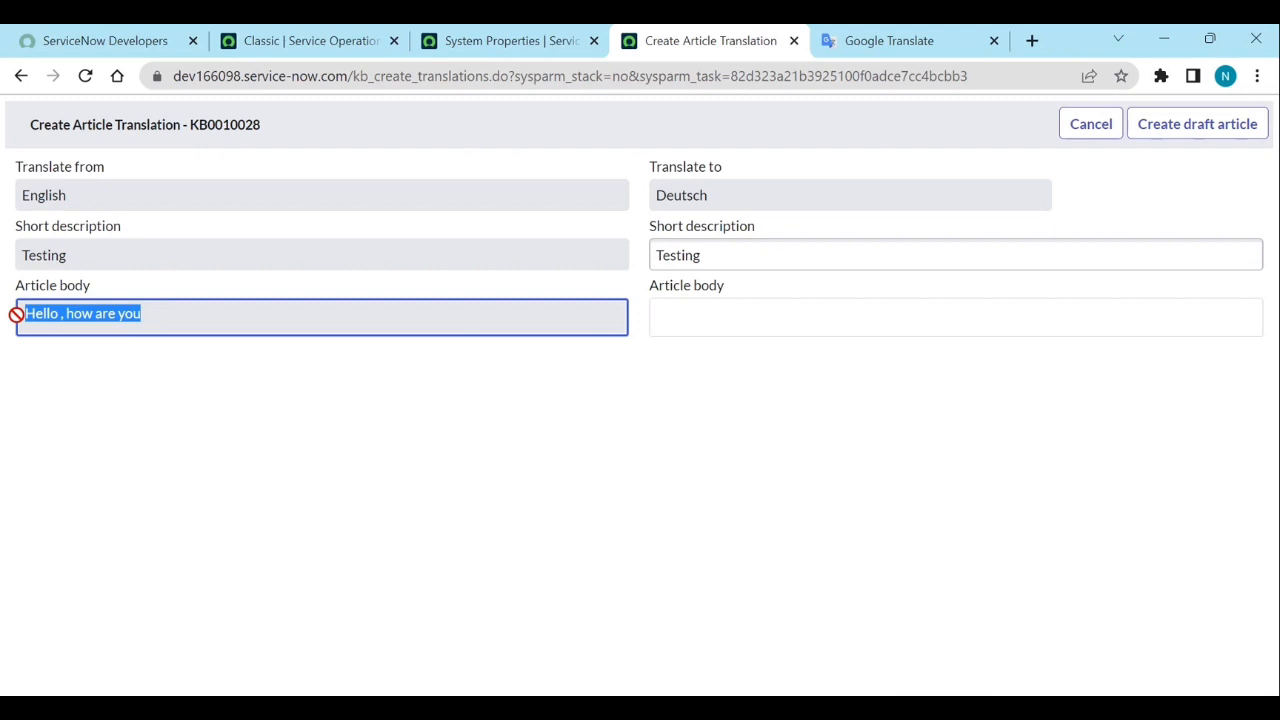
{"action": "left_click", "coordinate": [908, 42]}
{"action": "key", "text": "ctrl+v"}
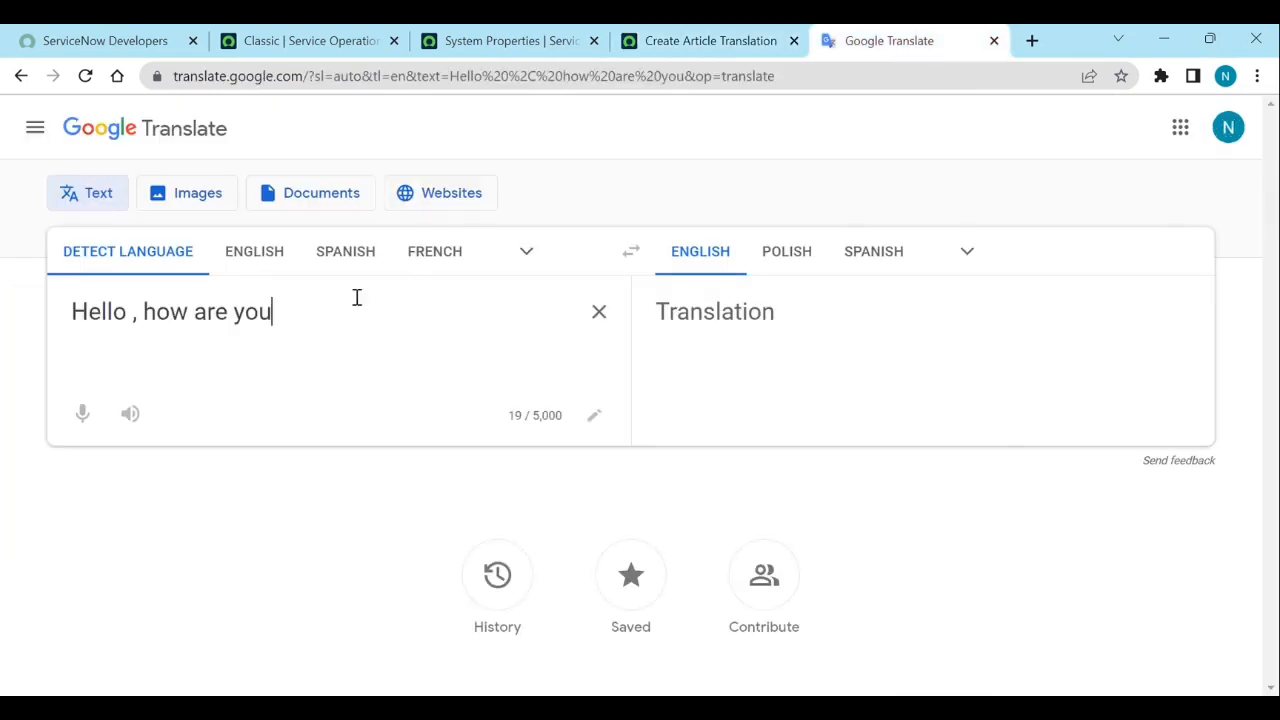
{"action": "left_click", "coordinate": [960, 254]}
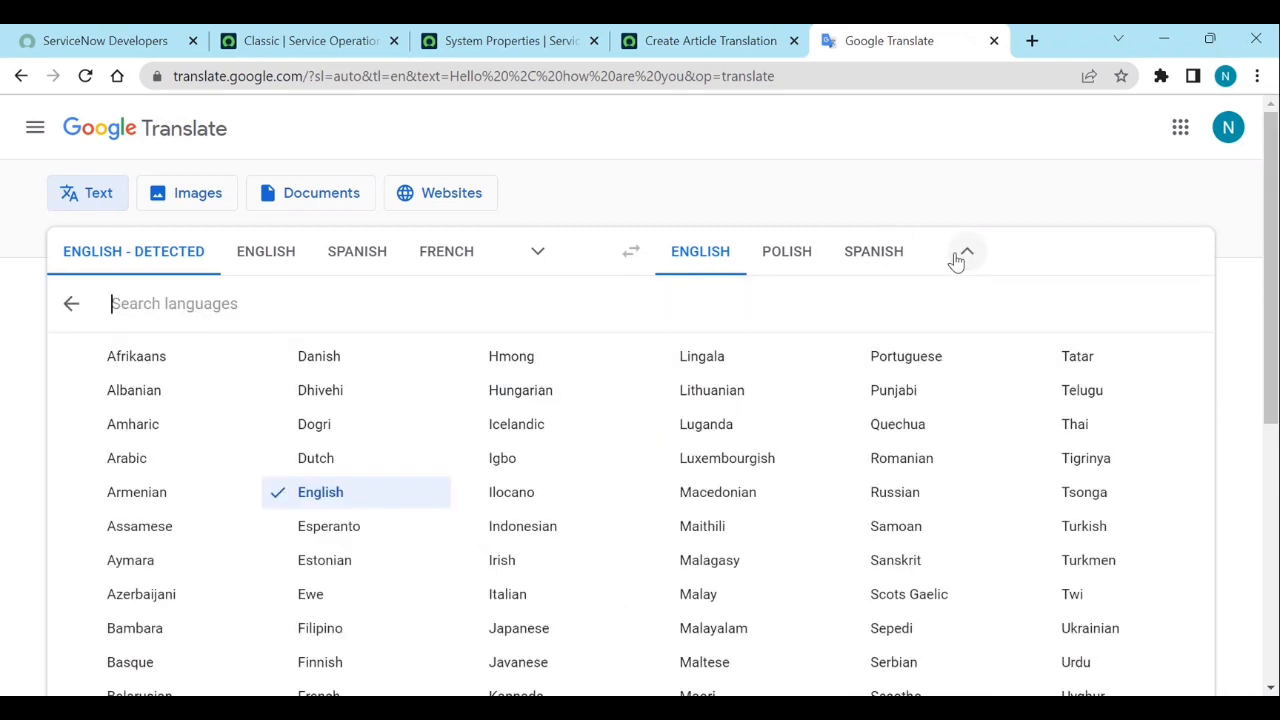
{"action": "left_click", "coordinate": [355, 467]}
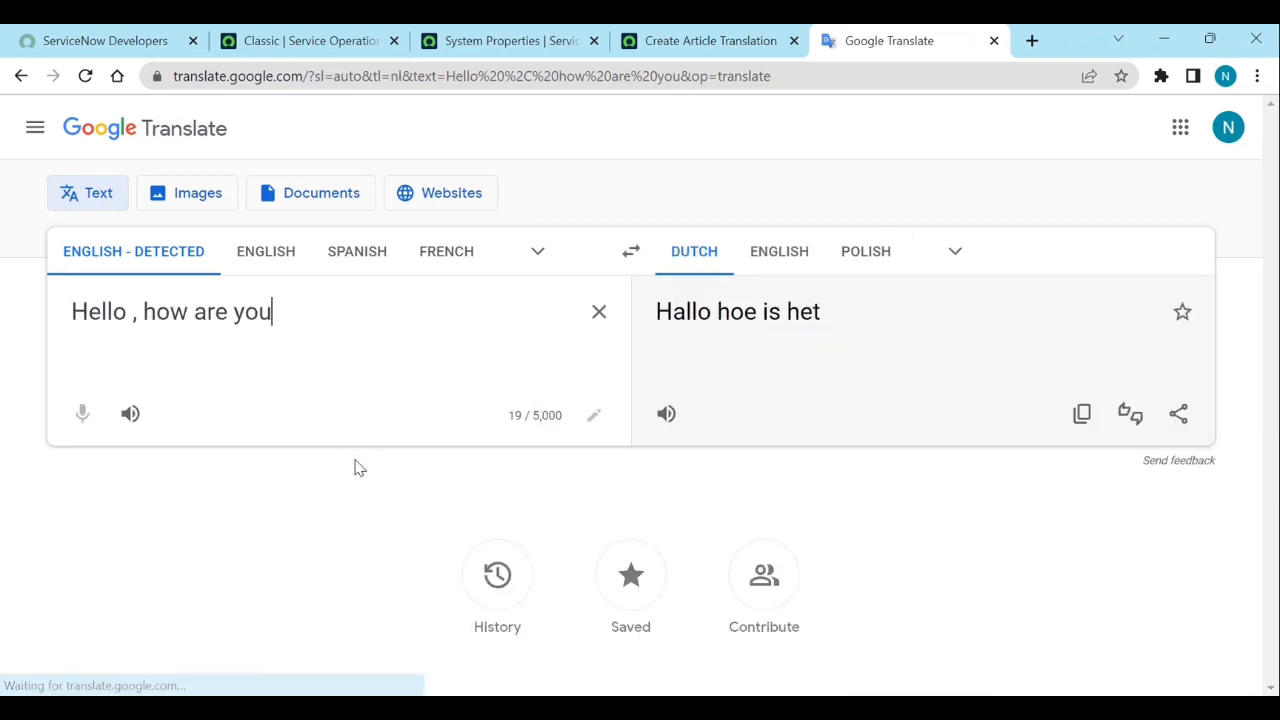
{"action": "left_click", "coordinate": [1079, 414]}
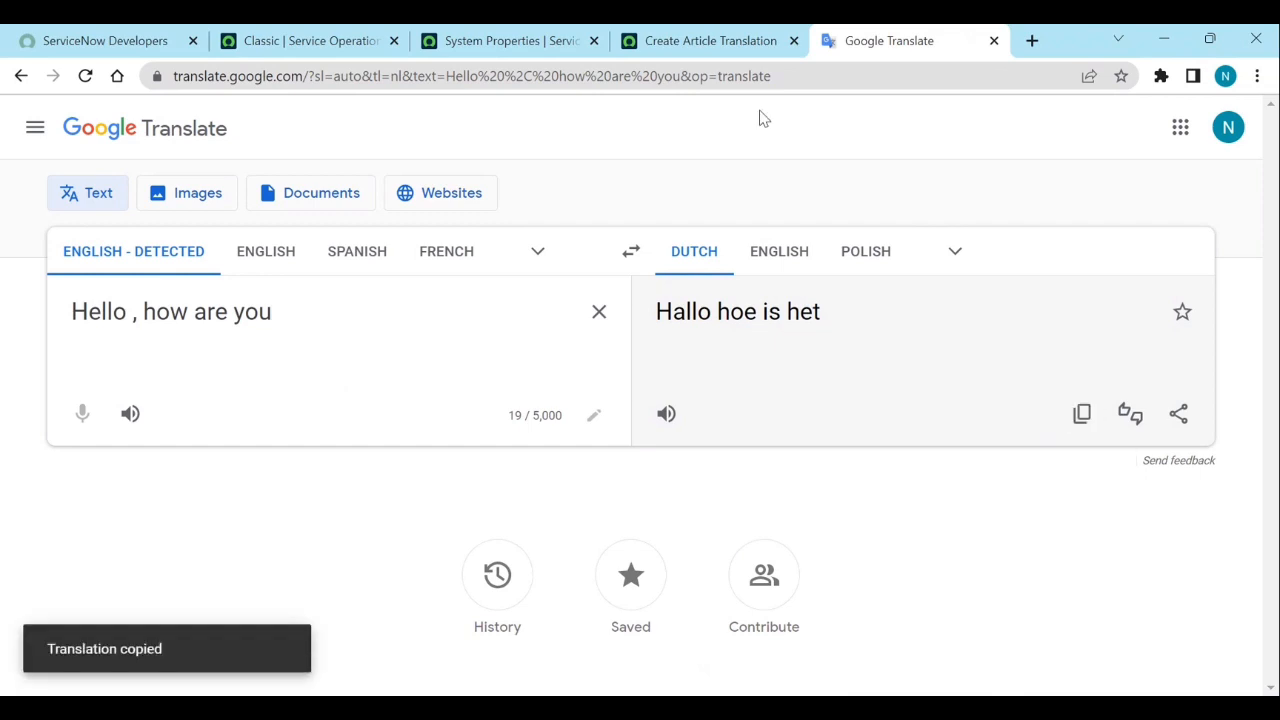
Return to the article translation form and paste "Hallo hoe is het" as the target article body.
{"action": "left_click", "coordinate": [700, 41]}
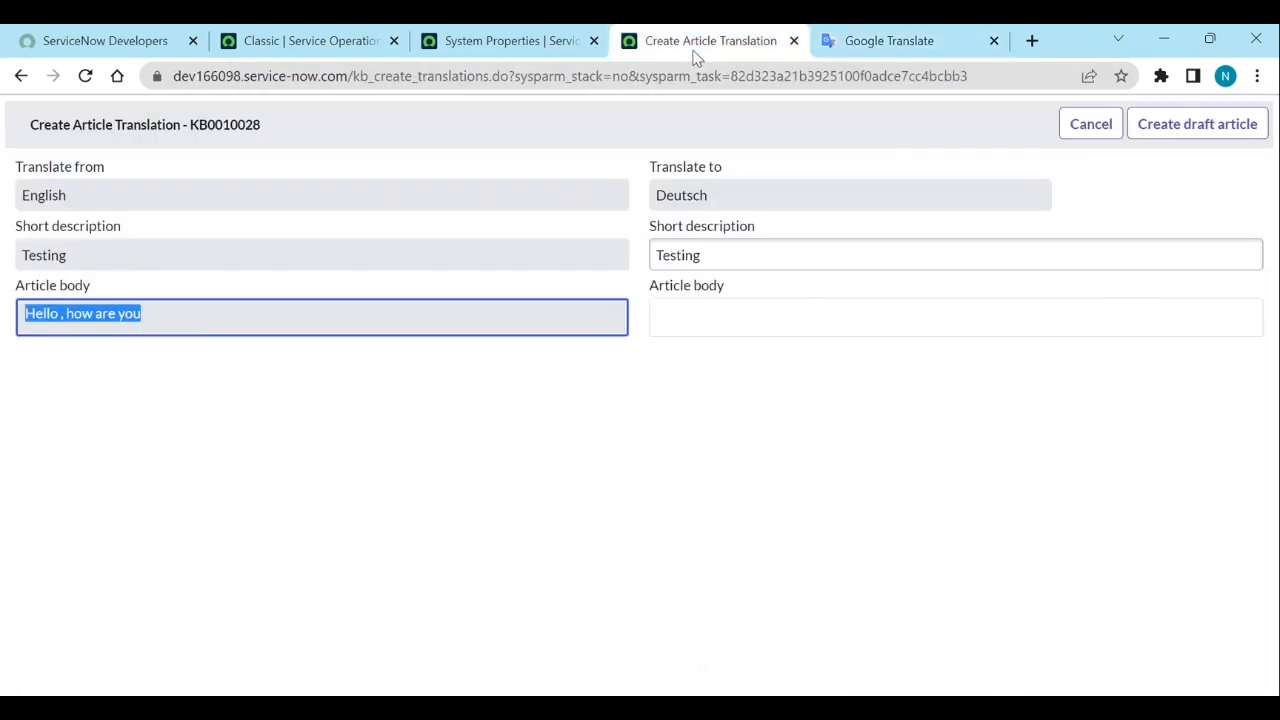
{"action": "left_click", "coordinate": [691, 312]}
{"action": "key", "text": "ctrl+v"}
{"action": "left_click", "coordinate": [748, 259]}
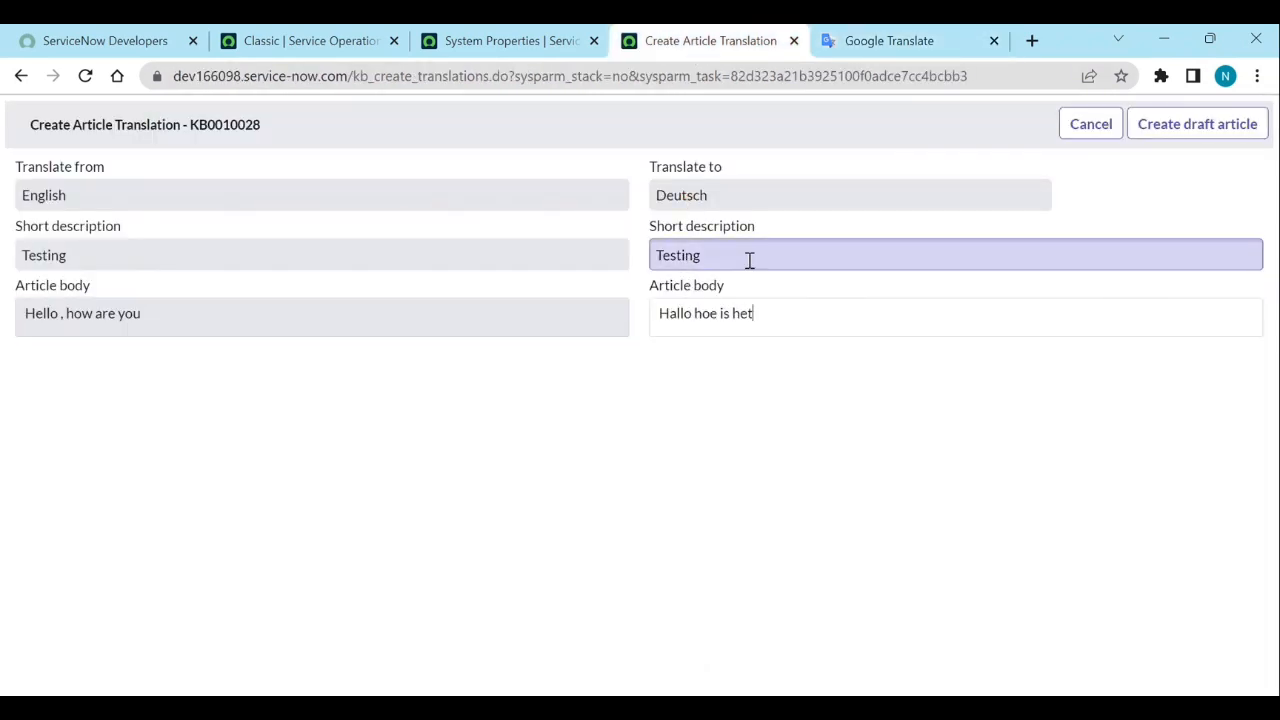
Translate the target short description "Testing" to Dutch in Google Translate and copy the translation.
{"action": "key", "text": "ctrl+a"}
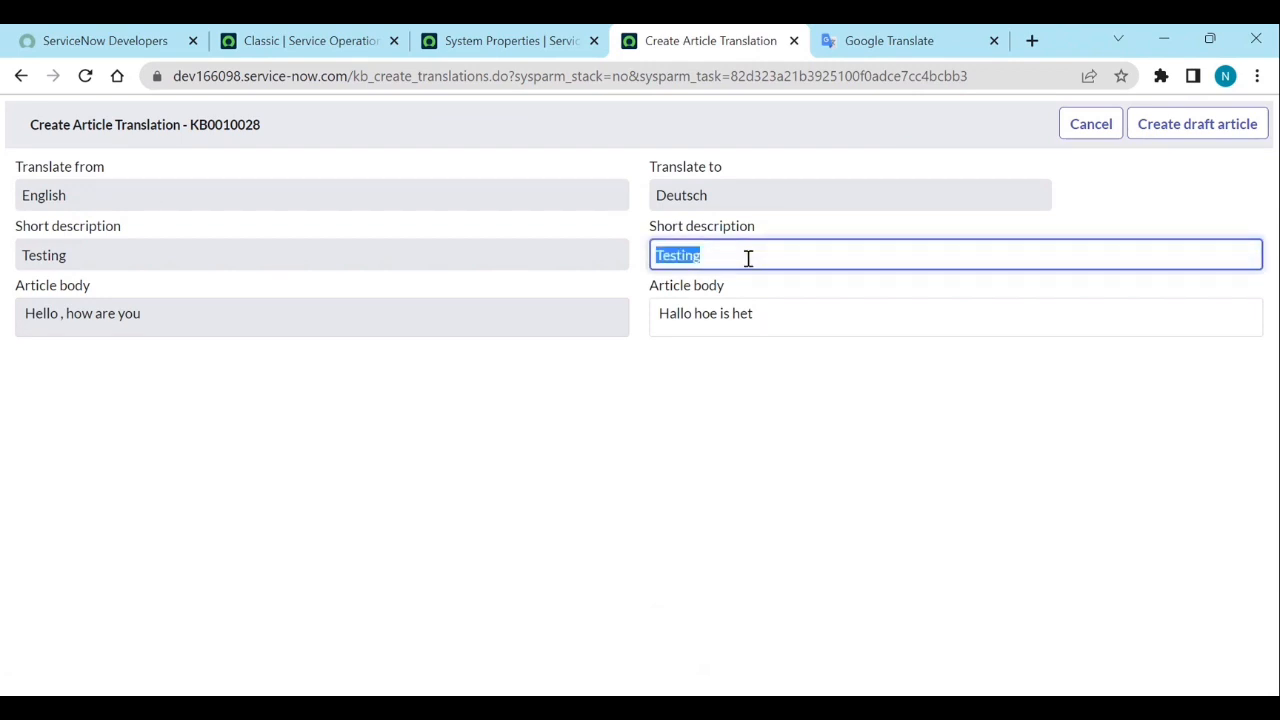
{"action": "left_click", "coordinate": [905, 32]}
{"action": "triple_click", "coordinate": [361, 355]}
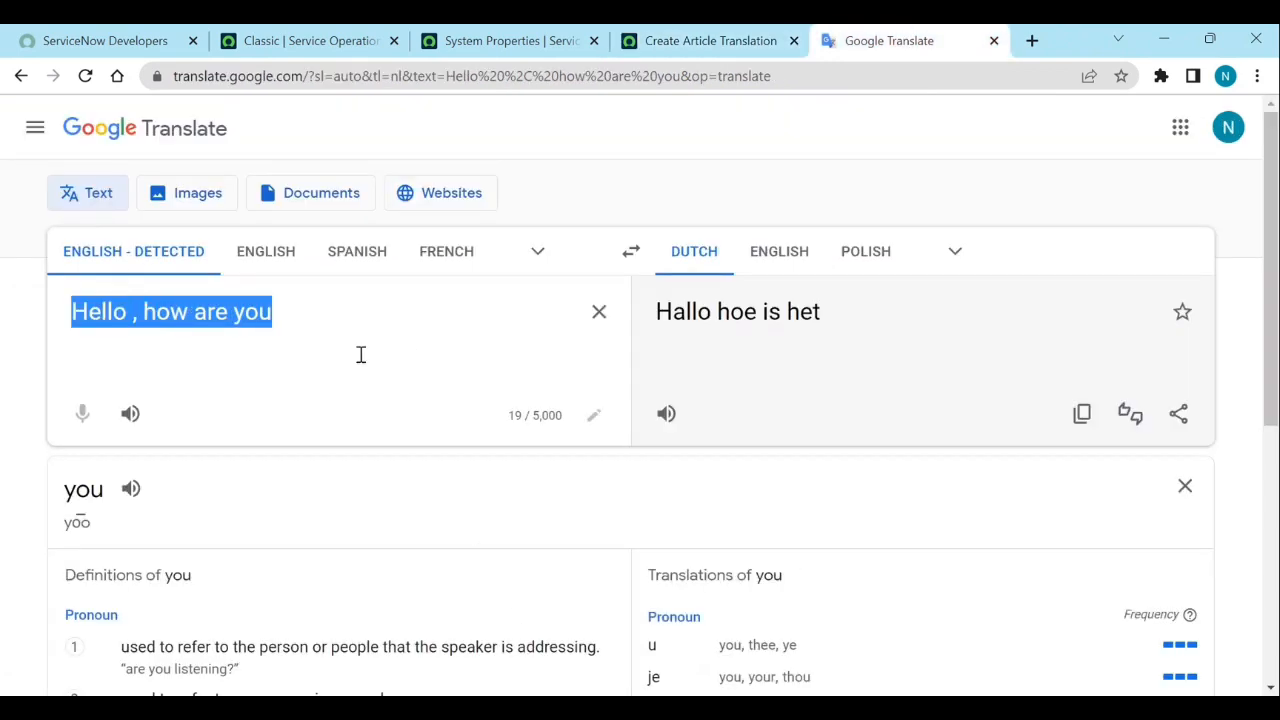
{"action": "key", "text": "ctrl+v"}
{"action": "left_click", "coordinate": [1080, 416]}
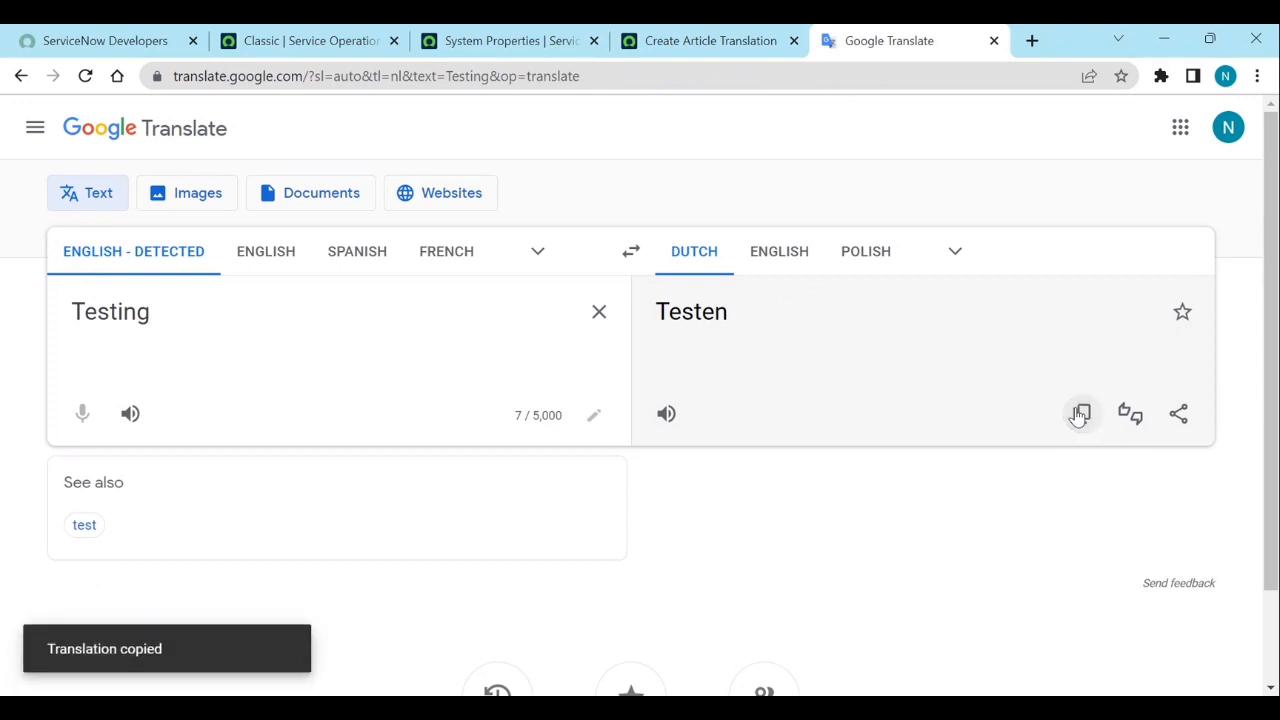
Return to the article translation form, paste "Testen" as the target short description and create the draft article.
{"action": "left_click", "coordinate": [680, 45]}
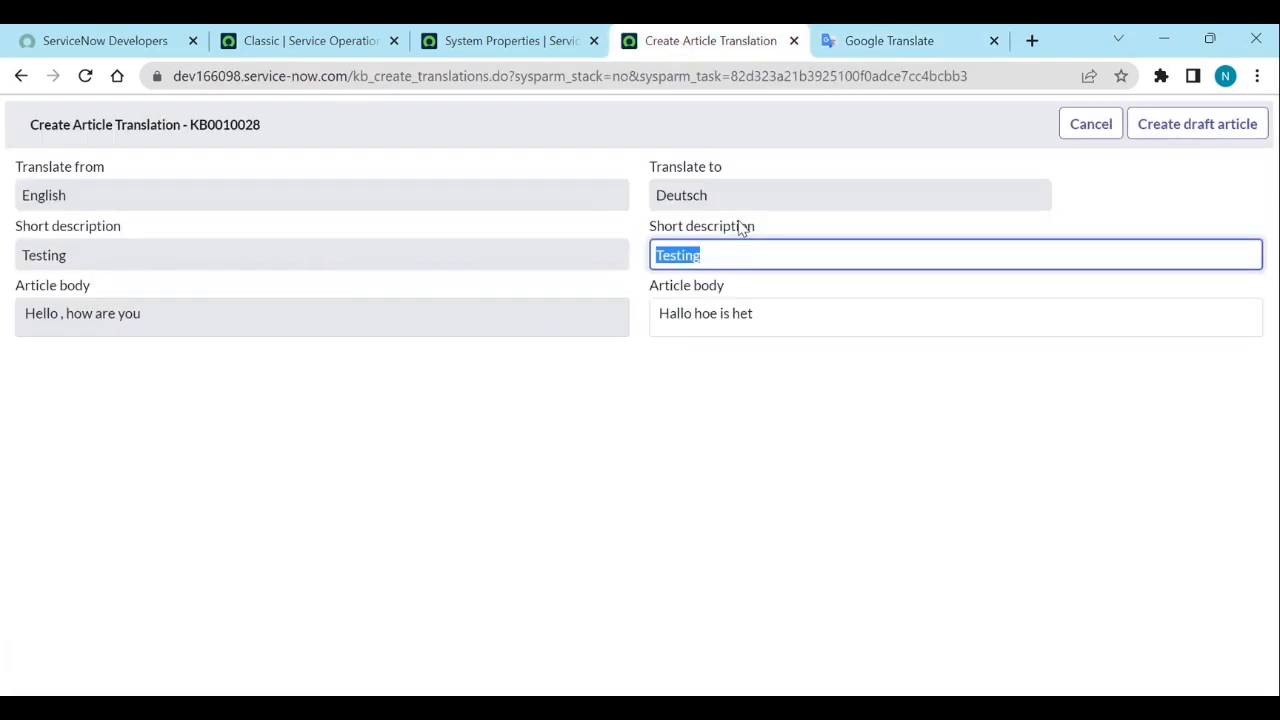
{"action": "key", "text": "ctrl+v"}
{"action": "left_click", "coordinate": [786, 406]}
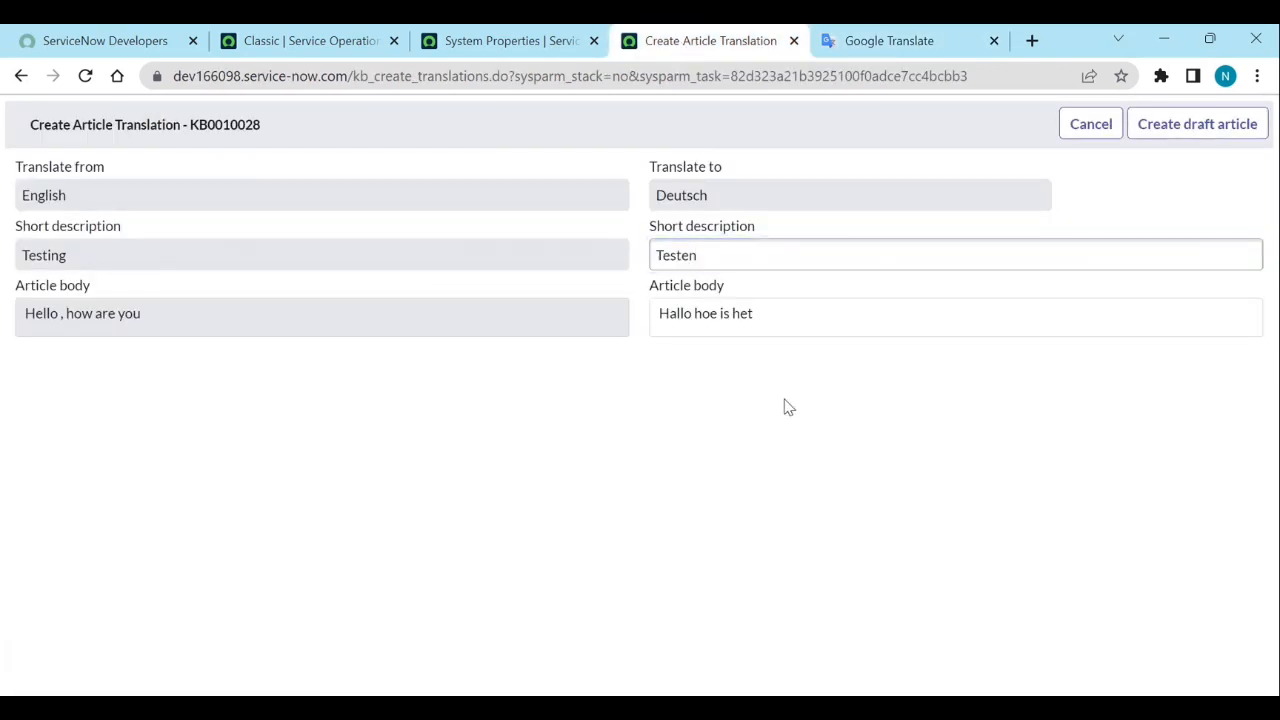
{"action": "left_click", "coordinate": [1197, 124]}
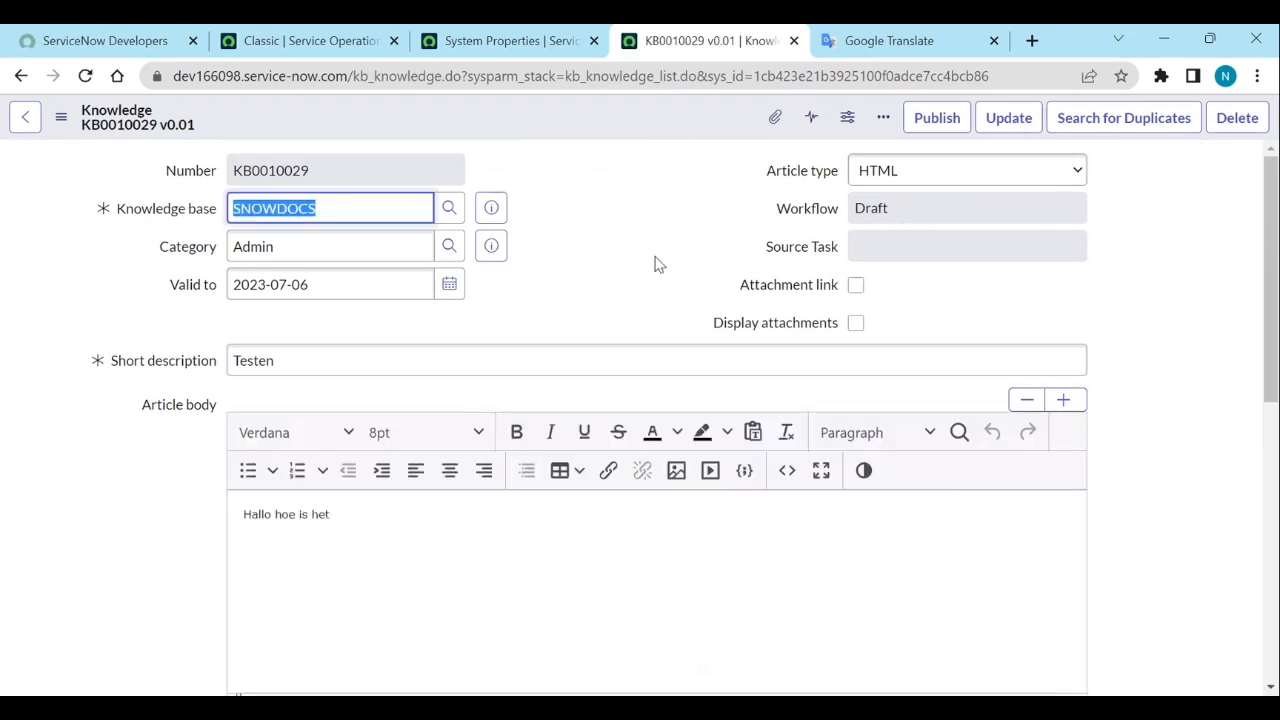
Review the translated draft article "Testen" and publish it.
{"action": "scroll", "coordinate": [655, 264], "scroll_direction": "down", "scroll_amount": 2}
{"action": "scroll", "coordinate": [655, 264], "scroll_direction": "down", "scroll_amount": 2}
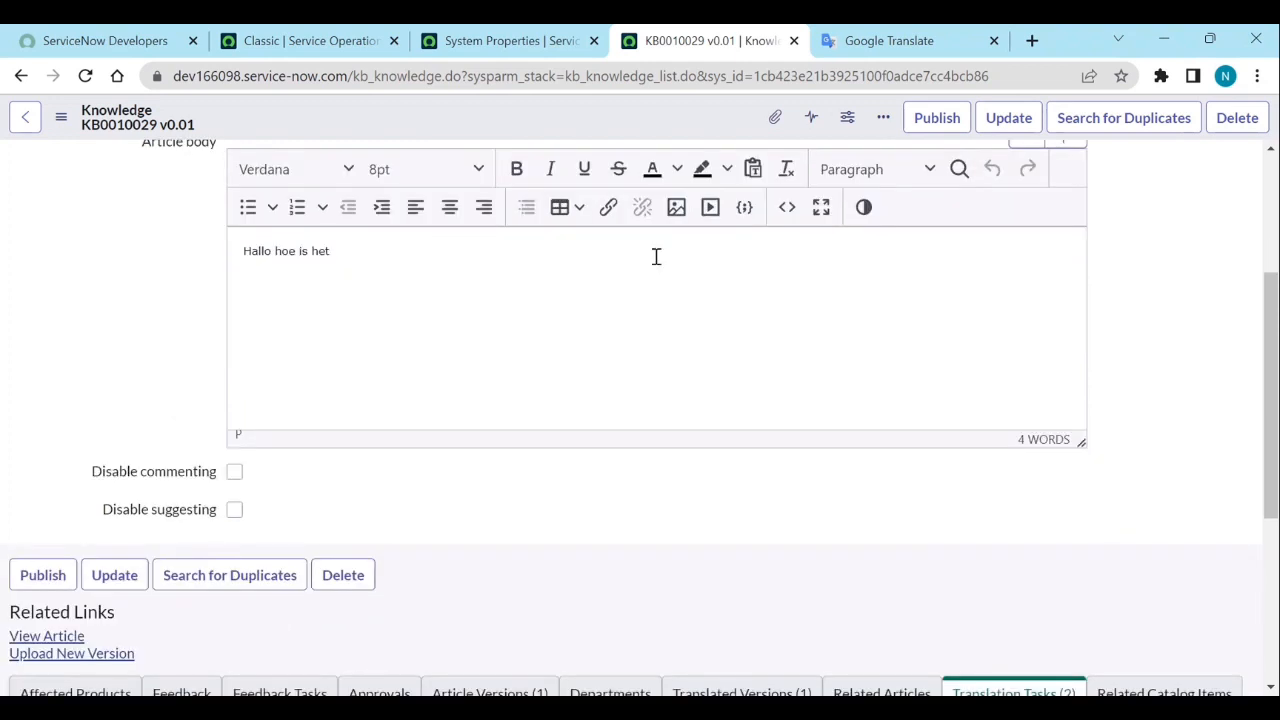
{"action": "scroll", "coordinate": [655, 264], "scroll_direction": "up", "scroll_amount": 4}
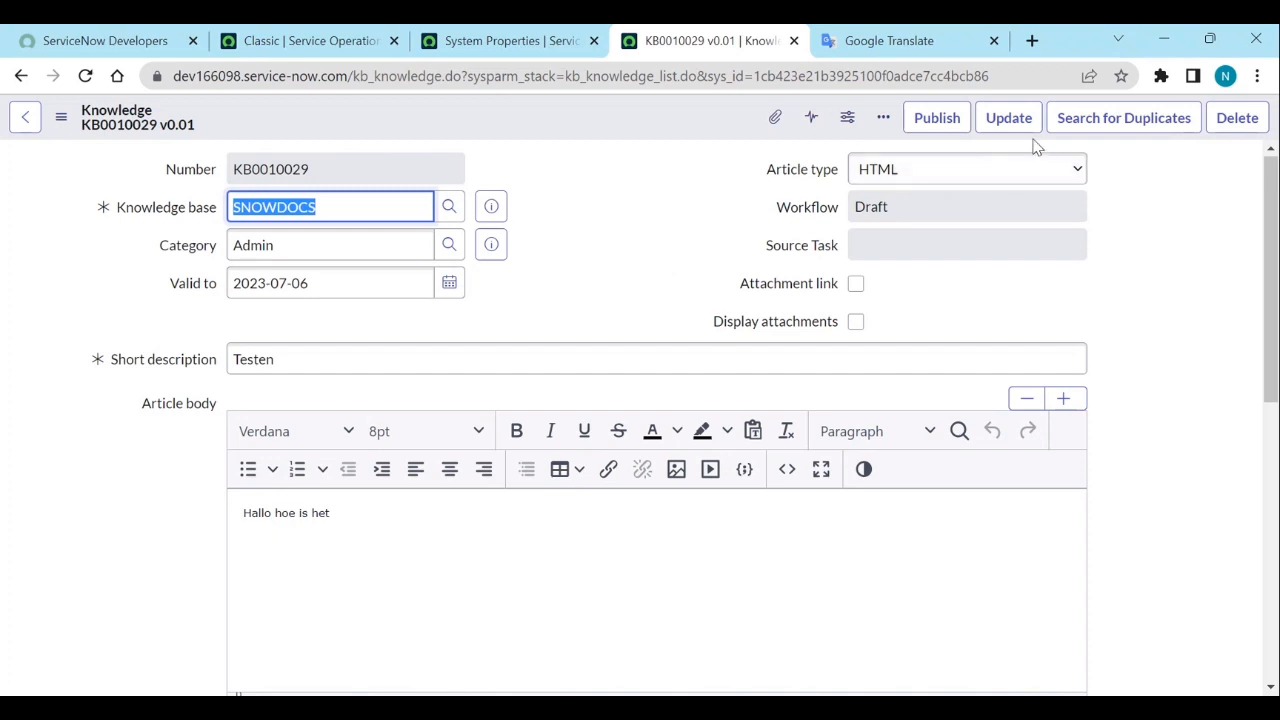
{"action": "left_click", "coordinate": [937, 118]}
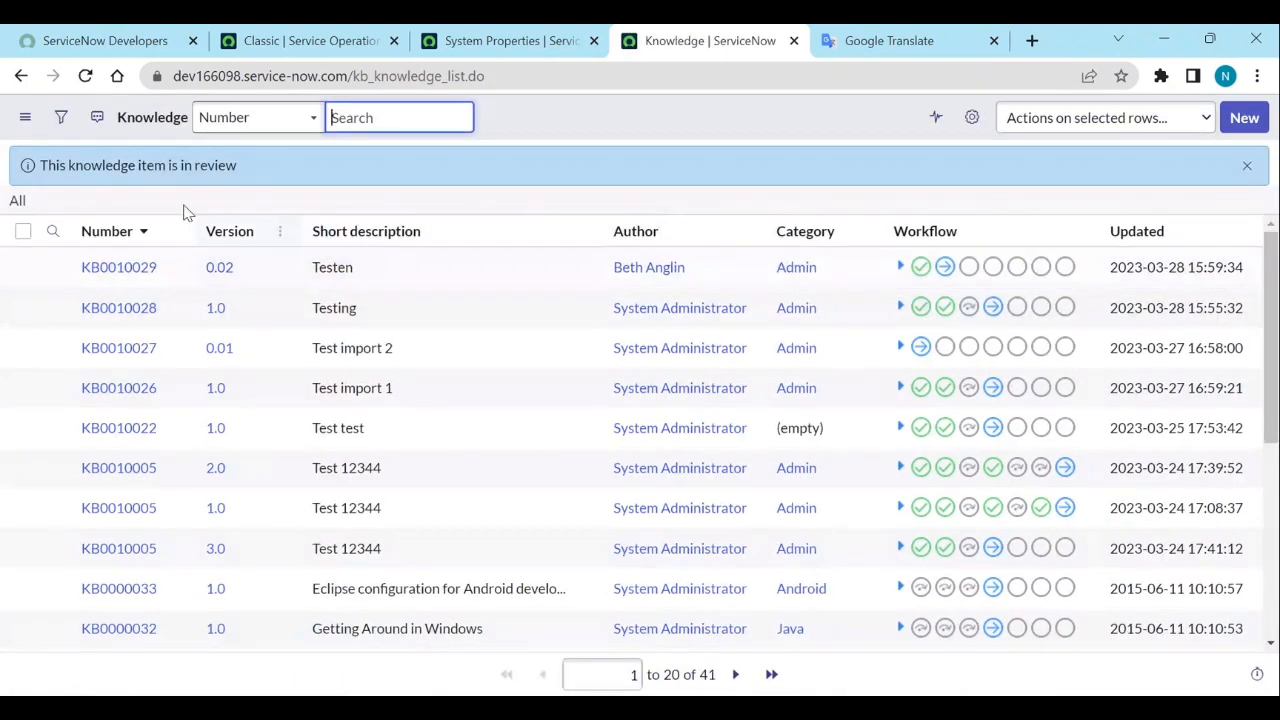
Switch to the ServiceNow home page and end the impersonation to return to the administrator account.
{"action": "left_click", "coordinate": [300, 50]}
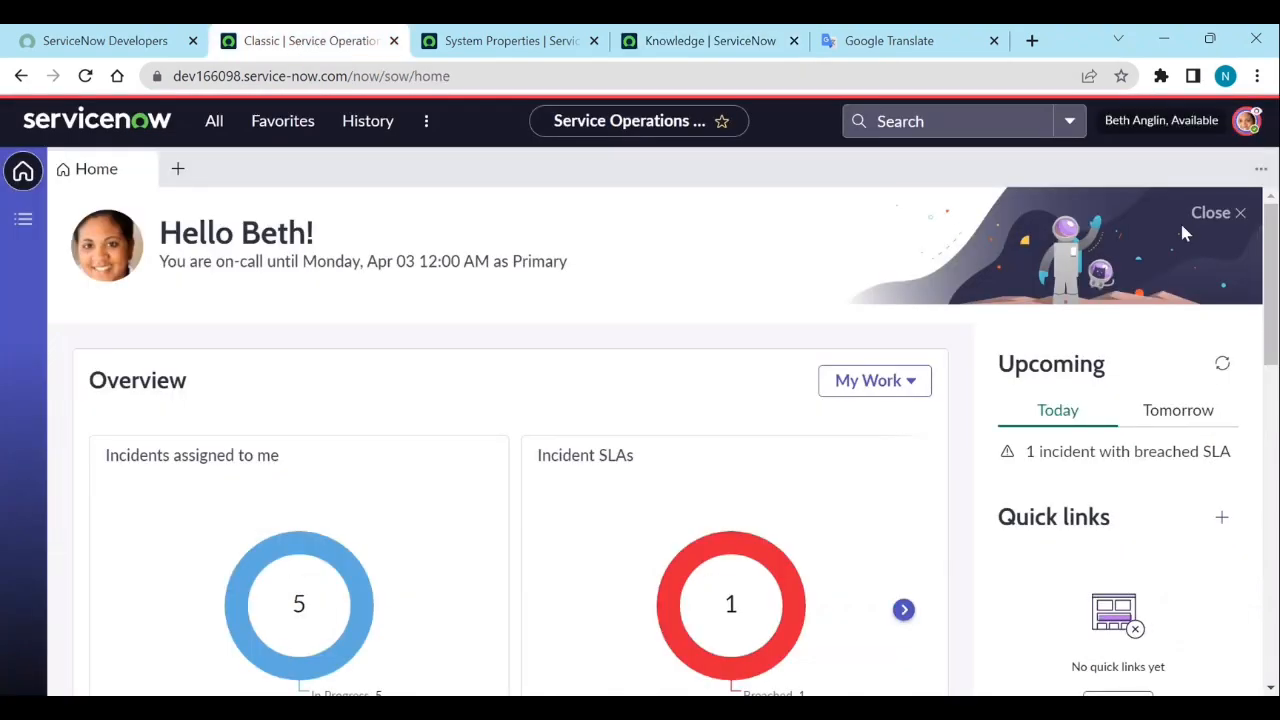
{"action": "left_click", "coordinate": [1246, 130]}
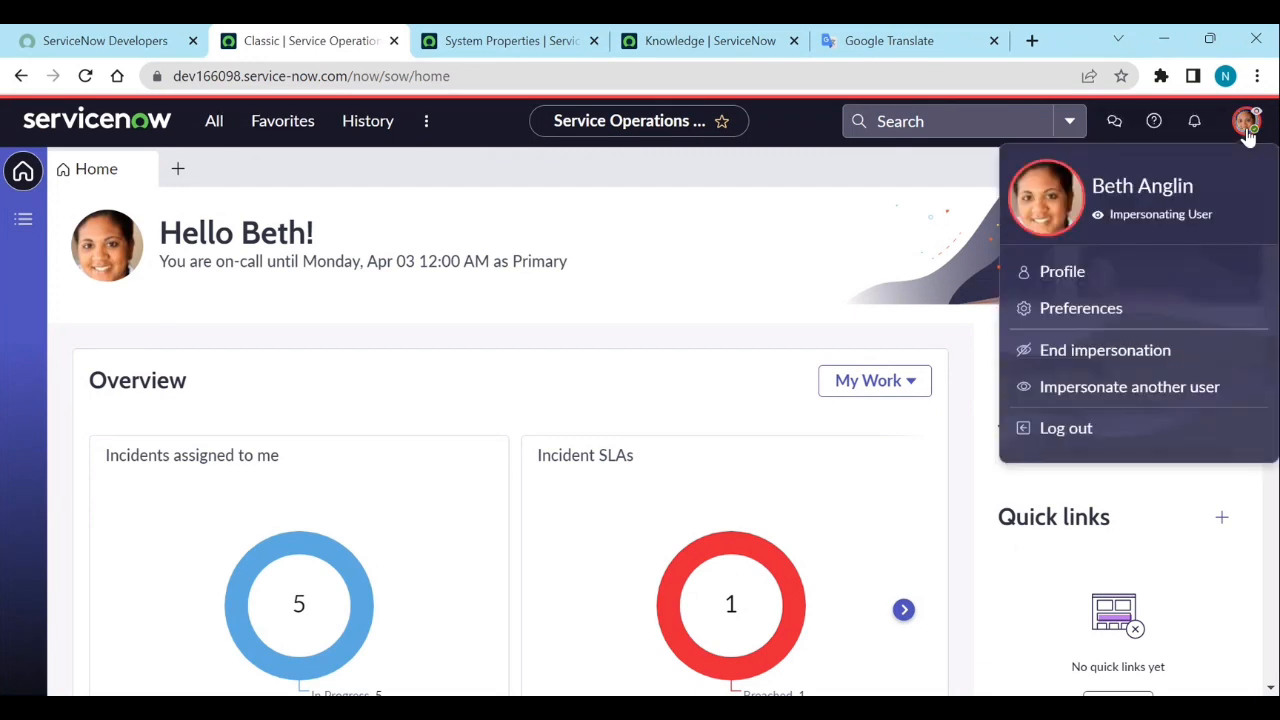
{"action": "left_click", "coordinate": [1085, 365]}
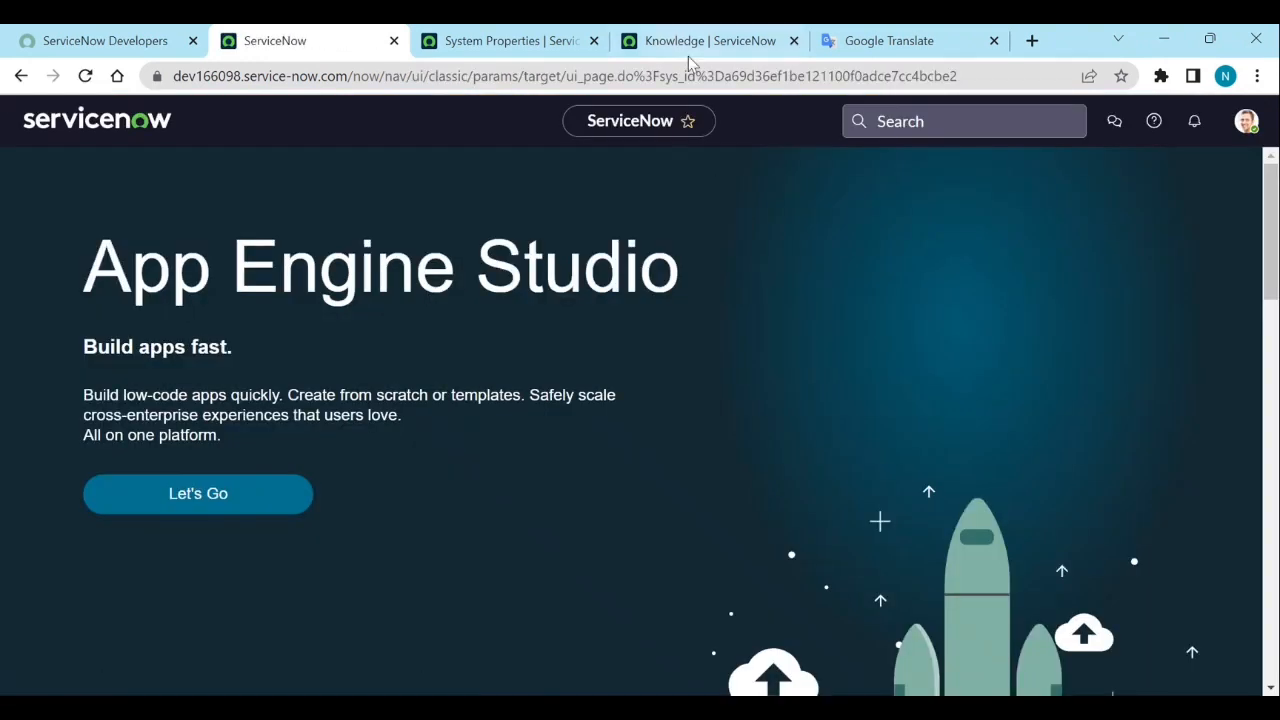
Open the "Testen" article from the knowledge list and display its approval requests.
{"action": "left_click", "coordinate": [692, 42]}
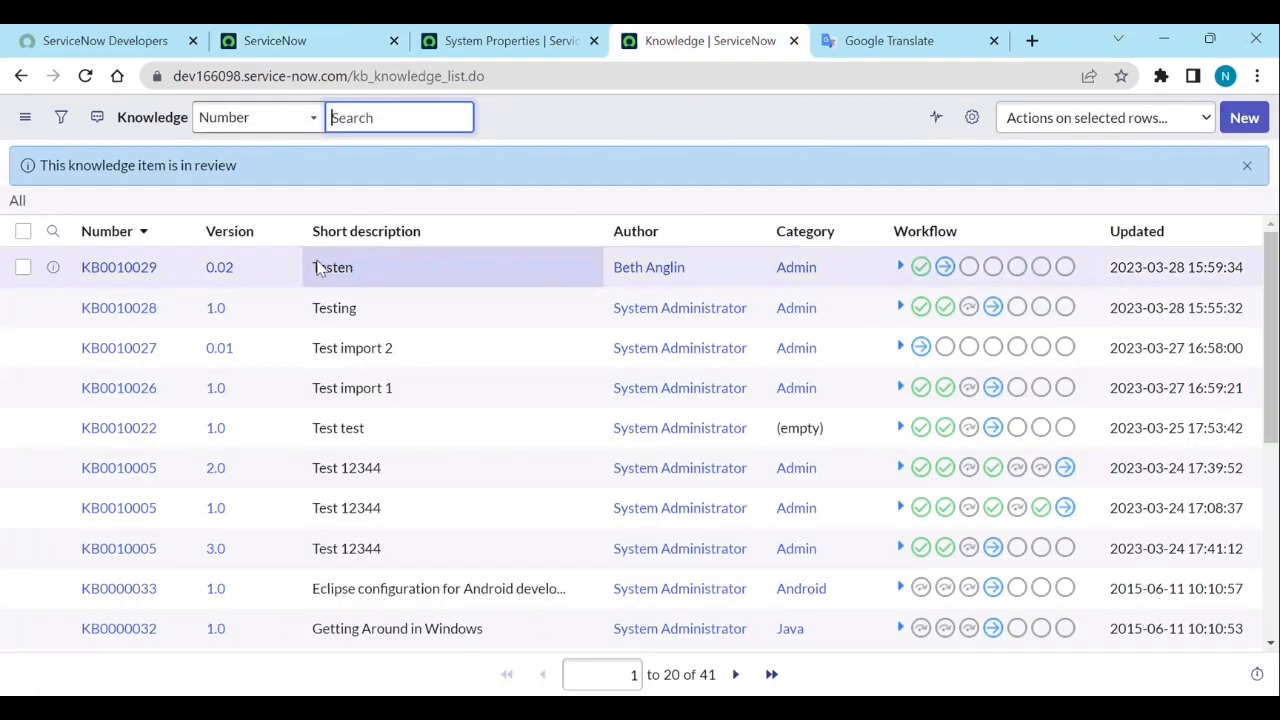
{"action": "left_click", "coordinate": [136, 279]}
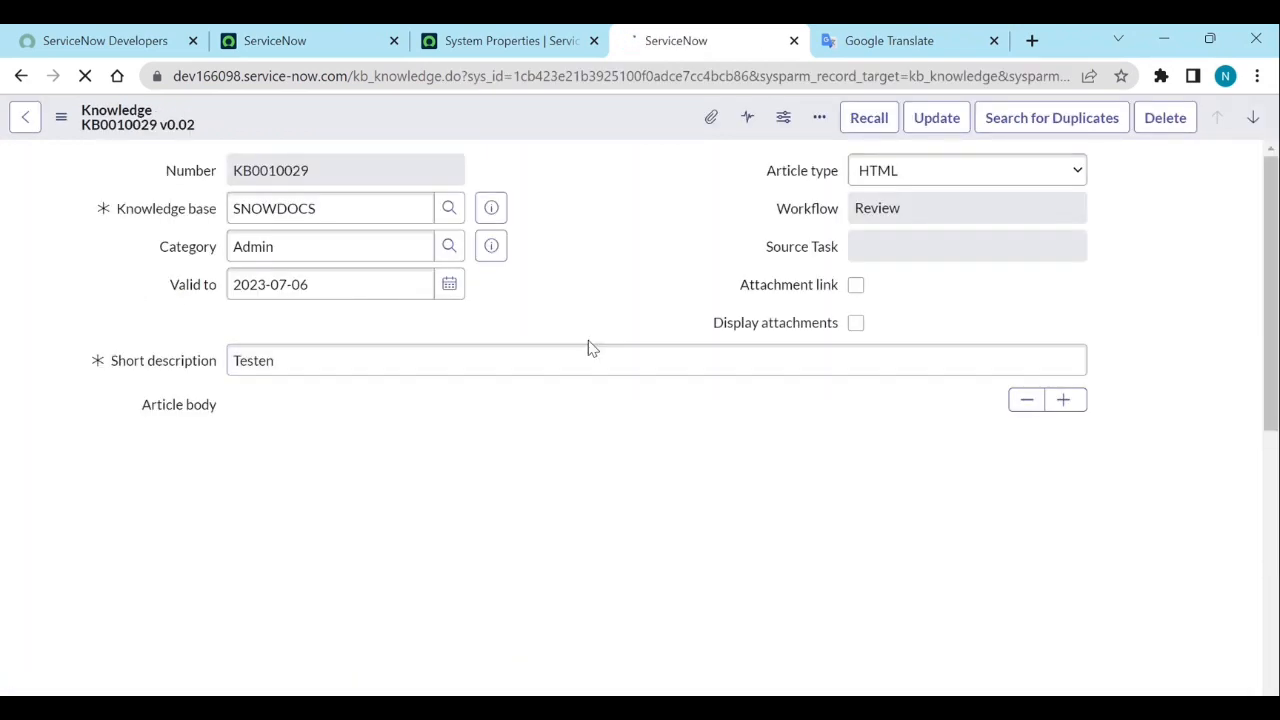
{"action": "scroll", "coordinate": [590, 347], "scroll_direction": "down", "scroll_amount": 4}
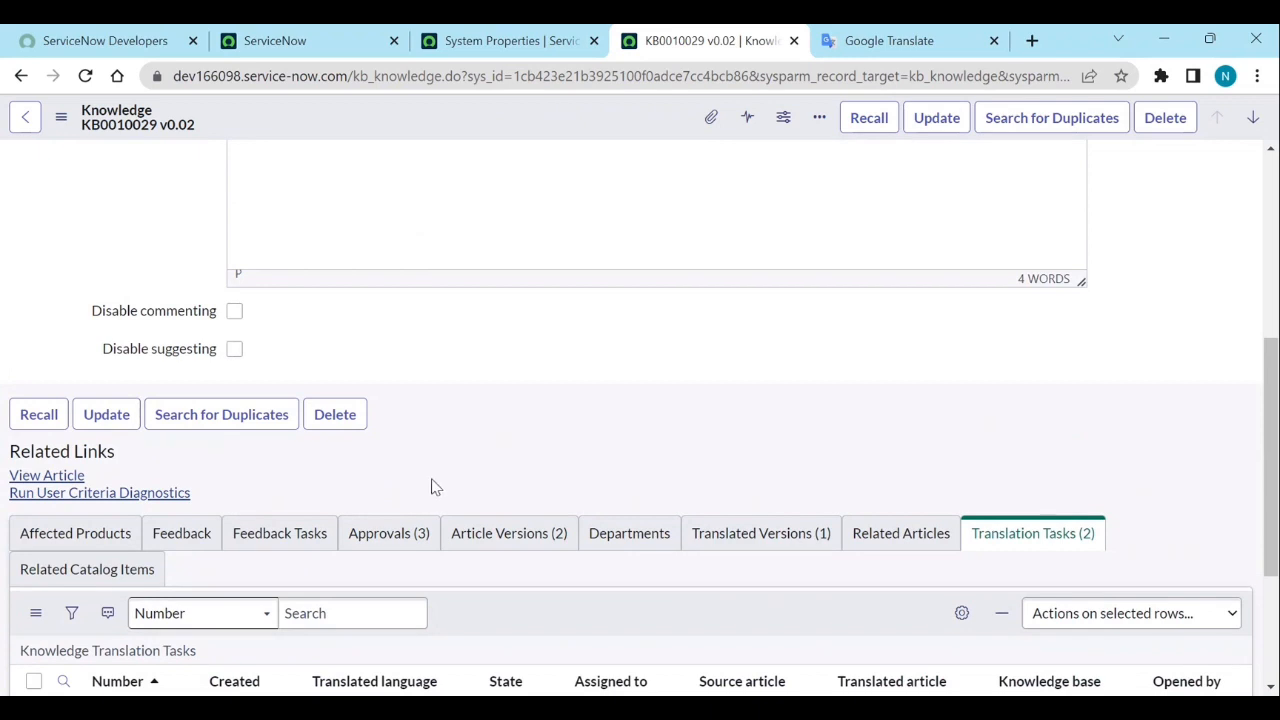
{"action": "left_click", "coordinate": [393, 533]}
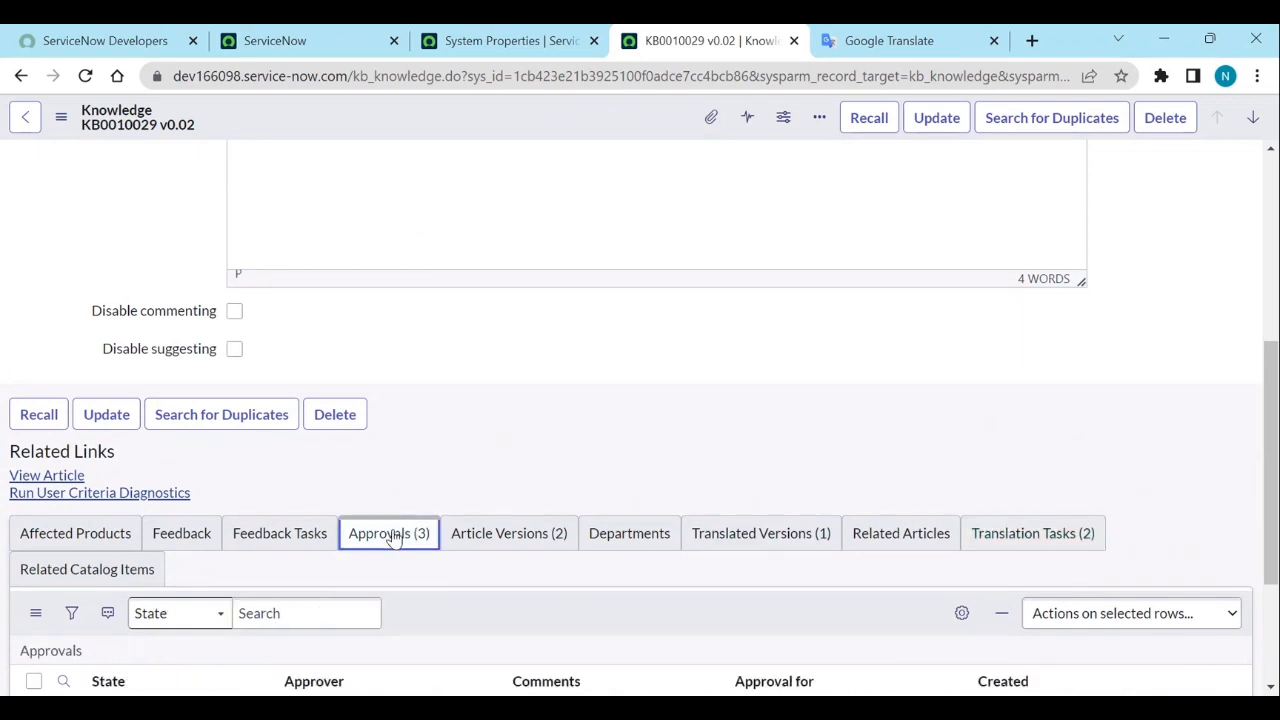
{"action": "scroll", "coordinate": [395, 538], "scroll_direction": "down", "scroll_amount": 2}
Set the state of the article's first approval request to Approved.
{"action": "left_click", "coordinate": [212, 524]}
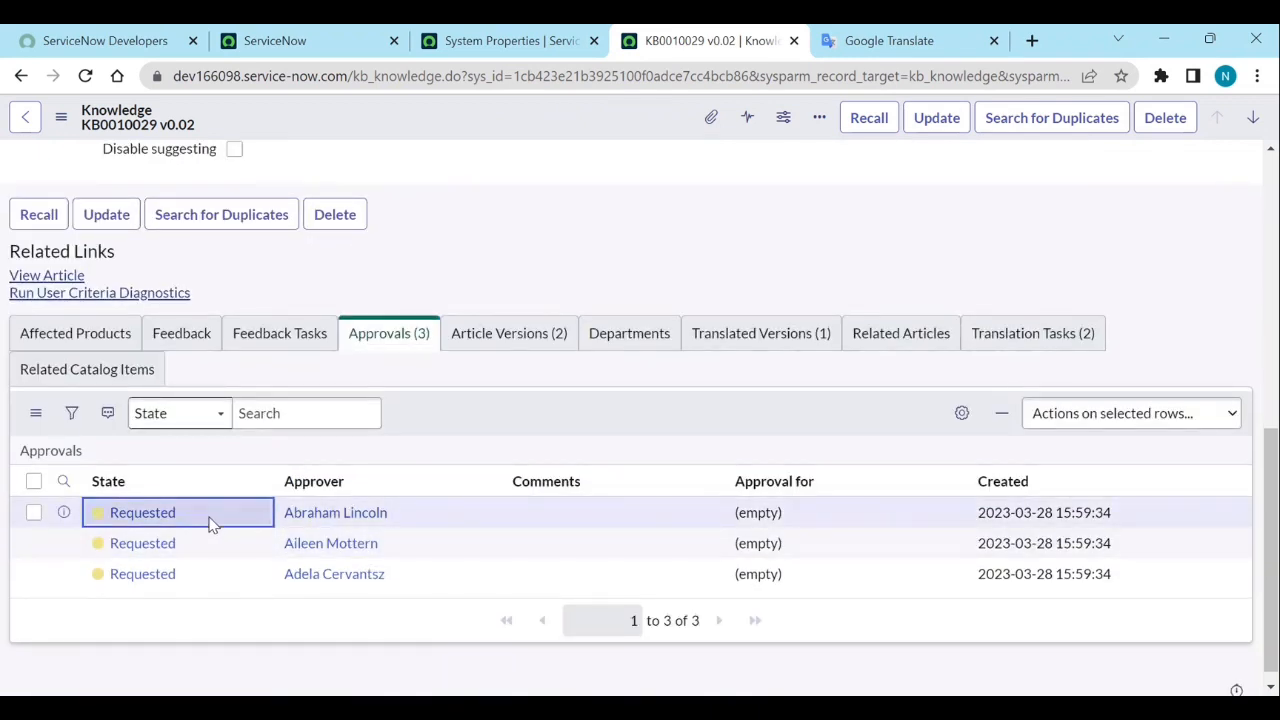
{"action": "left_click", "coordinate": [212, 524]}
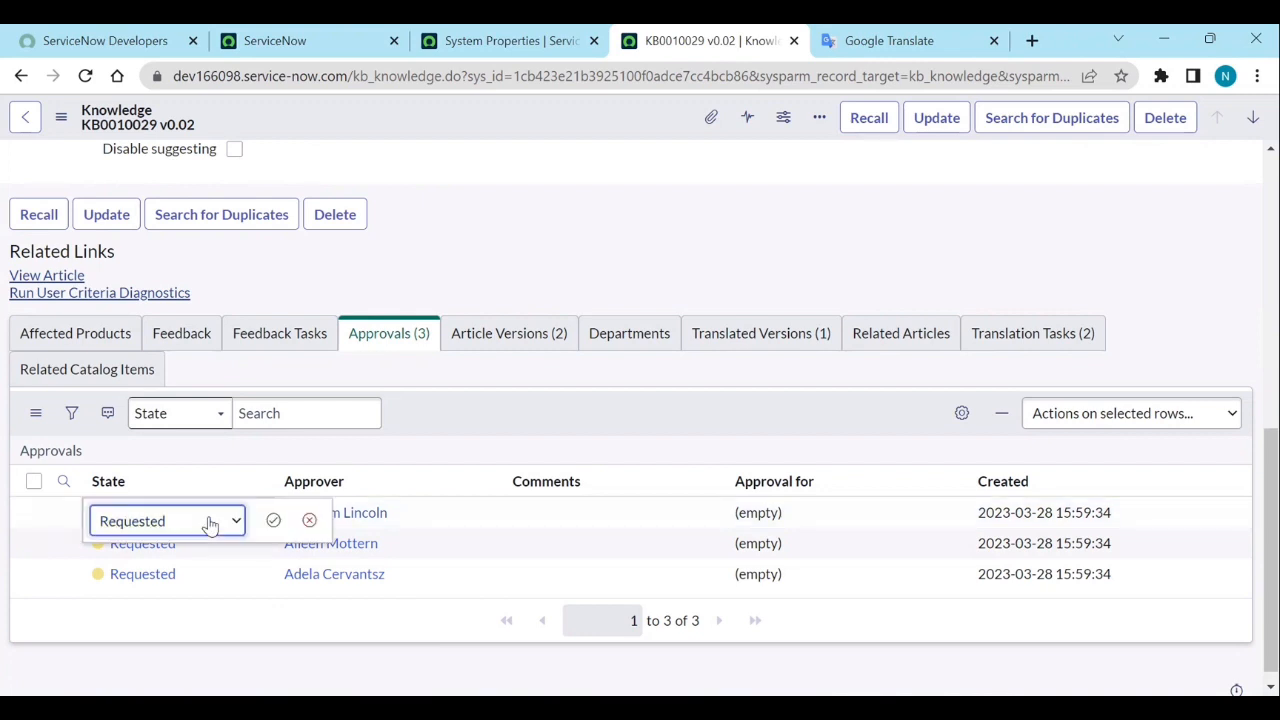
{"action": "left_click", "coordinate": [210, 524]}
{"action": "left_click", "coordinate": [155, 586]}
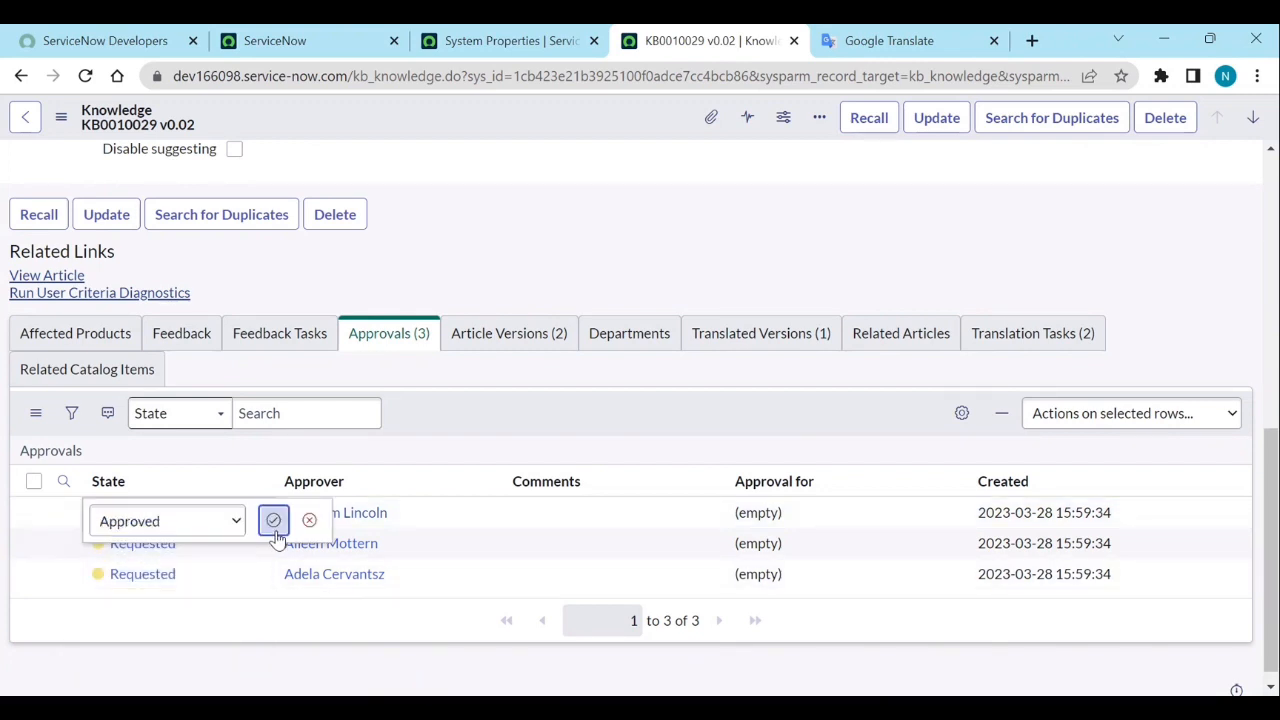
{"action": "left_click", "coordinate": [273, 520]}
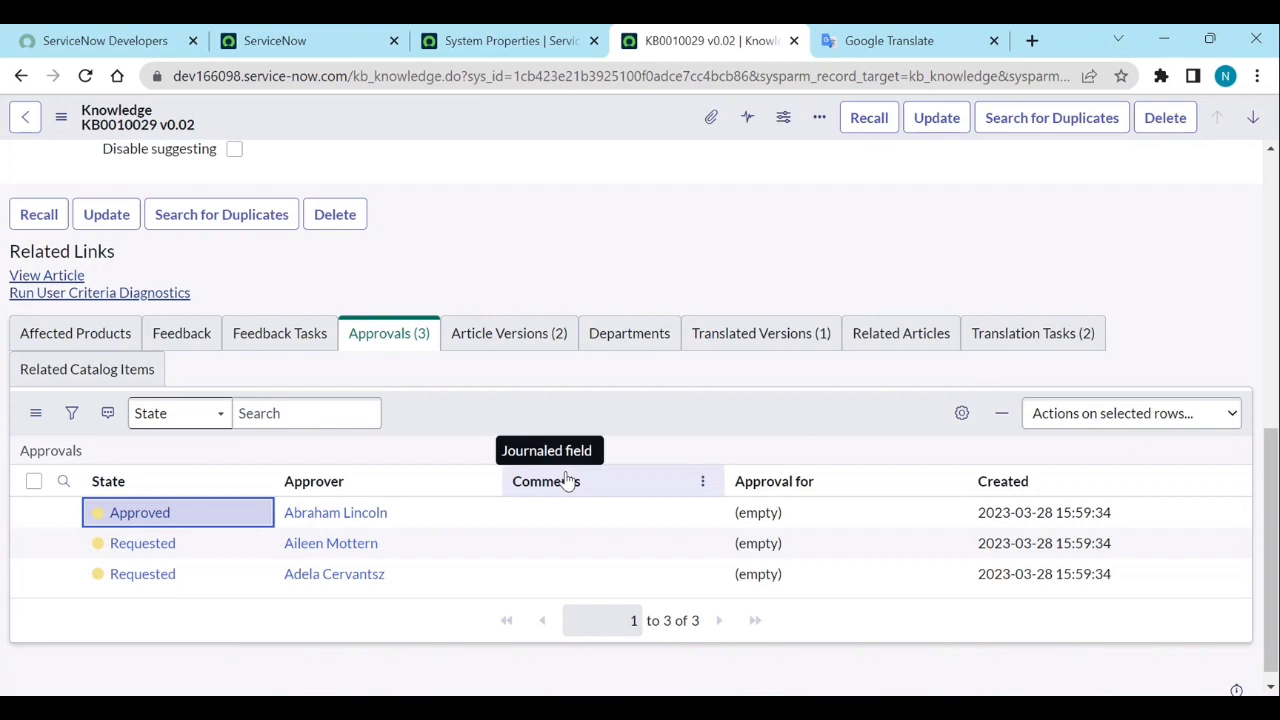
Check the article's workflow state and its translated versions.
{"action": "scroll", "coordinate": [565, 481], "scroll_direction": "up", "scroll_amount": 10}
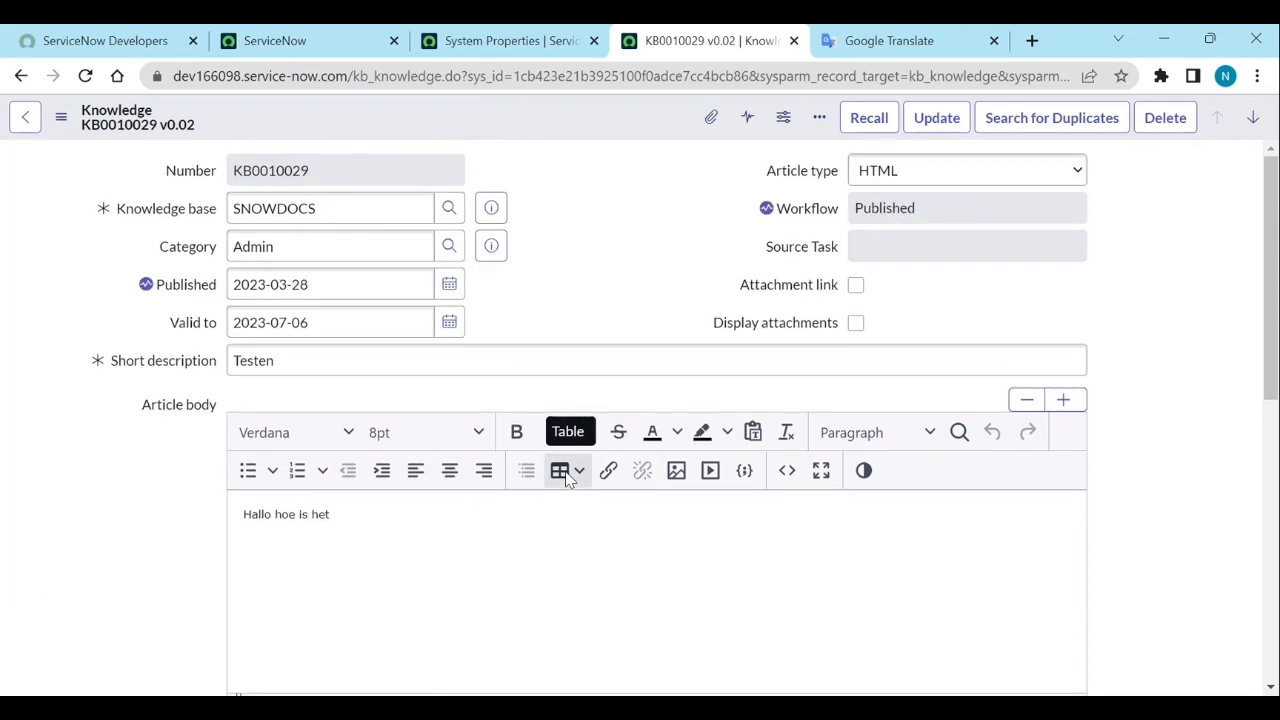
{"action": "scroll", "coordinate": [565, 477], "scroll_direction": "down", "scroll_amount": 5}
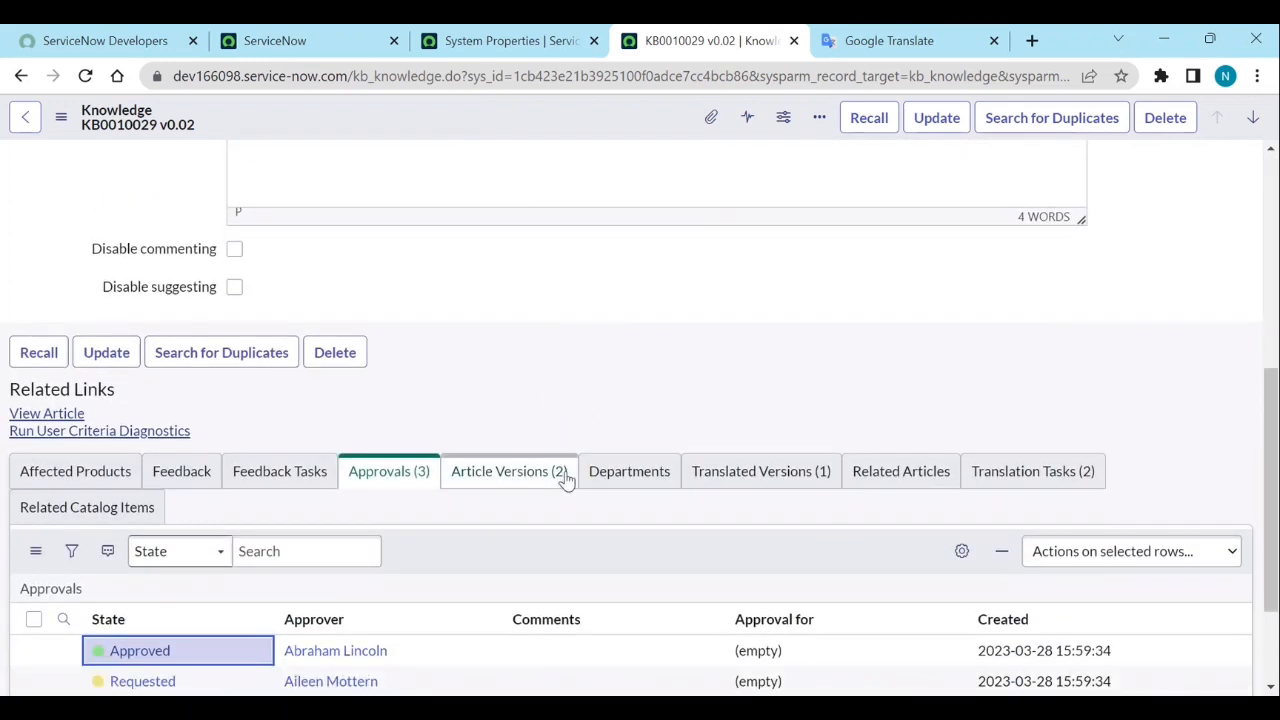
{"action": "left_click", "coordinate": [739, 467]}
{"action": "scroll", "coordinate": [514, 557], "scroll_direction": "down", "scroll_amount": 2}
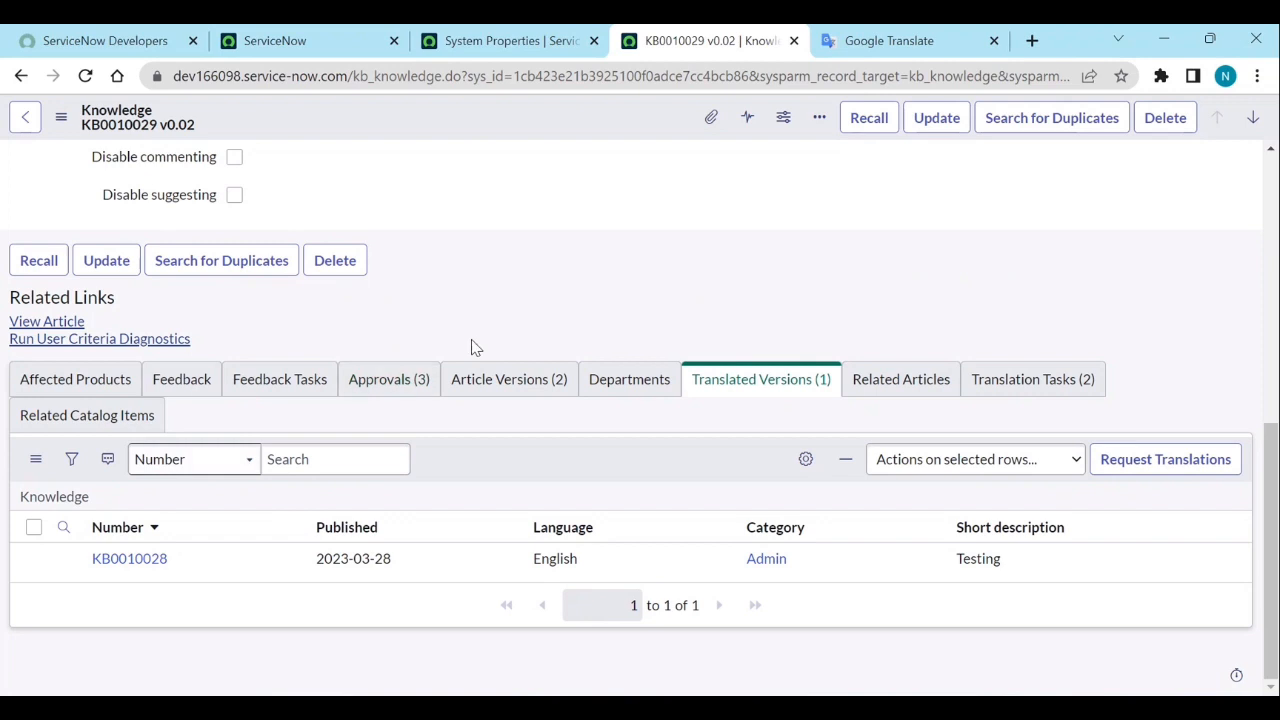
{"action": "scroll", "coordinate": [474, 346], "scroll_direction": "up", "scroll_amount": 6}
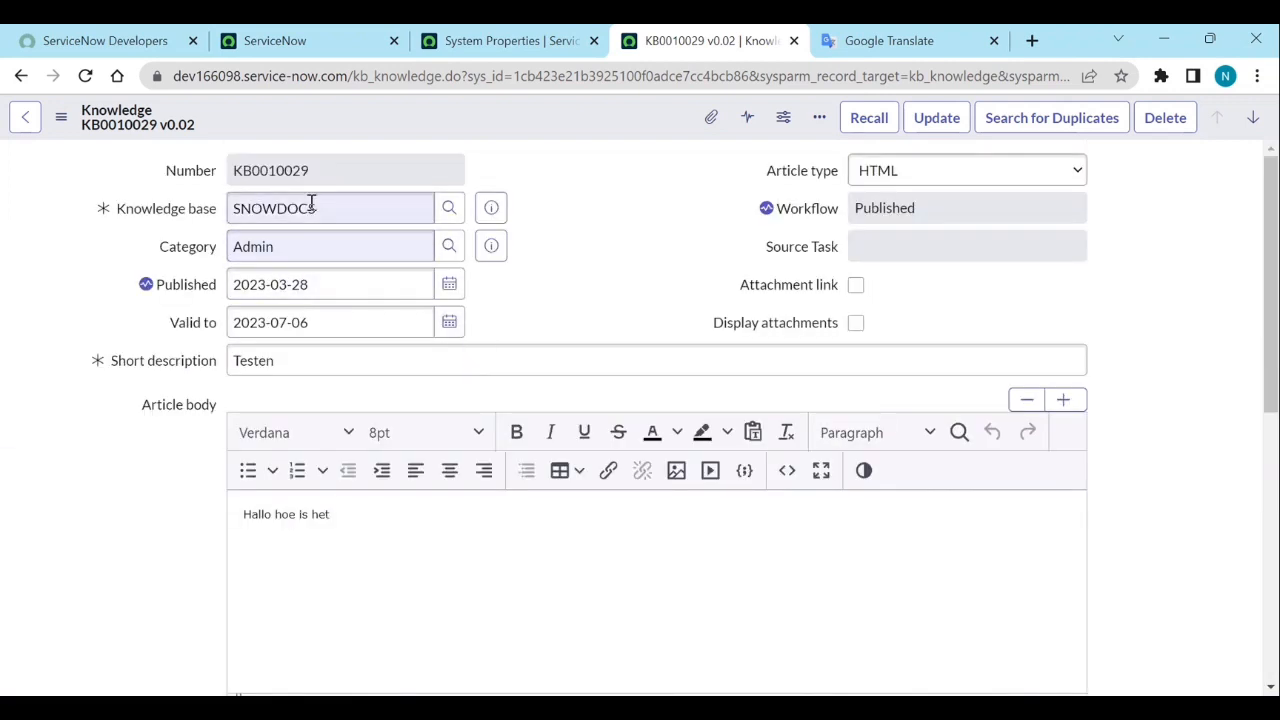
Open the Knowledge form's layout configuration and add the Language field to the selected fields.
{"action": "right_click", "coordinate": [472, 137]}
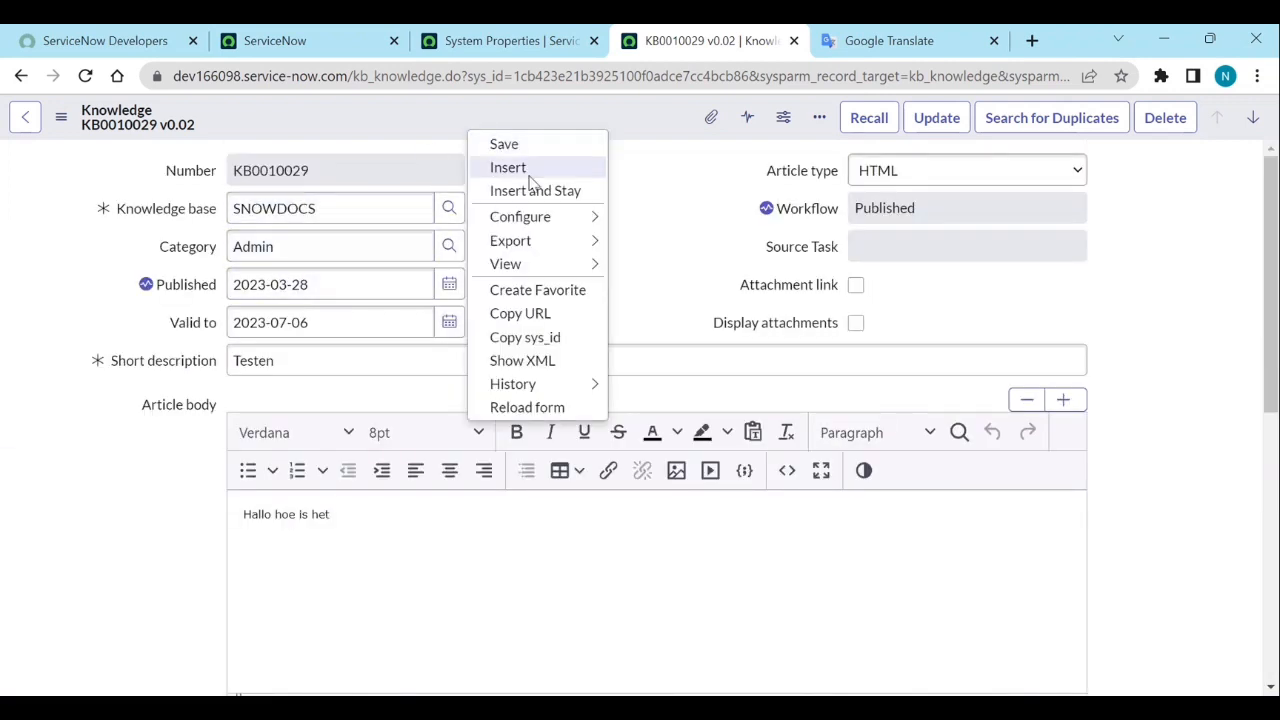
{"action": "mouse_move", "coordinate": [549, 227]}
{"action": "left_click", "coordinate": [660, 245]}
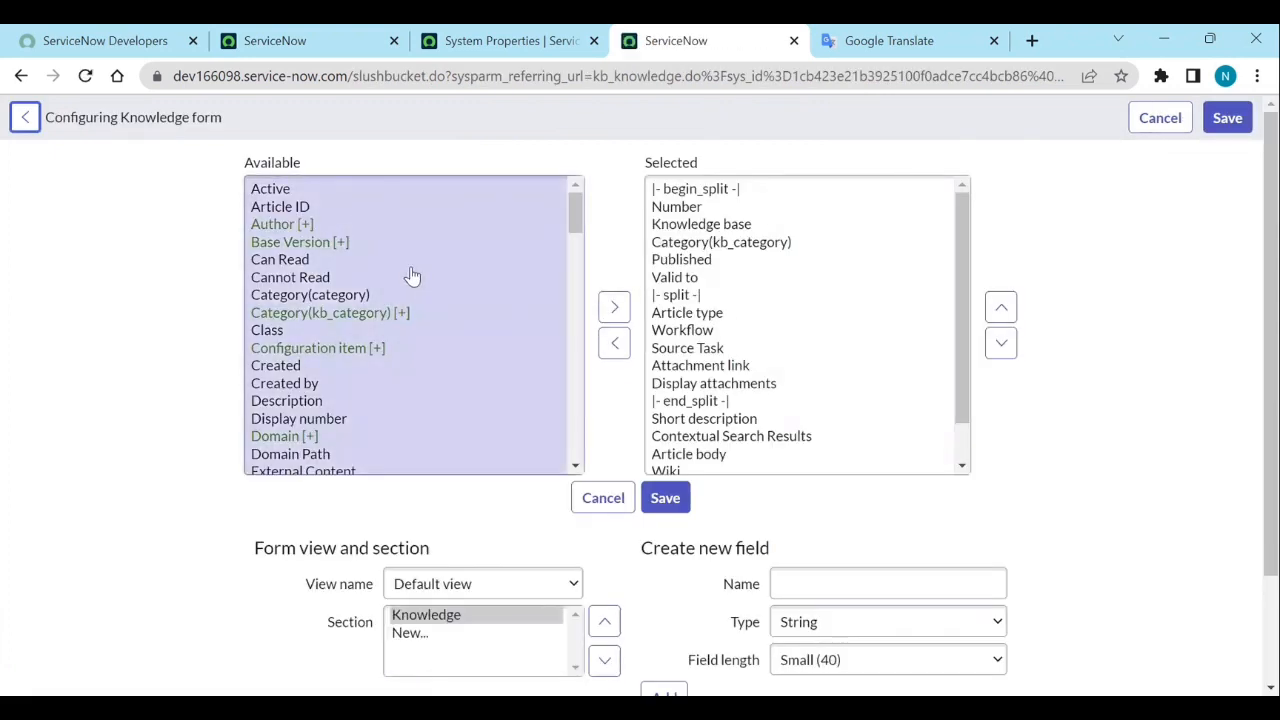
{"action": "left_click", "coordinate": [410, 263]}
{"action": "key", "text": "l"}
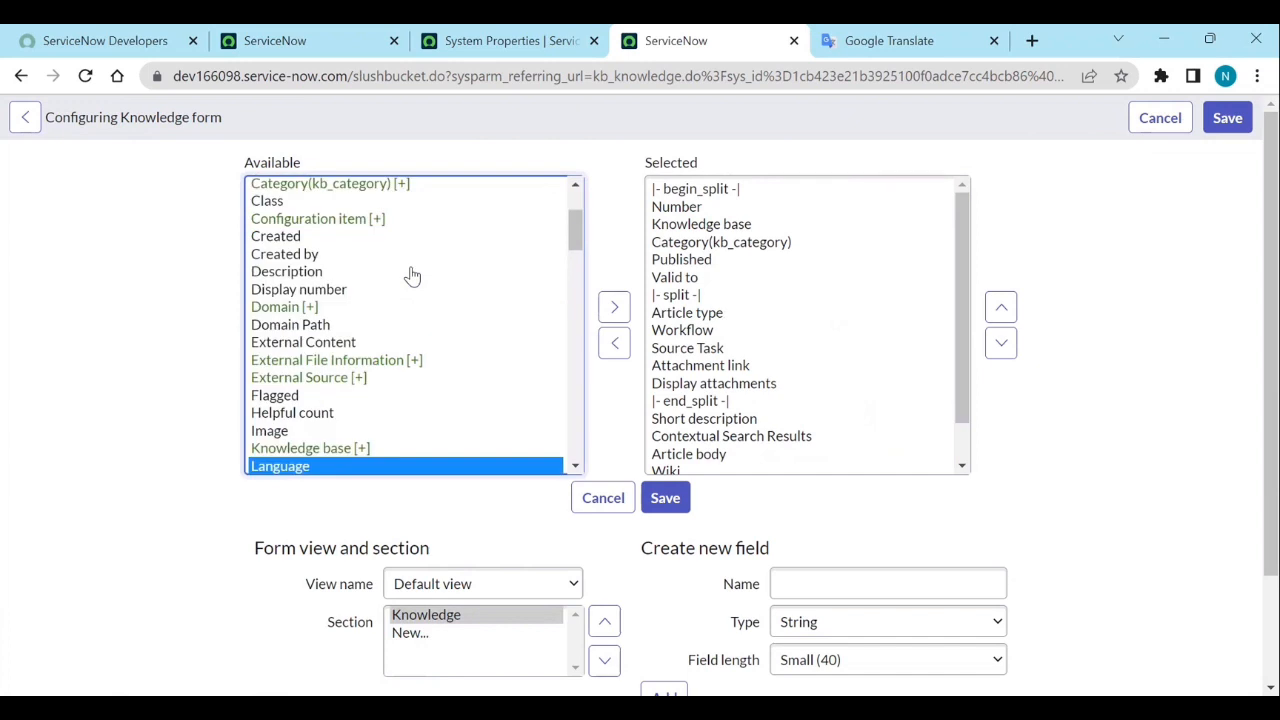
{"action": "left_click", "coordinate": [631, 311]}
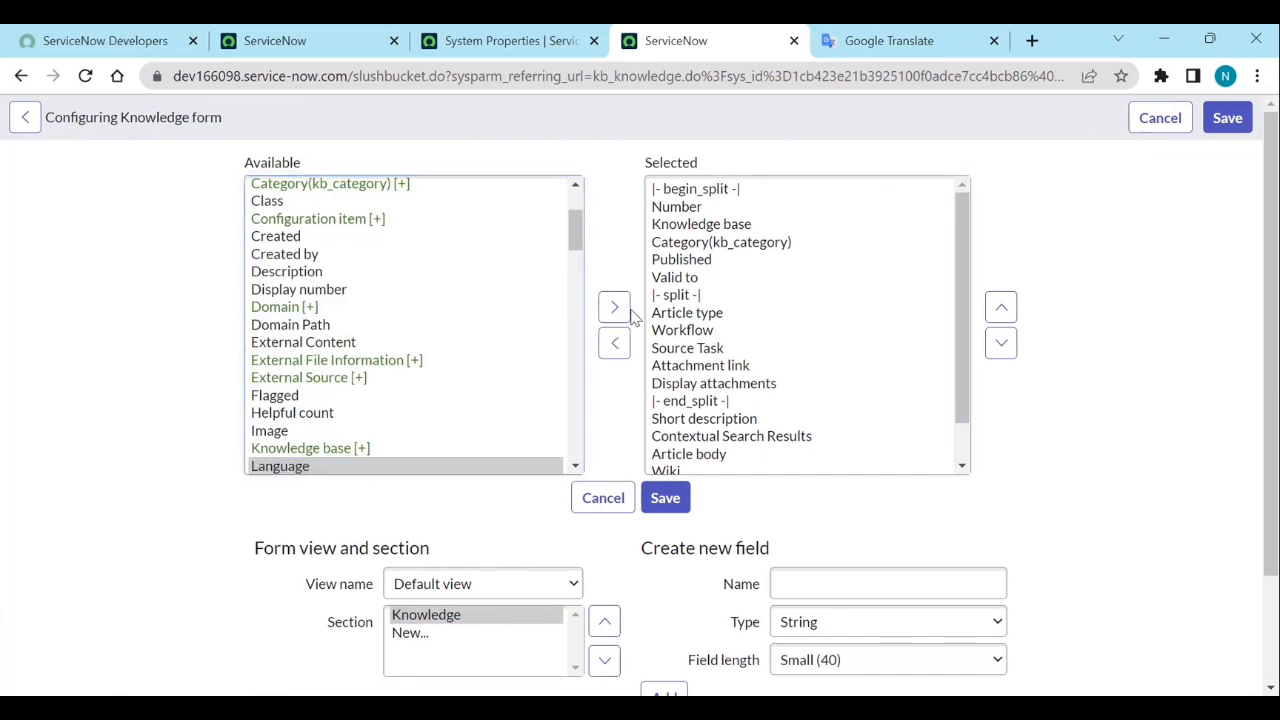
{"action": "left_click", "coordinate": [613, 307]}
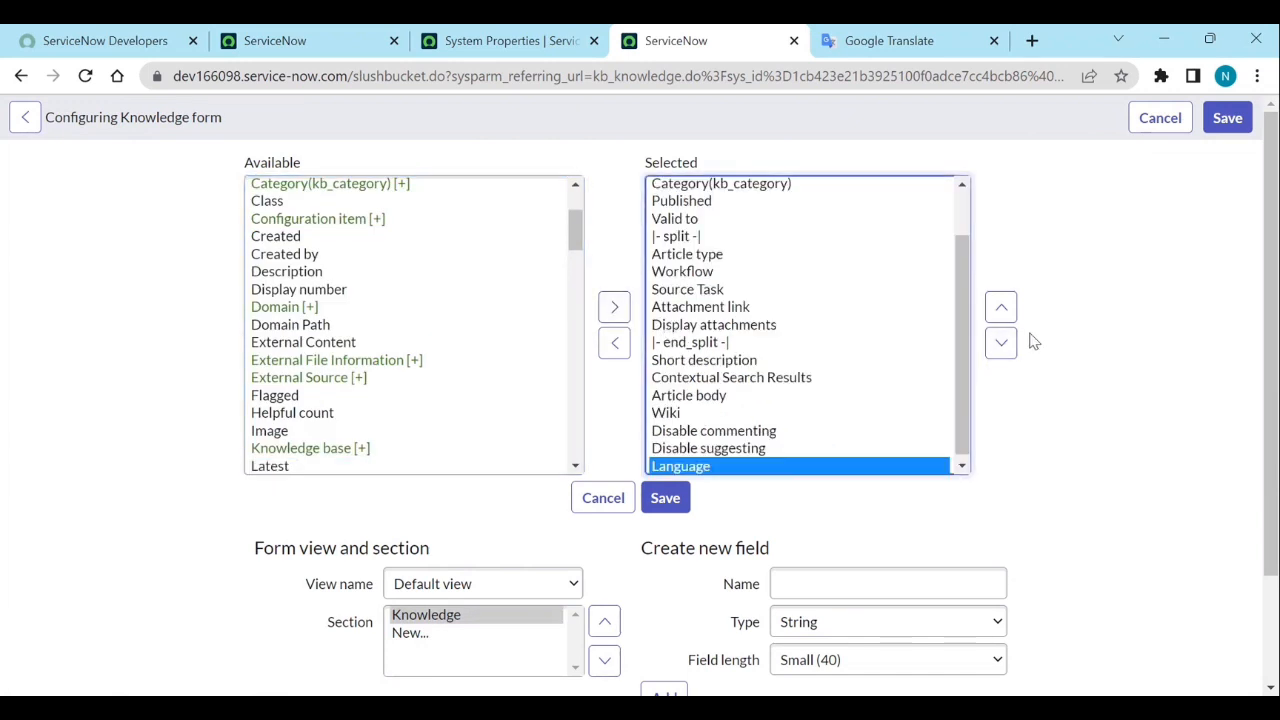
Move the Language field up between Published and Valid to, and save the form layout.
{"action": "left_click", "coordinate": [1001, 312]}
{"action": "left_click", "coordinate": [1001, 309]}
{"action": "left_click", "coordinate": [1001, 309]}
{"action": "left_click", "coordinate": [1001, 309]}
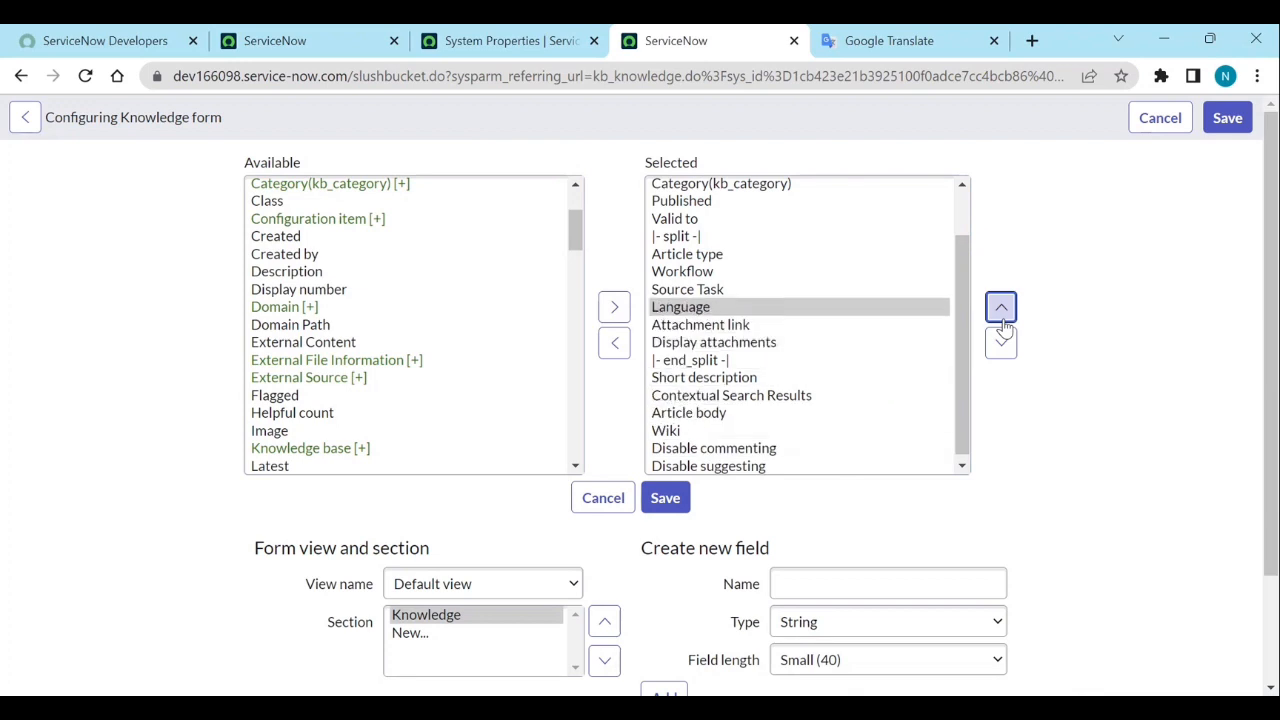
{"action": "left_click", "coordinate": [1001, 309]}
{"action": "left_click", "coordinate": [1003, 322]}
{"action": "left_click", "coordinate": [667, 502]}
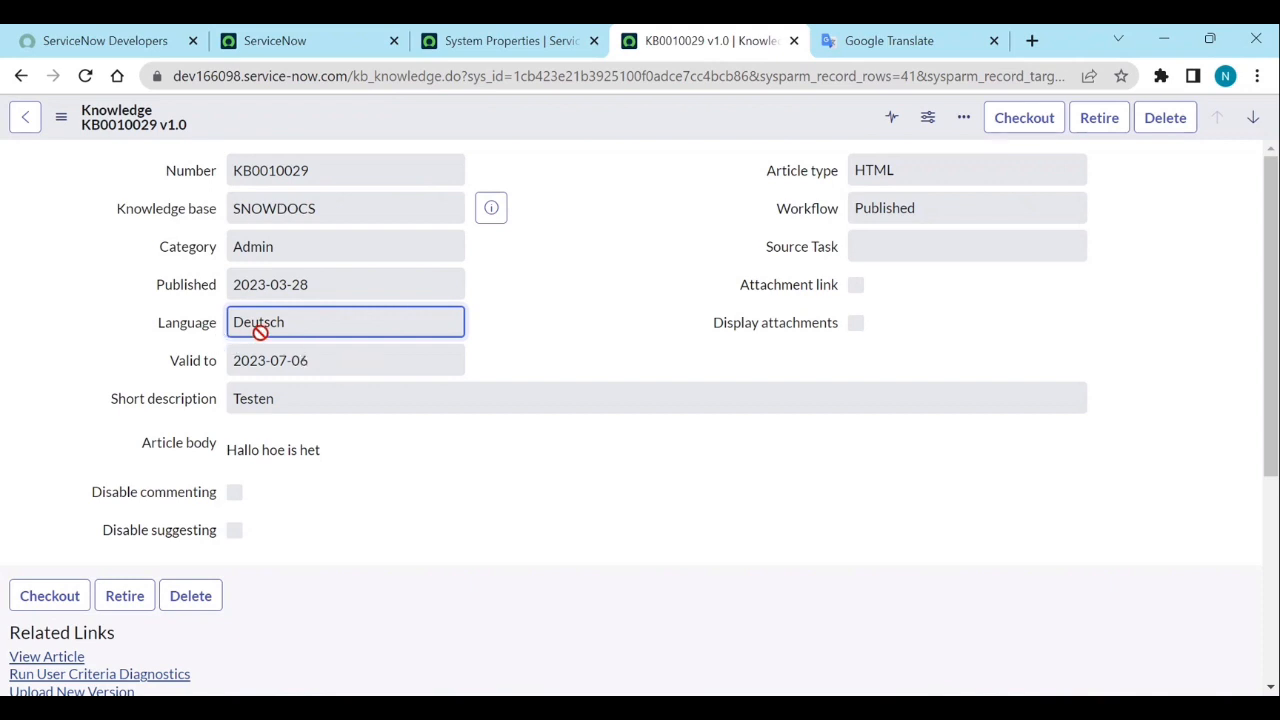
Examine the published article's language, translated versions and translation tasks.
{"action": "scroll", "coordinate": [466, 468], "scroll_direction": "down", "scroll_amount": 3}
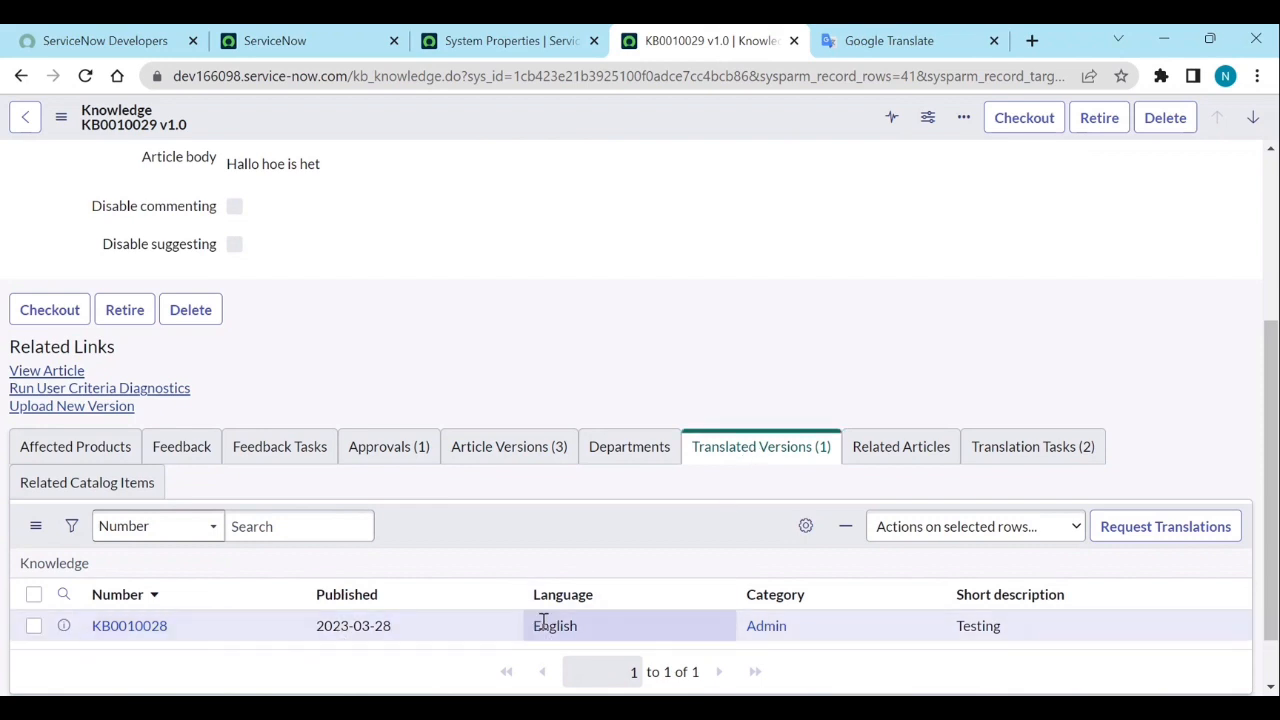
{"action": "scroll", "coordinate": [535, 437], "scroll_direction": "up", "scroll_amount": 3}
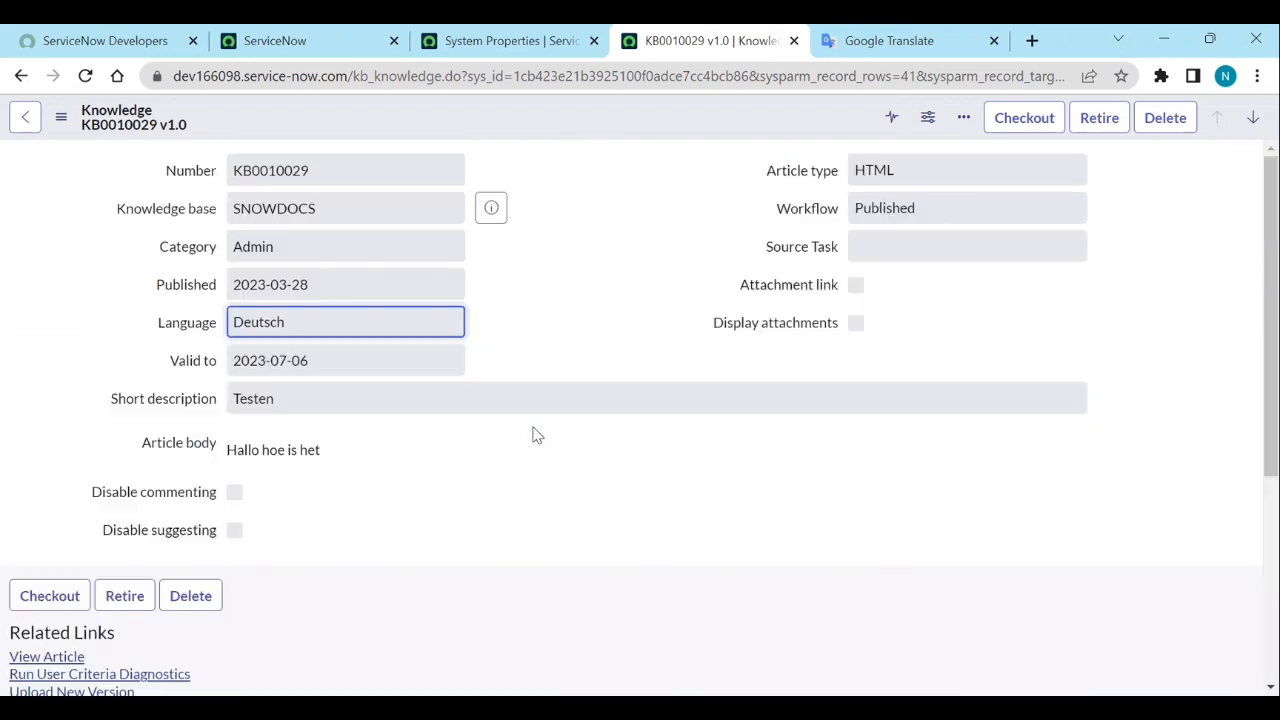
{"action": "scroll", "coordinate": [352, 345], "scroll_direction": "down", "scroll_amount": 3}
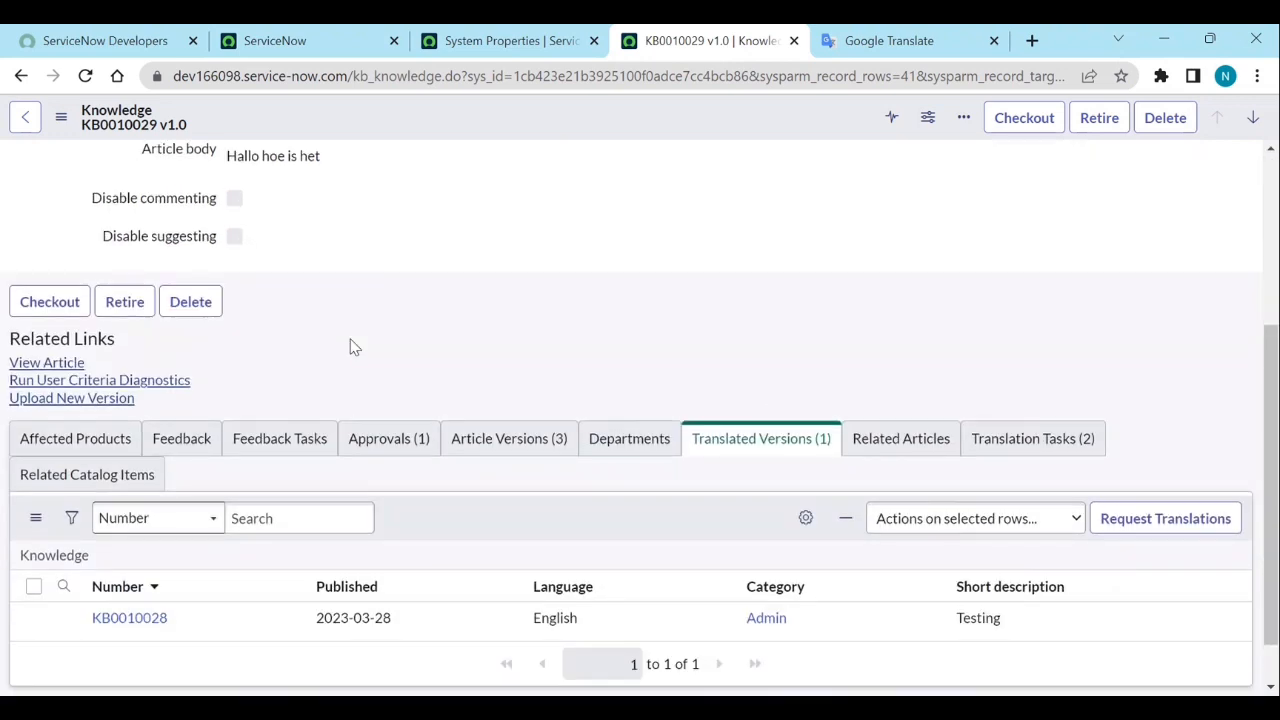
{"action": "left_click", "coordinate": [1000, 438]}
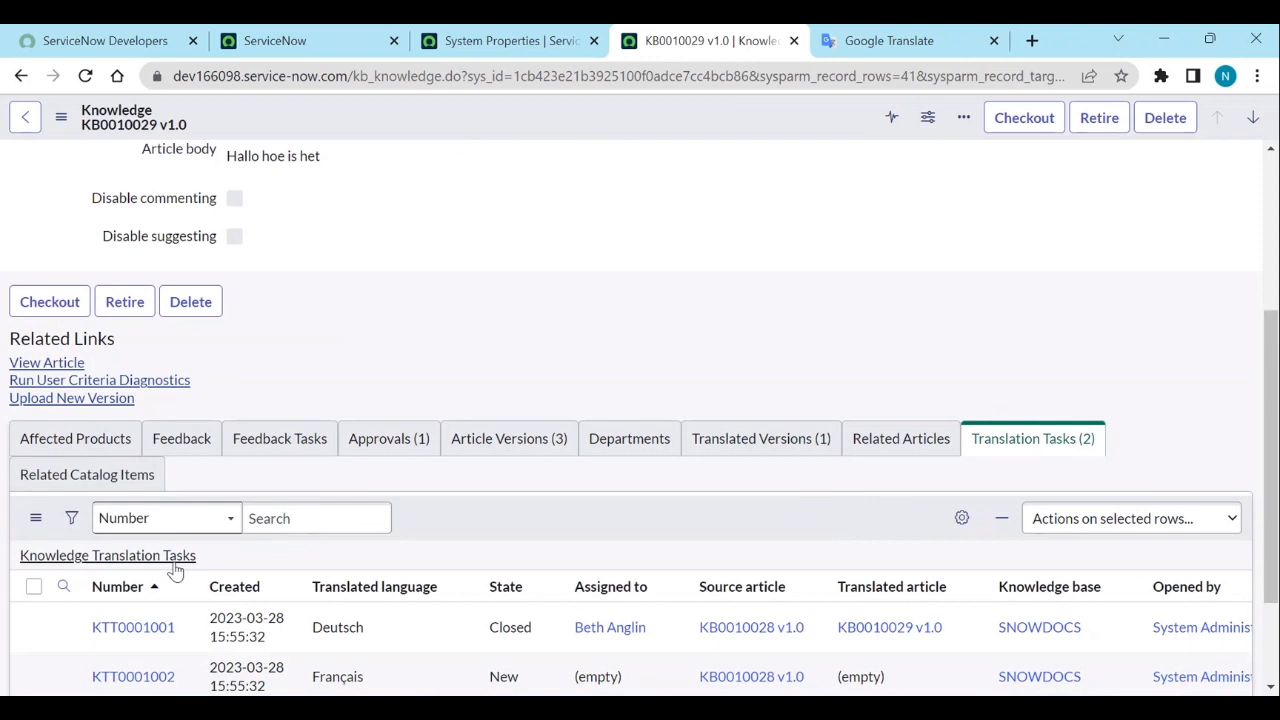
Open the Français translation task KTT0001002 from the article's translation tasks and start translating its source article.
{"action": "scroll", "coordinate": [647, 636], "scroll_direction": "down", "scroll_amount": 2}
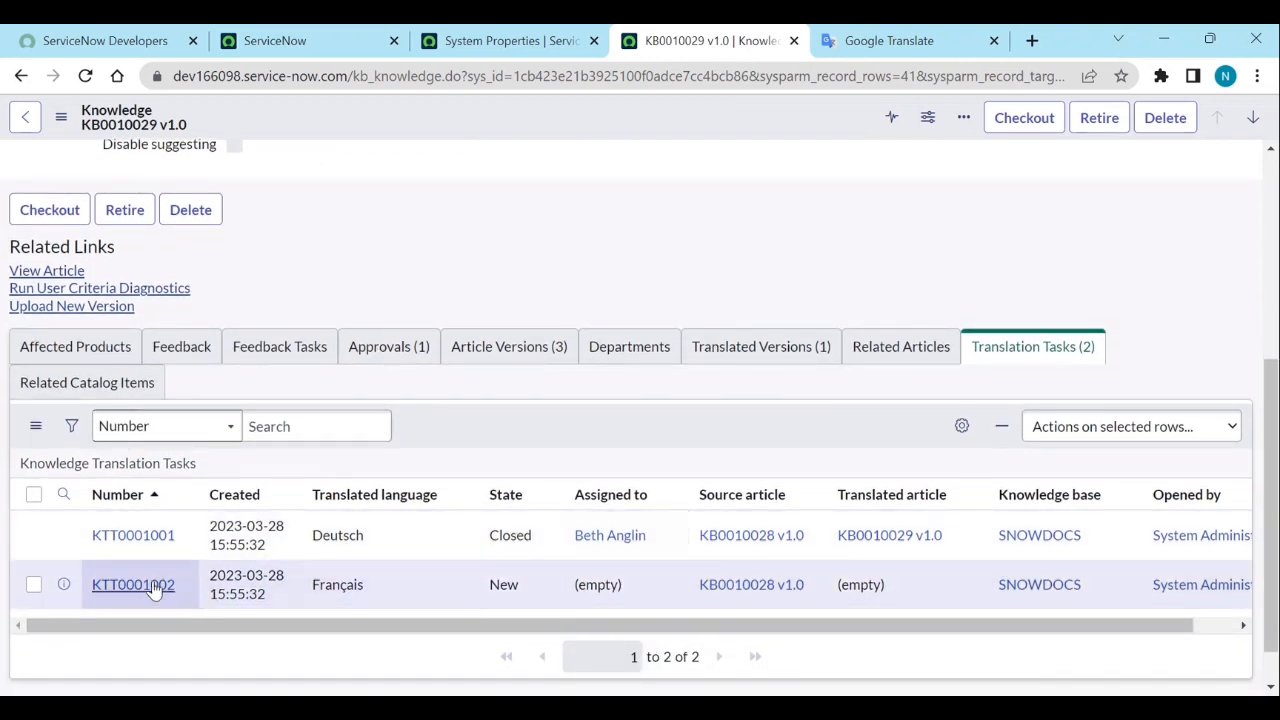
{"action": "middle_click", "coordinate": [155, 591]}
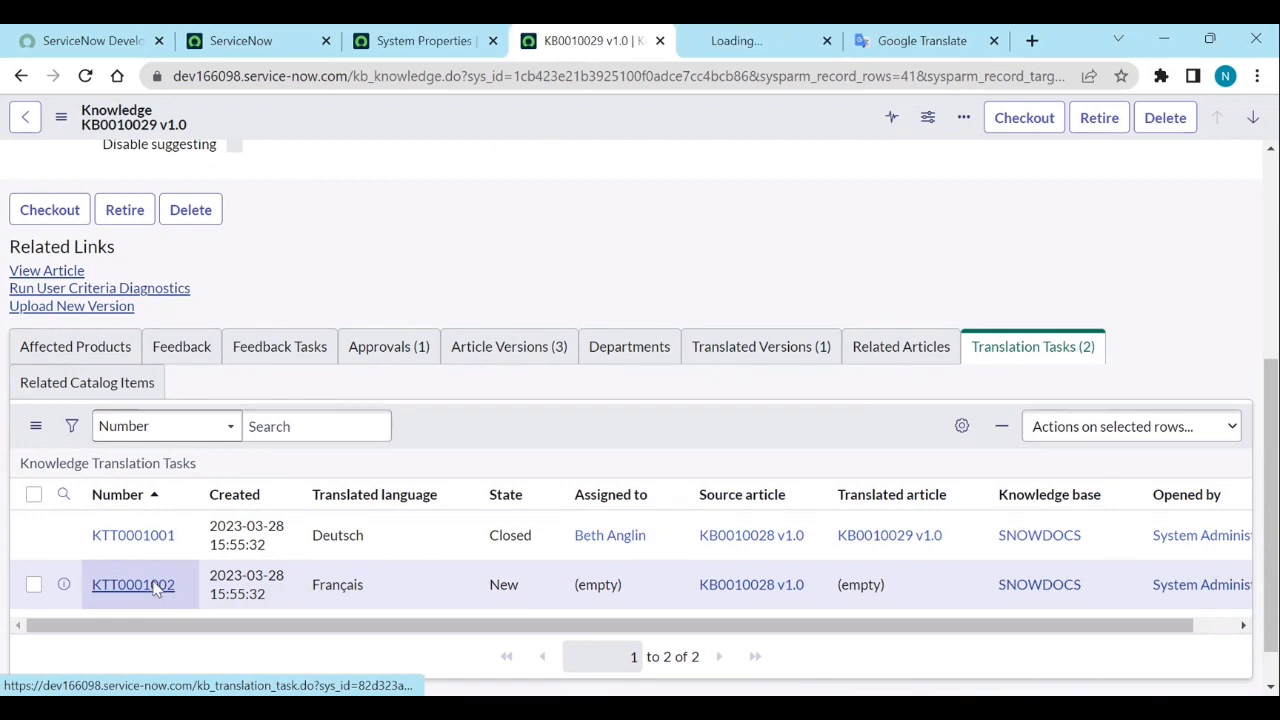
{"action": "left_click", "coordinate": [727, 53]}
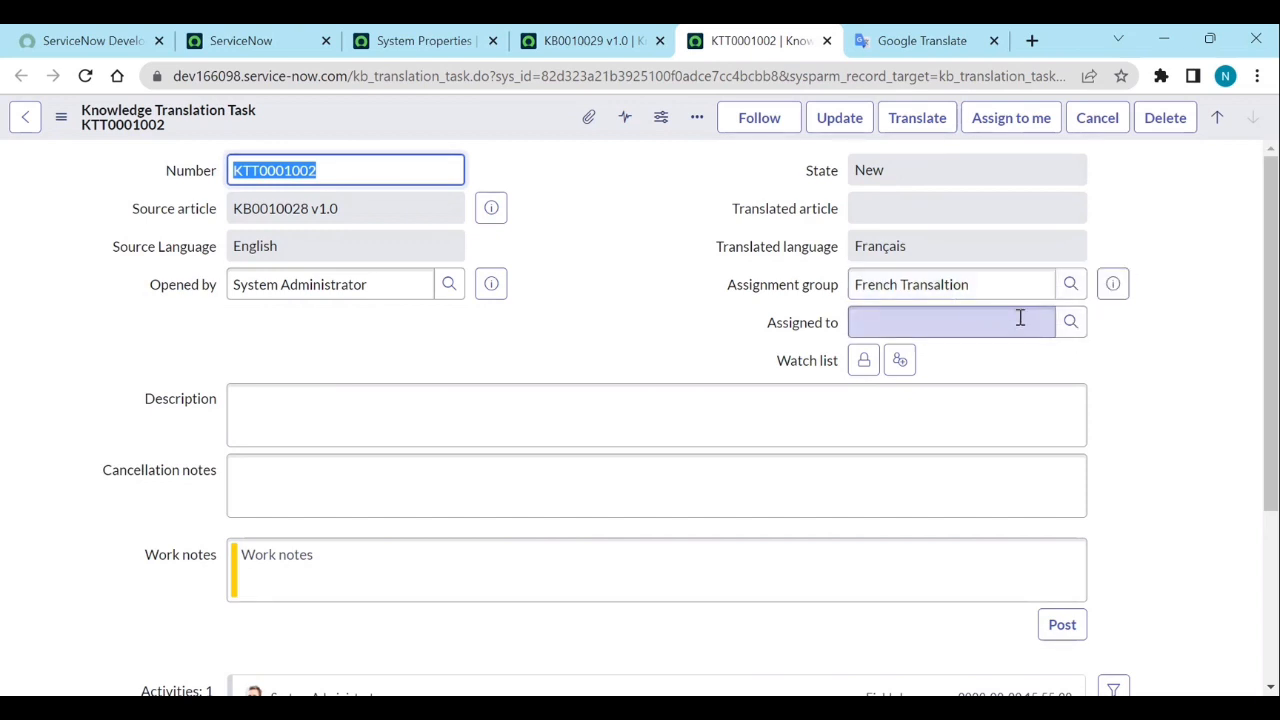
{"action": "left_click", "coordinate": [919, 128]}
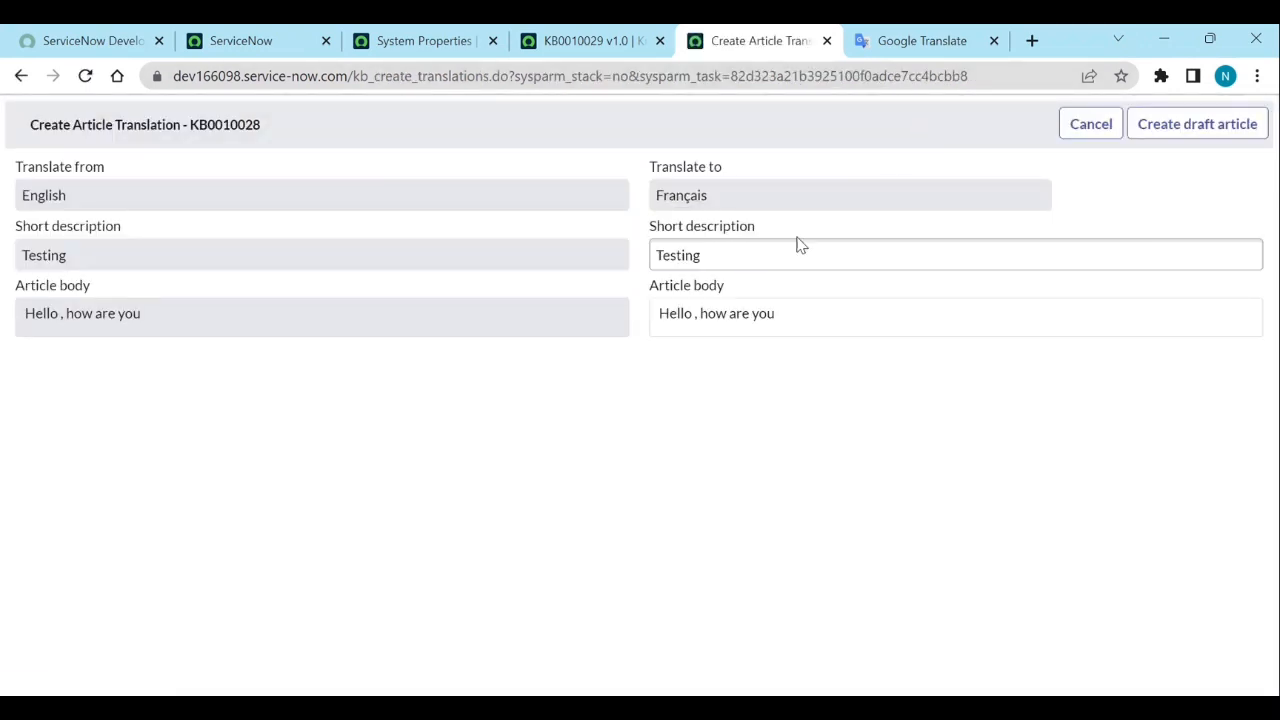
Translate the short description "Testing" into French with Google Translate and enter "Essai" as the translated short description.
{"action": "left_click", "coordinate": [777, 259]}
{"action": "double_click", "coordinate": [779, 259]}
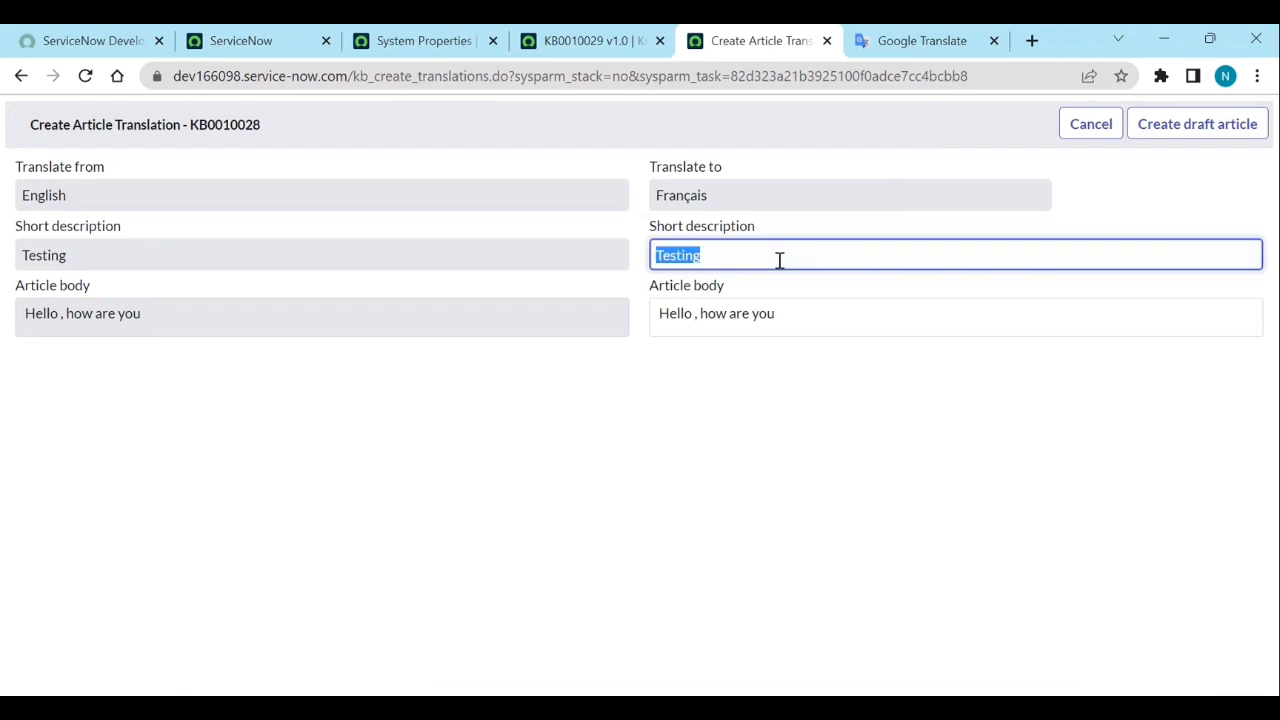
{"action": "left_click", "coordinate": [903, 33]}
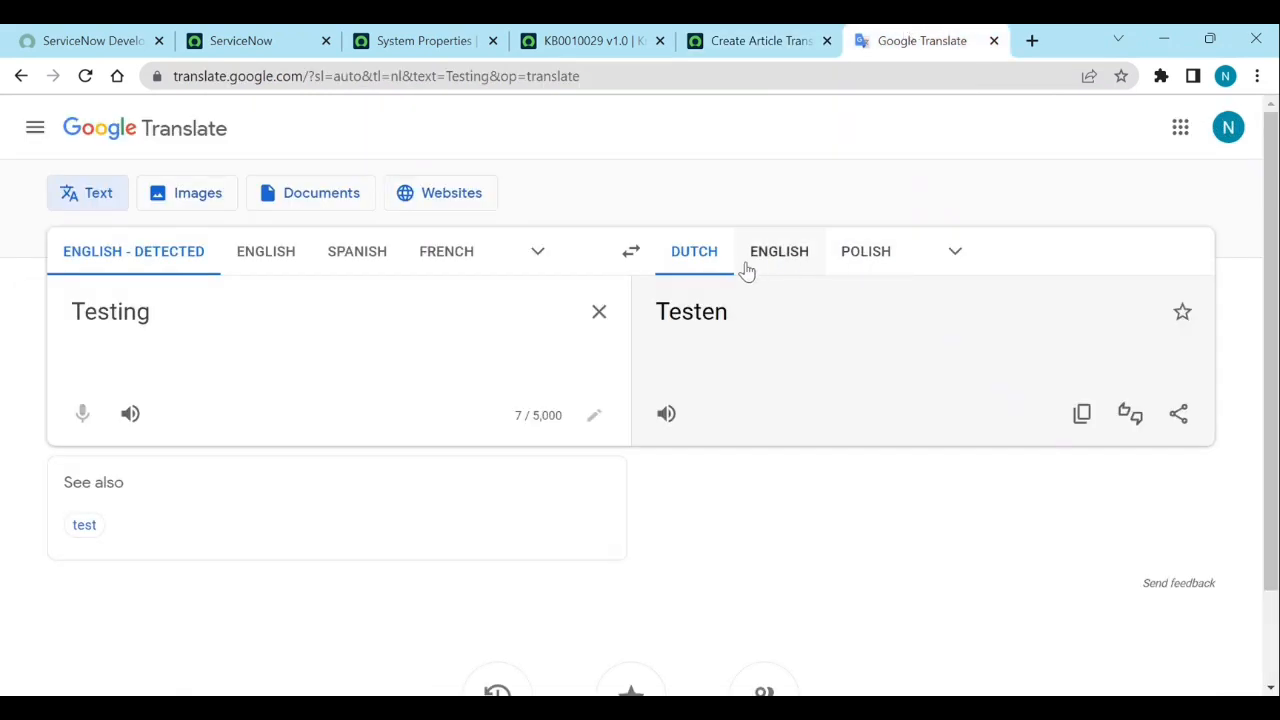
{"action": "left_click", "coordinate": [956, 254]}
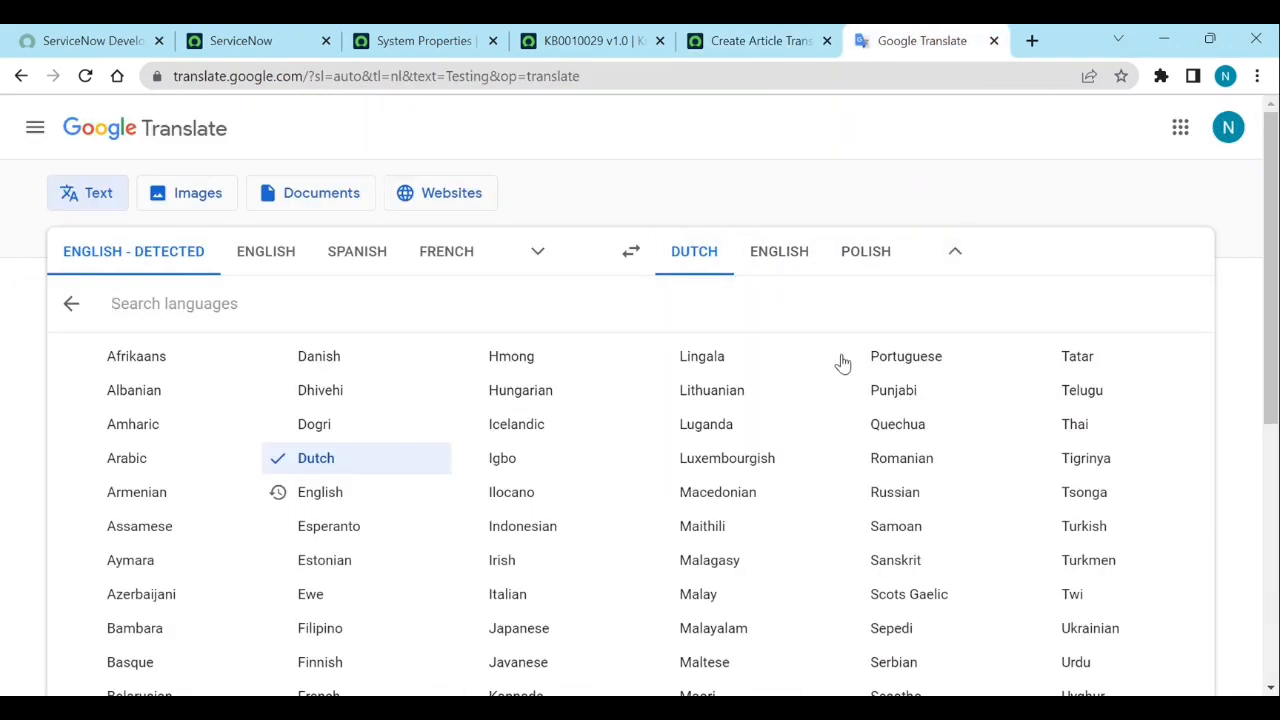
{"action": "scroll", "coordinate": [534, 597], "scroll_direction": "down", "scroll_amount": 1}
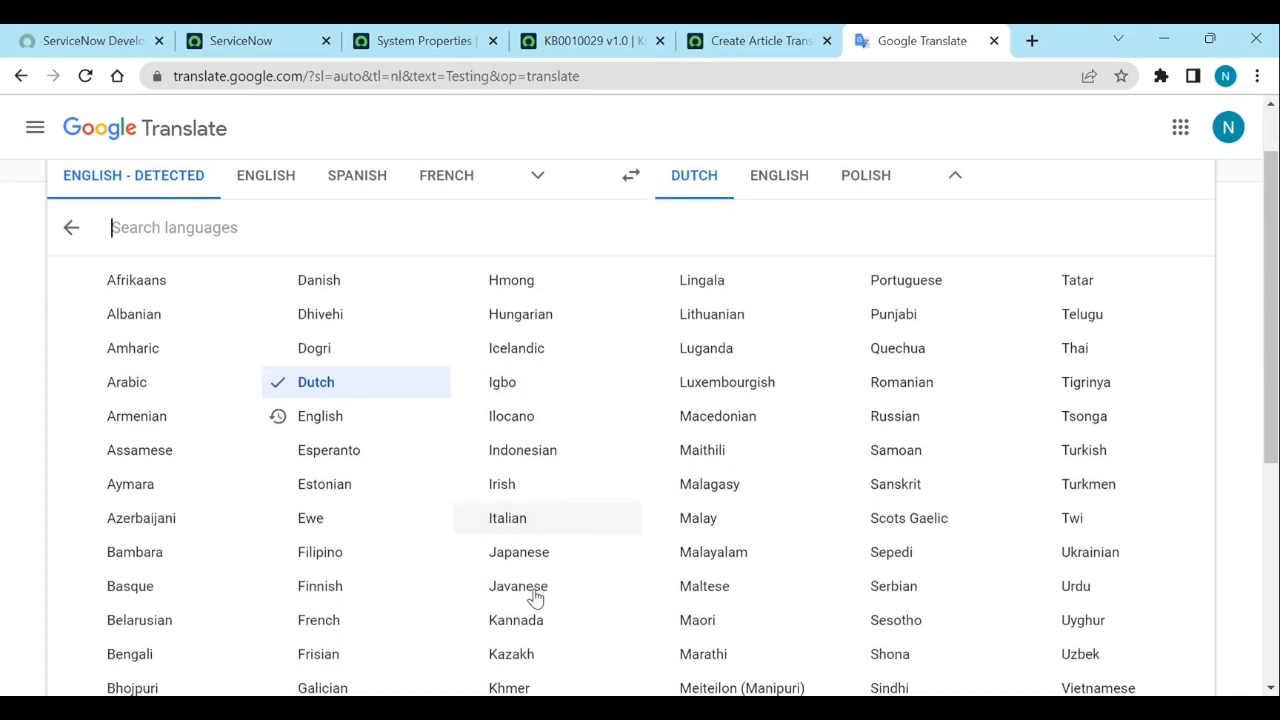
{"action": "left_click", "coordinate": [330, 590]}
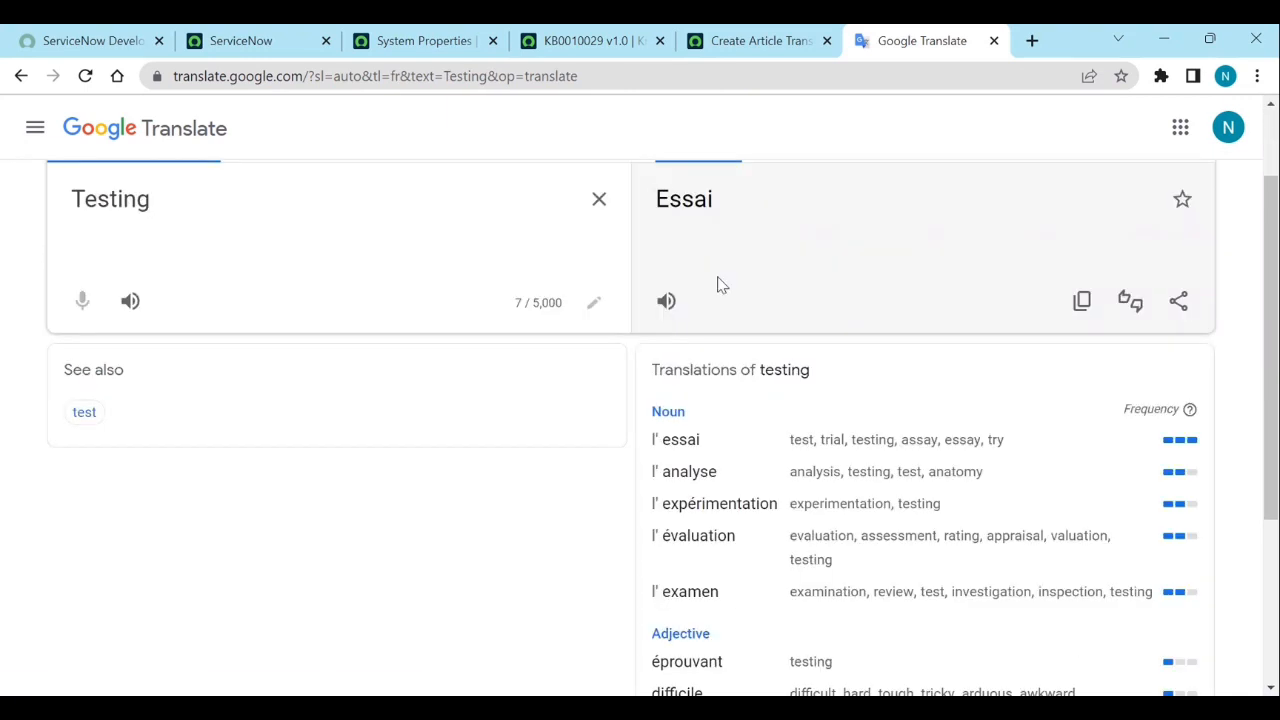
{"action": "left_click", "coordinate": [1082, 301]}
{"action": "left_click", "coordinate": [740, 41]}
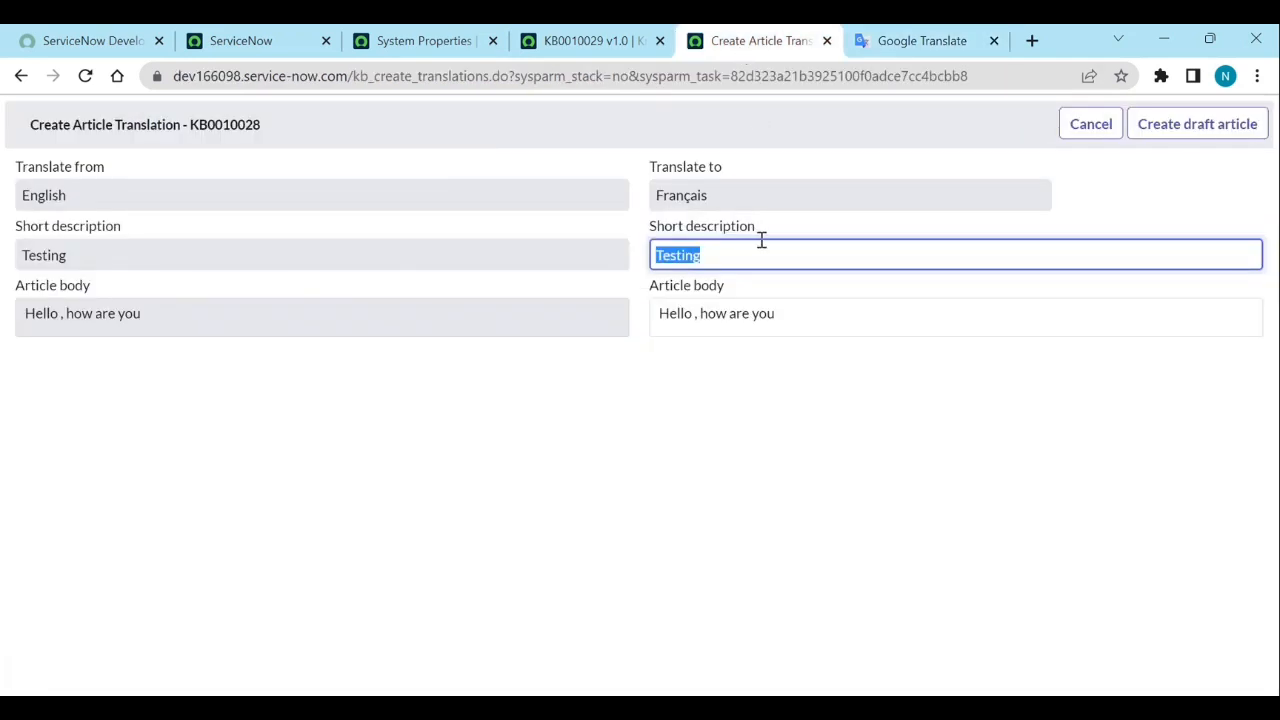
{"action": "key", "text": "ctrl+v"}
Translate the article body into French with Google Translate and replace the translated body with "Bonjour comment allez-vous".
{"action": "triple_click", "coordinate": [790, 310]}
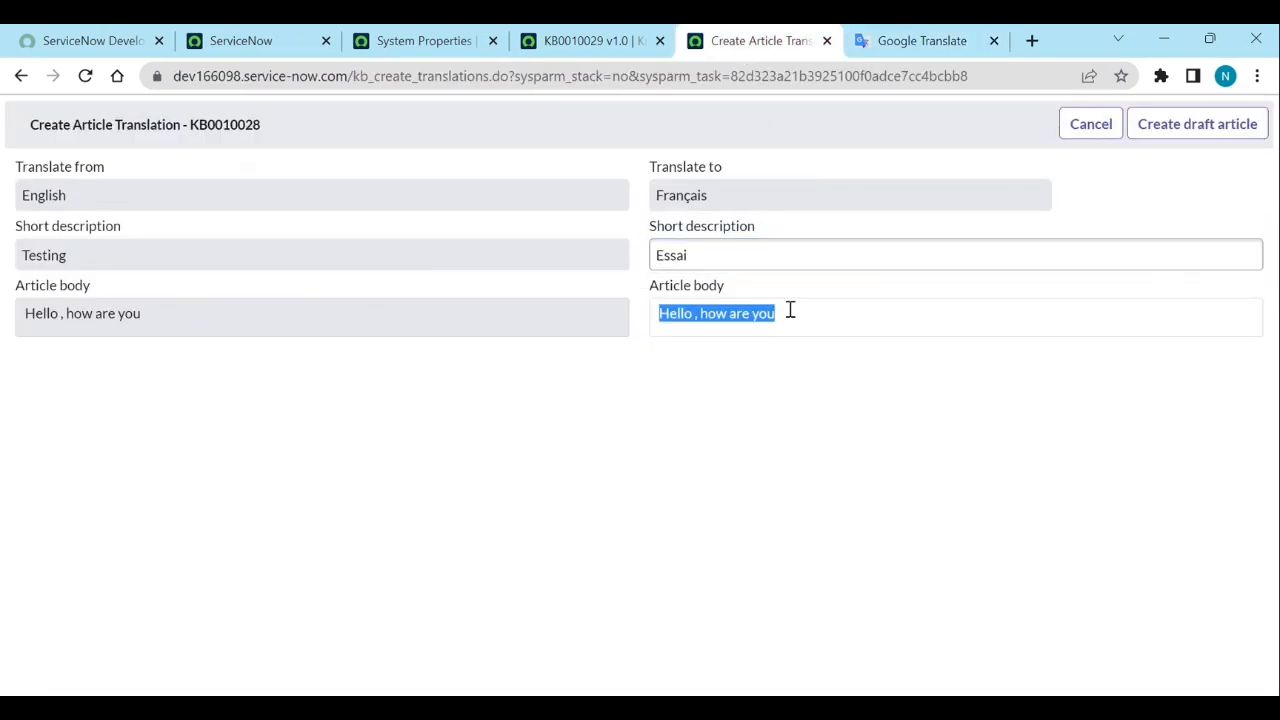
{"action": "left_click", "coordinate": [930, 42]}
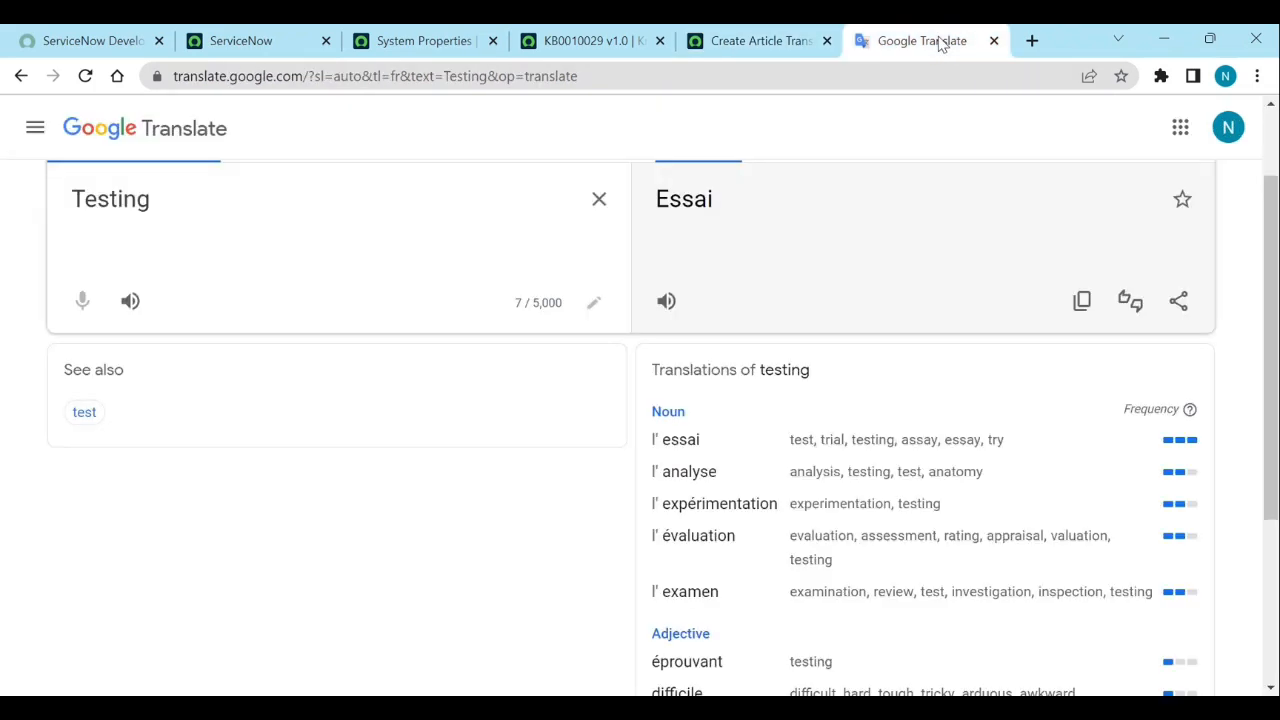
{"action": "triple_click", "coordinate": [510, 203]}
{"action": "key", "text": "ctrl+v"}
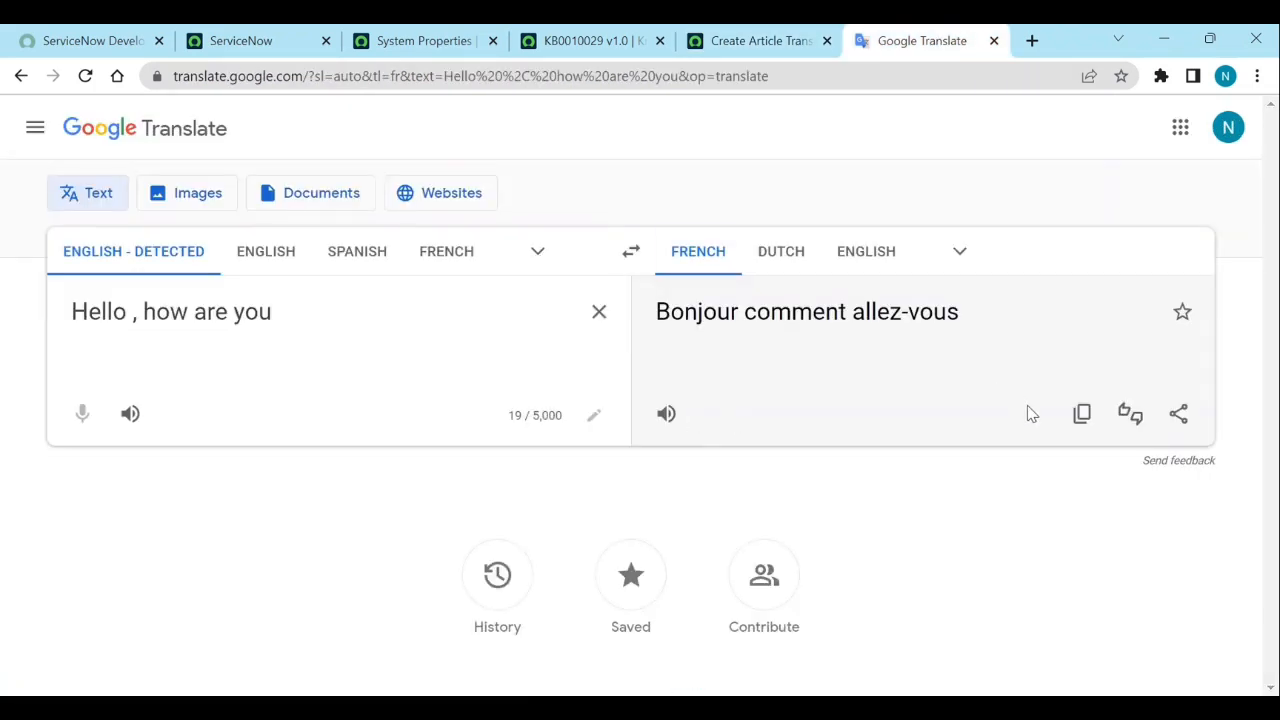
{"action": "left_click", "coordinate": [1080, 414]}
{"action": "left_click", "coordinate": [757, 40]}
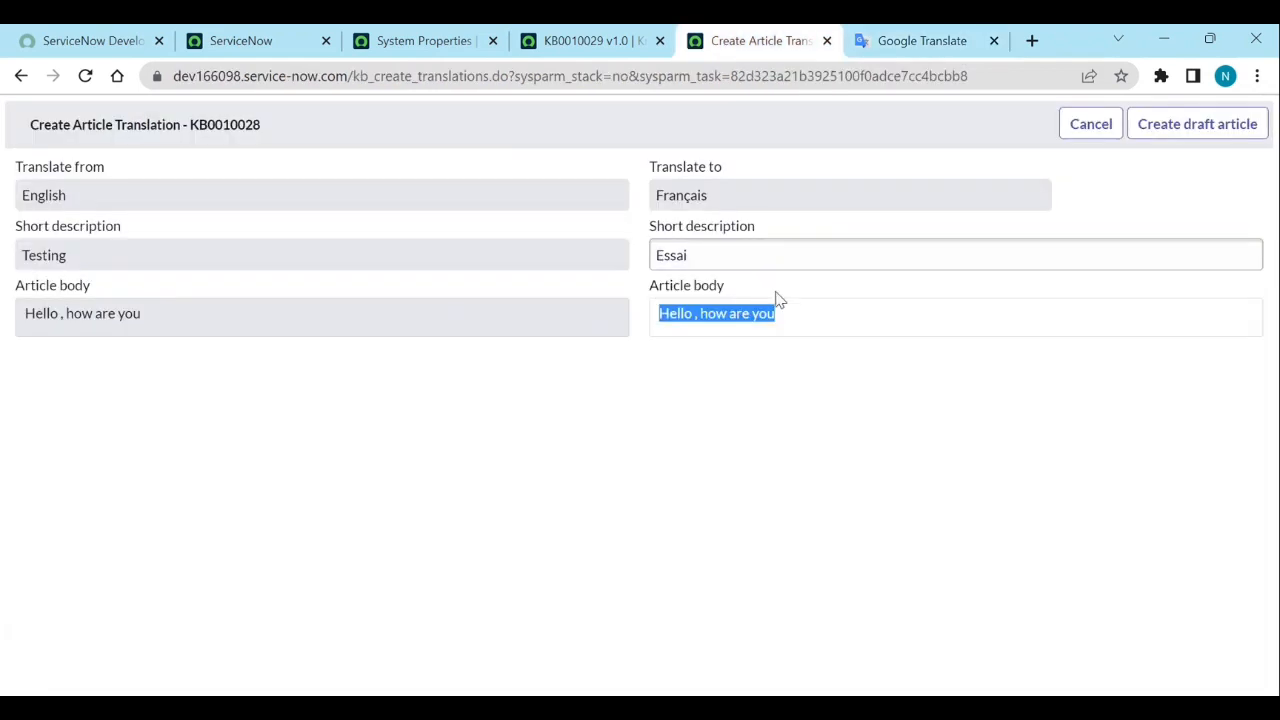
{"action": "key", "text": "ctrl+v"}
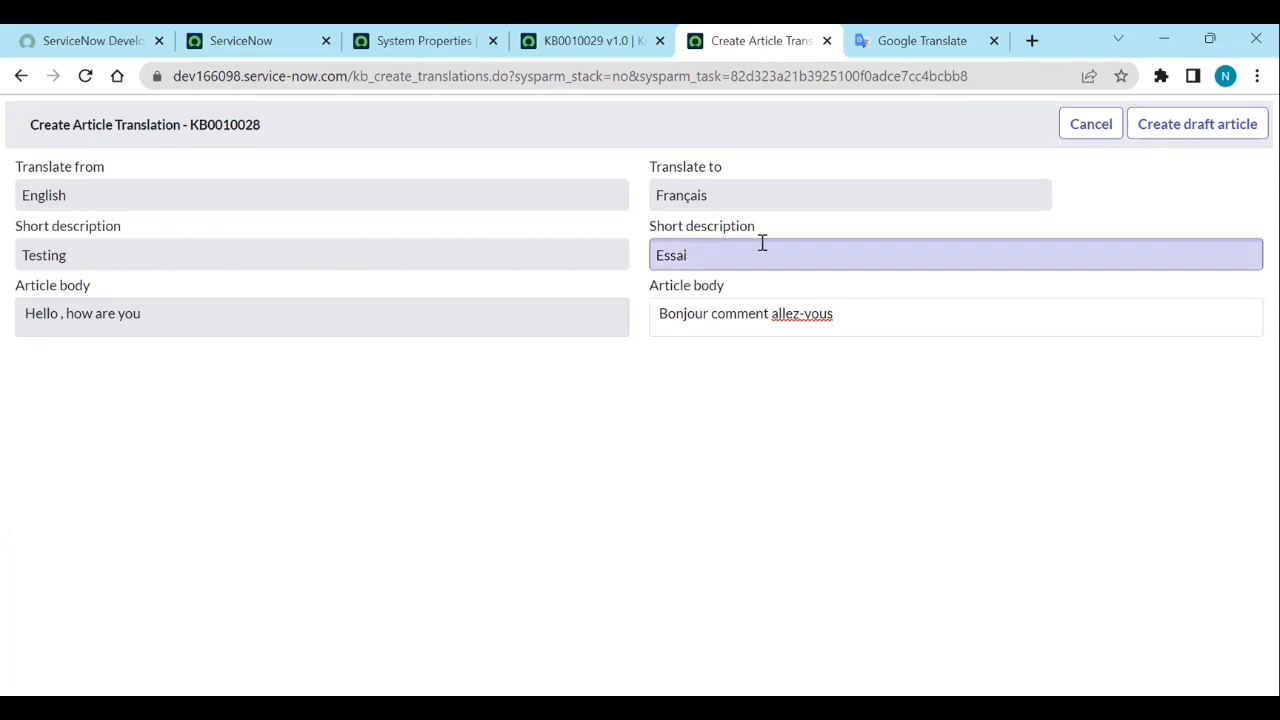
{"action": "left_click", "coordinate": [888, 314]}
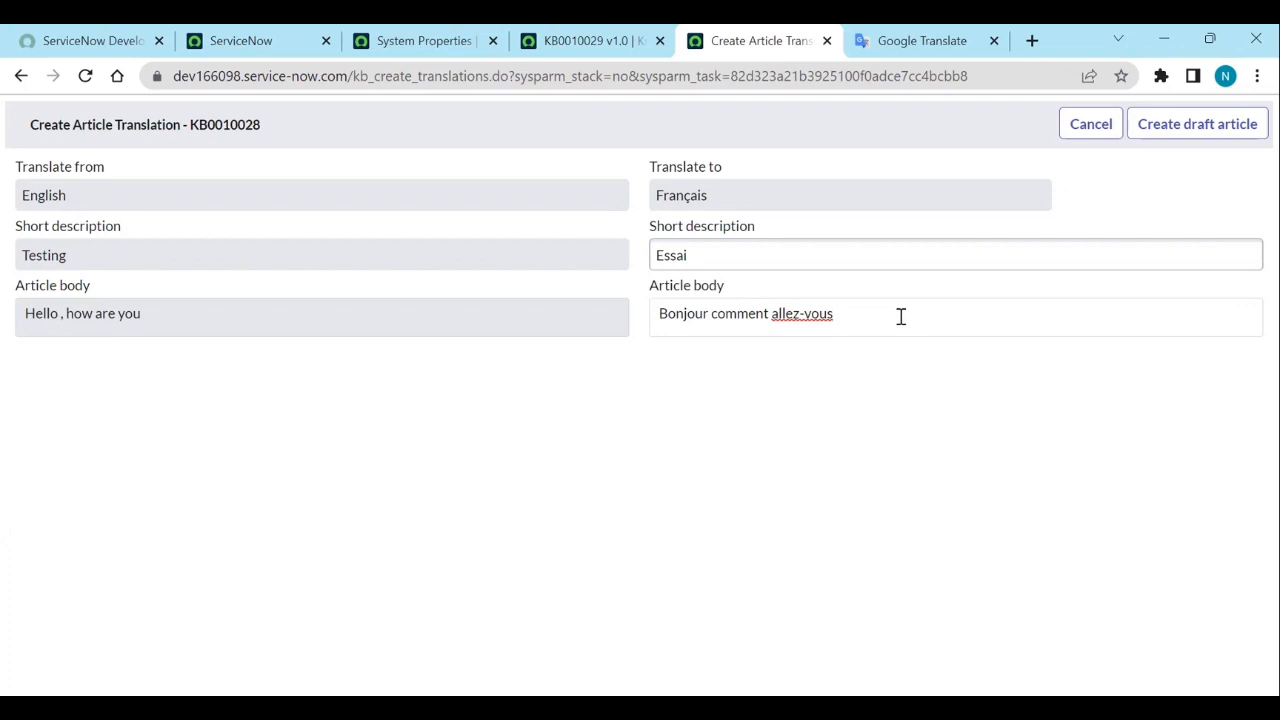
Create the draft article from the French translation and publish it.
{"action": "left_click", "coordinate": [1191, 141]}
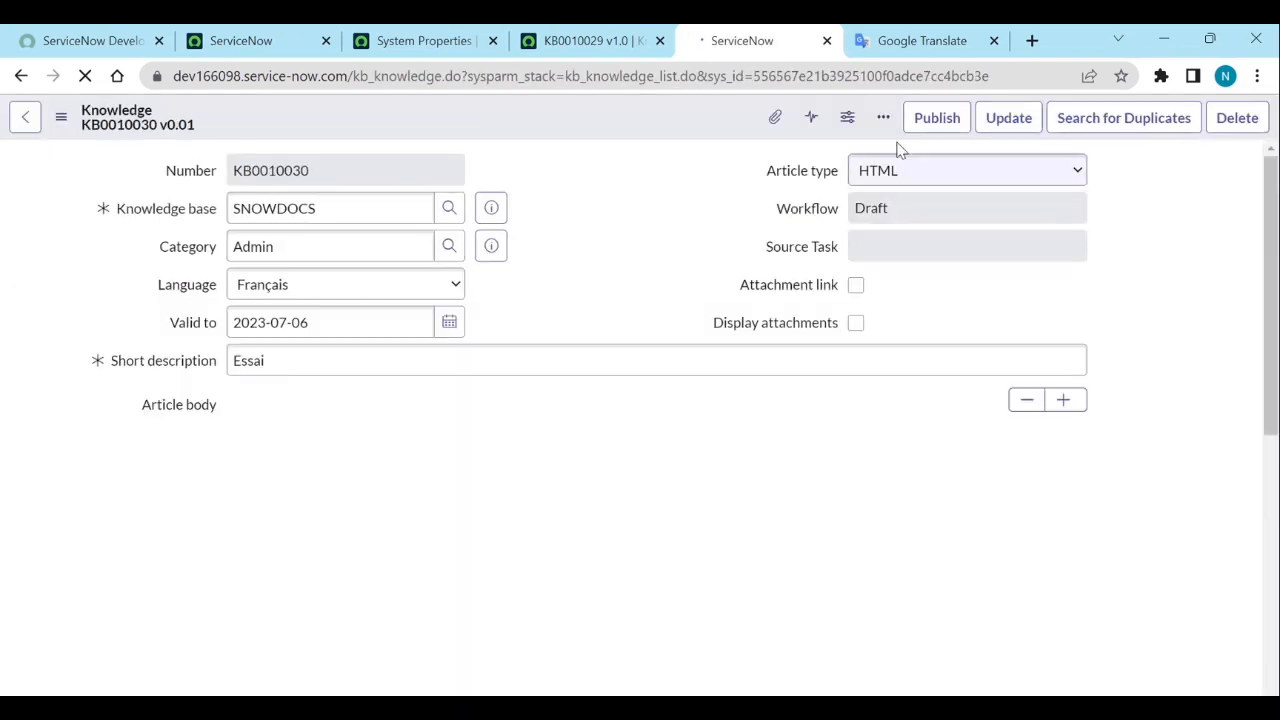
{"action": "left_click", "coordinate": [930, 122]}
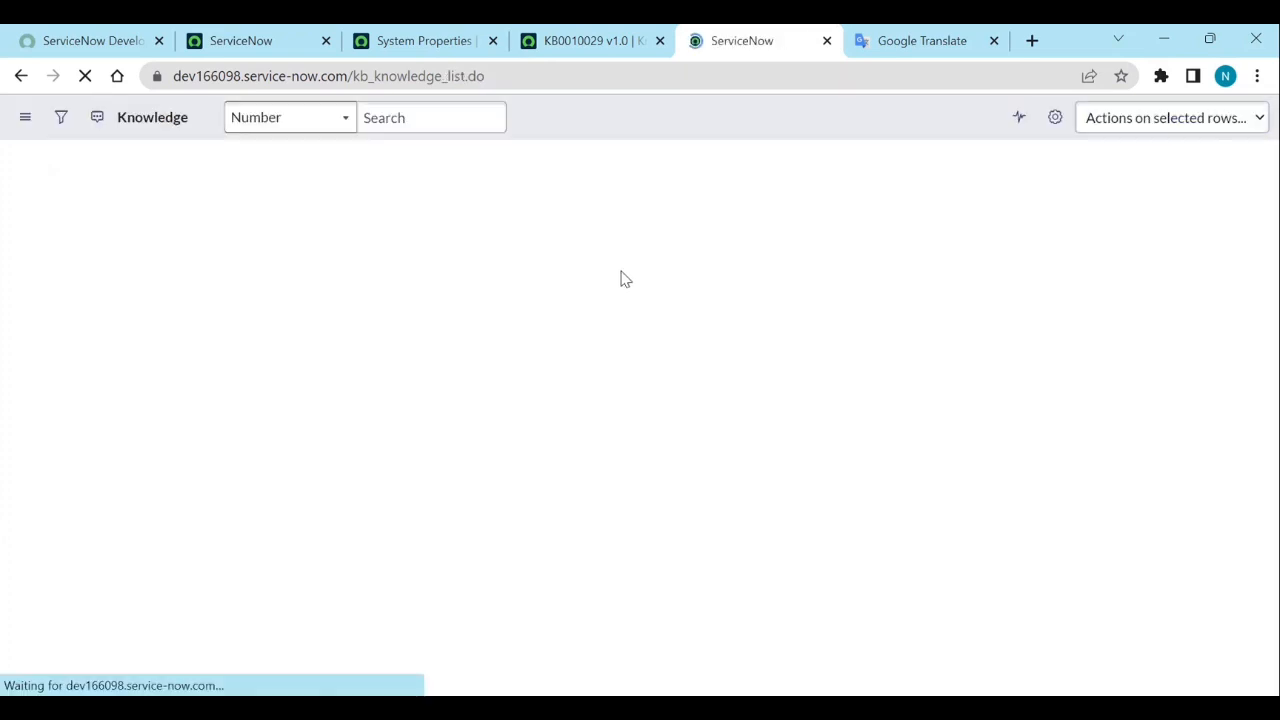
Open the French article KB0010030 and set the first of its approval requests to Approved.
{"action": "left_click", "coordinate": [138, 313]}
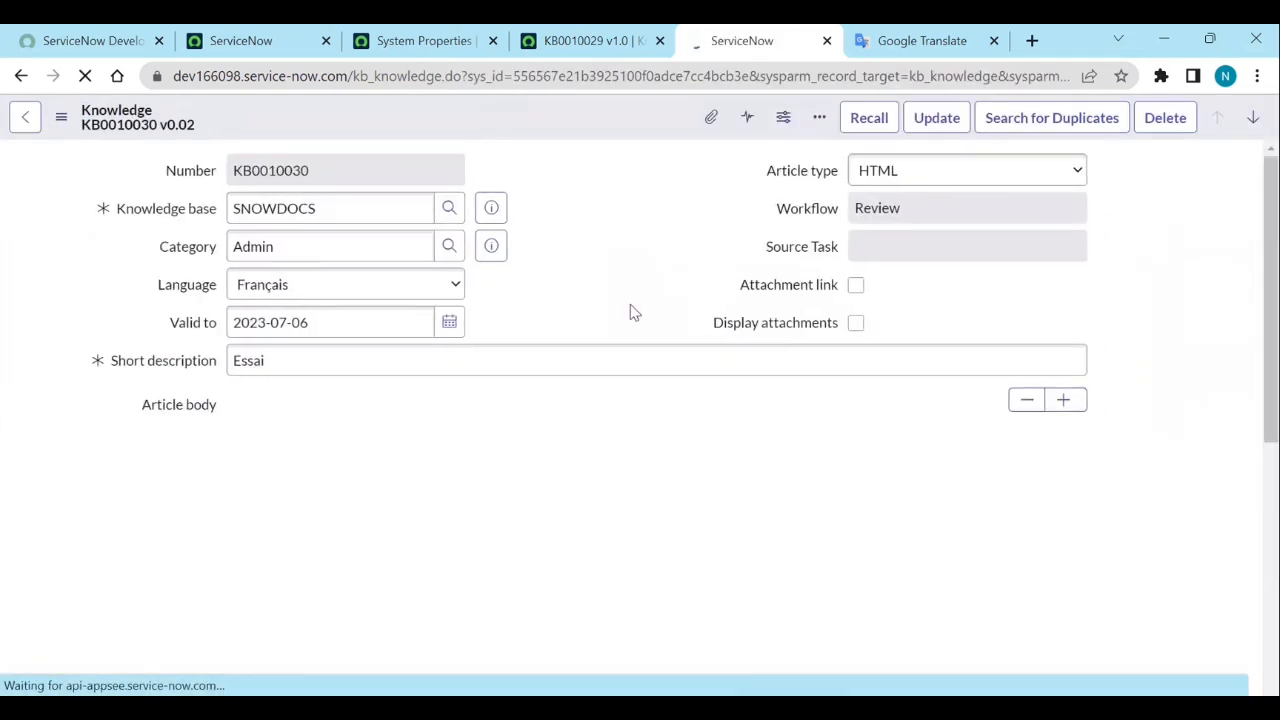
{"action": "scroll", "coordinate": [630, 304], "scroll_direction": "down", "scroll_amount": 10}
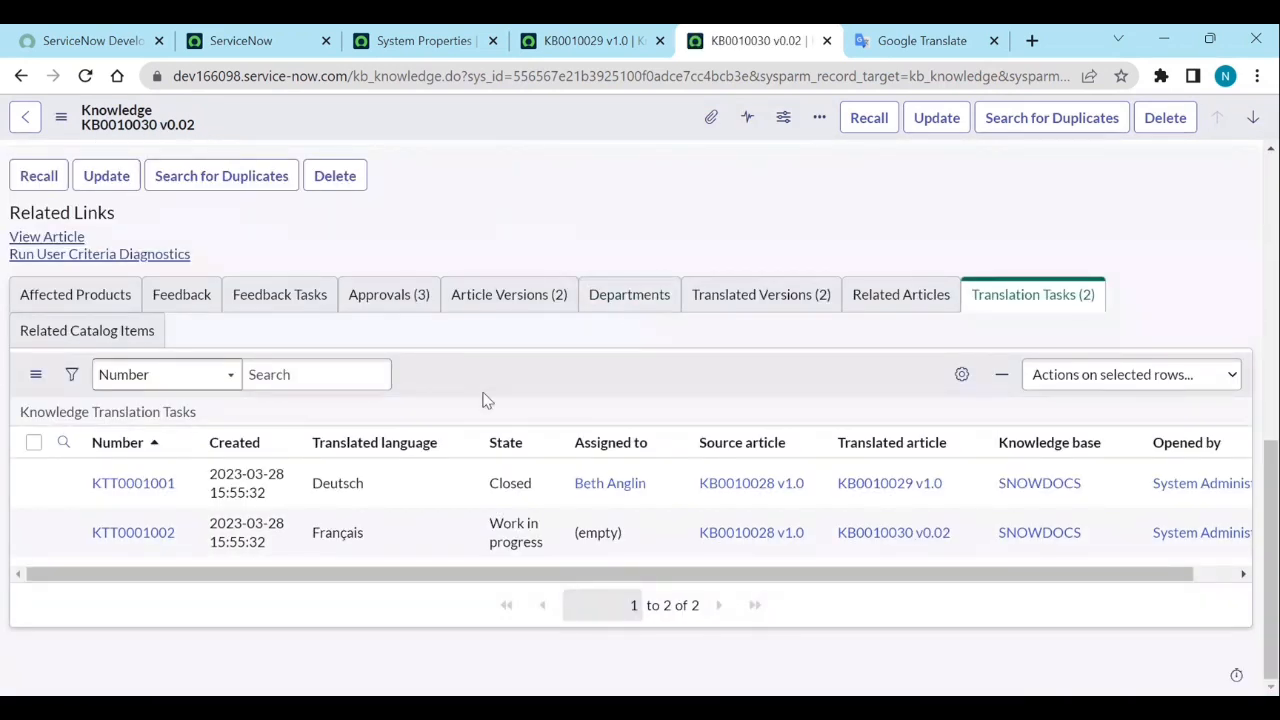
{"action": "left_click", "coordinate": [389, 294]}
{"action": "left_click", "coordinate": [184, 497]}
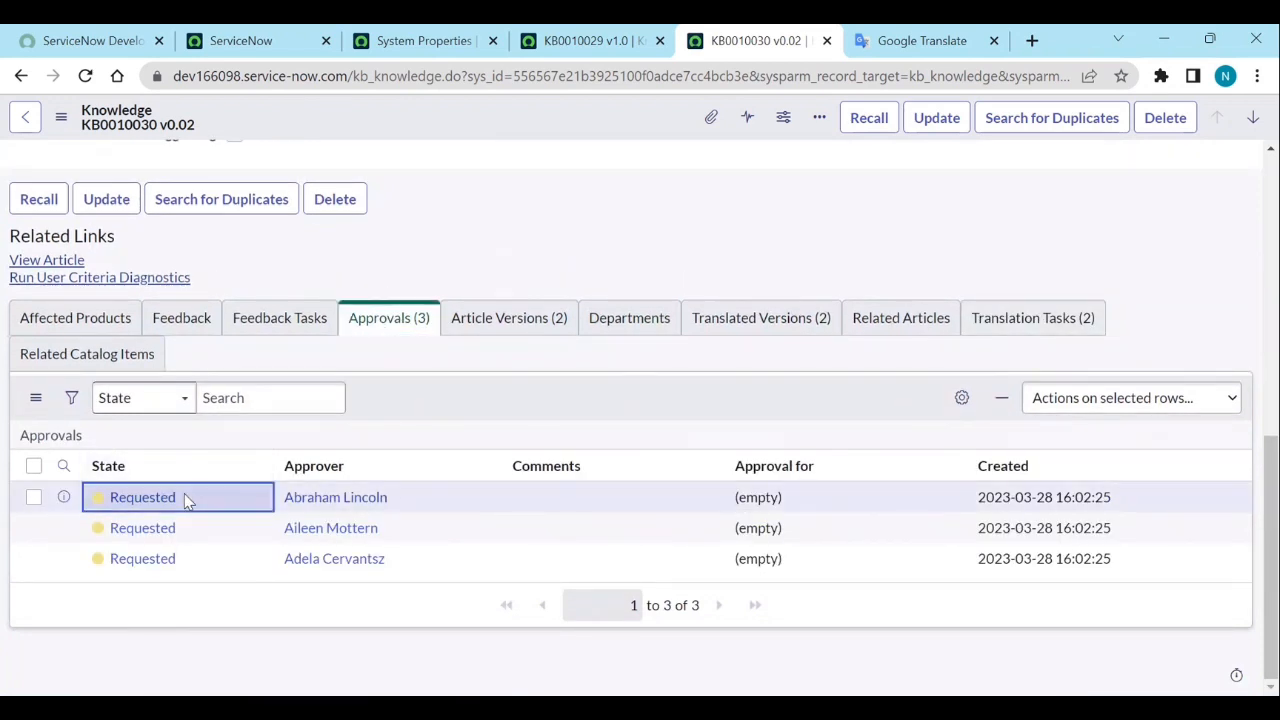
{"action": "left_click", "coordinate": [184, 497]}
{"action": "left_click", "coordinate": [186, 505]}
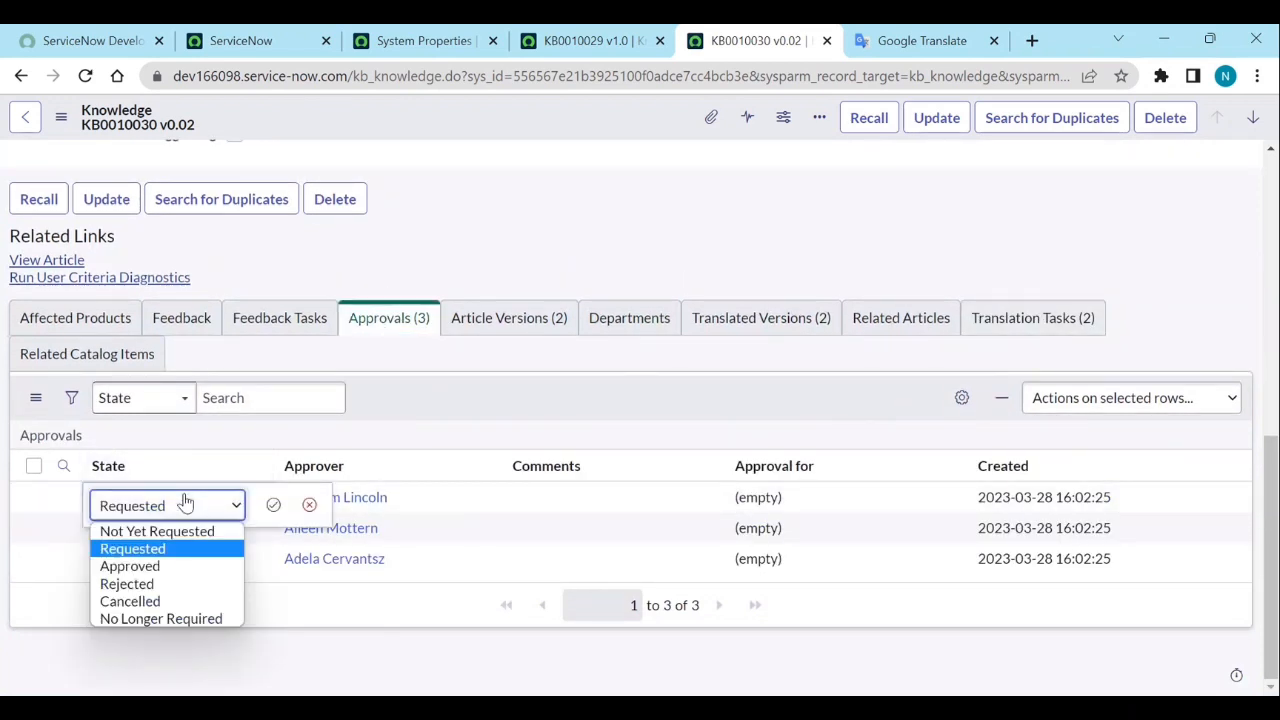
{"action": "left_click", "coordinate": [152, 566]}
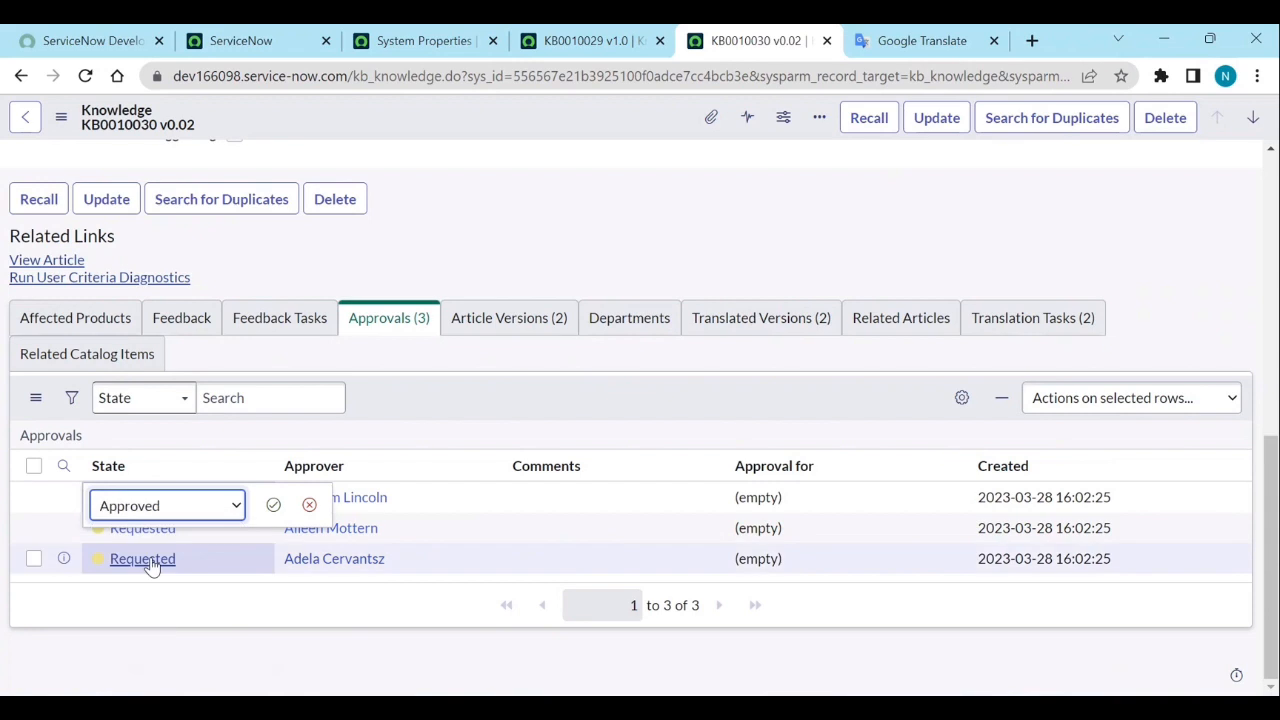
{"action": "left_click", "coordinate": [274, 506]}
Check the French article's workflow state, language and translated versions.
{"action": "scroll", "coordinate": [558, 386], "scroll_direction": "up", "scroll_amount": 10}
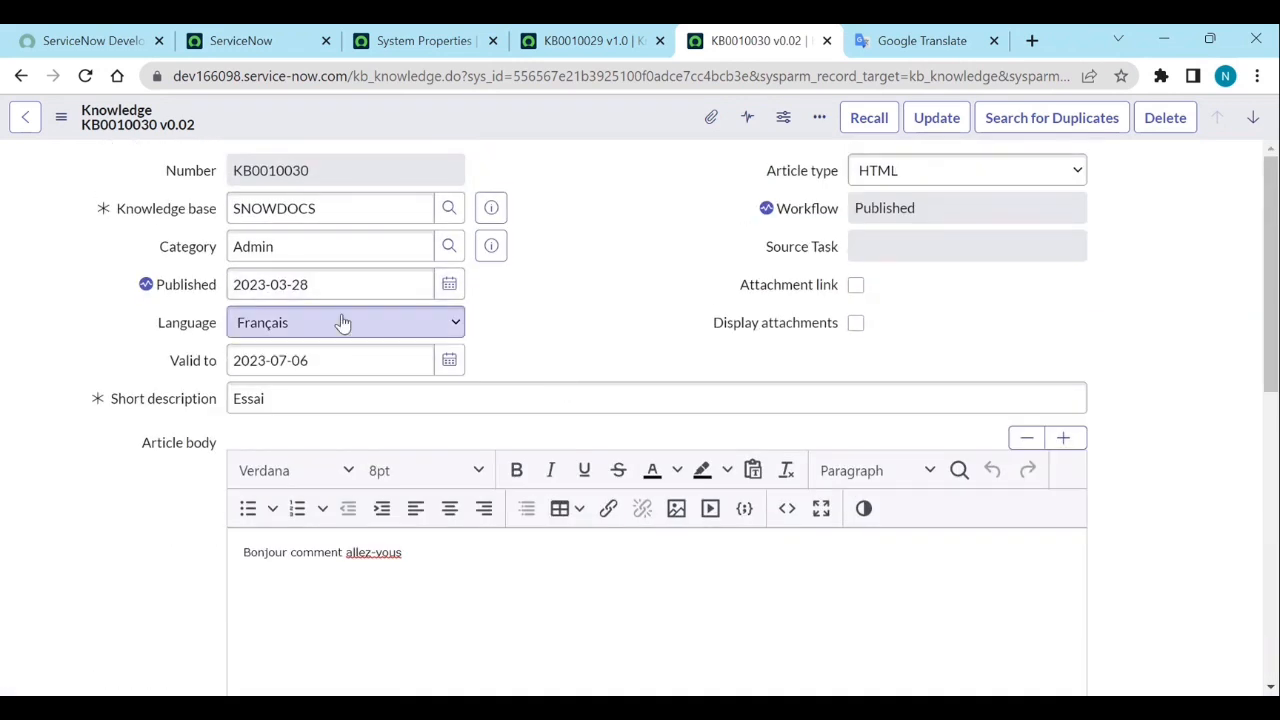
{"action": "scroll", "coordinate": [604, 312], "scroll_direction": "down", "scroll_amount": 10}
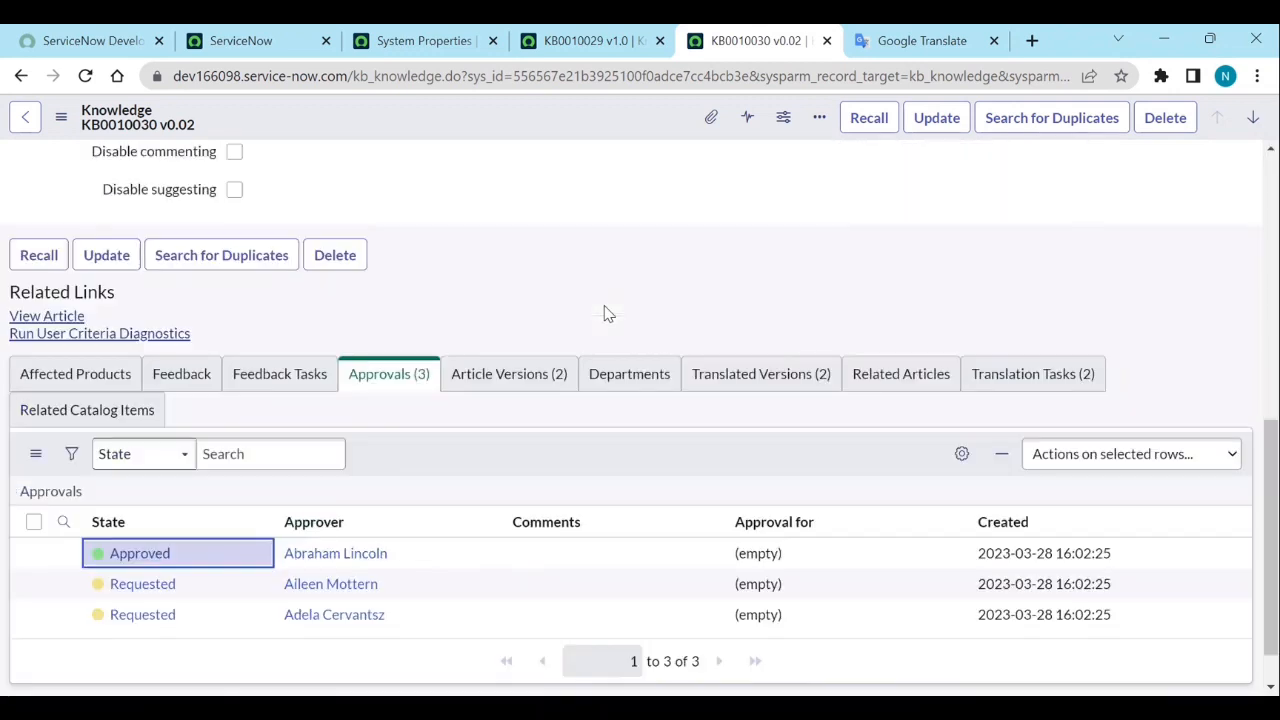
{"action": "left_click", "coordinate": [748, 372]}
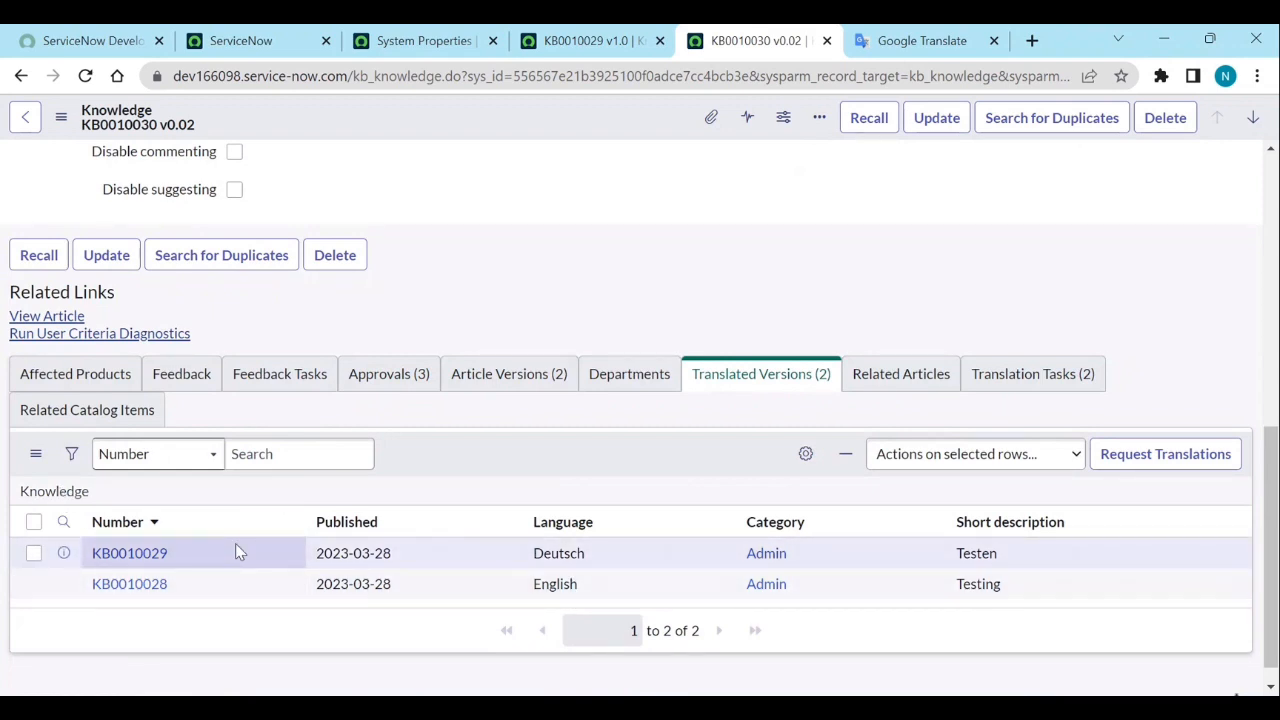
{"action": "scroll", "coordinate": [237, 552], "scroll_direction": "up", "scroll_amount": 10}
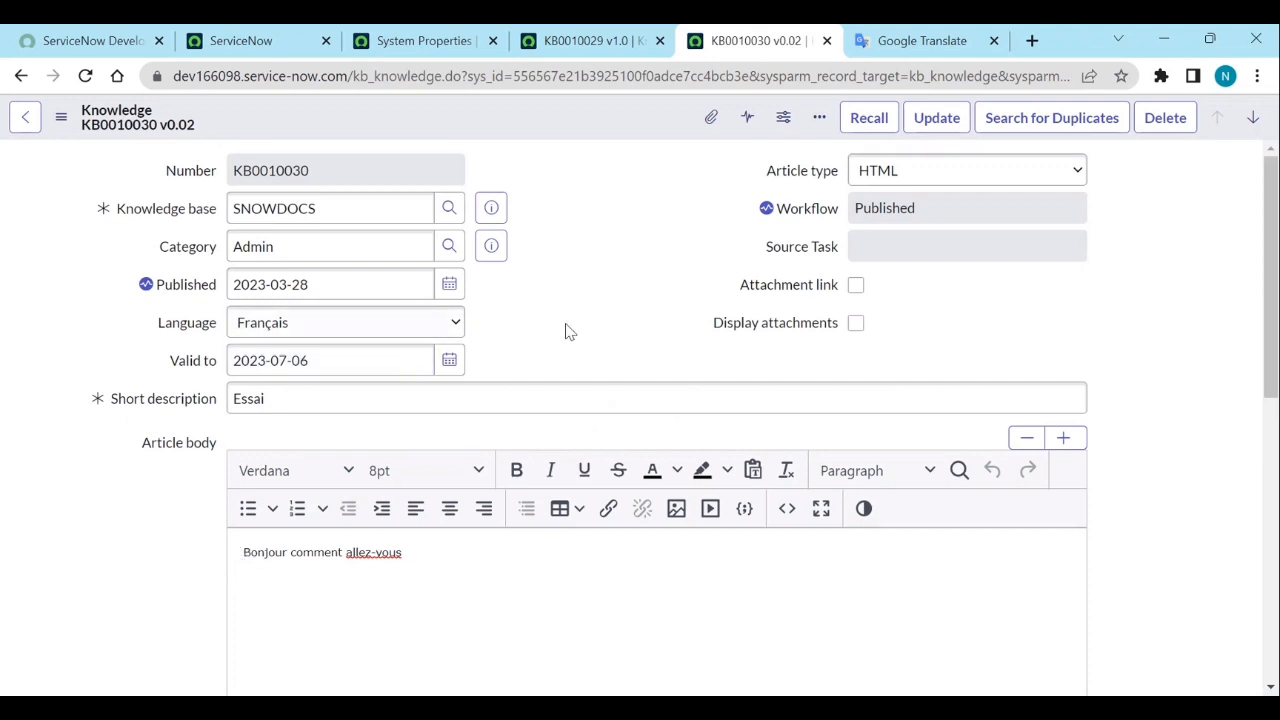
{"action": "scroll", "coordinate": [565, 333], "scroll_direction": "down", "scroll_amount": 10}
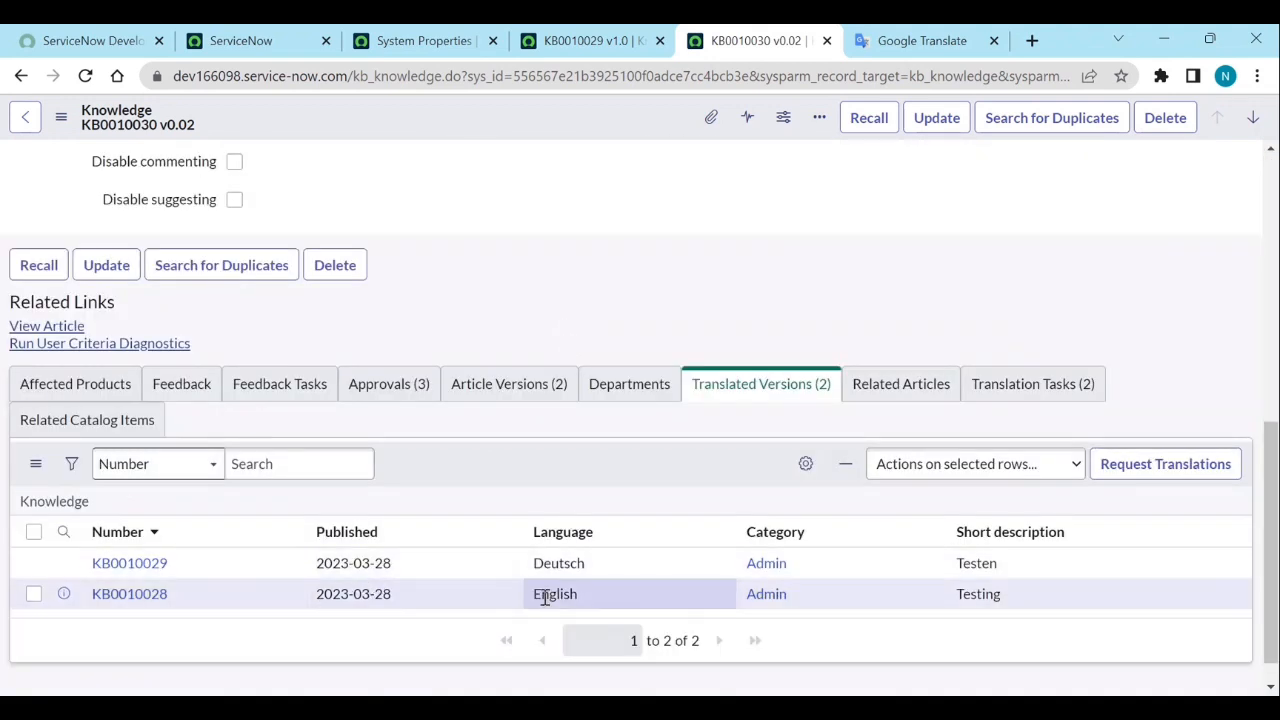
View the French article as readers see it, then return to its record and review its language and translated versions.
{"action": "left_click", "coordinate": [32, 329]}
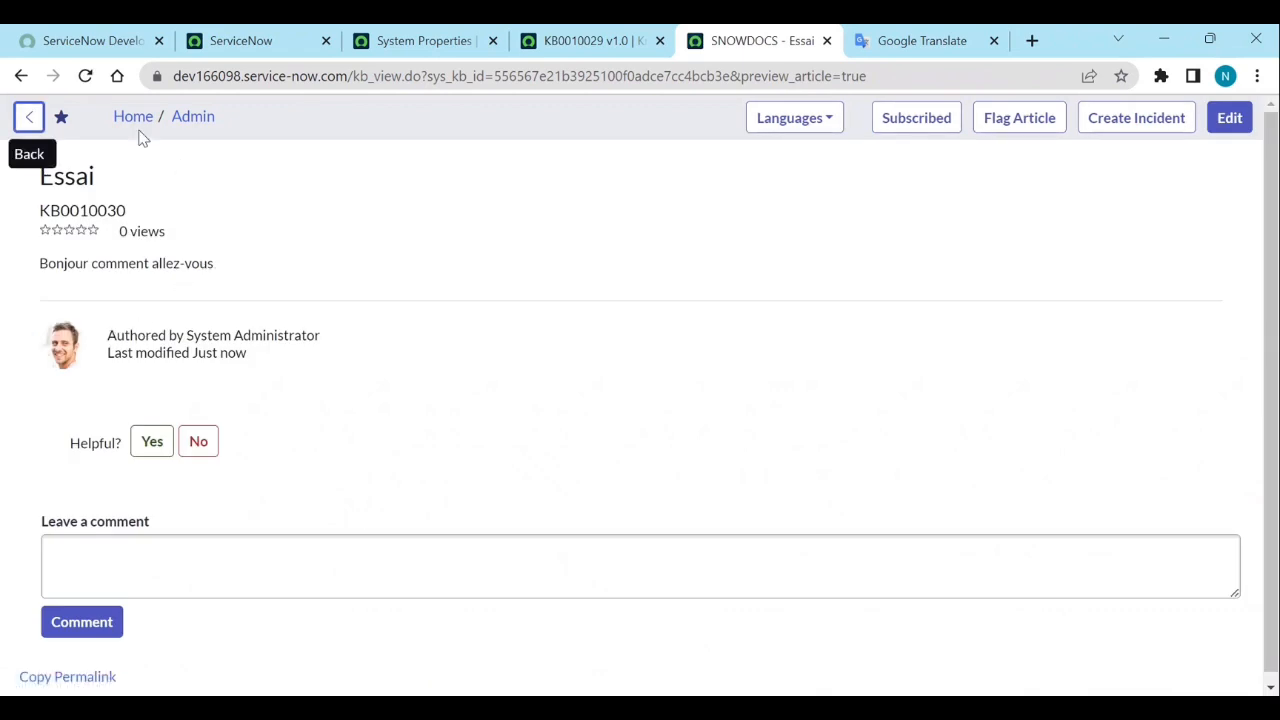
{"action": "left_click", "coordinate": [21, 77]}
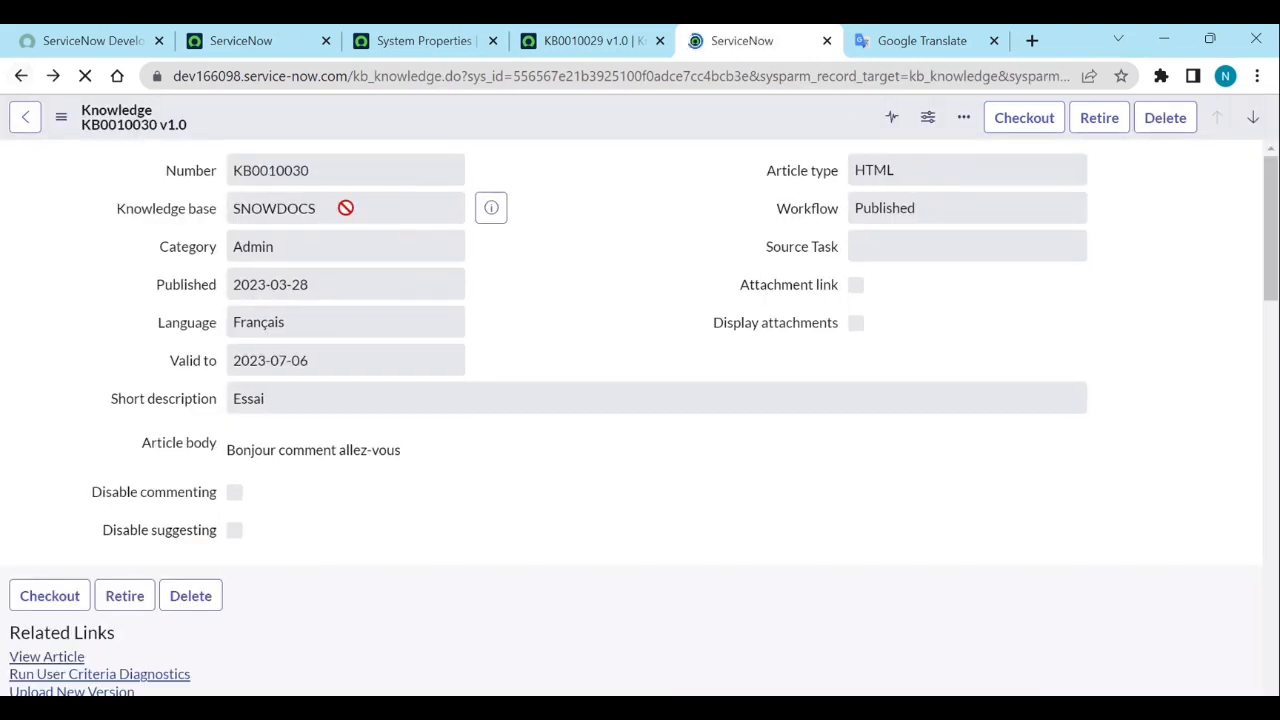
{"action": "left_click", "coordinate": [446, 322]}
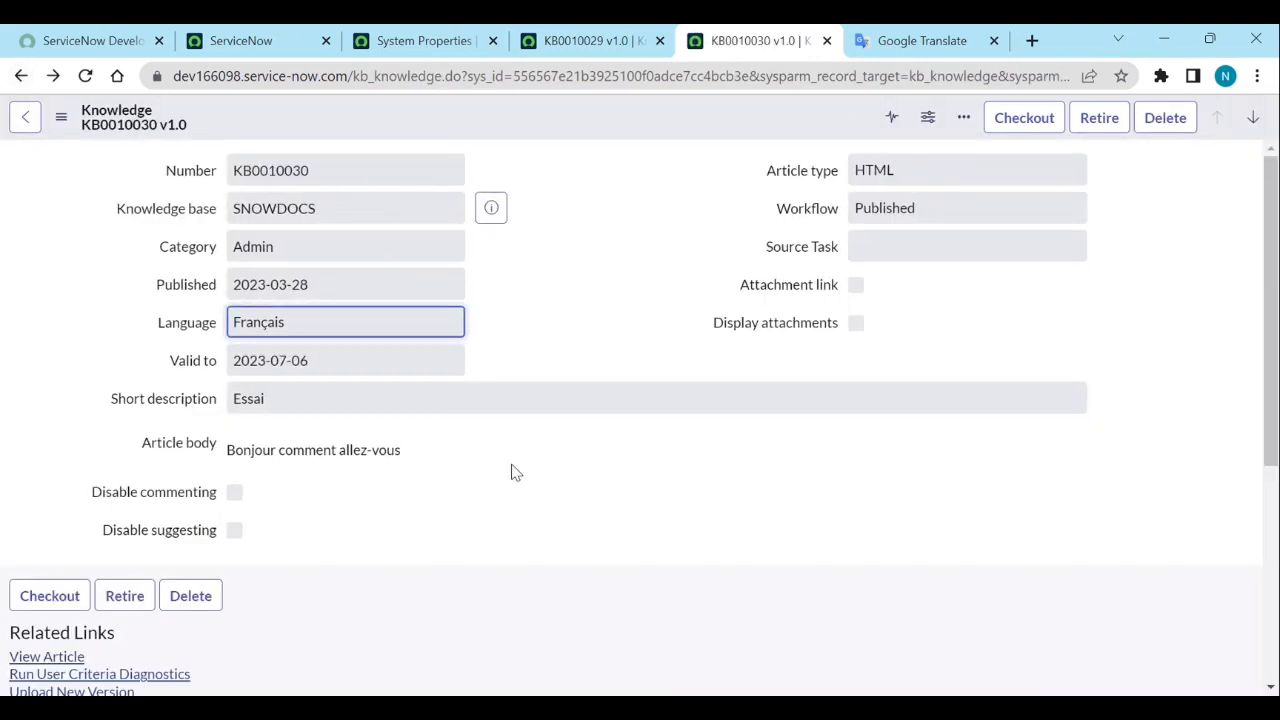
{"action": "scroll", "coordinate": [512, 472], "scroll_direction": "down", "scroll_amount": 5}
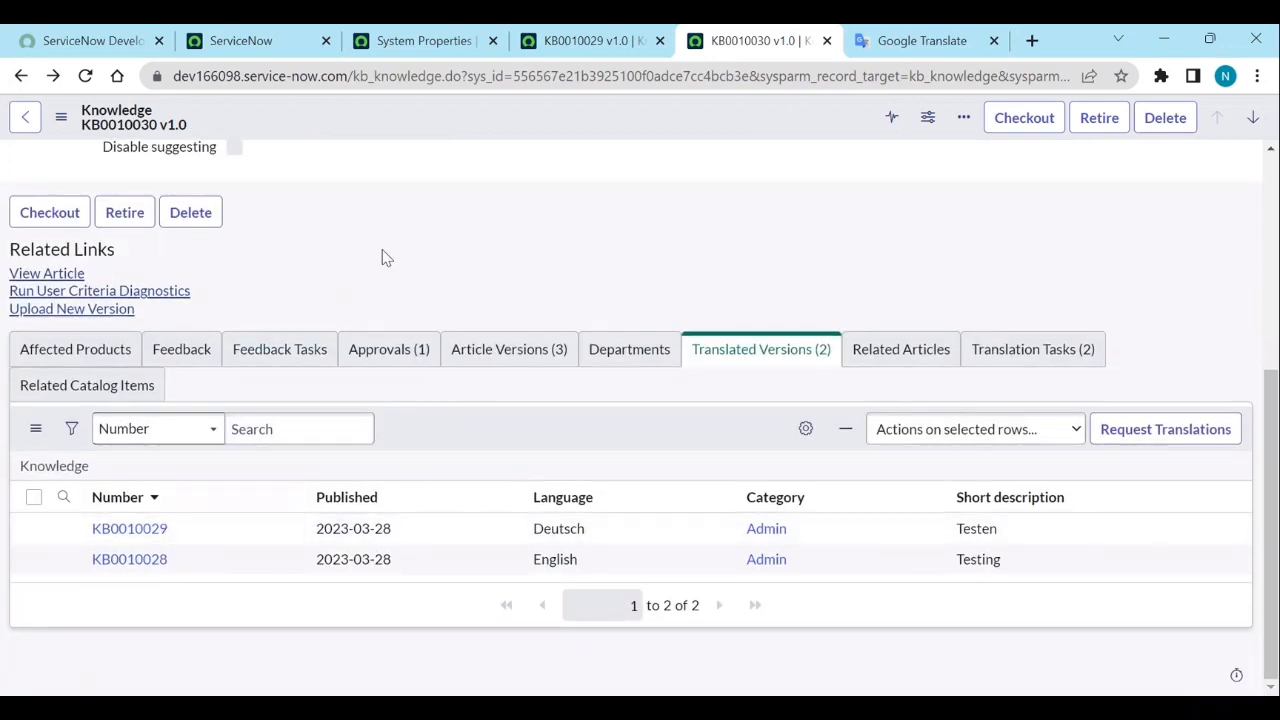
{"action": "scroll", "coordinate": [382, 252], "scroll_direction": "up", "scroll_amount": 4}
{"action": "scroll", "coordinate": [382, 249], "scroll_direction": "down", "scroll_amount": 1}
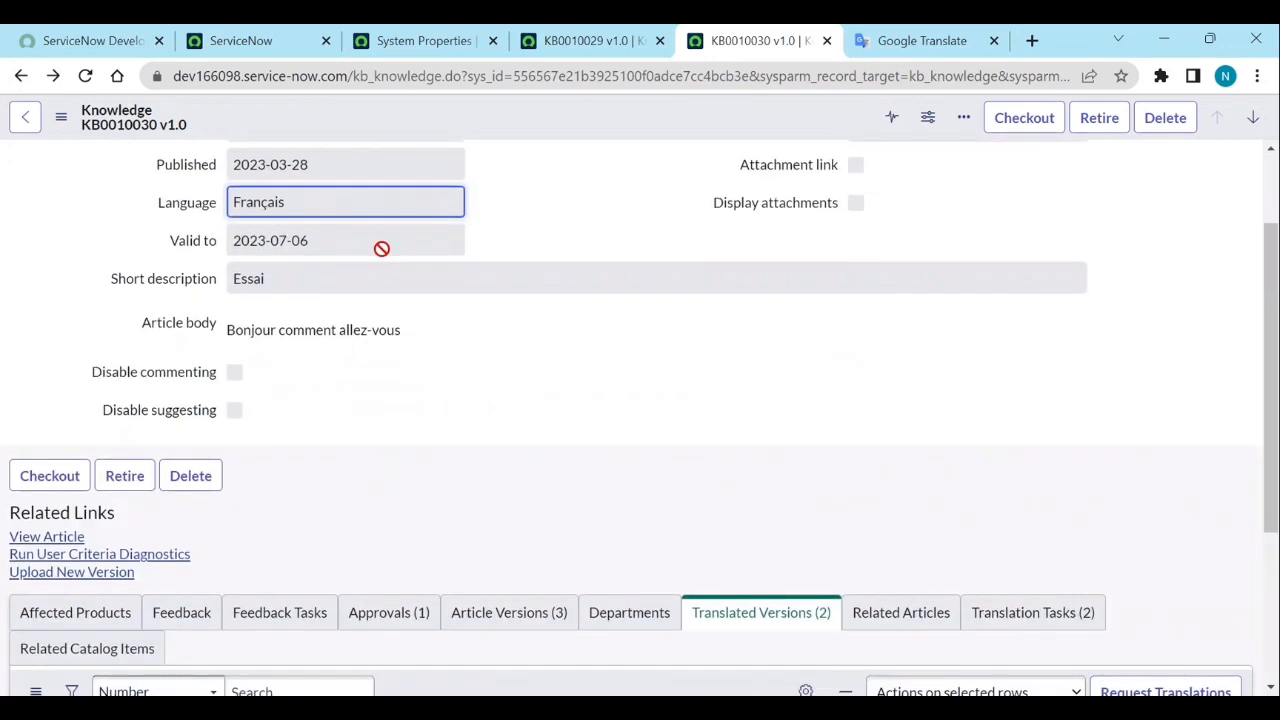
{"action": "scroll", "coordinate": [382, 249], "scroll_direction": "down", "scroll_amount": 2}
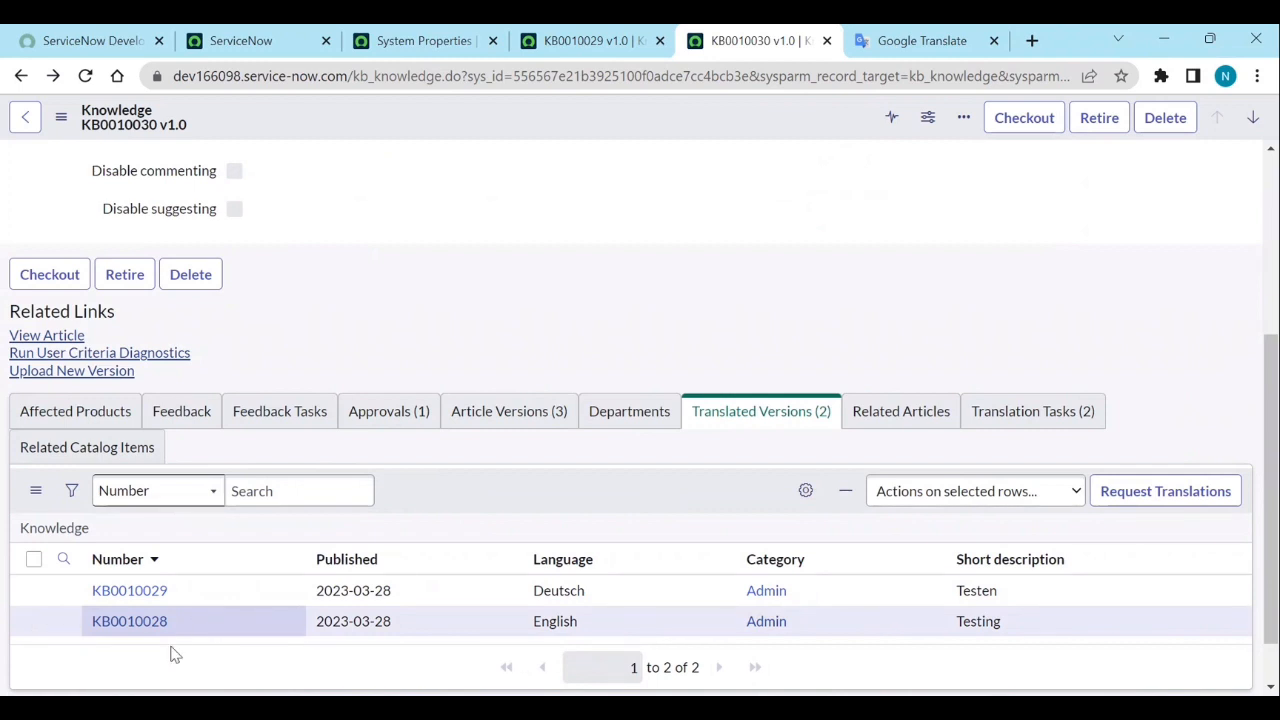
Set the display language to Français in the user preferences and close them.
{"action": "left_click", "coordinate": [423, 38]}
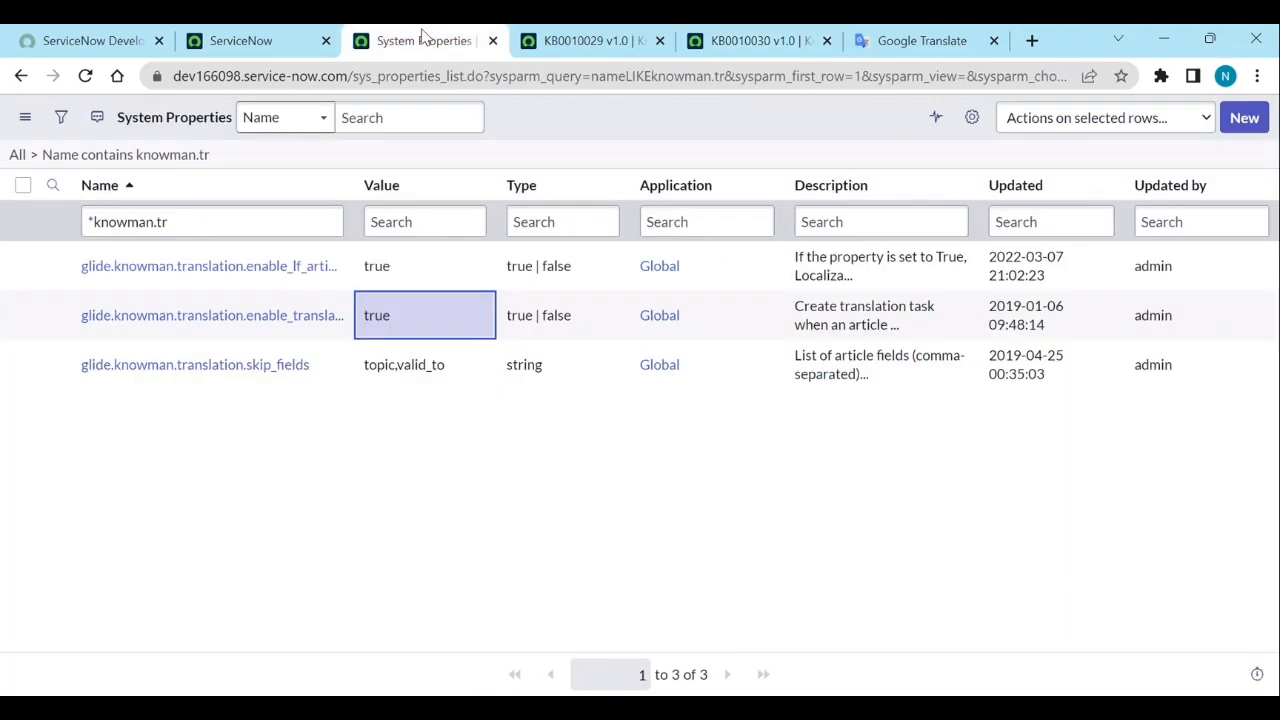
{"action": "left_click", "coordinate": [240, 40]}
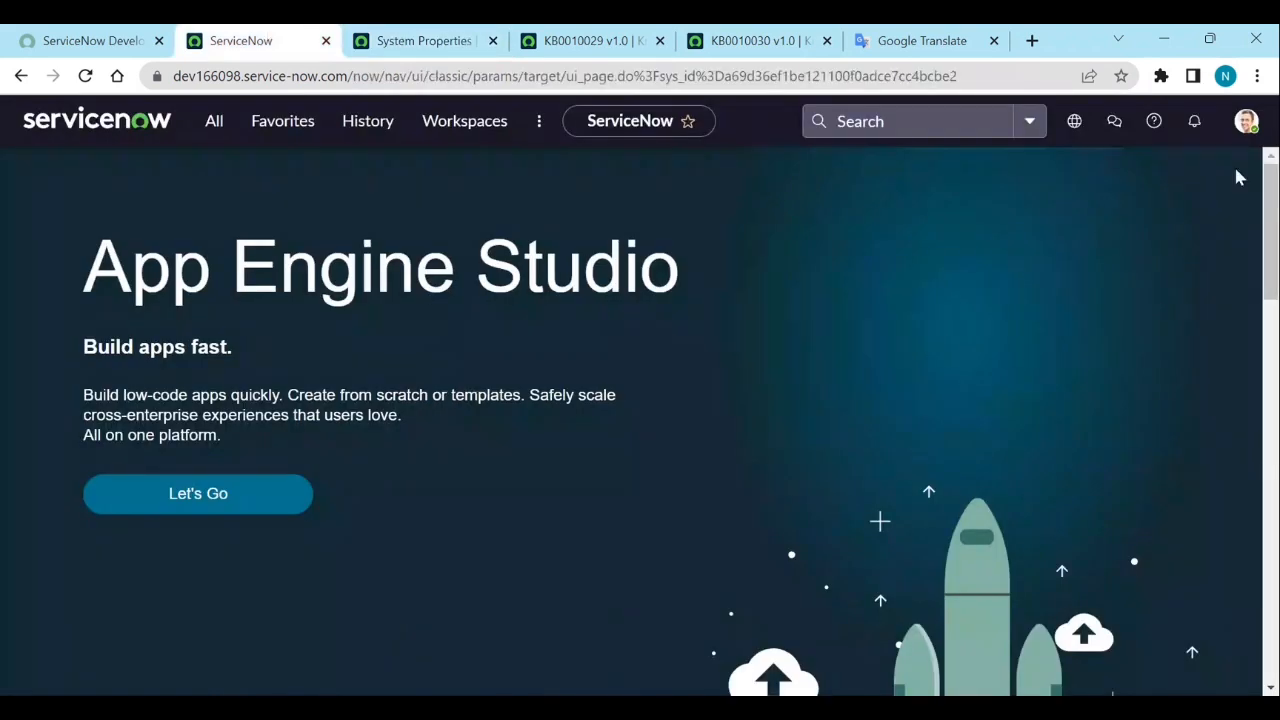
{"action": "left_click", "coordinate": [1249, 124]}
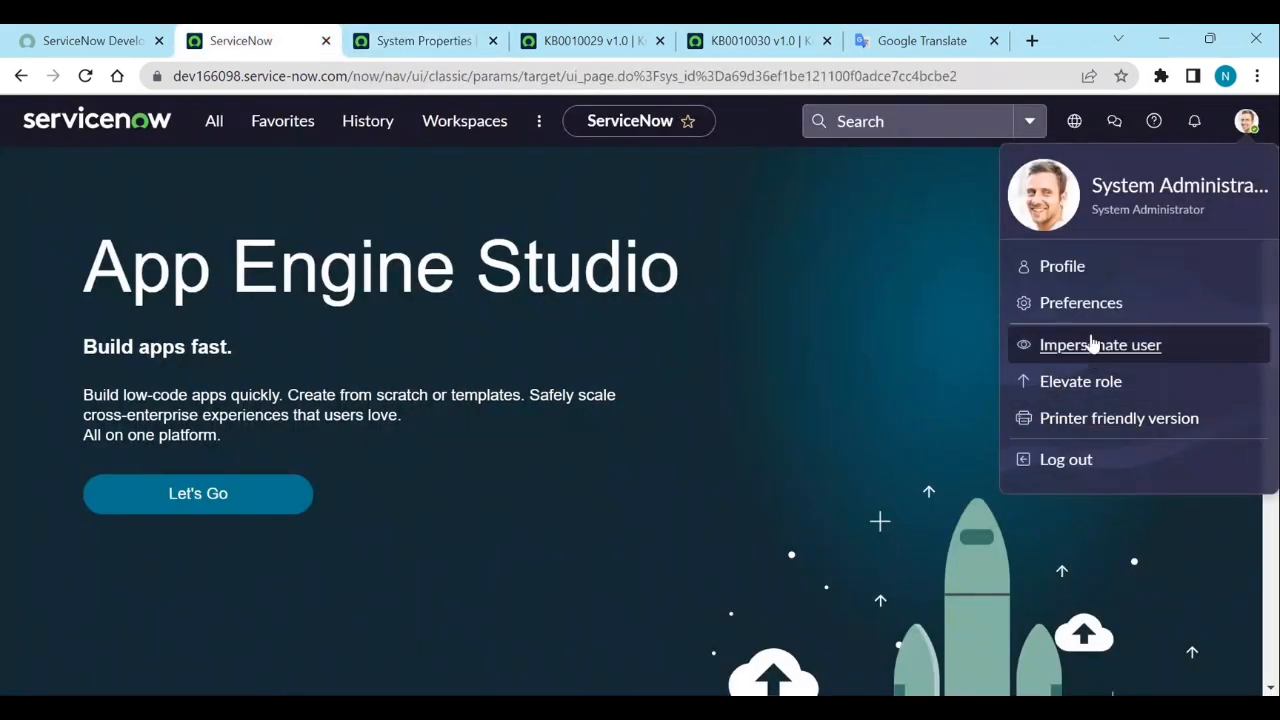
{"action": "left_click", "coordinate": [1080, 304]}
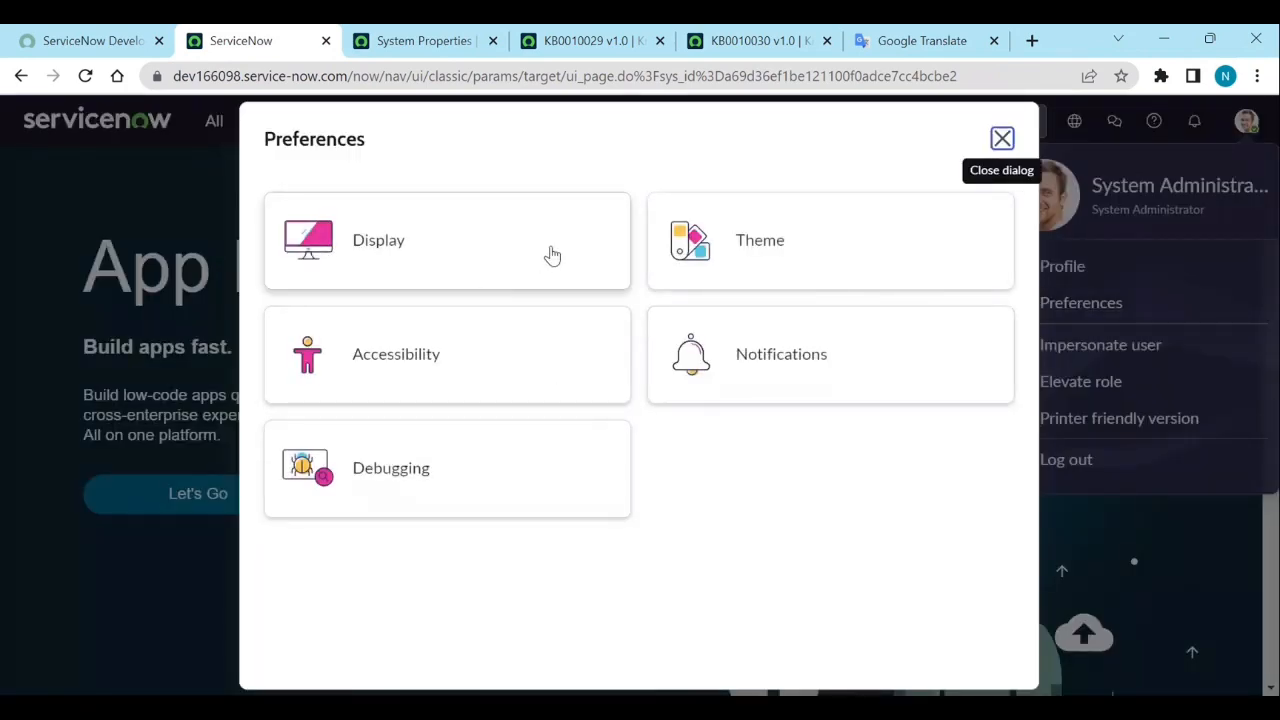
{"action": "left_click", "coordinate": [500, 268]}
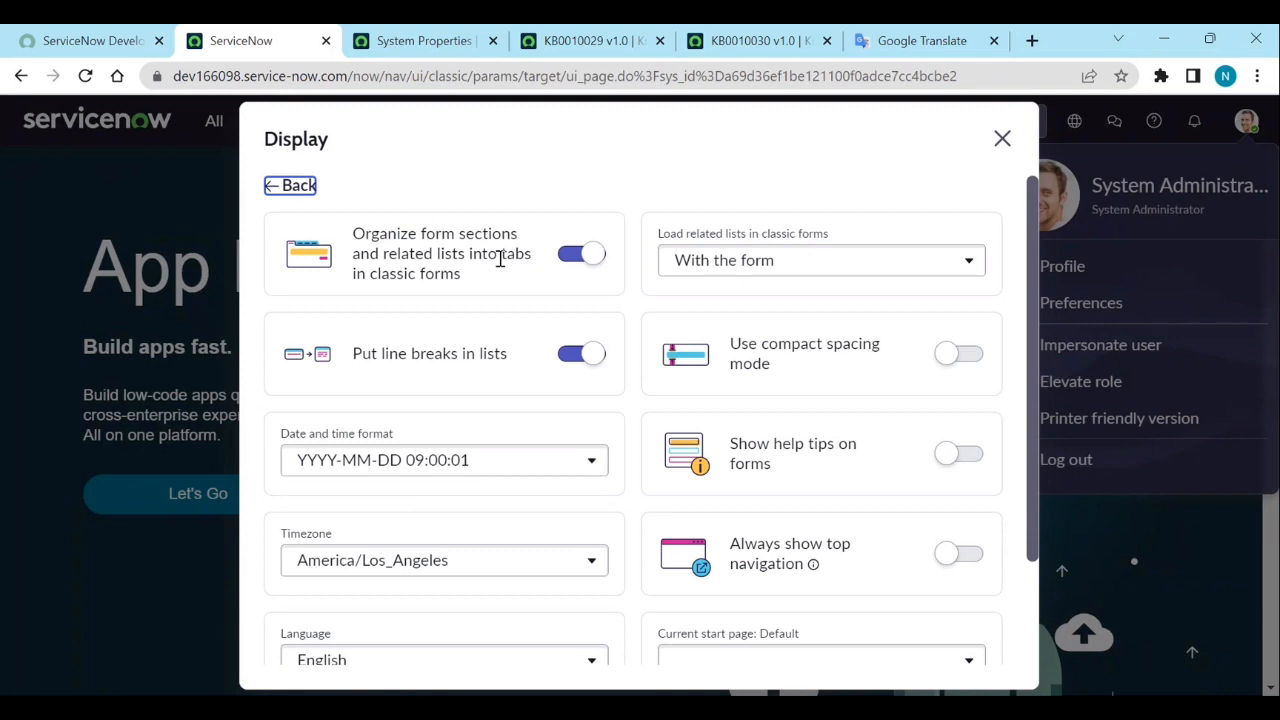
{"action": "scroll", "coordinate": [630, 475], "scroll_direction": "down", "scroll_amount": 2}
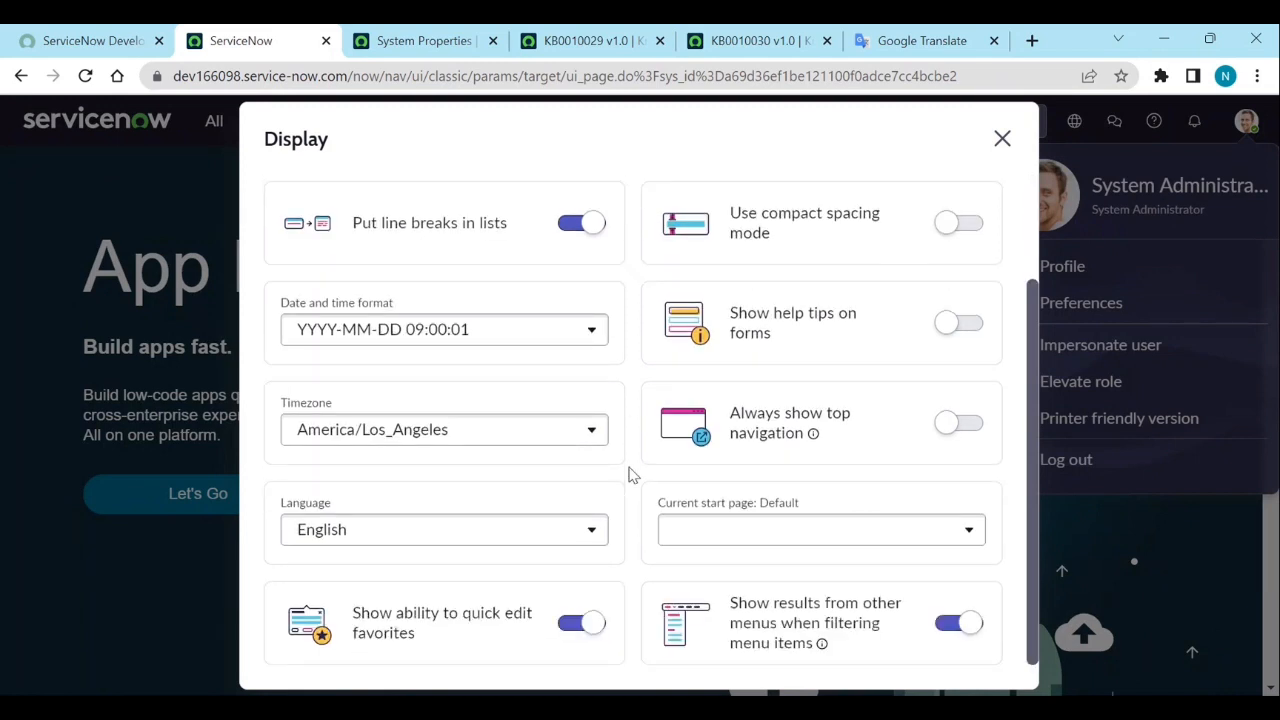
{"action": "left_click", "coordinate": [526, 538]}
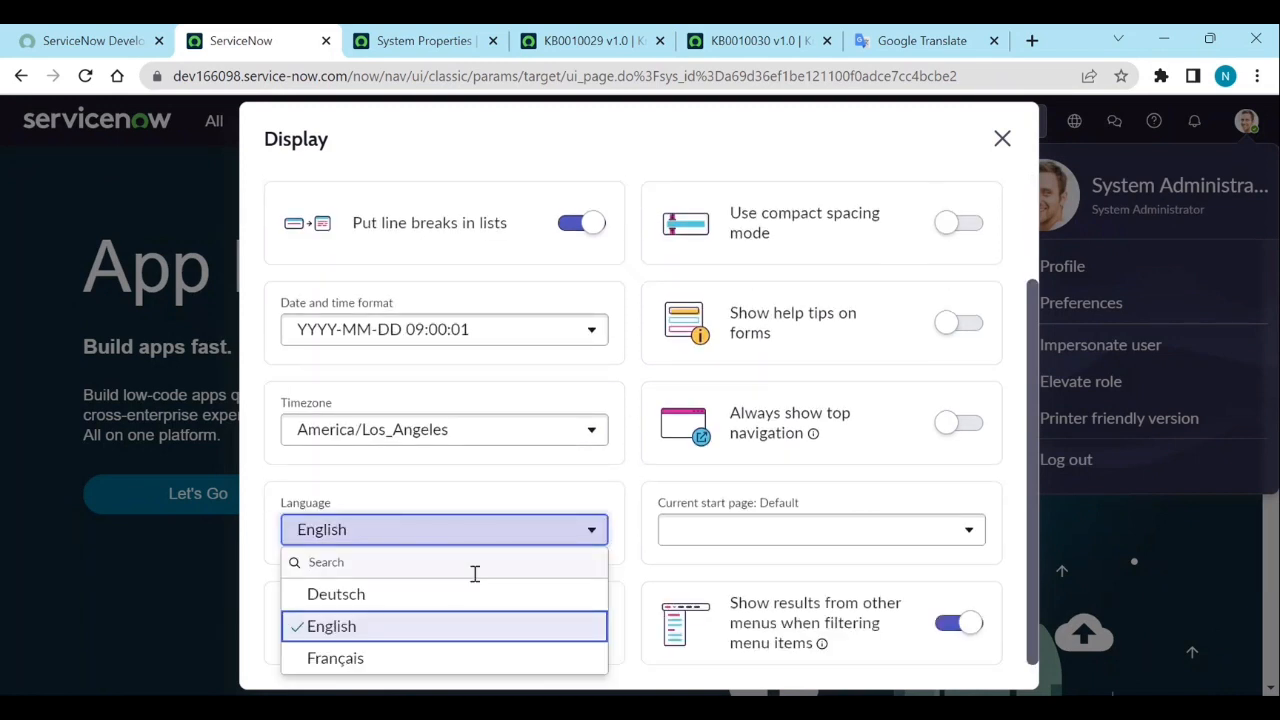
{"action": "left_click", "coordinate": [387, 657]}
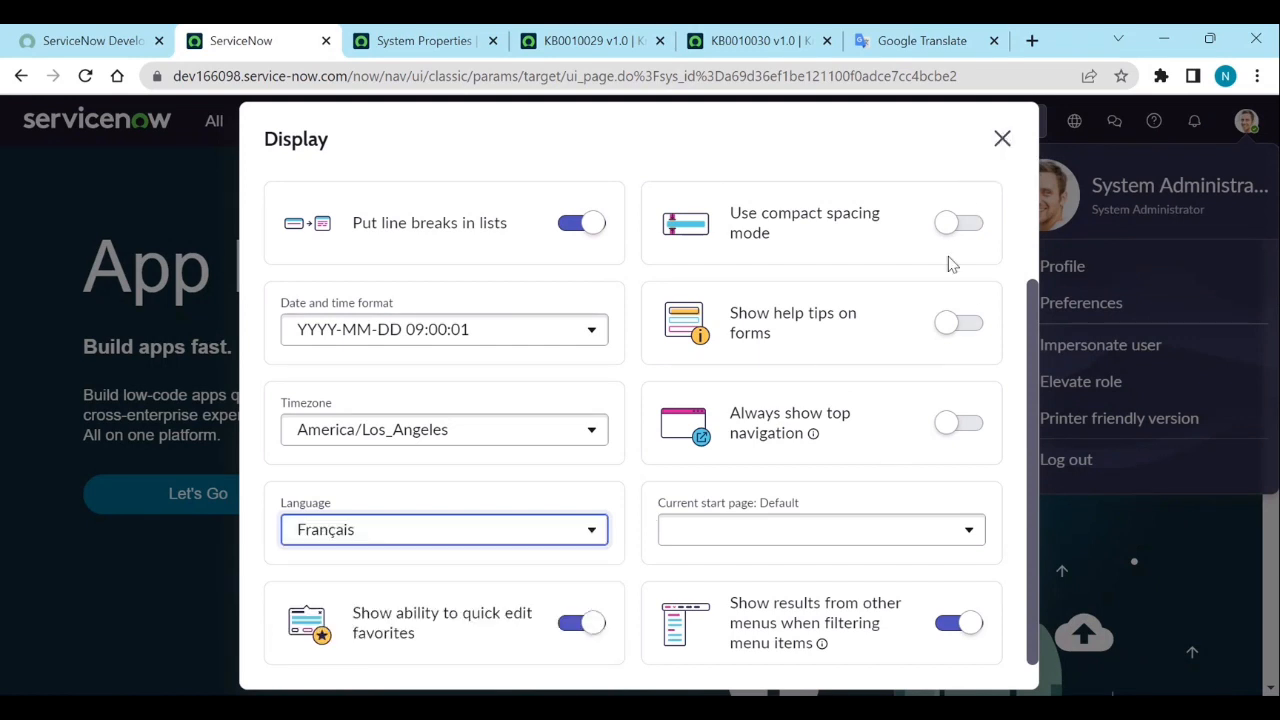
{"action": "left_click", "coordinate": [1001, 139]}
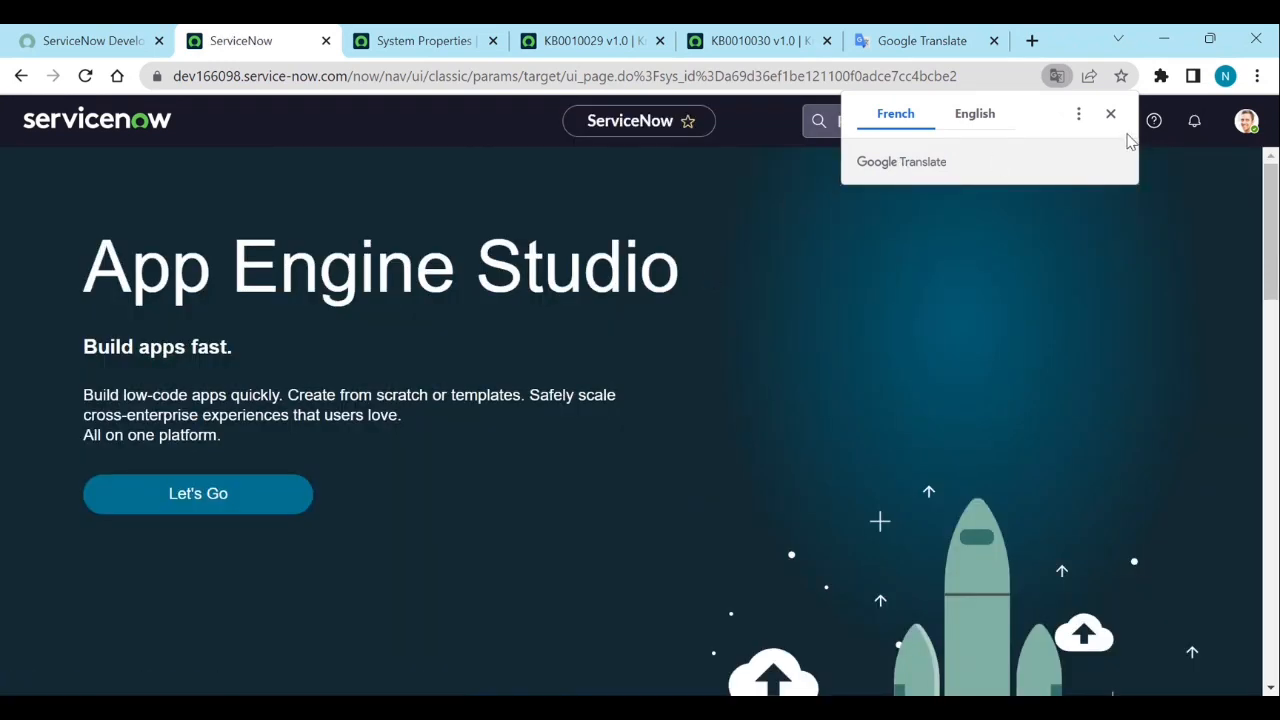
Load the Service Portal at /sp and browse its knowledge bases, filtered to SNOWDOCS.
{"action": "left_click", "coordinate": [752, 45]}
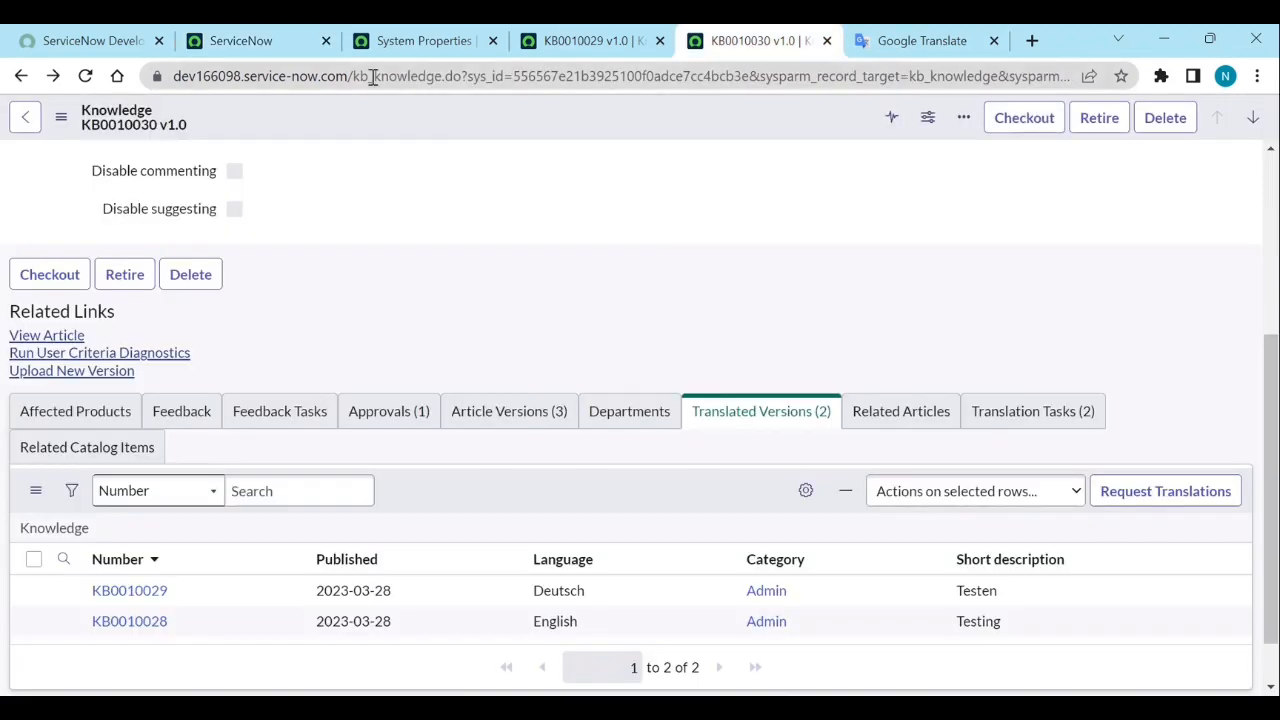
{"action": "left_click_drag", "start_coordinate": [359, 75], "coordinate": [1150, 55]}
{"action": "type", "text": "sp"}
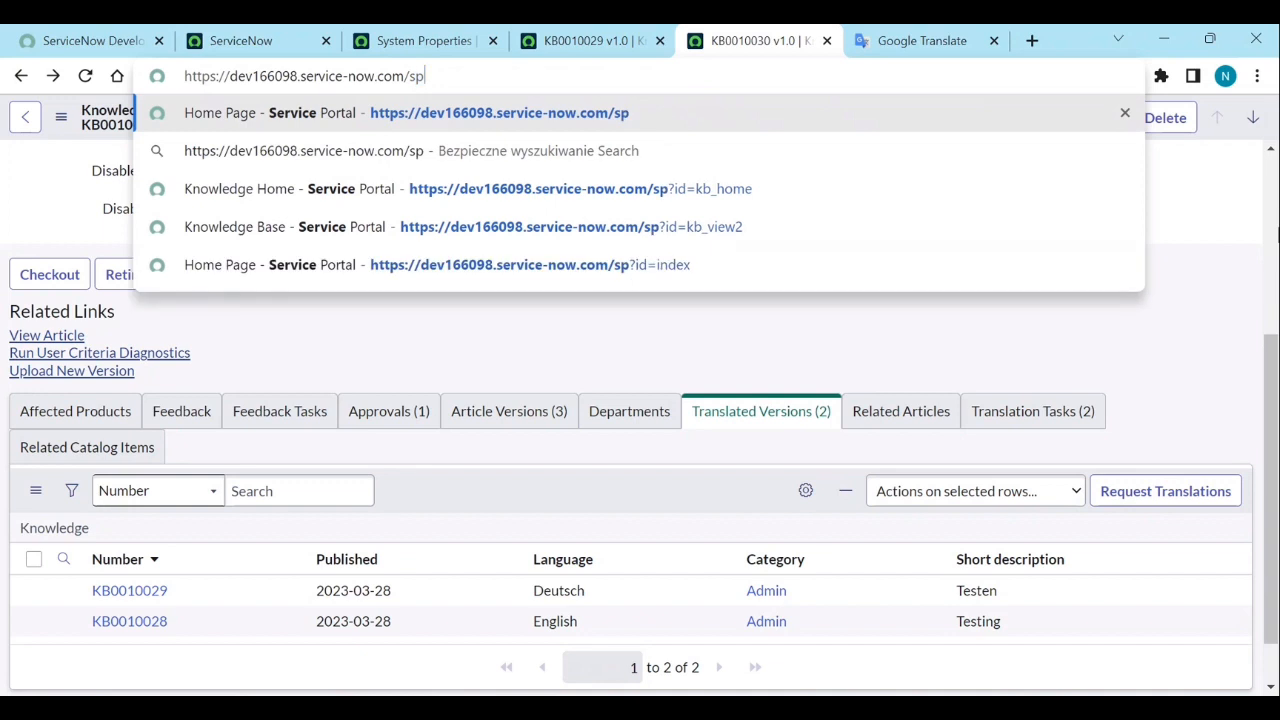
{"action": "key", "text": "Return"}
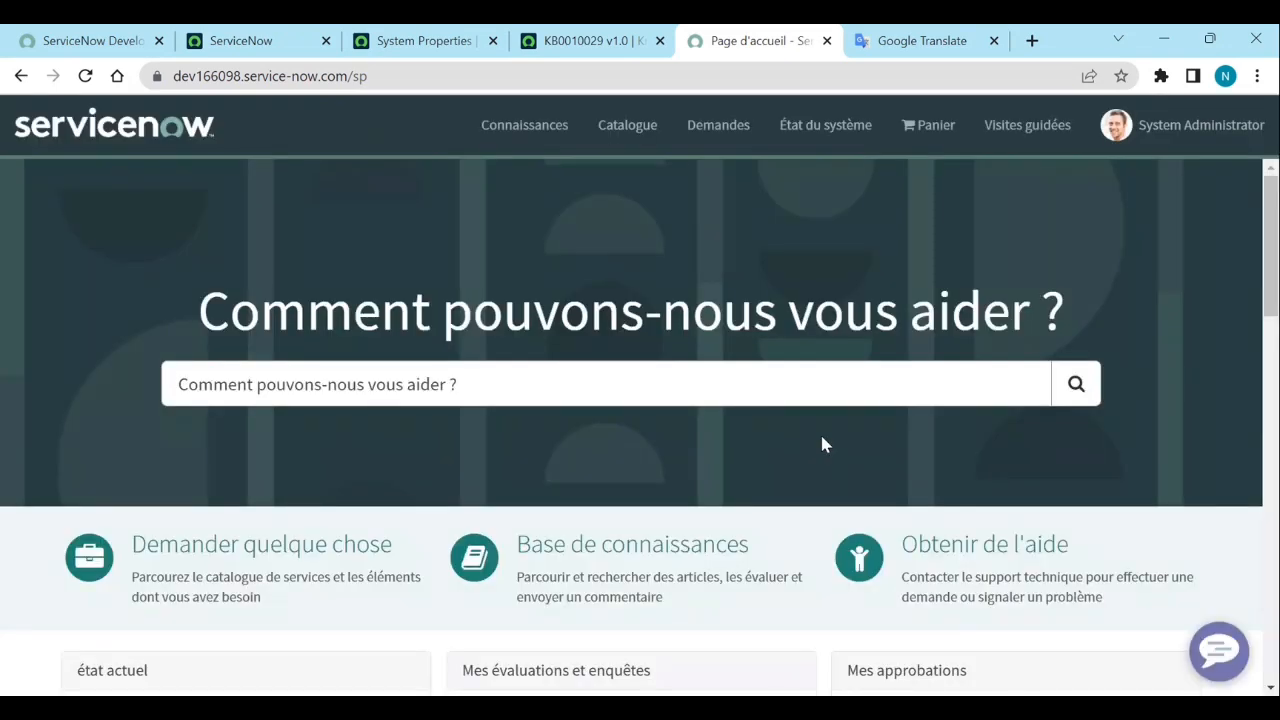
{"action": "left_click", "coordinate": [558, 540]}
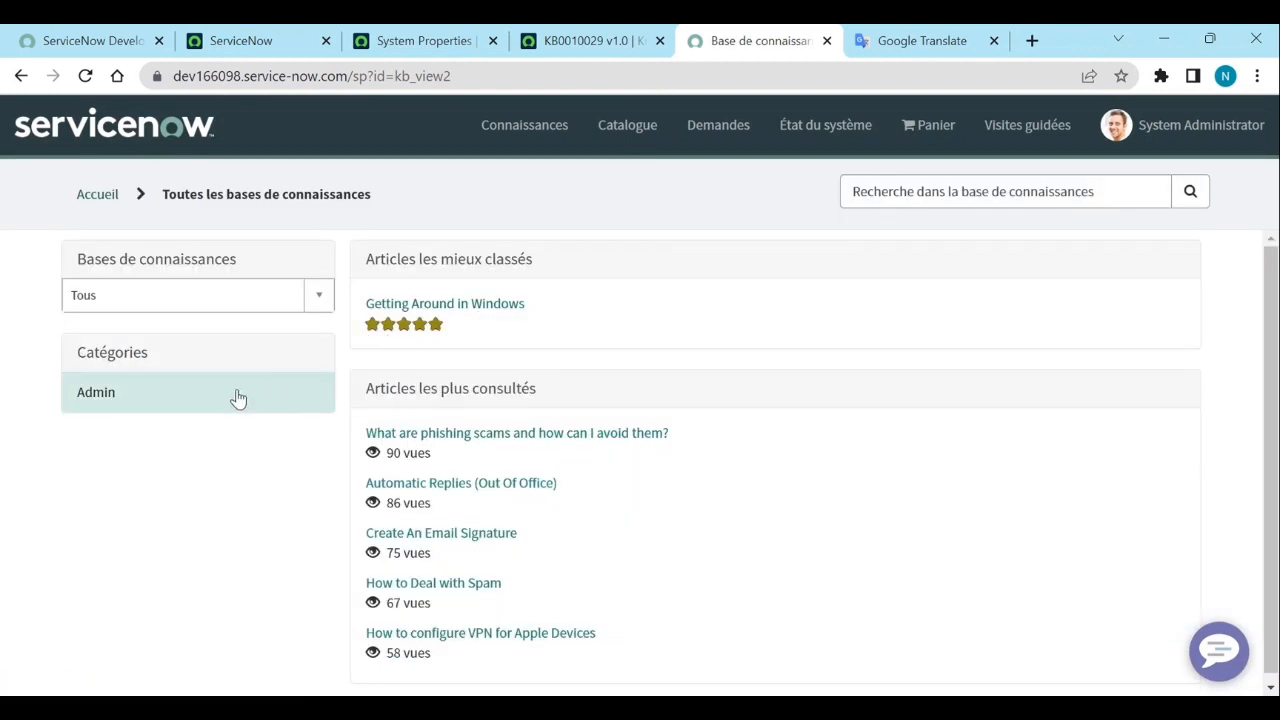
{"action": "left_click", "coordinate": [180, 304]}
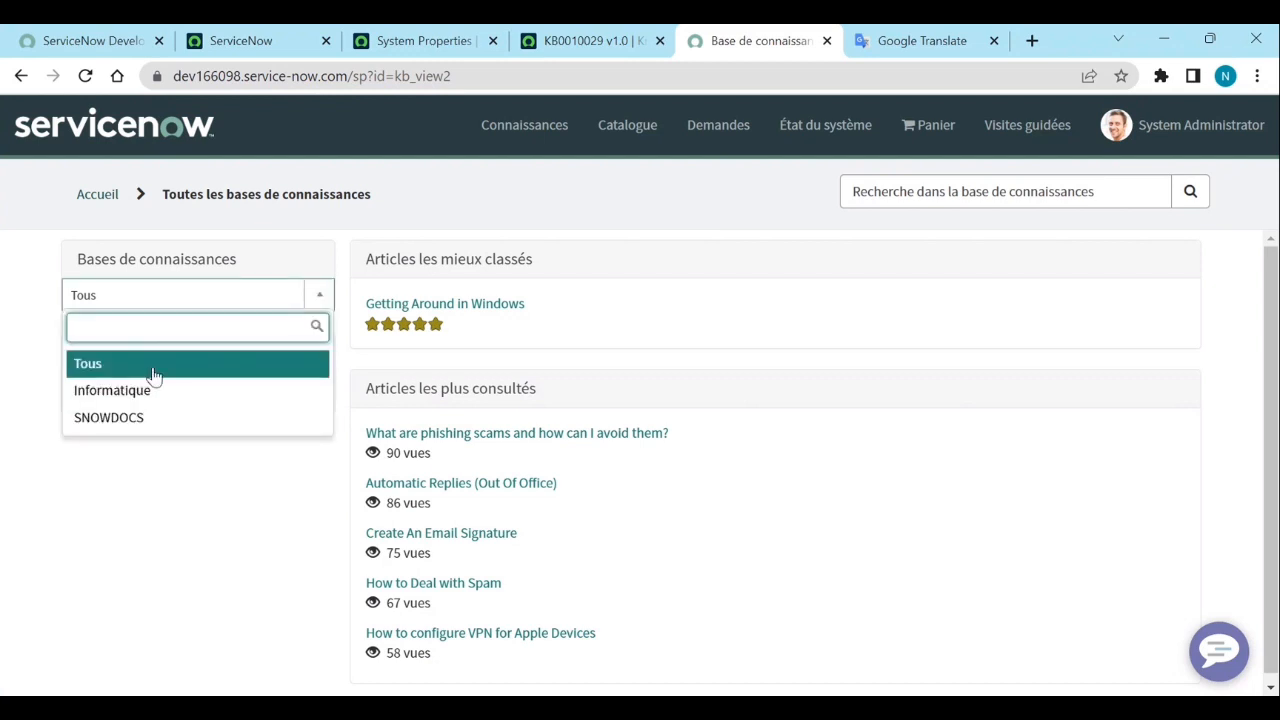
{"action": "left_click", "coordinate": [141, 420]}
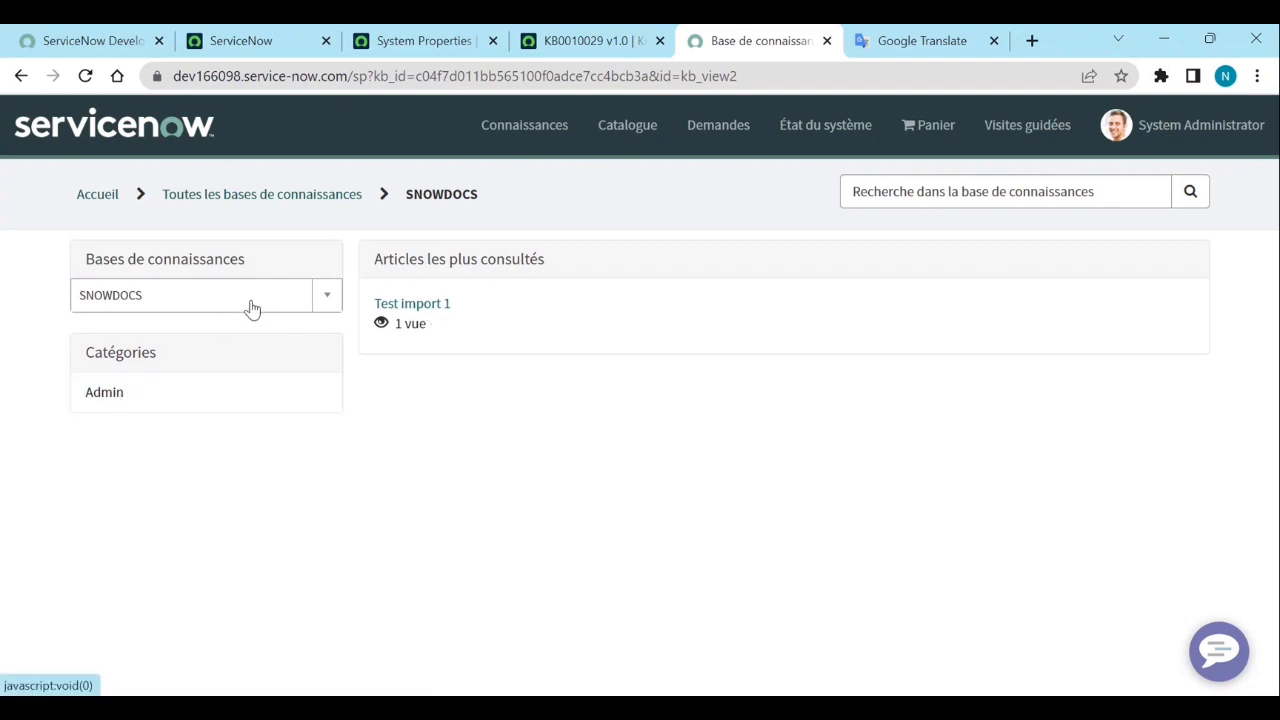
Check the German article KB0010029's record, then list the portal's SNOWDOCS articles in the Admin category.
{"action": "left_click", "coordinate": [600, 48]}
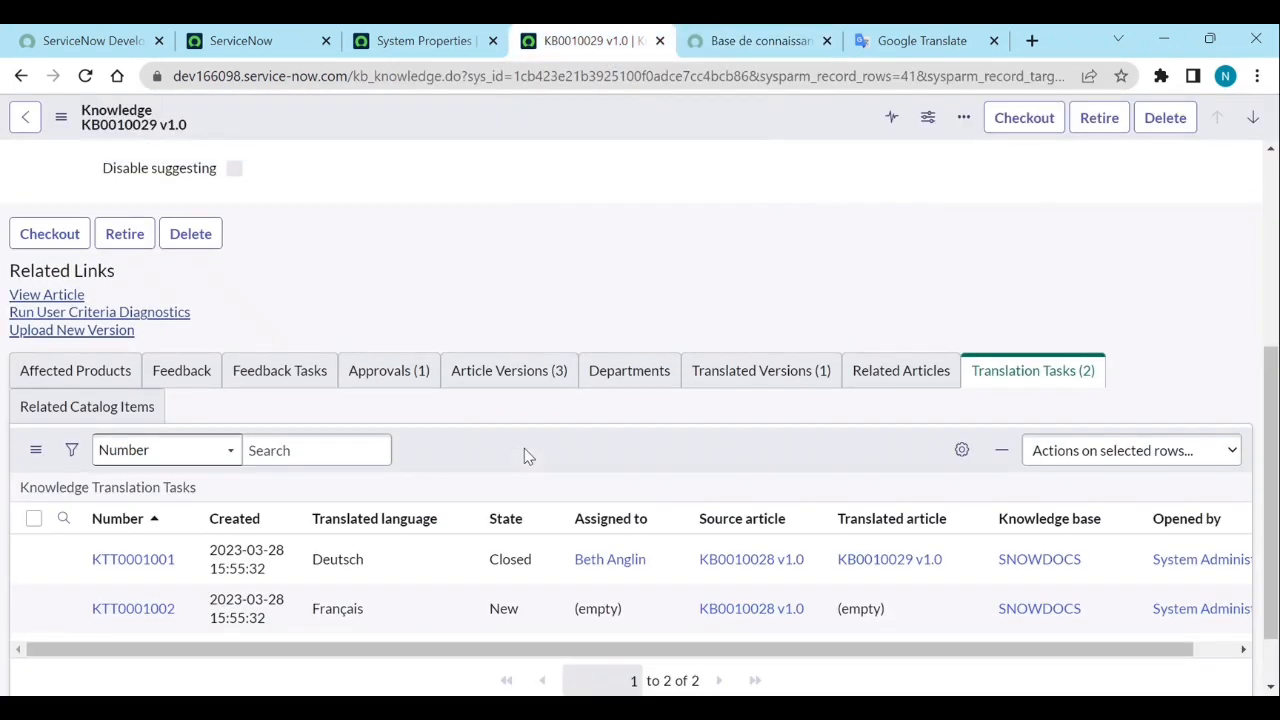
{"action": "scroll", "coordinate": [526, 456], "scroll_direction": "up", "scroll_amount": 5}
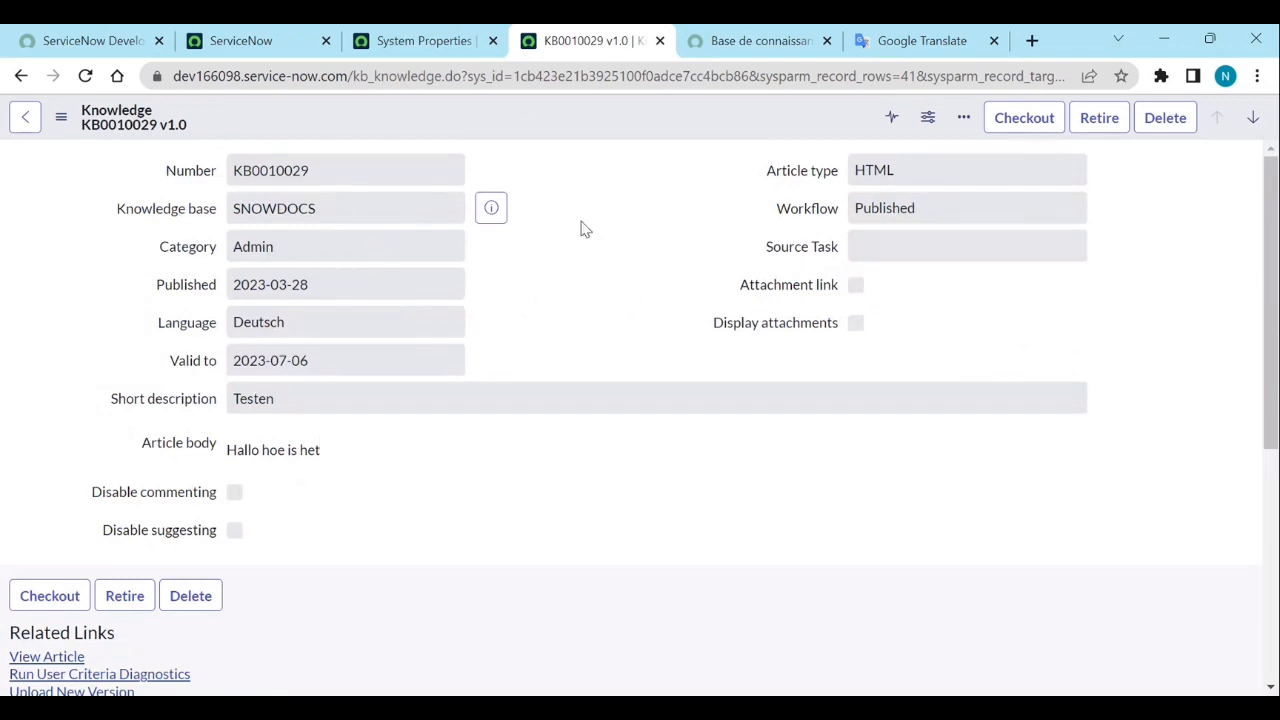
{"action": "left_click", "coordinate": [779, 37]}
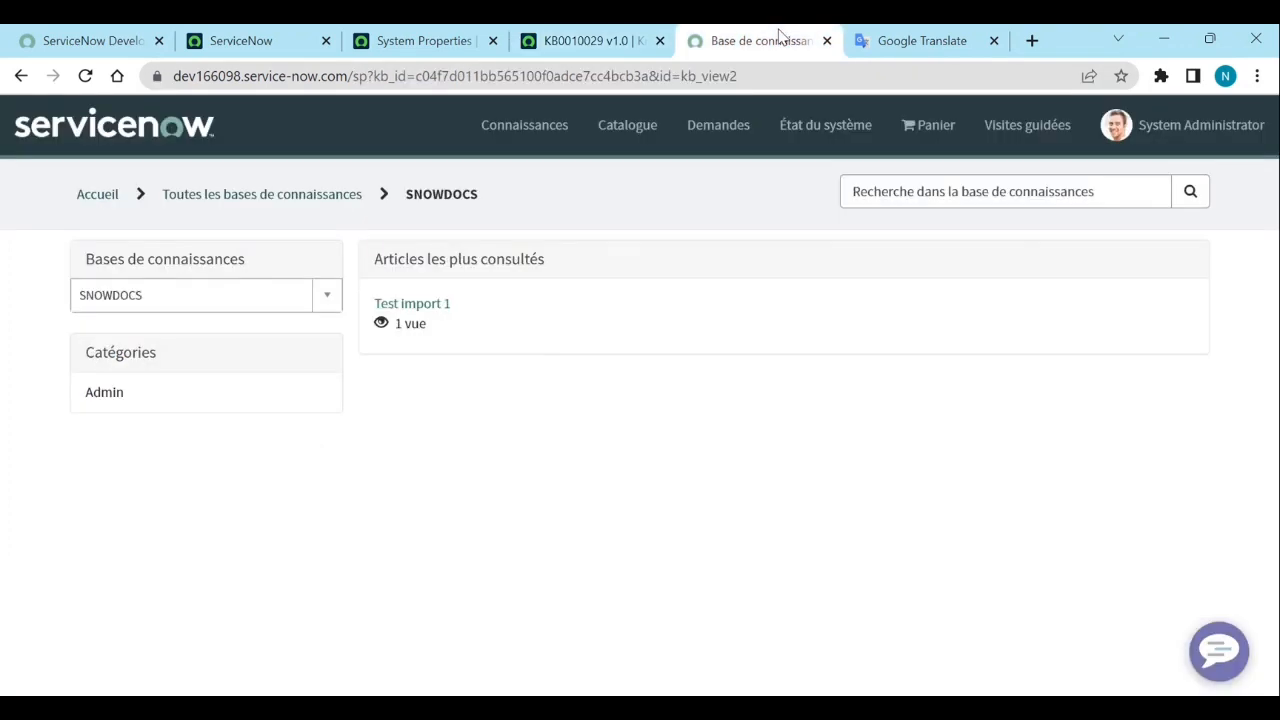
{"action": "left_click", "coordinate": [99, 413]}
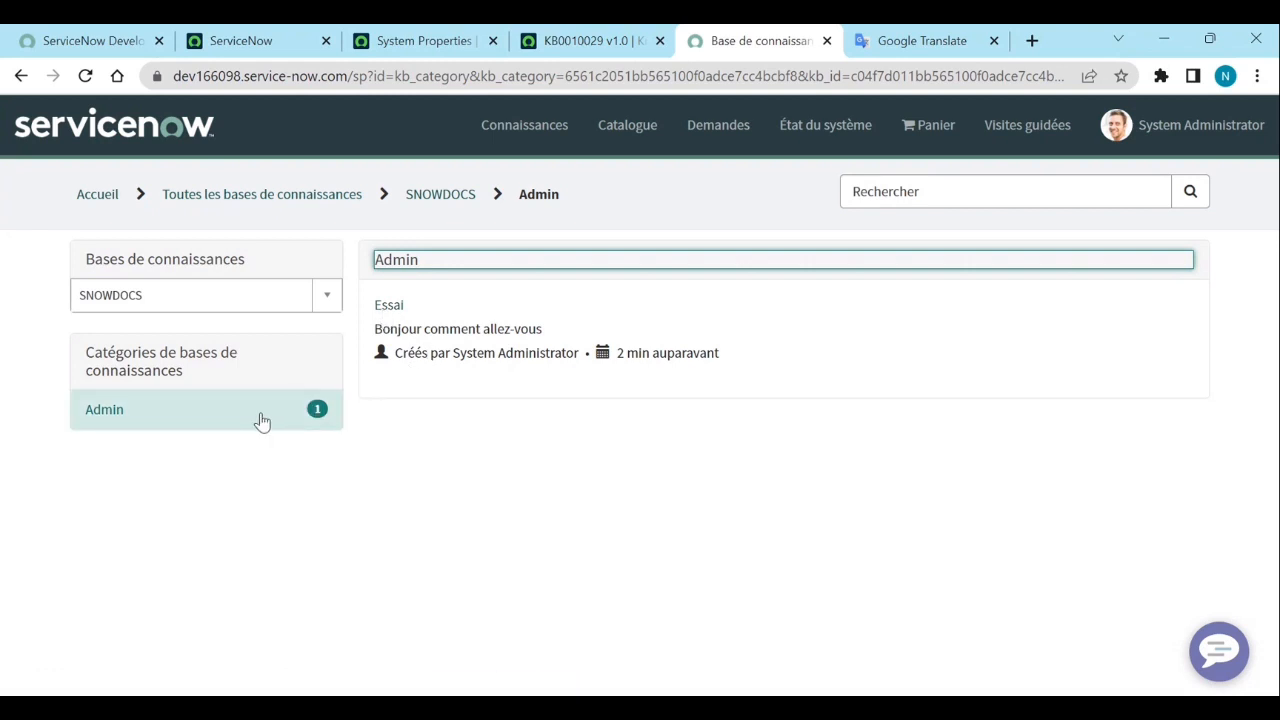
{"action": "left_click", "coordinate": [448, 199]}
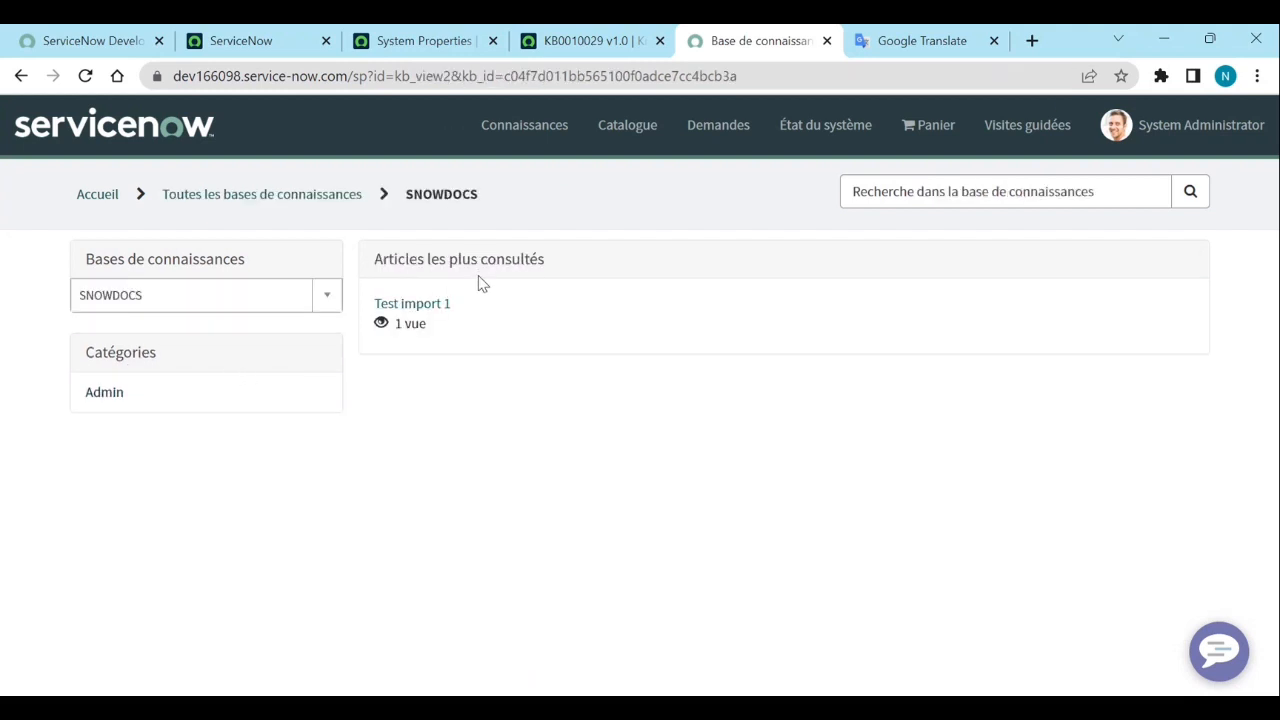
{"action": "left_click", "coordinate": [104, 400]}
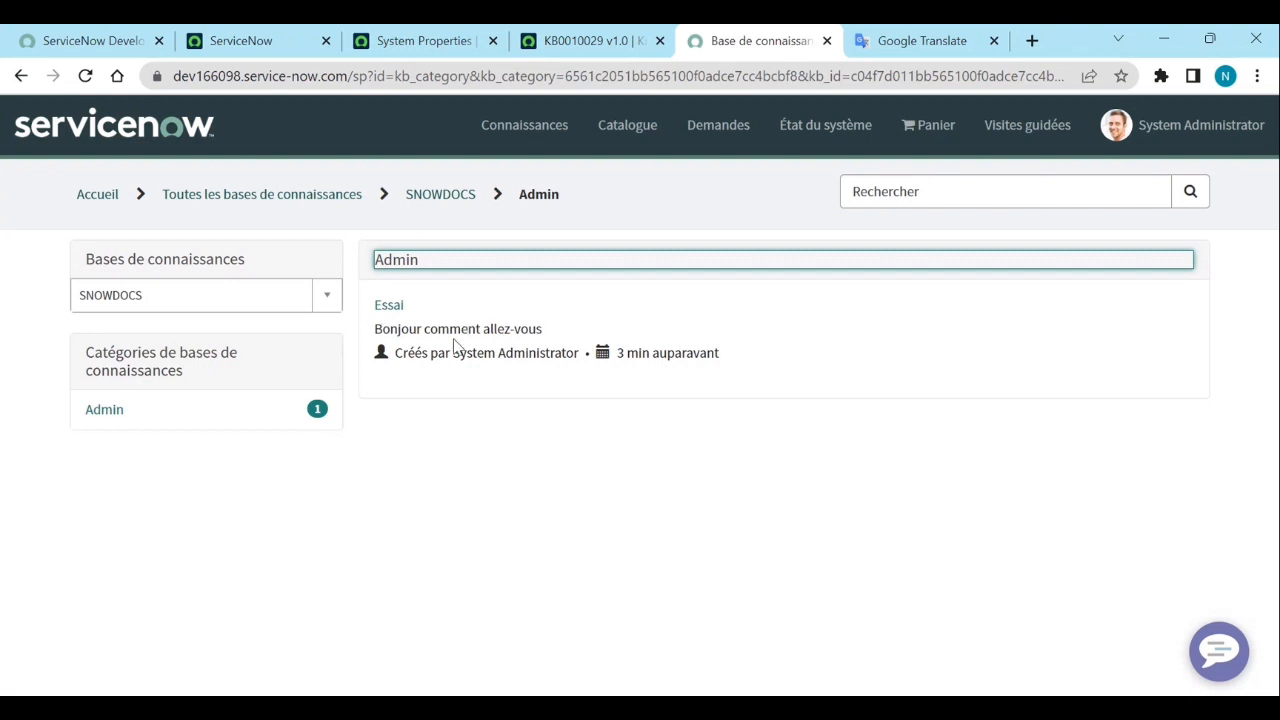
Open the French translation task KTT0001002 from the German article and review its details and activity history.
{"action": "left_click", "coordinate": [590, 45]}
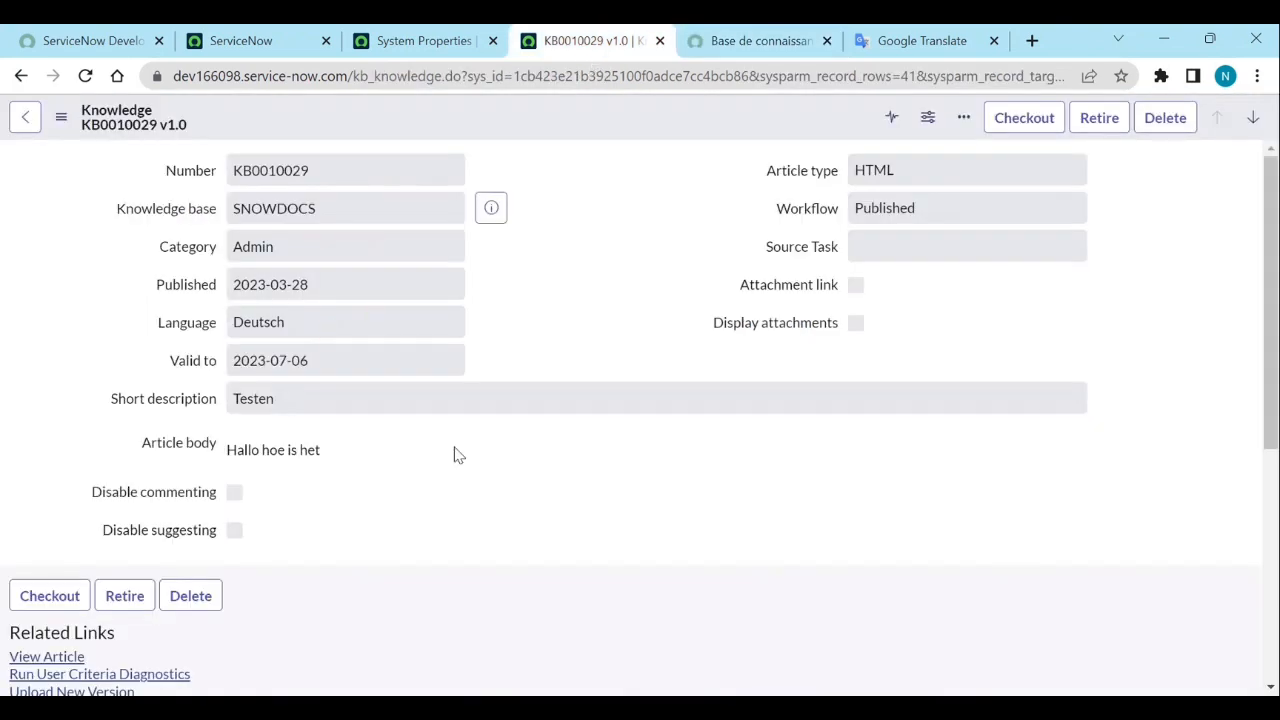
{"action": "scroll", "coordinate": [454, 451], "scroll_direction": "down", "scroll_amount": 5}
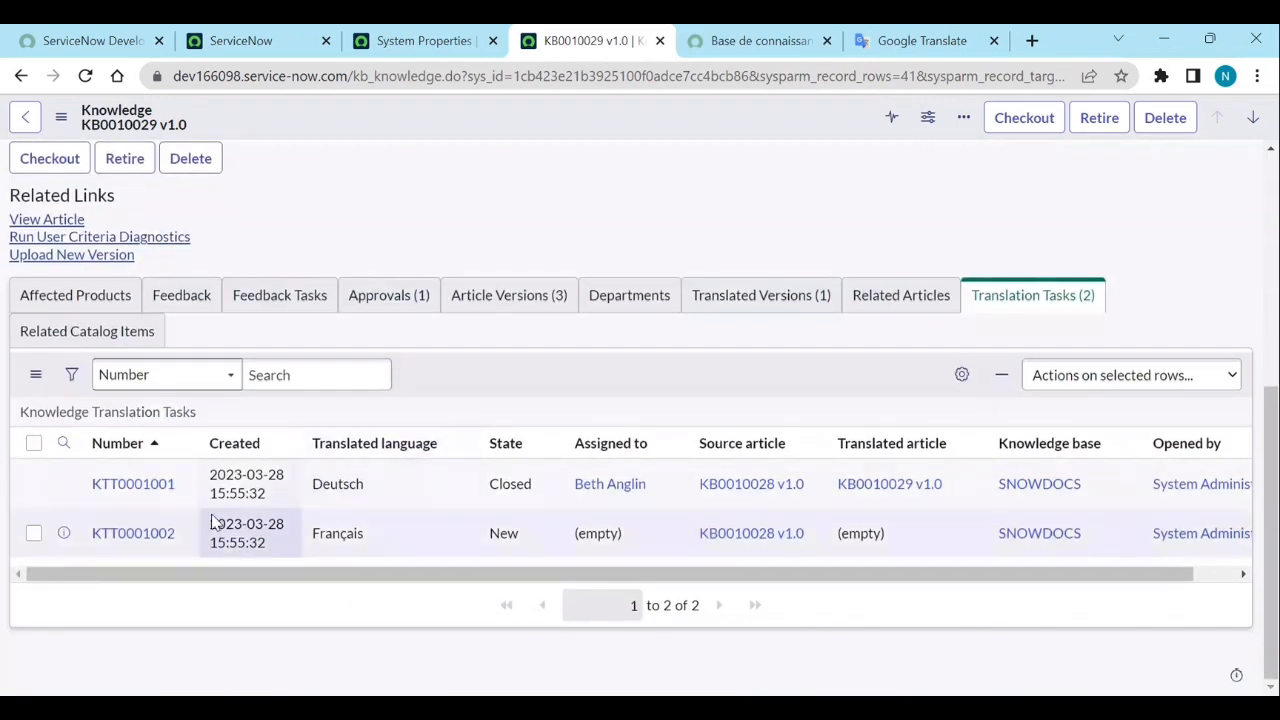
{"action": "left_click", "coordinate": [148, 535]}
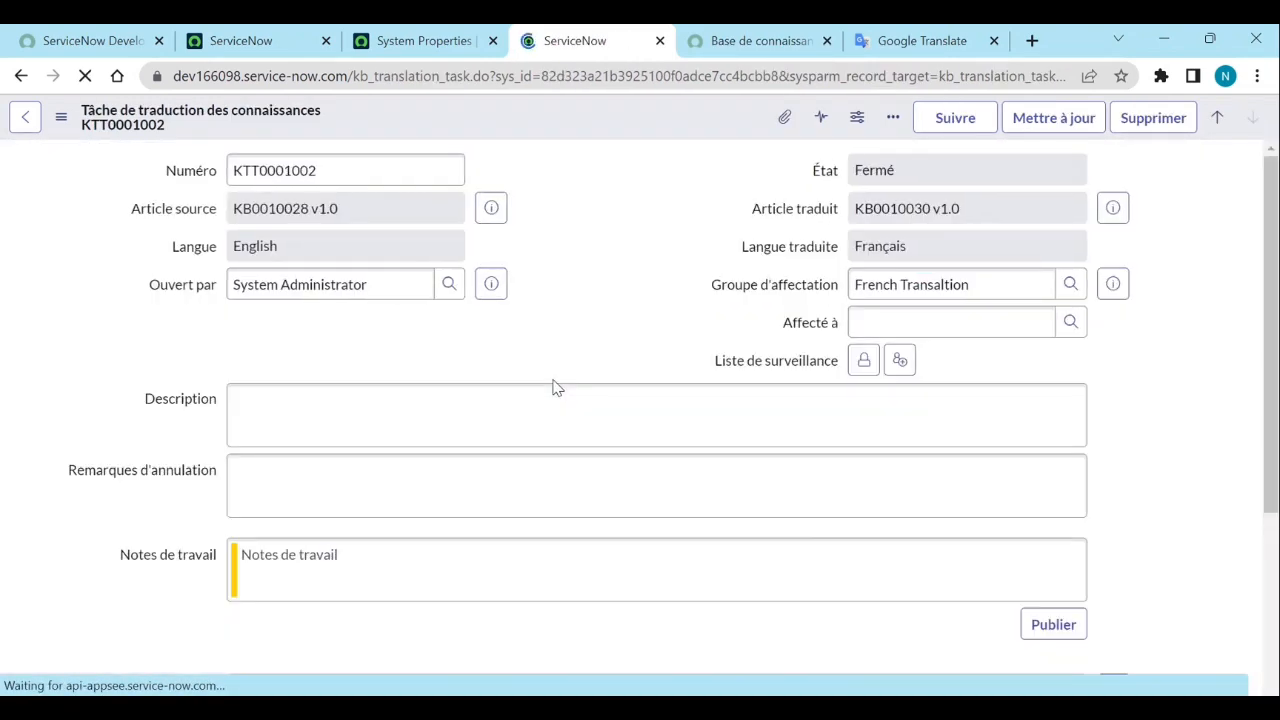
{"action": "scroll", "coordinate": [557, 388], "scroll_direction": "down", "scroll_amount": 5}
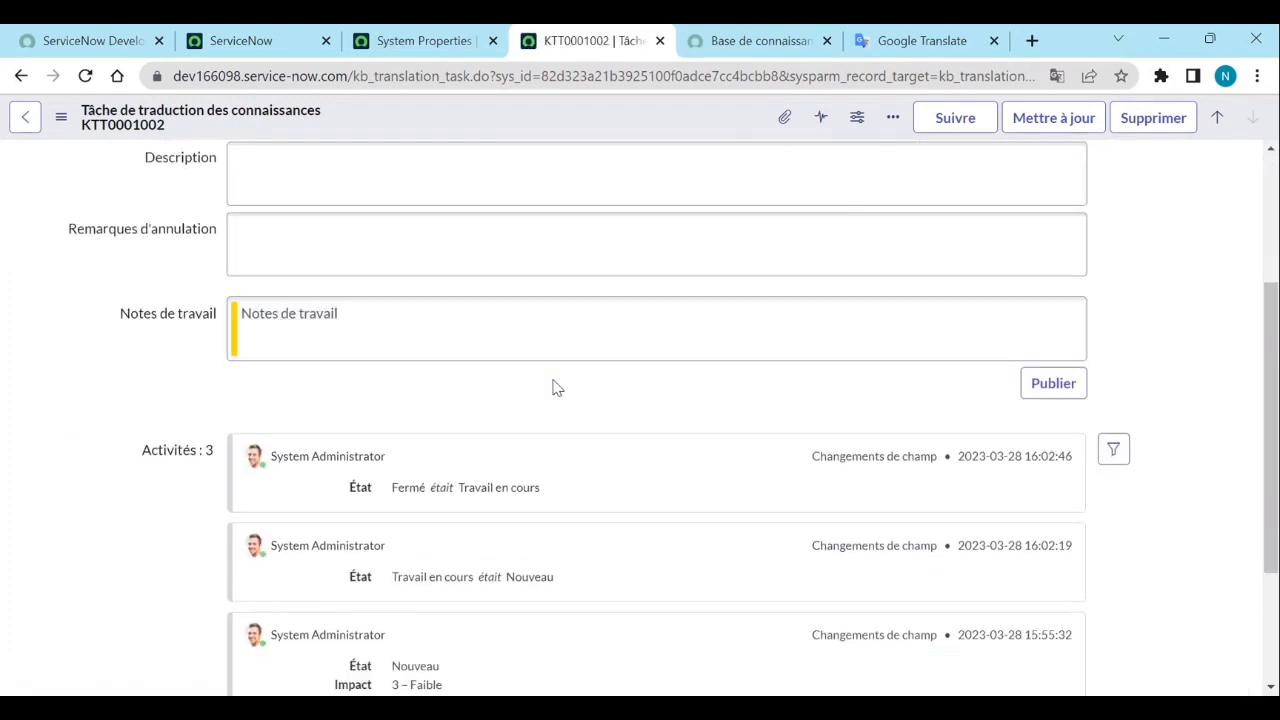
Return to the German article KB0010029 and review its article versions.
{"action": "left_click", "coordinate": [19, 76]}
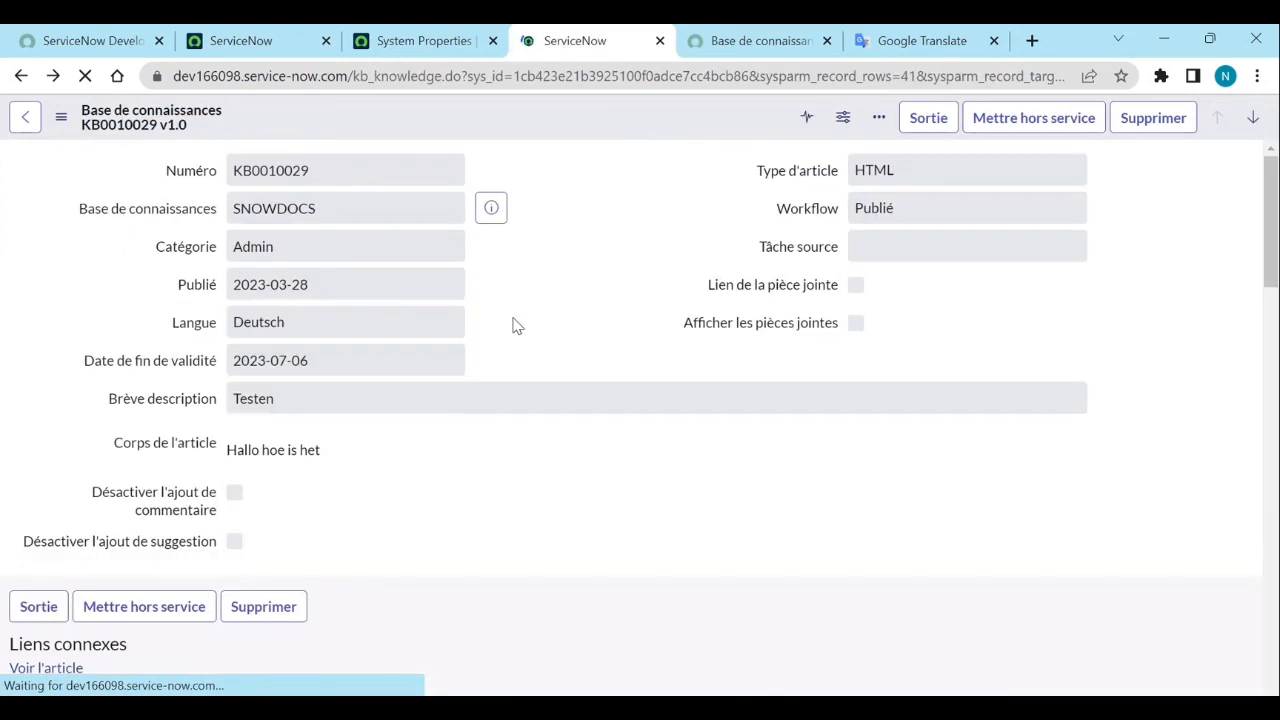
{"action": "scroll", "coordinate": [516, 325], "scroll_direction": "down", "scroll_amount": 1}
{"action": "scroll", "coordinate": [516, 325], "scroll_direction": "down", "scroll_amount": 2}
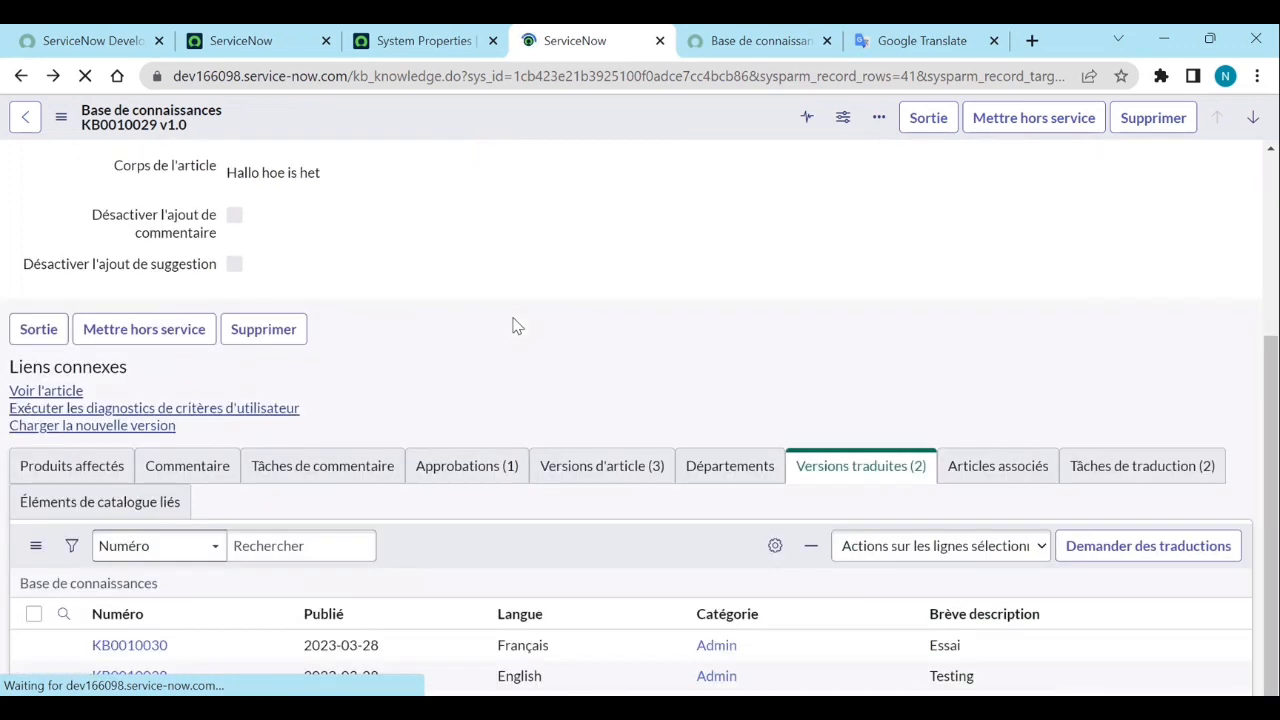
{"action": "left_click", "coordinate": [620, 485]}
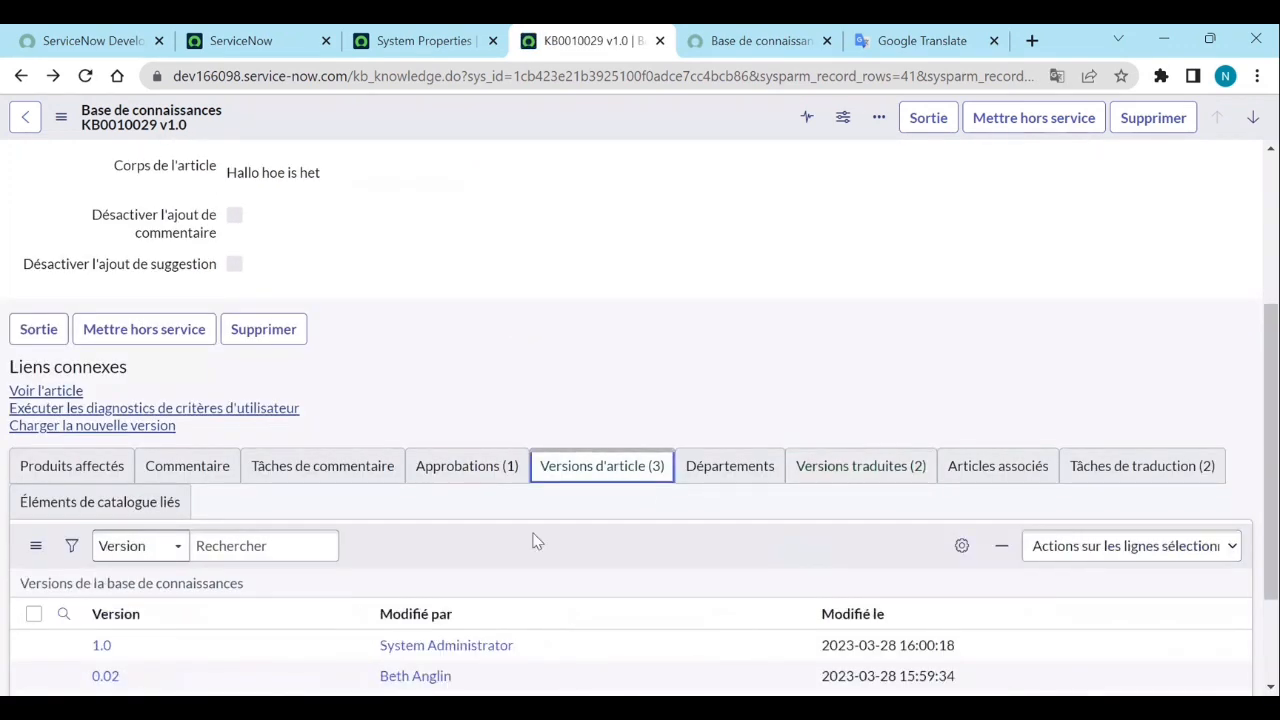
{"action": "scroll", "coordinate": [520, 548], "scroll_direction": "down", "scroll_amount": 2}
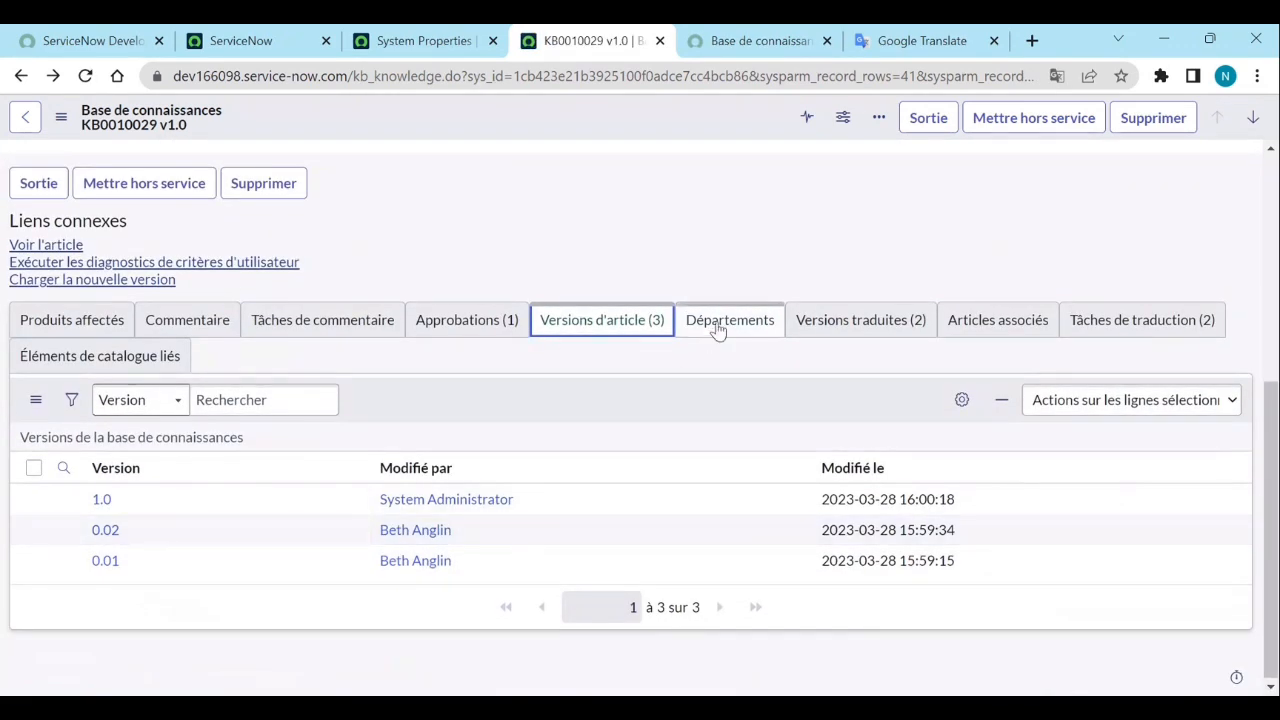
Open French article KB0010030 from the German article's translated versions, then view the Essai article in the Service Portal.
{"action": "left_click", "coordinate": [832, 325]}
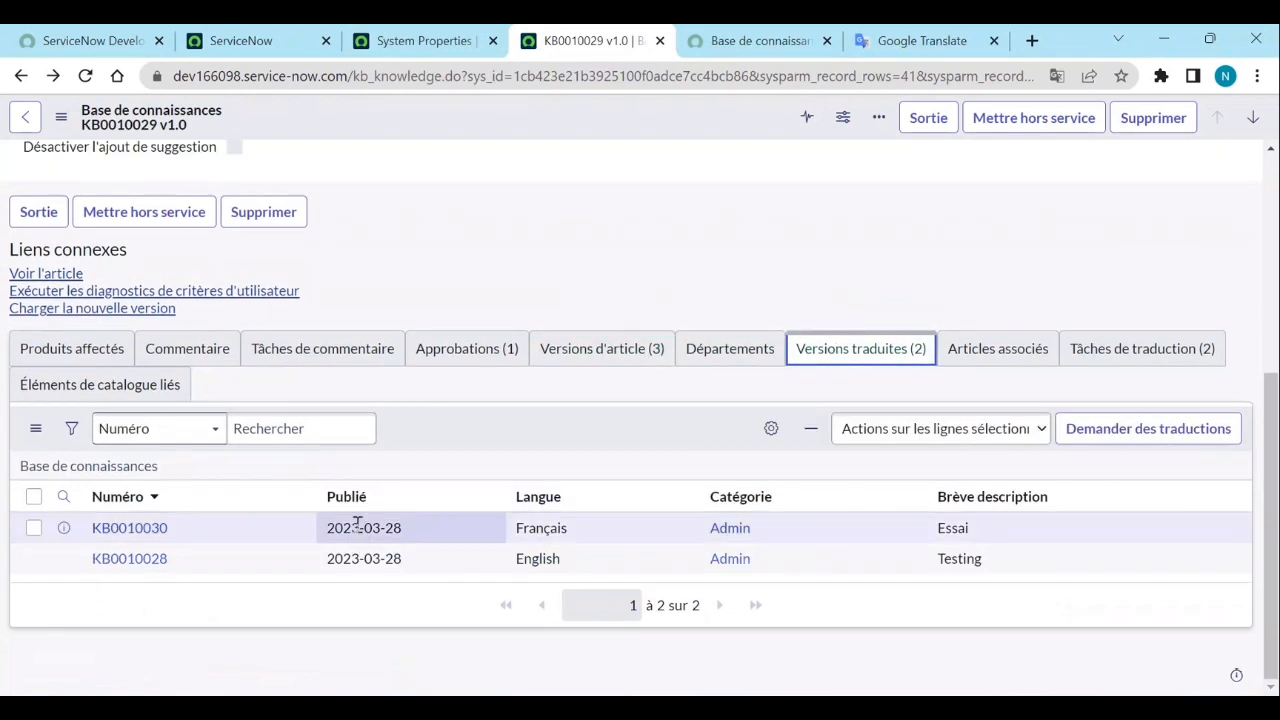
{"action": "left_click", "coordinate": [129, 528]}
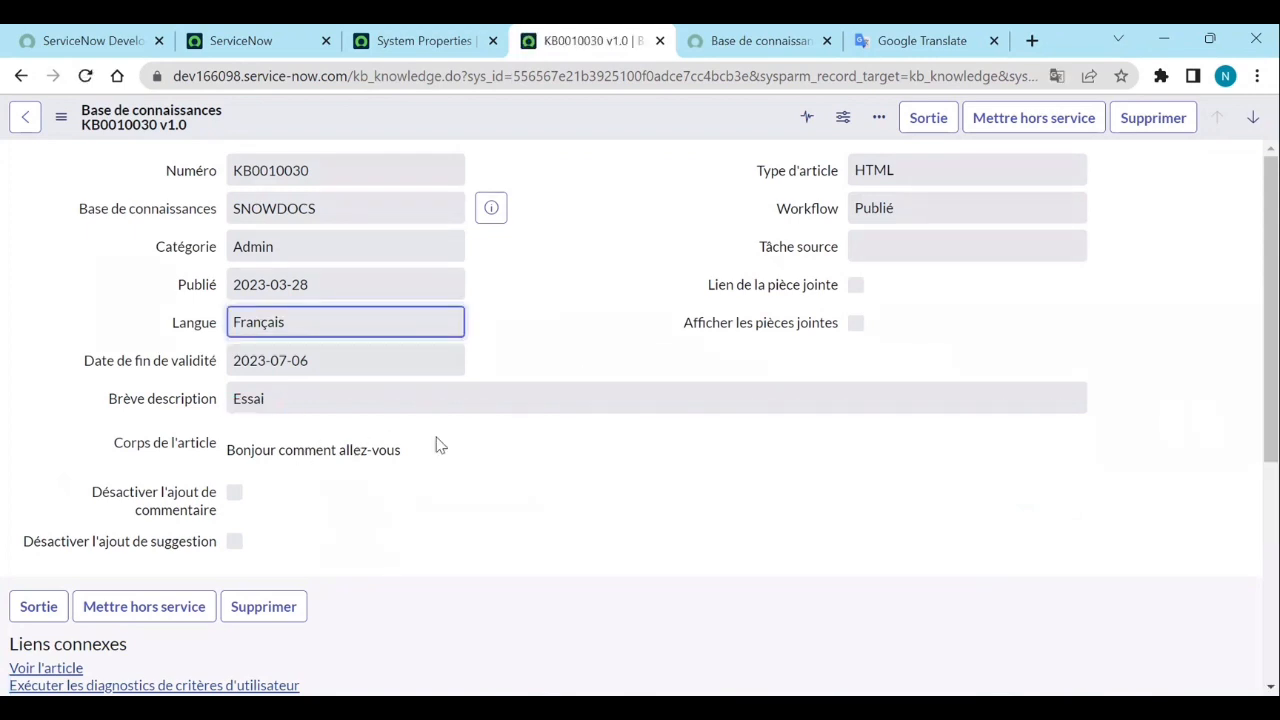
{"action": "left_click", "coordinate": [755, 43]}
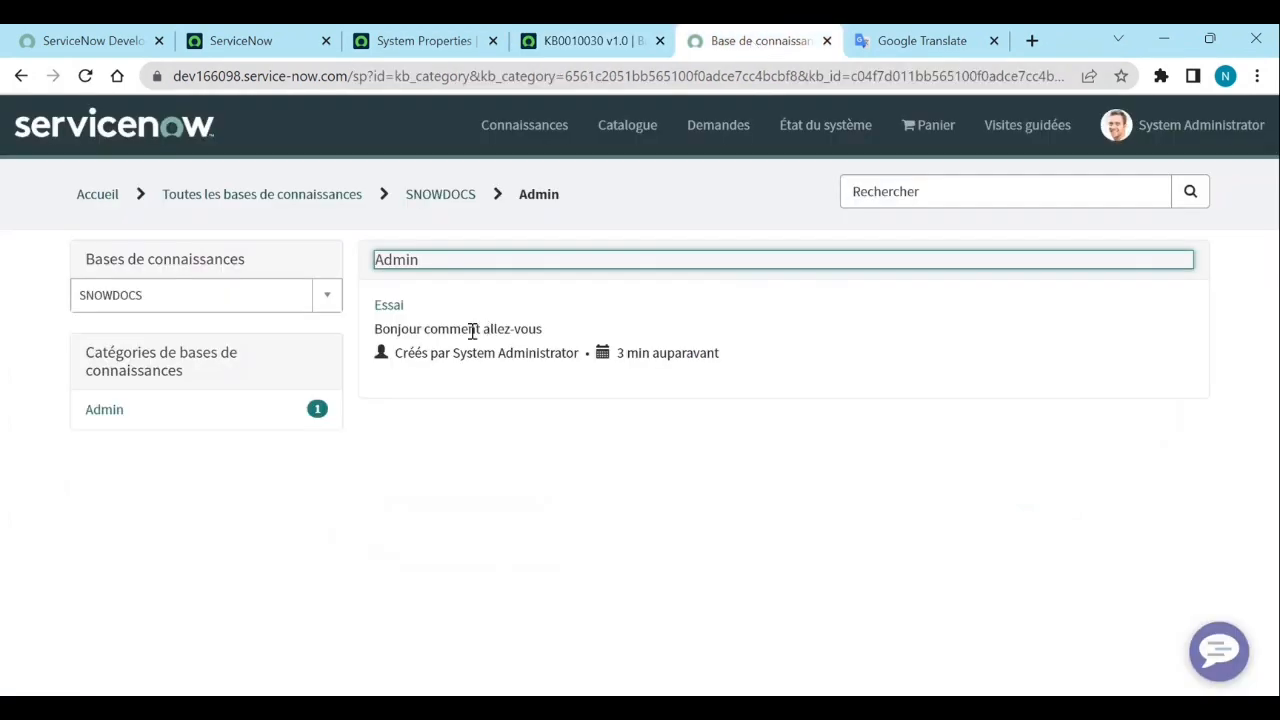
{"action": "left_click", "coordinate": [388, 308]}
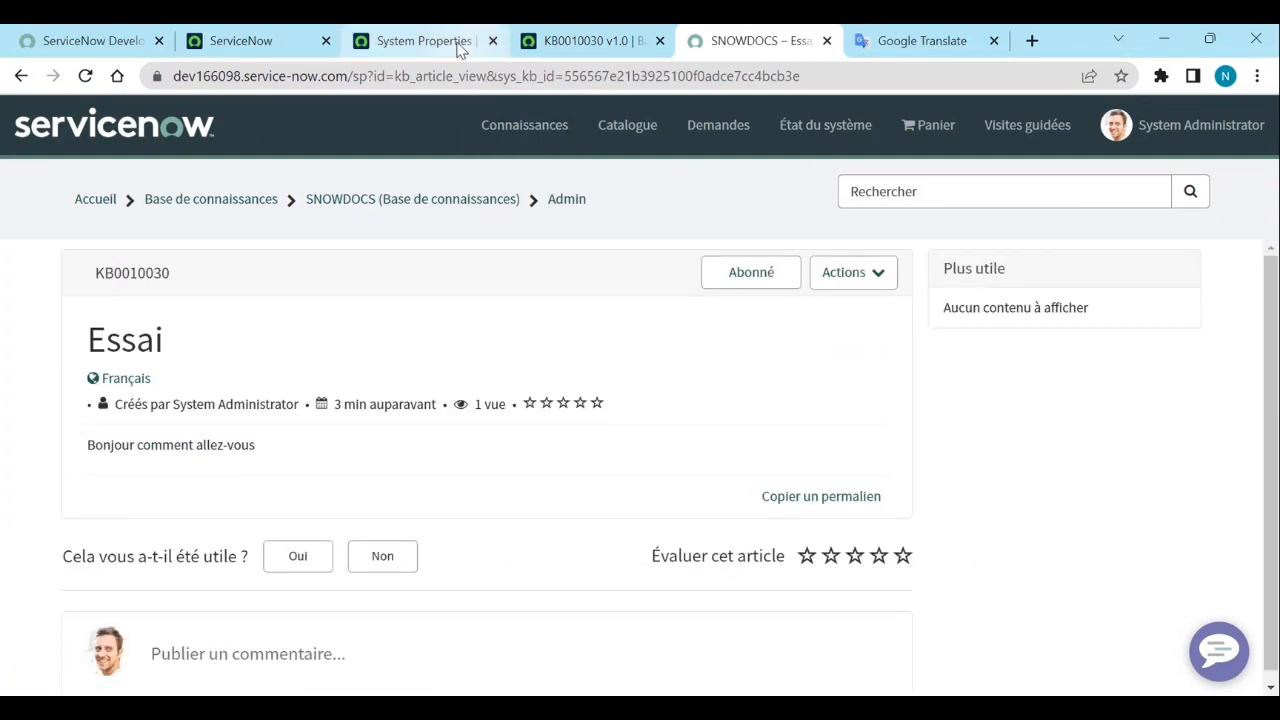
Set the display language to English in the administrator's user preferences on the main ServiceNow page.
{"action": "left_click", "coordinate": [307, 50]}
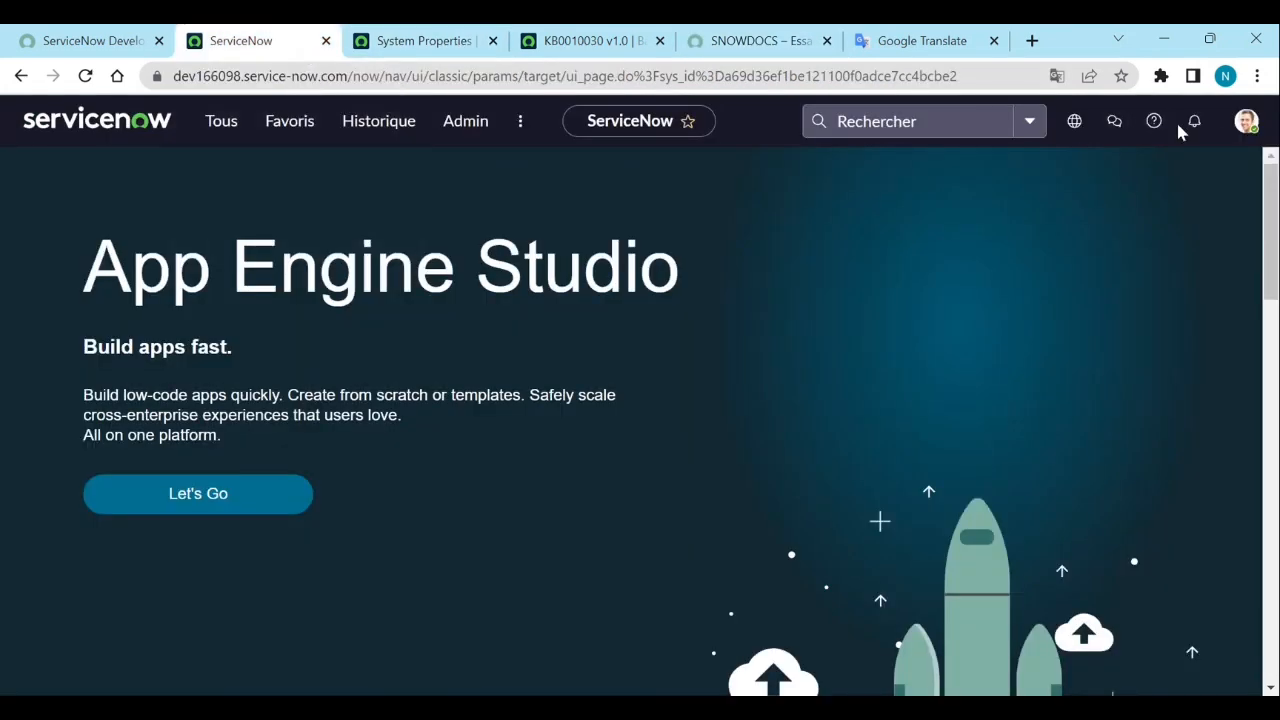
{"action": "left_click", "coordinate": [1238, 128]}
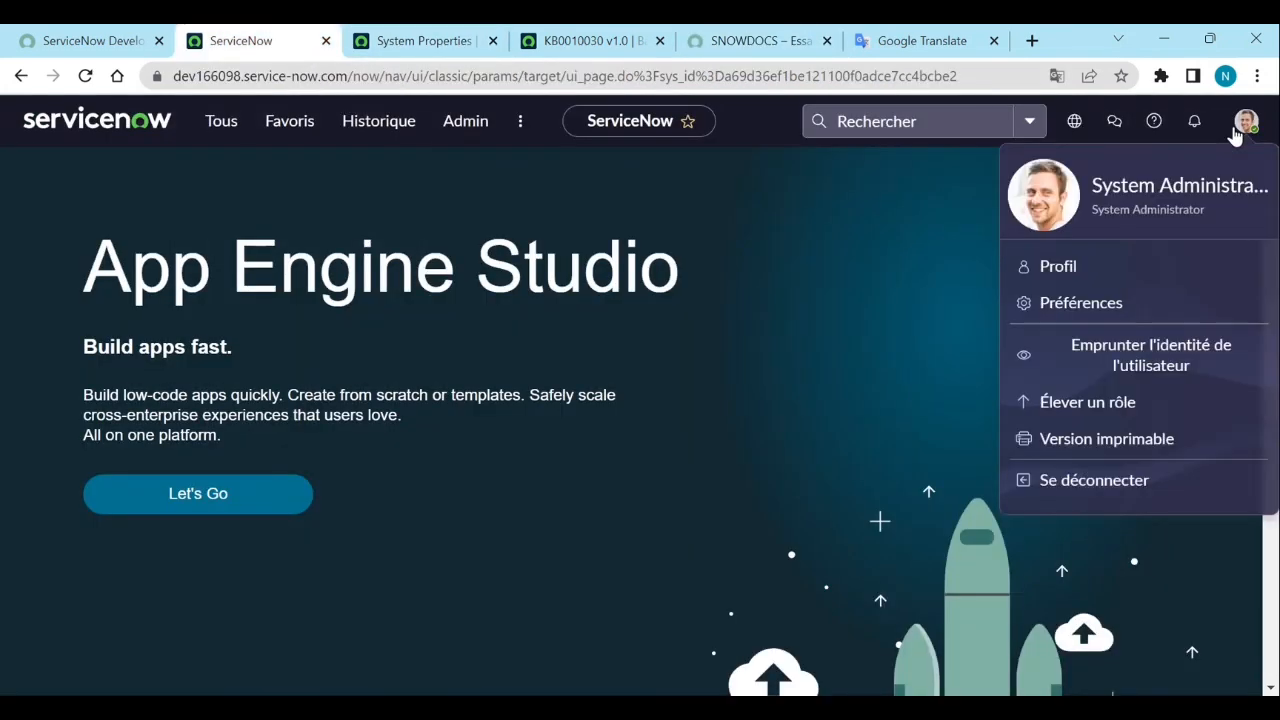
{"action": "left_click", "coordinate": [1081, 303]}
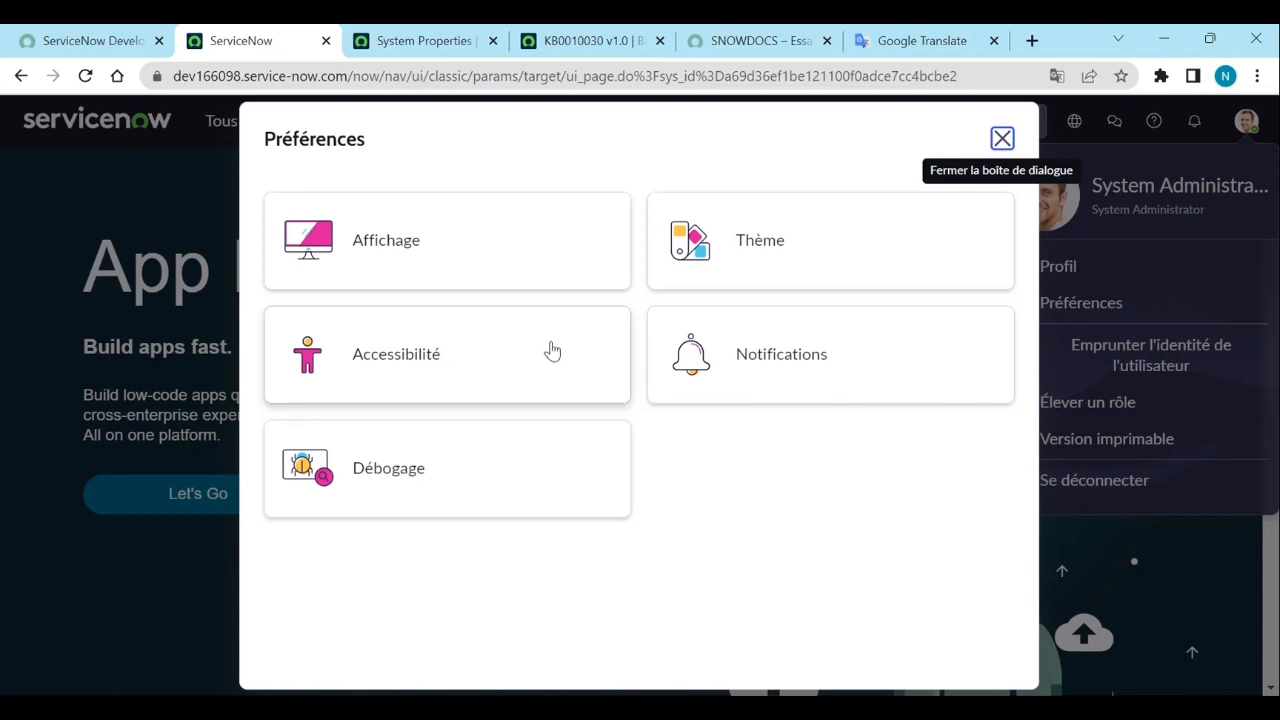
{"action": "left_click", "coordinate": [437, 284]}
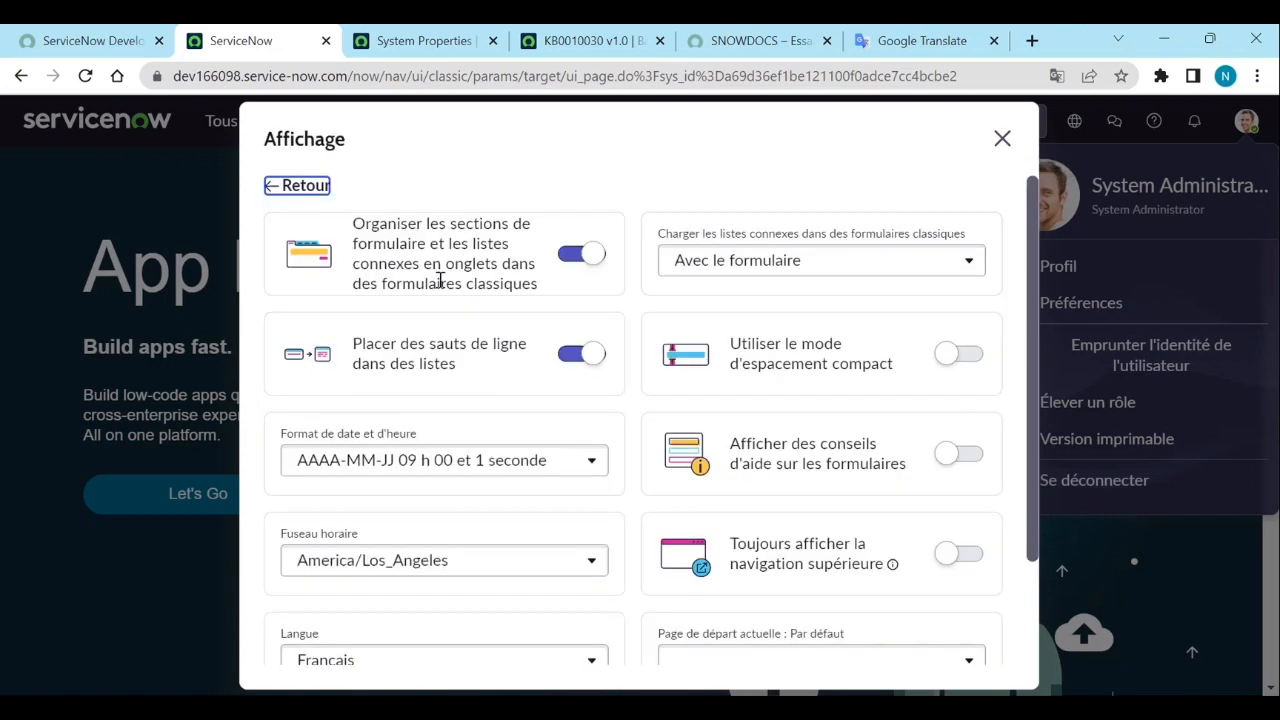
{"action": "scroll", "coordinate": [495, 584], "scroll_direction": "down", "scroll_amount": 1}
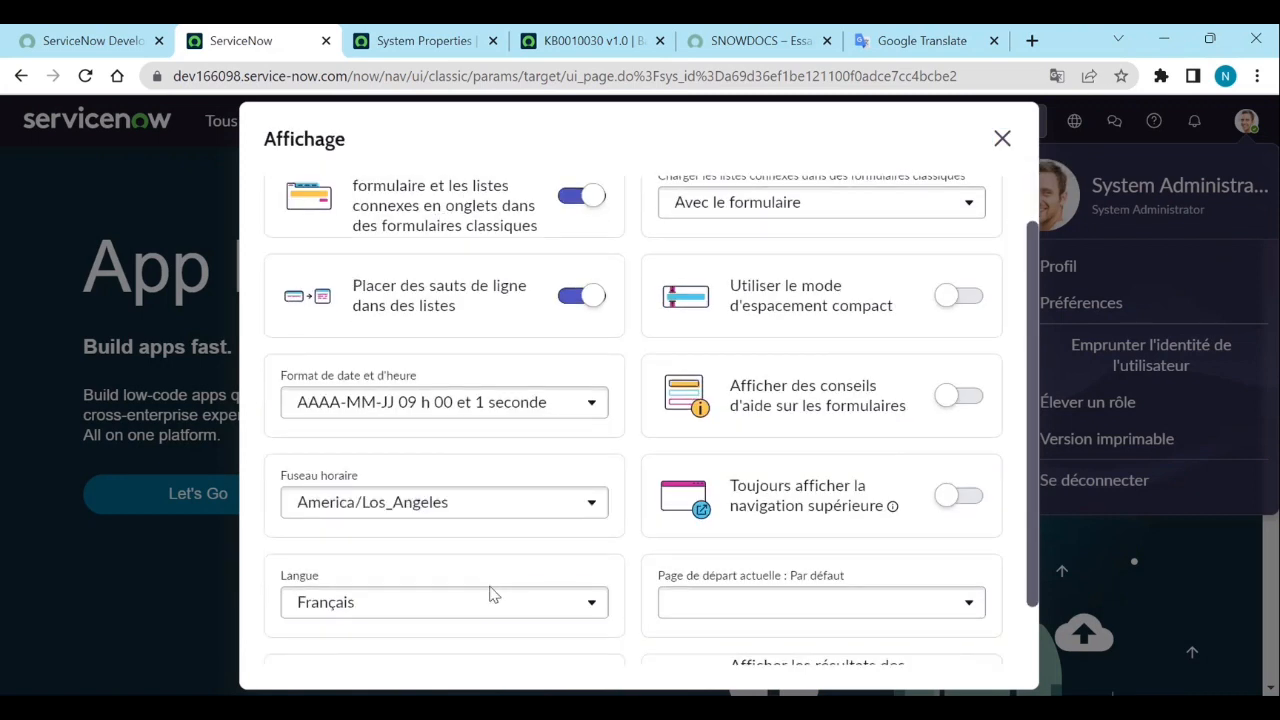
{"action": "left_click", "coordinate": [488, 600]}
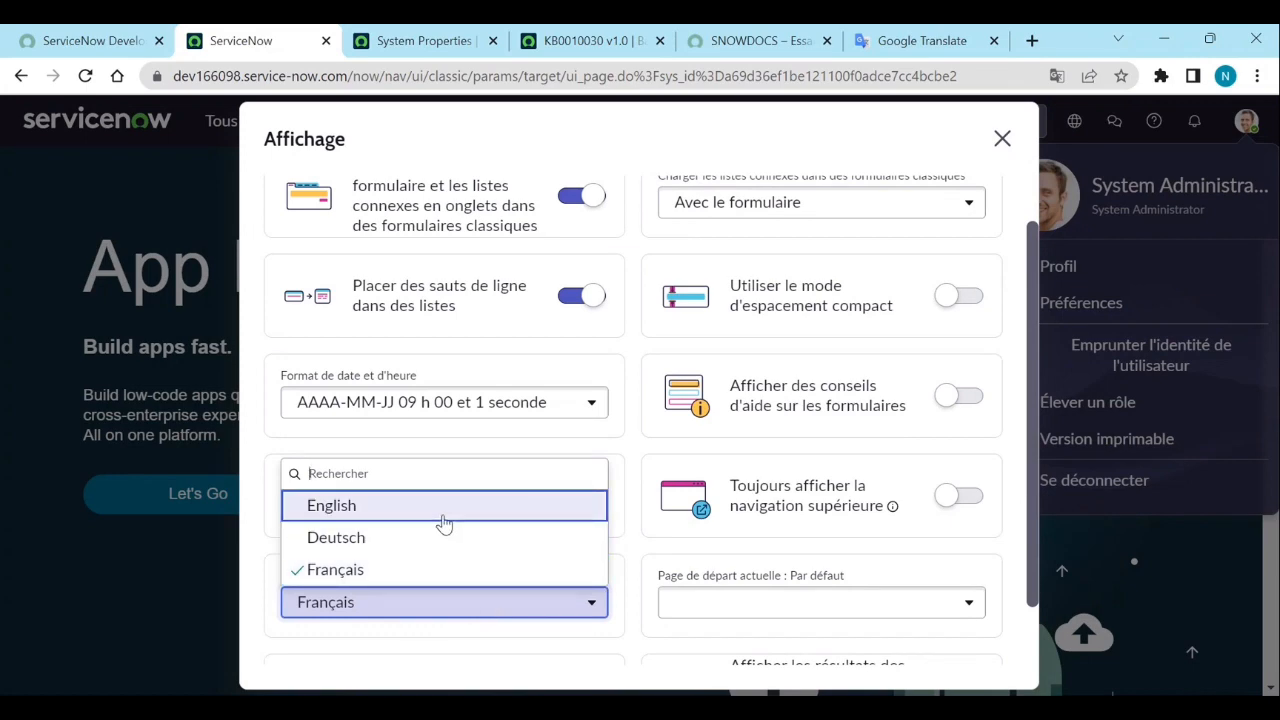
{"action": "left_click", "coordinate": [443, 512]}
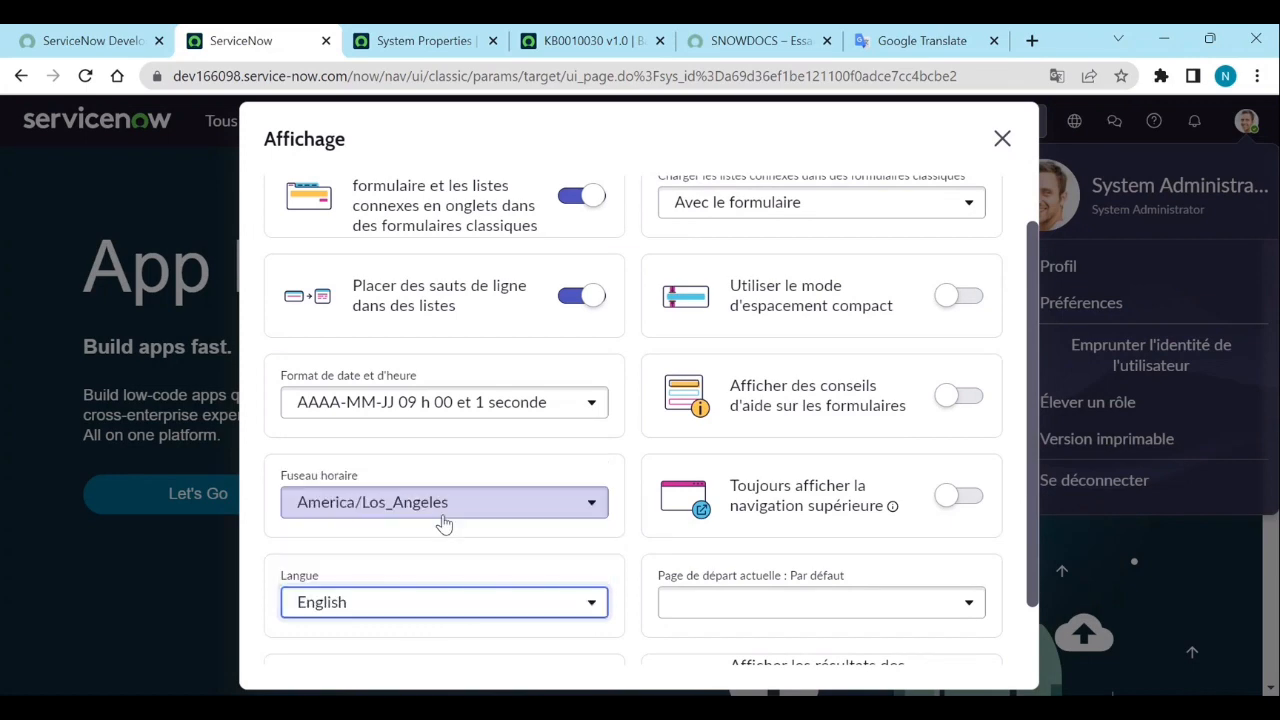
Return to the Service Portal's home page and reload it to apply the changed language.
{"action": "left_click", "coordinate": [643, 52]}
{"action": "left_click", "coordinate": [697, 50]}
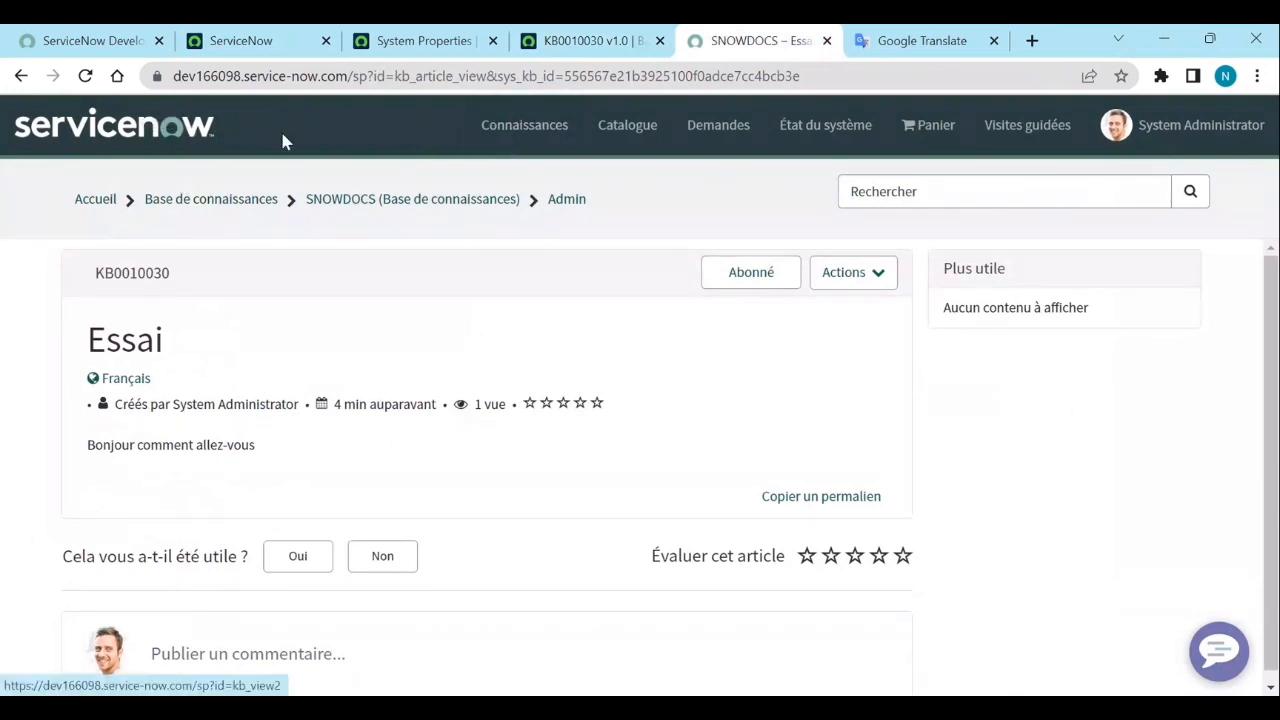
{"action": "left_click", "coordinate": [172, 138]}
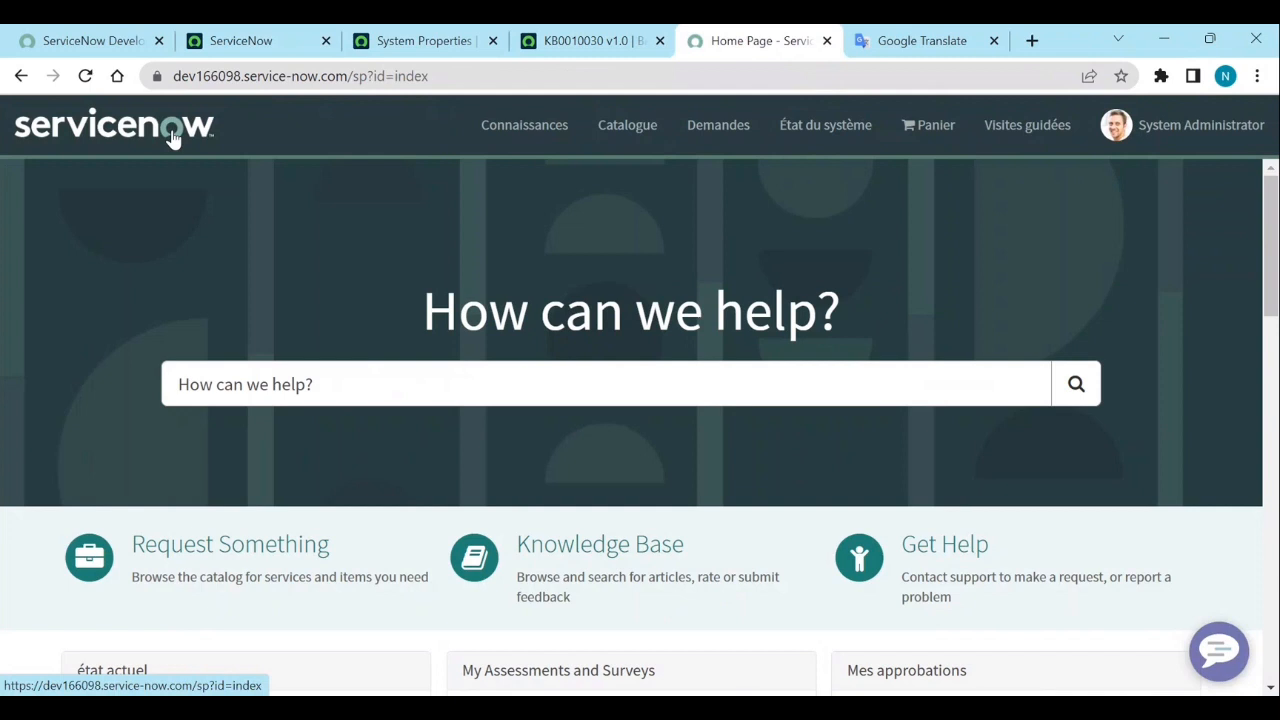
{"action": "left_click", "coordinate": [85, 77]}
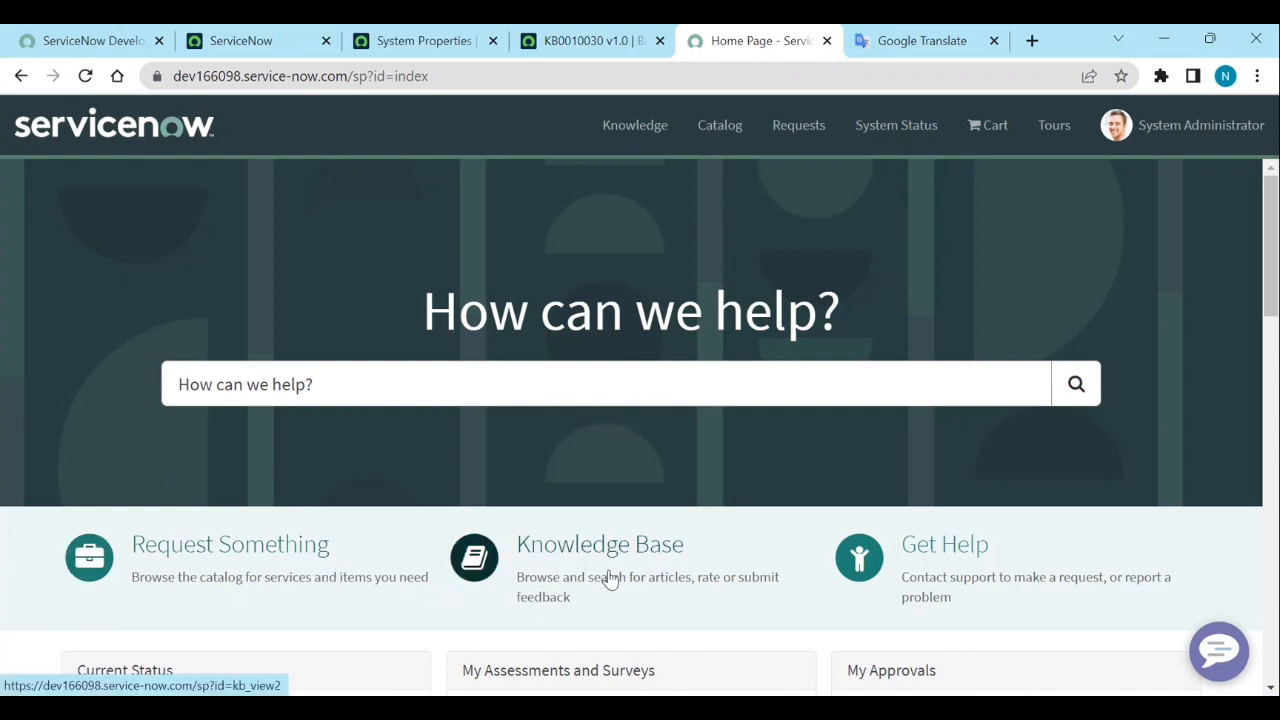
Open the portal's knowledge base and list the SNOWDOCS articles in the Admin category.
{"action": "left_click", "coordinate": [652, 551]}
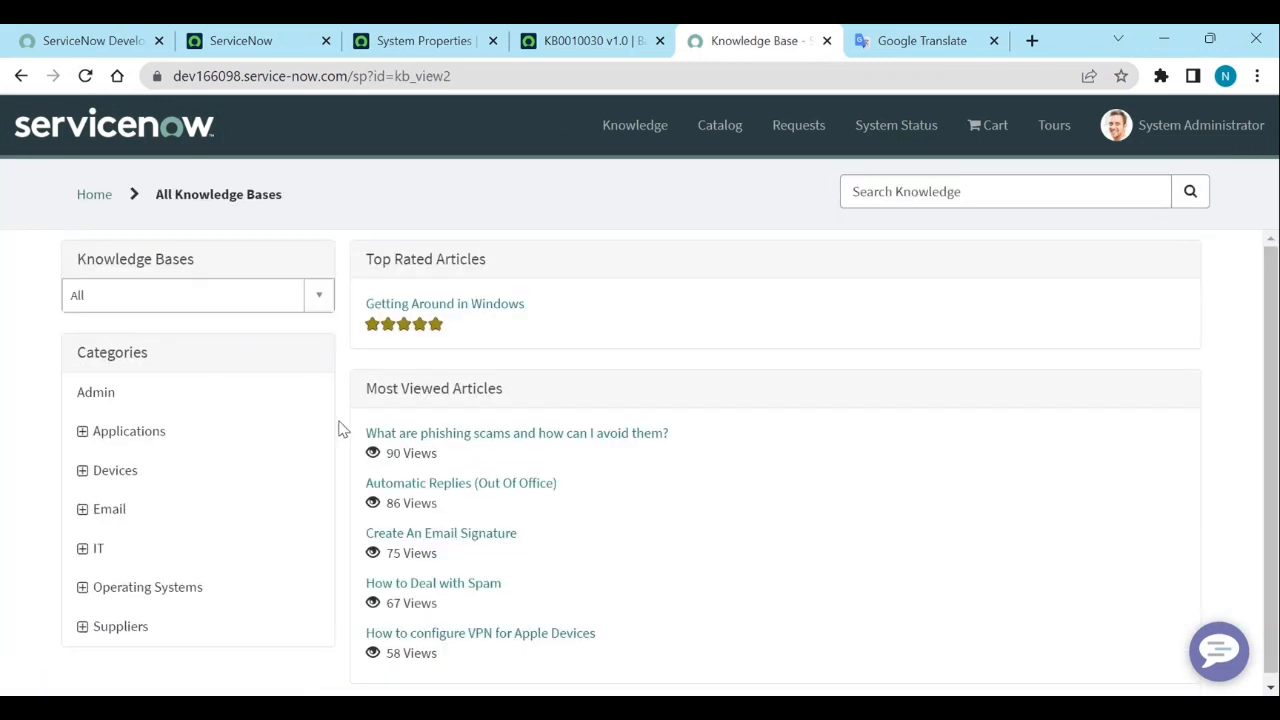
{"action": "left_click", "coordinate": [257, 294]}
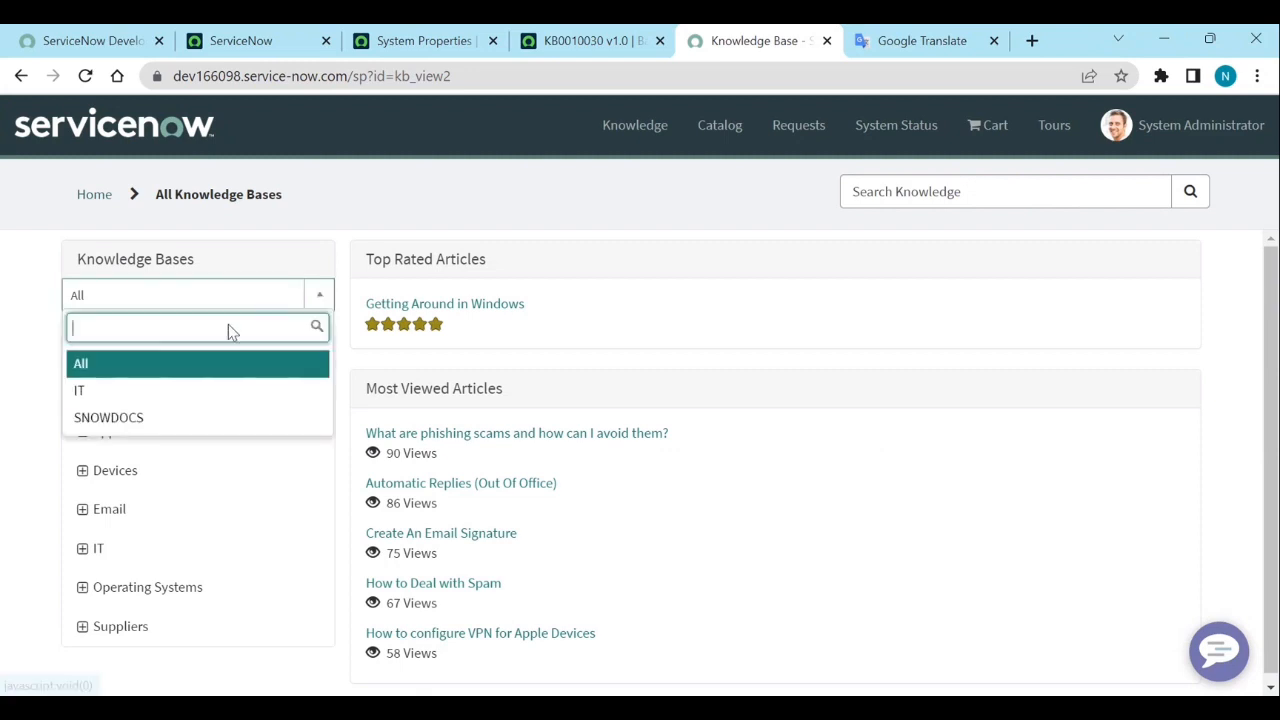
{"action": "left_click", "coordinate": [170, 418]}
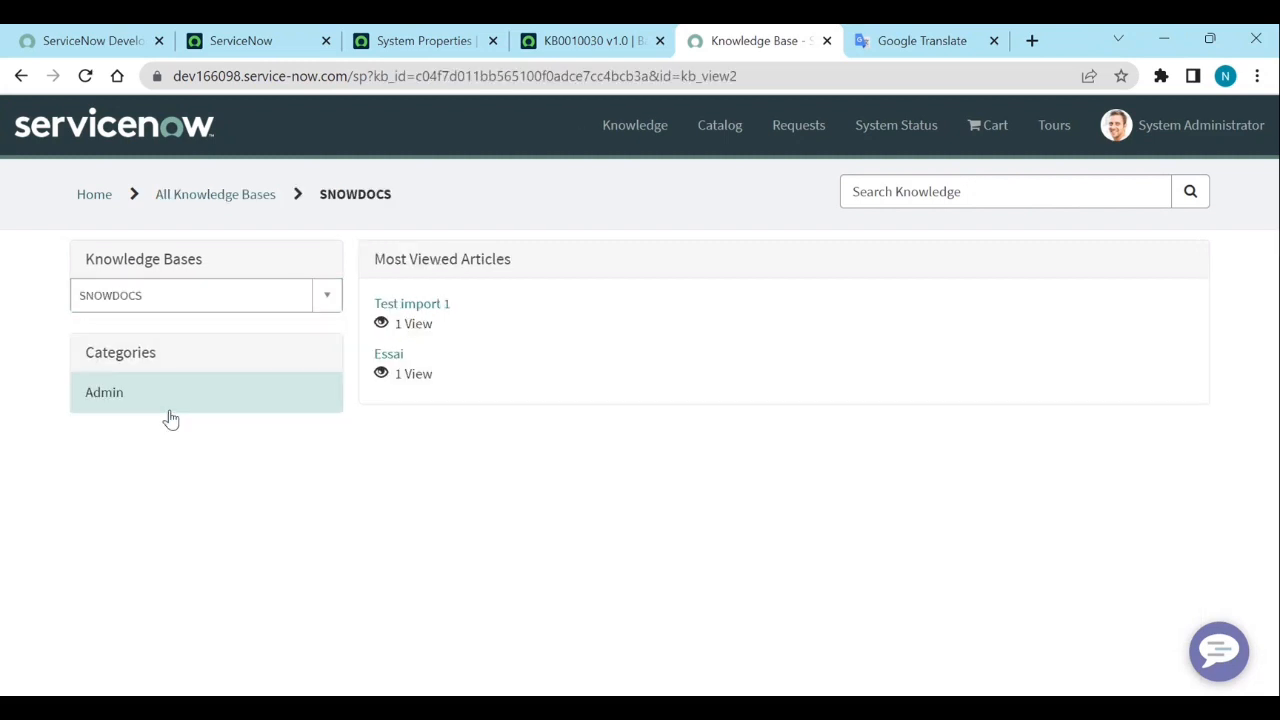
{"action": "left_click", "coordinate": [104, 393]}
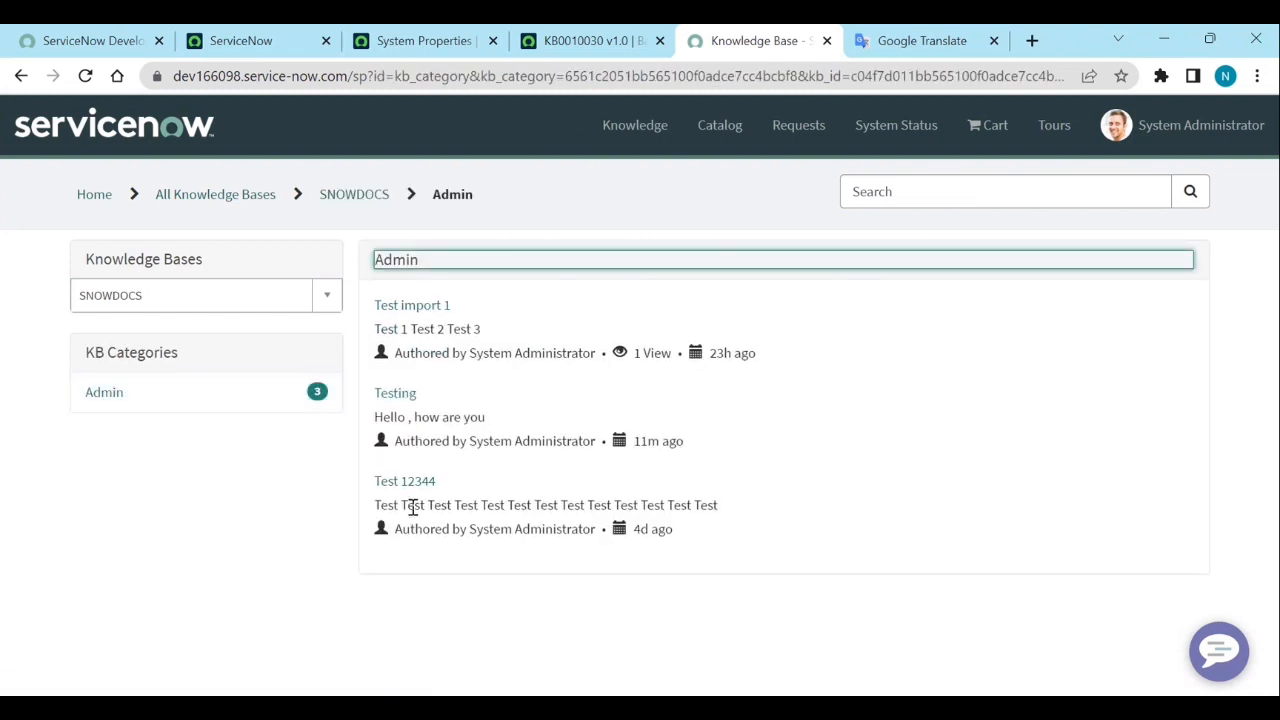
View the Essai article from the most viewed articles of SNOWDOCS, then go back and list the Admin category again.
{"action": "left_click", "coordinate": [256, 298]}
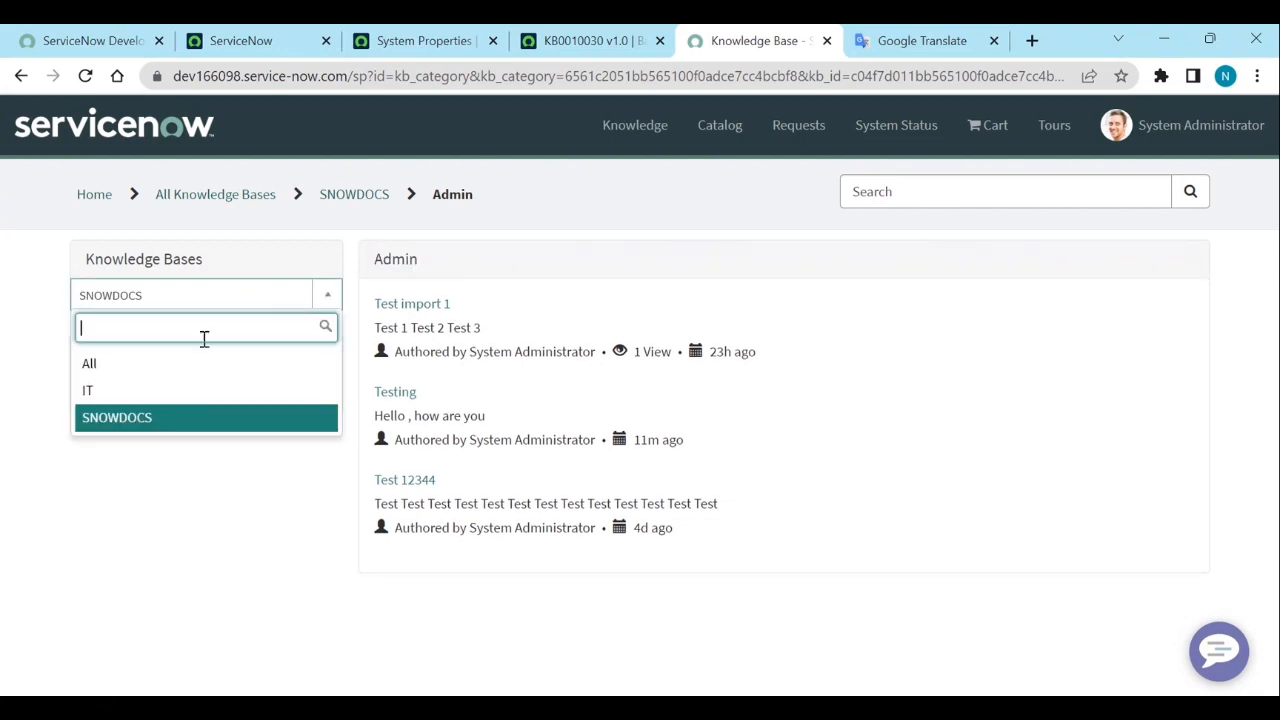
{"action": "left_click", "coordinate": [182, 362]}
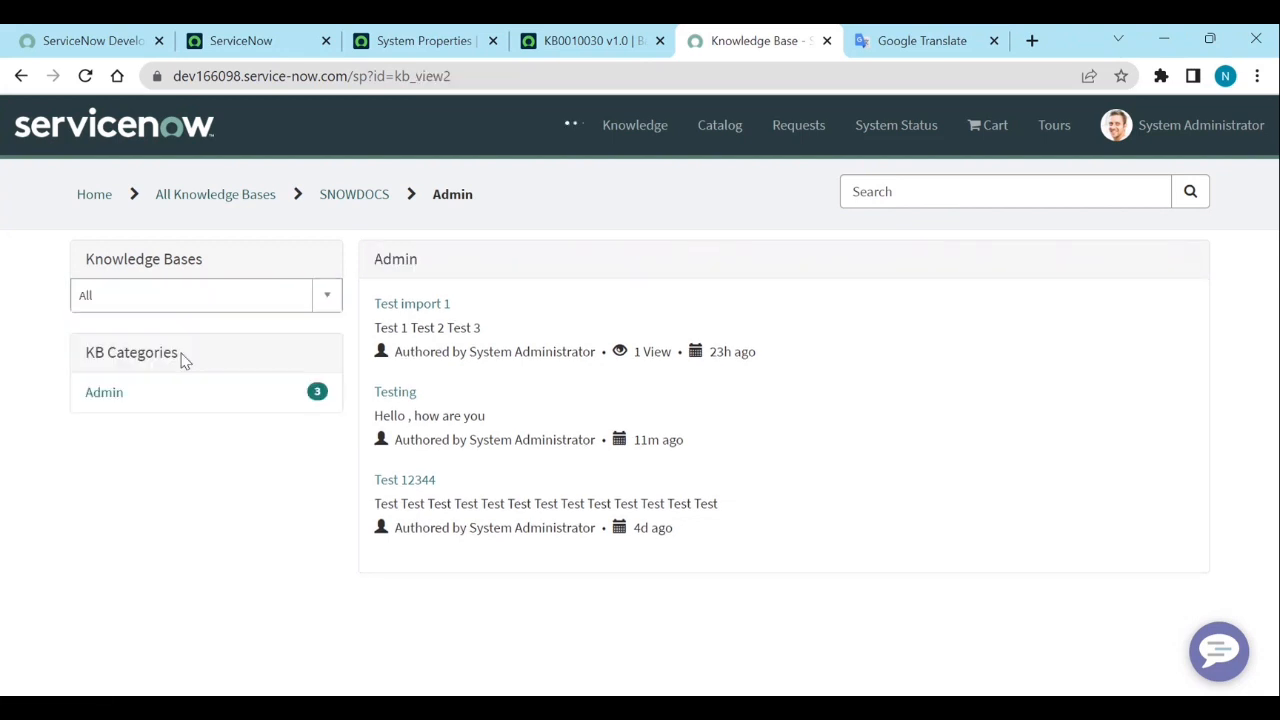
{"action": "left_click", "coordinate": [277, 302]}
{"action": "left_click", "coordinate": [167, 420]}
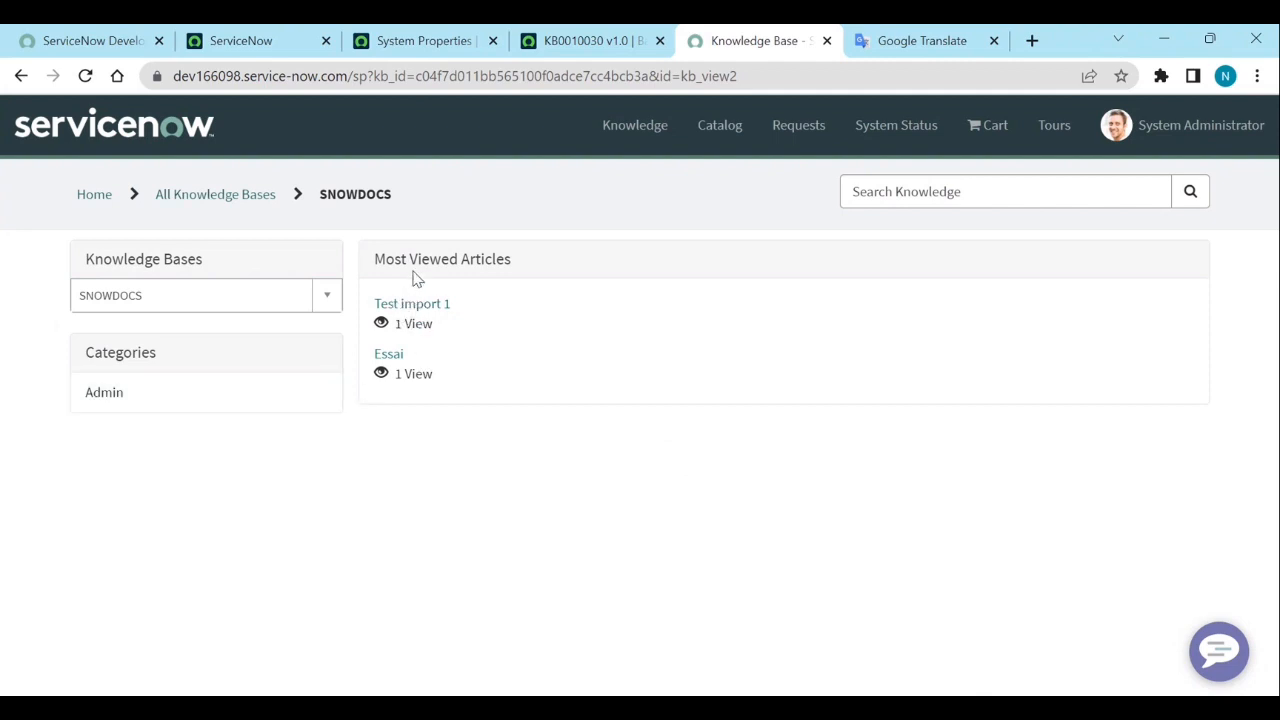
{"action": "left_click", "coordinate": [396, 360]}
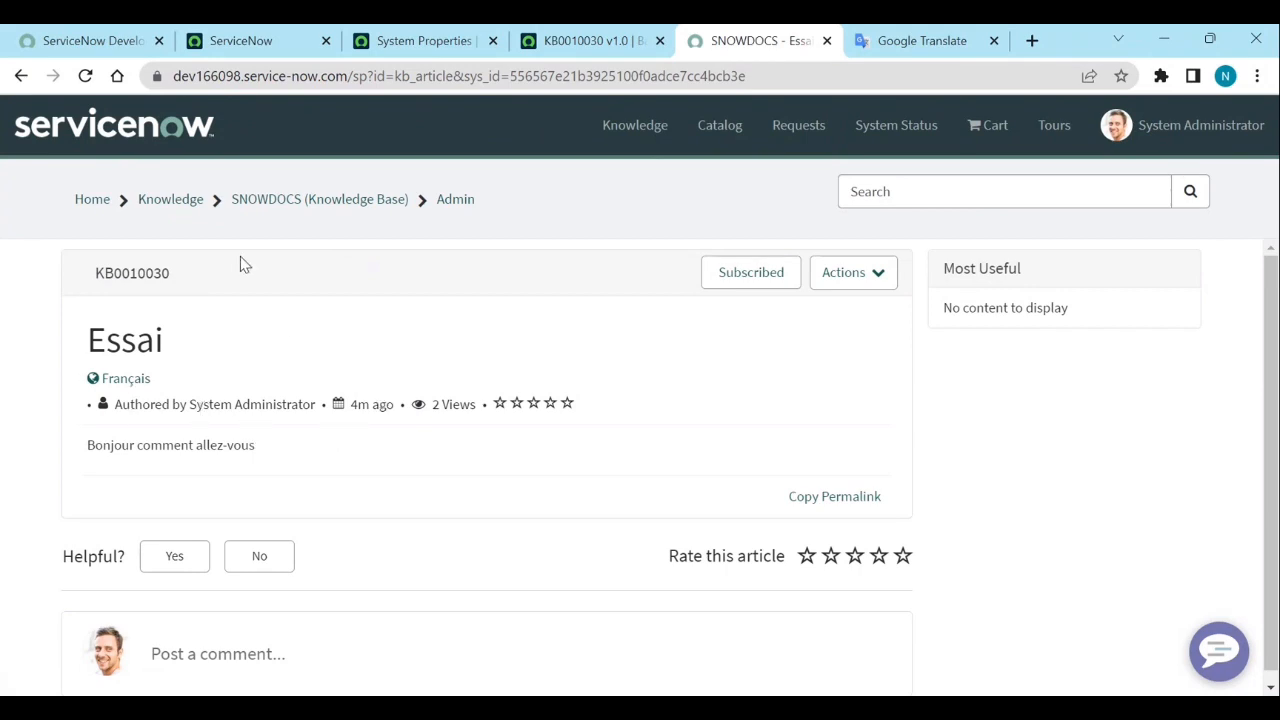
{"action": "left_click", "coordinate": [18, 77]}
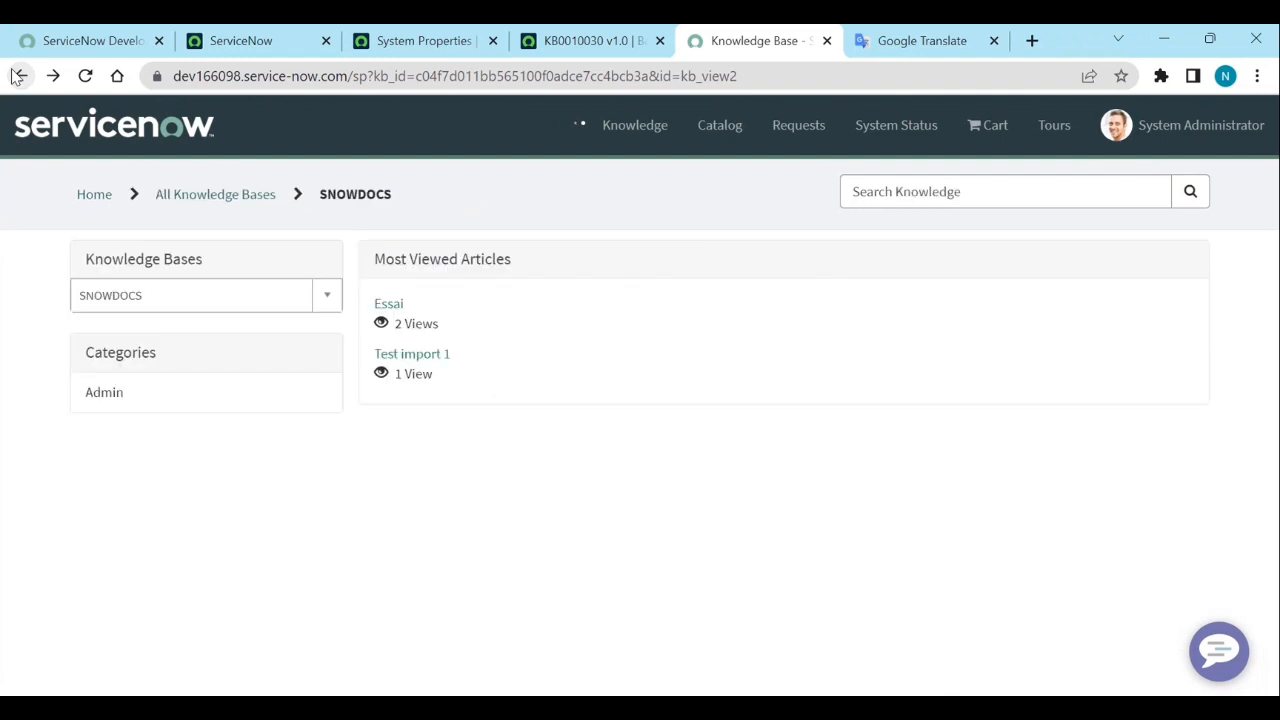
{"action": "left_click", "coordinate": [99, 405]}
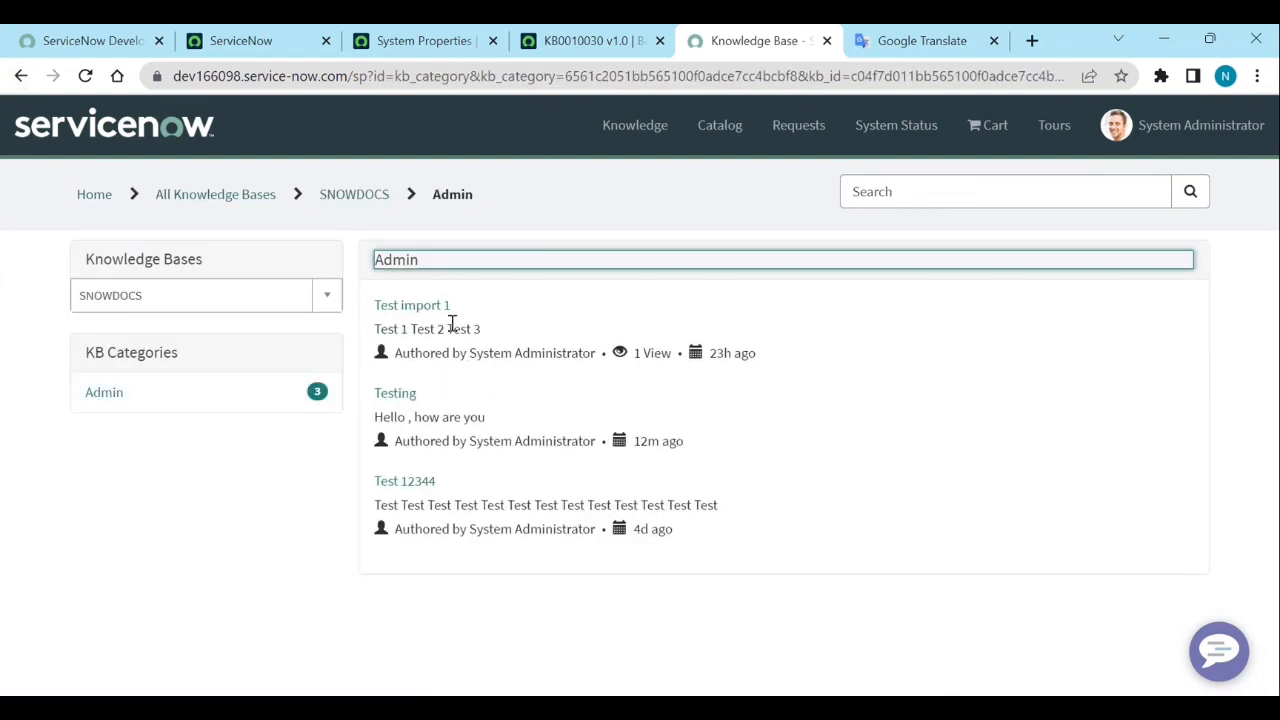